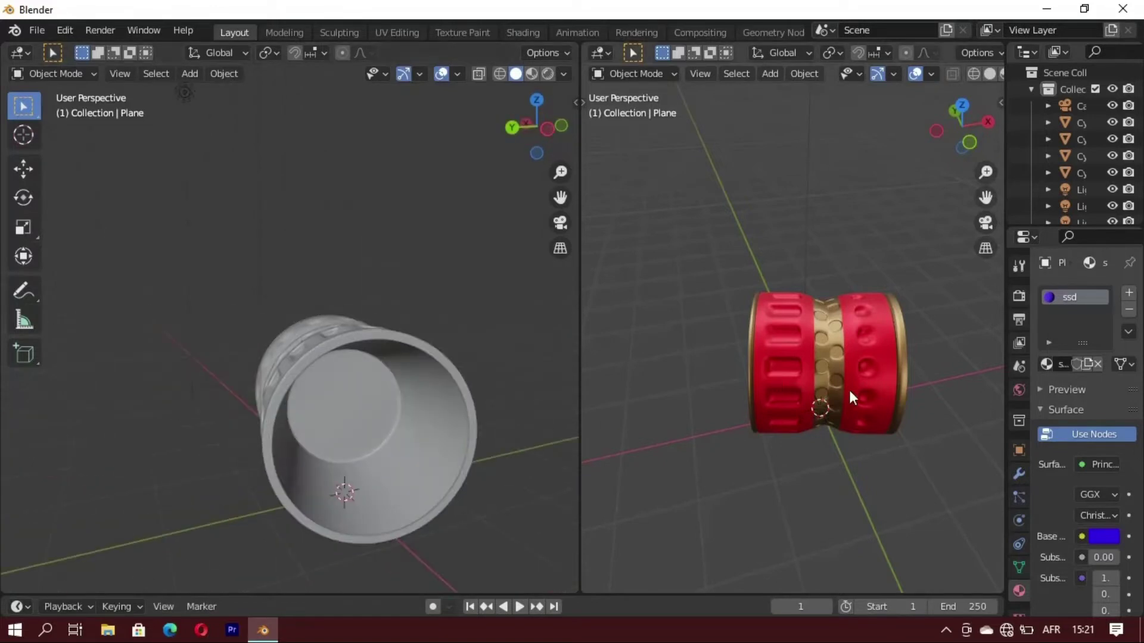
Step: Orbit and zoom both viewports to inspect the finished red-and-gold barrel from several angles
{"action": "mouse_move", "coordinate": [778, 420]}
{"action": "middle_mouse_down"}
{"action": "mouse_move", "coordinate": [885, 438]}
{"action": "mouse_move", "coordinate": [673, 410]}
{"action": "mouse_move", "coordinate": [910, 391]}
{"action": "middle_mouse_up"}
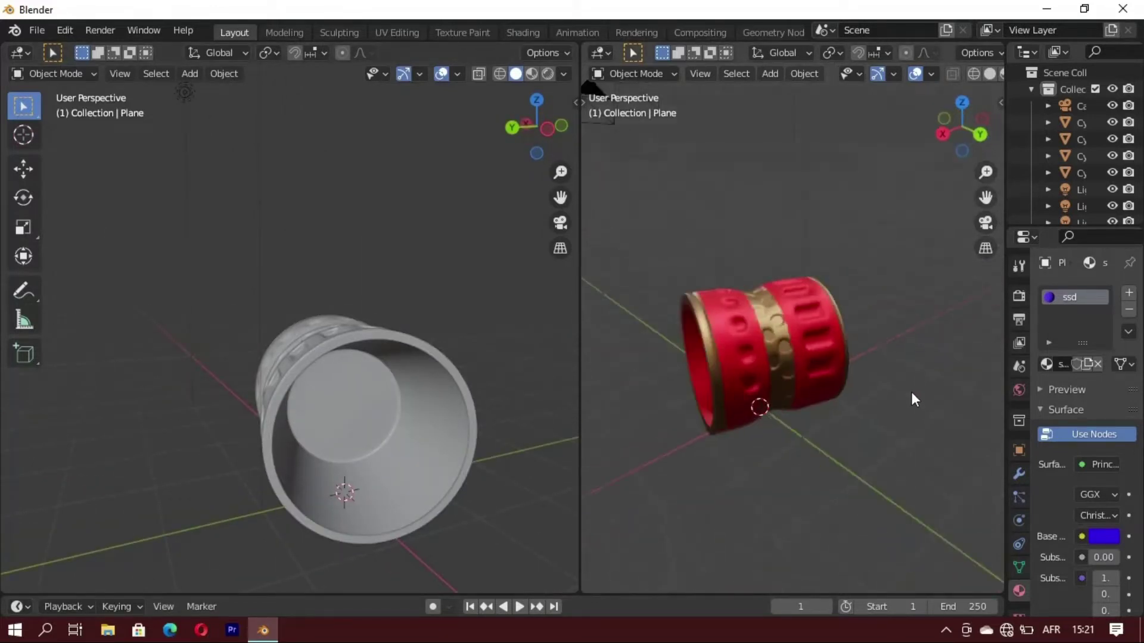
{"action": "scroll", "coordinate": [749, 381], "scroll_direction": "up", "scroll_amount": 2}
{"action": "mouse_move", "coordinate": [749, 381]}
{"action": "middle_mouse_down"}
{"action": "mouse_move", "coordinate": [772, 367]}
{"action": "mouse_move", "coordinate": [713, 431]}
{"action": "mouse_move", "coordinate": [935, 409]}
{"action": "mouse_move", "coordinate": [592, 409]}
{"action": "mouse_move", "coordinate": [776, 429]}
{"action": "mouse_move", "coordinate": [891, 412]}
{"action": "mouse_move", "coordinate": [799, 407]}
{"action": "mouse_move", "coordinate": [824, 405]}
{"action": "mouse_move", "coordinate": [798, 398]}
{"action": "middle_mouse_up"}
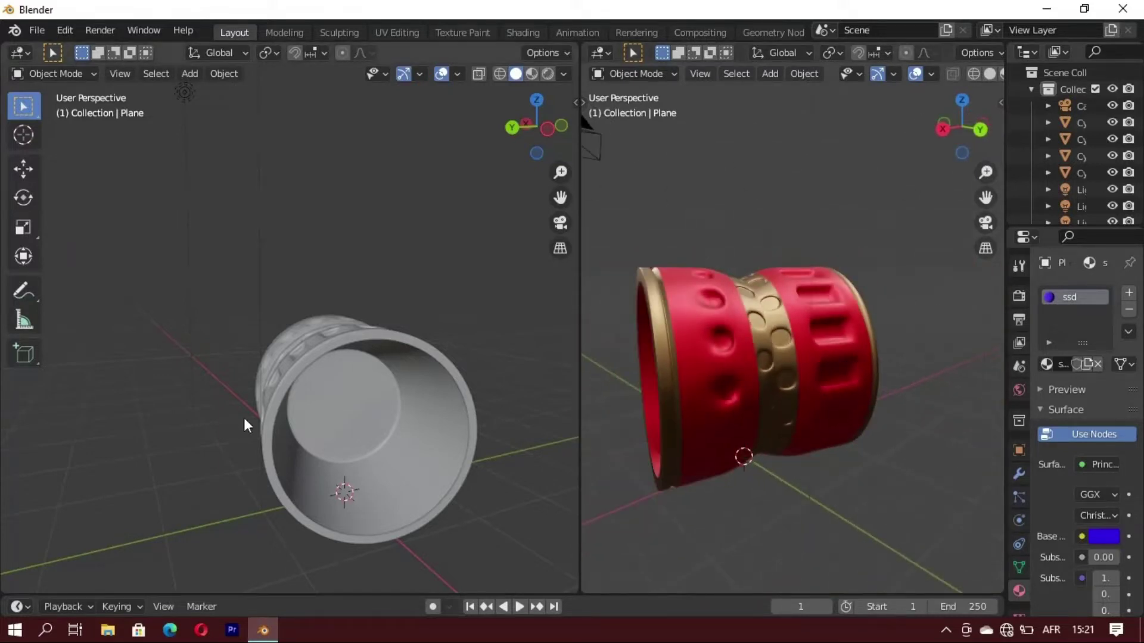
{"action": "middle_click_drag", "start_coordinate": [248, 421], "coordinate": [439, 439]}
{"action": "middle_click_drag", "start_coordinate": [792, 388], "coordinate": [753, 413]}
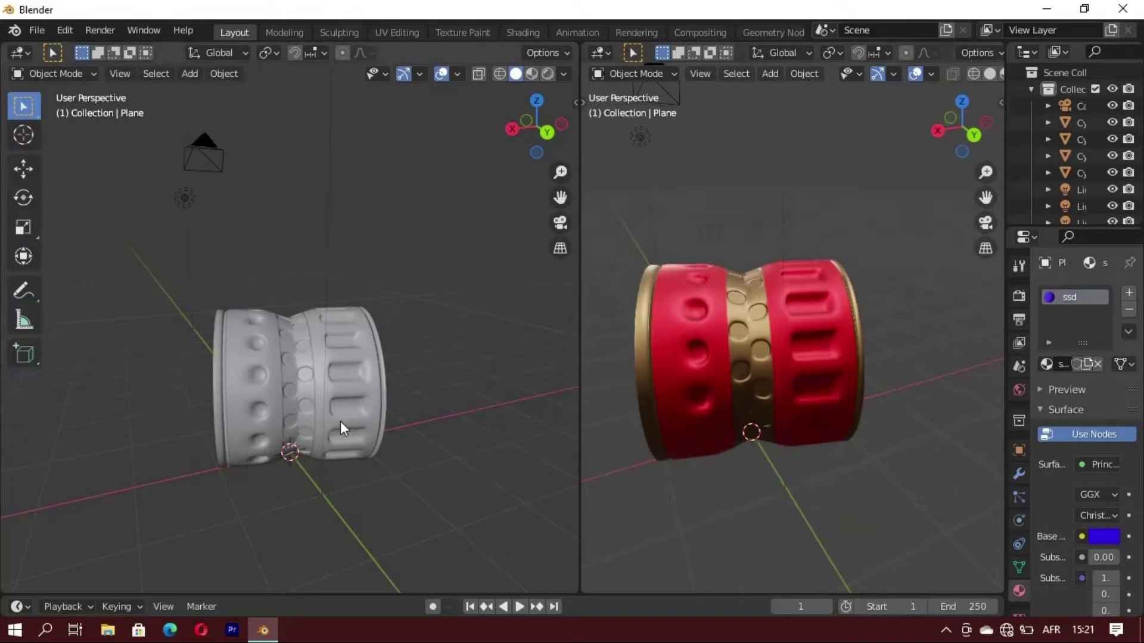
{"action": "scroll", "coordinate": [313, 417], "scroll_direction": "up", "scroll_amount": 2}
{"action": "mouse_move", "coordinate": [314, 417]}
{"action": "middle_mouse_down"}
{"action": "mouse_move", "coordinate": [256, 438]}
{"action": "mouse_move", "coordinate": [270, 397]}
{"action": "mouse_move", "coordinate": [251, 459]}
{"action": "middle_mouse_up"}
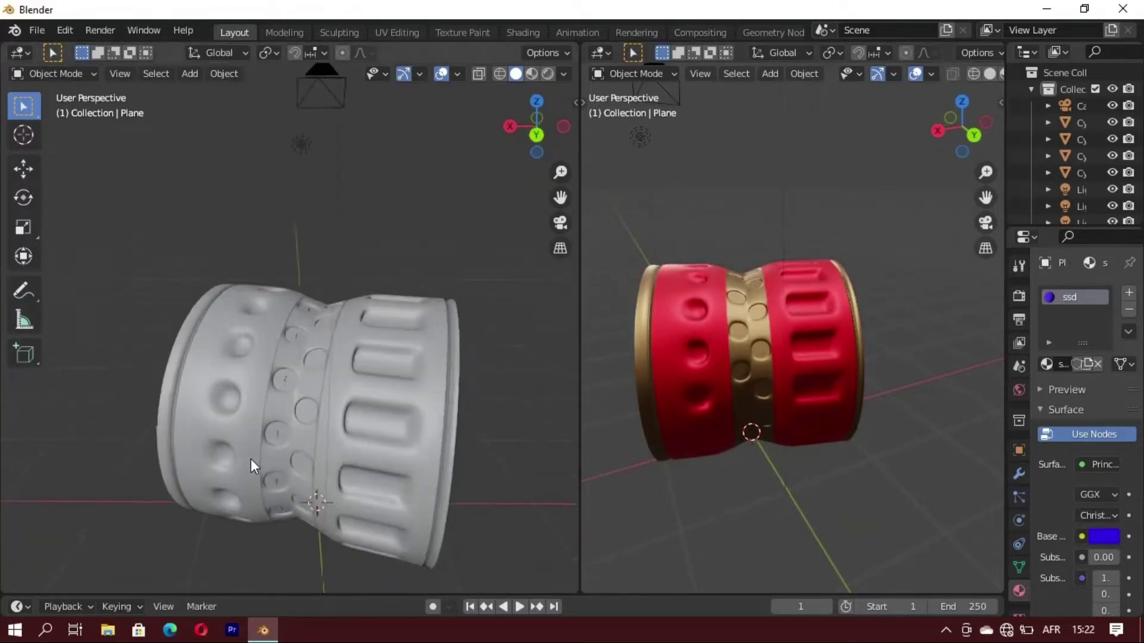
{"action": "mouse_move", "coordinate": [689, 419]}
{"action": "middle_mouse_down"}
{"action": "mouse_move", "coordinate": [637, 456]}
{"action": "mouse_move", "coordinate": [787, 449]}
{"action": "mouse_move", "coordinate": [681, 447]}
{"action": "mouse_move", "coordinate": [715, 441]}
{"action": "middle_mouse_up"}
{"action": "mouse_move", "coordinate": [951, 474]}
{"action": "middle_mouse_down"}
{"action": "mouse_move", "coordinate": [817, 501]}
{"action": "mouse_move", "coordinate": [766, 459]}
{"action": "mouse_move", "coordinate": [781, 454]}
{"action": "mouse_move", "coordinate": [797, 417]}
{"action": "mouse_move", "coordinate": [612, 434]}
{"action": "mouse_move", "coordinate": [786, 394]}
{"action": "mouse_move", "coordinate": [664, 400]}
{"action": "mouse_move", "coordinate": [684, 262]}
{"action": "mouse_move", "coordinate": [663, 284]}
{"action": "middle_mouse_up"}
{"action": "mouse_move", "coordinate": [273, 378]}
{"action": "middle_mouse_down"}
{"action": "mouse_move", "coordinate": [392, 286]}
{"action": "mouse_move", "coordinate": [287, 299]}
{"action": "mouse_move", "coordinate": [269, 358]}
{"action": "mouse_move", "coordinate": [451, 417]}
{"action": "middle_mouse_up"}
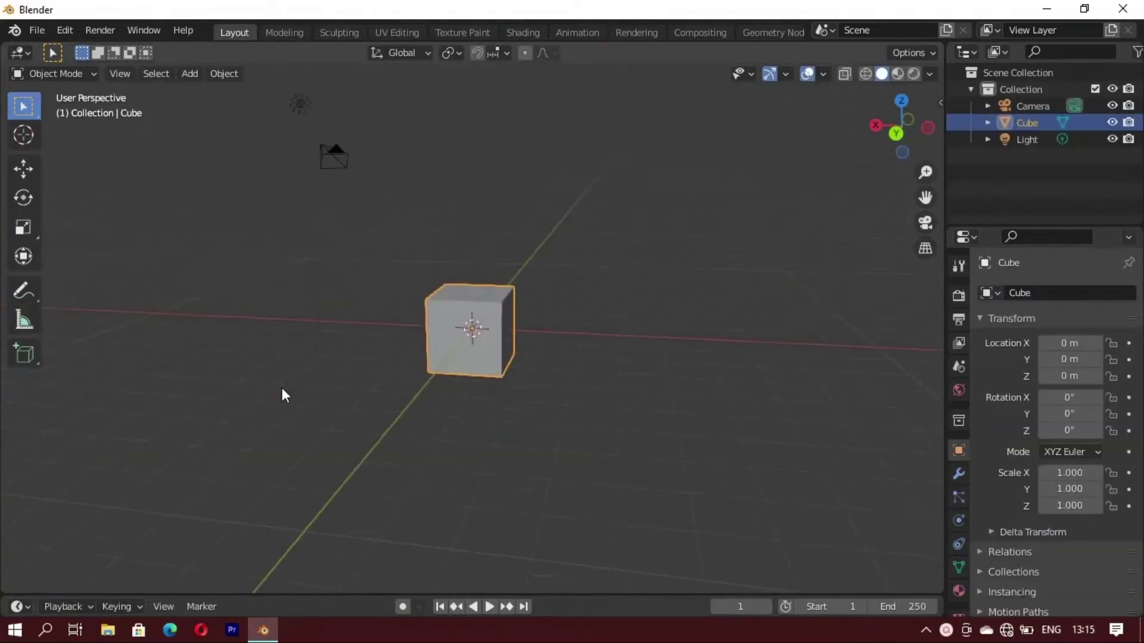
{"action": "scroll", "coordinate": [420, 349], "scroll_direction": "up", "scroll_amount": 3}
{"action": "middle_click_drag", "start_coordinate": [420, 349], "coordinate": [309, 385]}
Step: Replace the default cube with a cylinder flattened along Z into a disc
{"action": "key", "text": "Delete"}
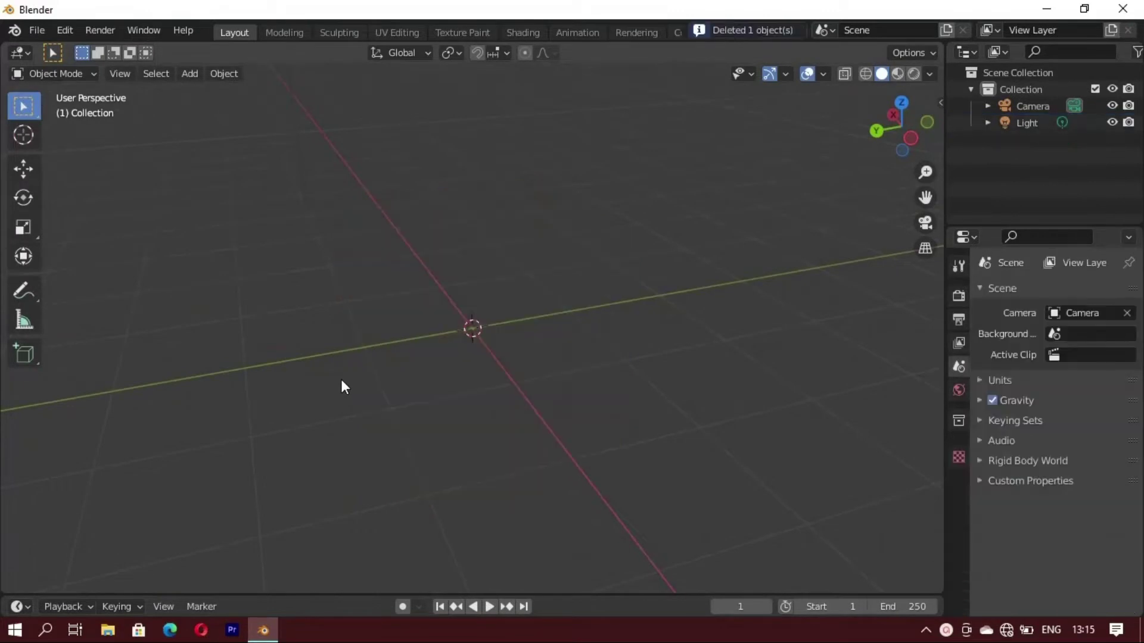
{"action": "key", "text": "shift+a"}
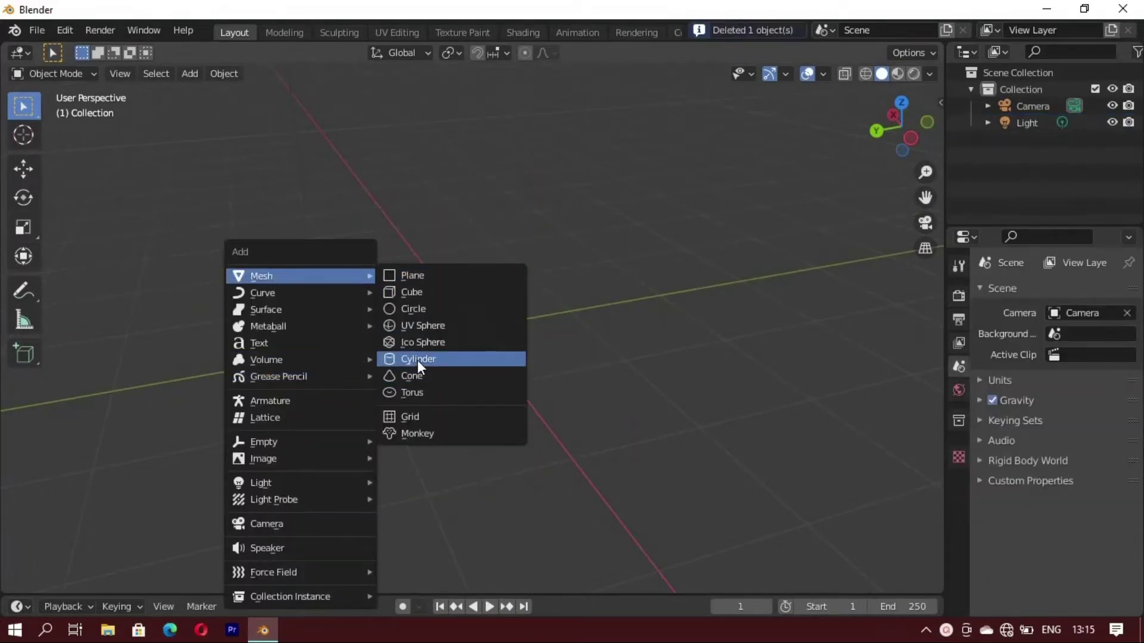
{"action": "left_click", "coordinate": [419, 360]}
{"action": "key", "text": "s"}
{"action": "key", "text": "z"}
{"action": "left_click", "coordinate": [506, 375]}
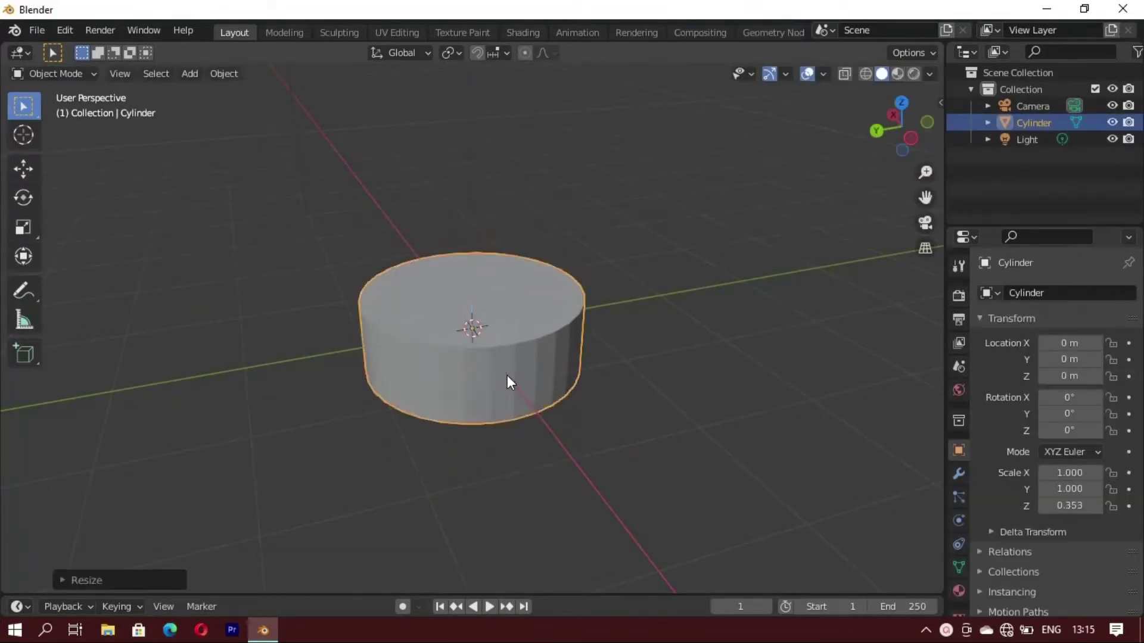
Step: Cut a centred edge loop around the cylinder's middle and scale it in to a waist
{"action": "key", "text": "Tab"}
{"action": "key", "text": "alt+a"}
{"action": "middle_click_drag", "start_coordinate": [506, 375], "coordinate": [435, 373]}
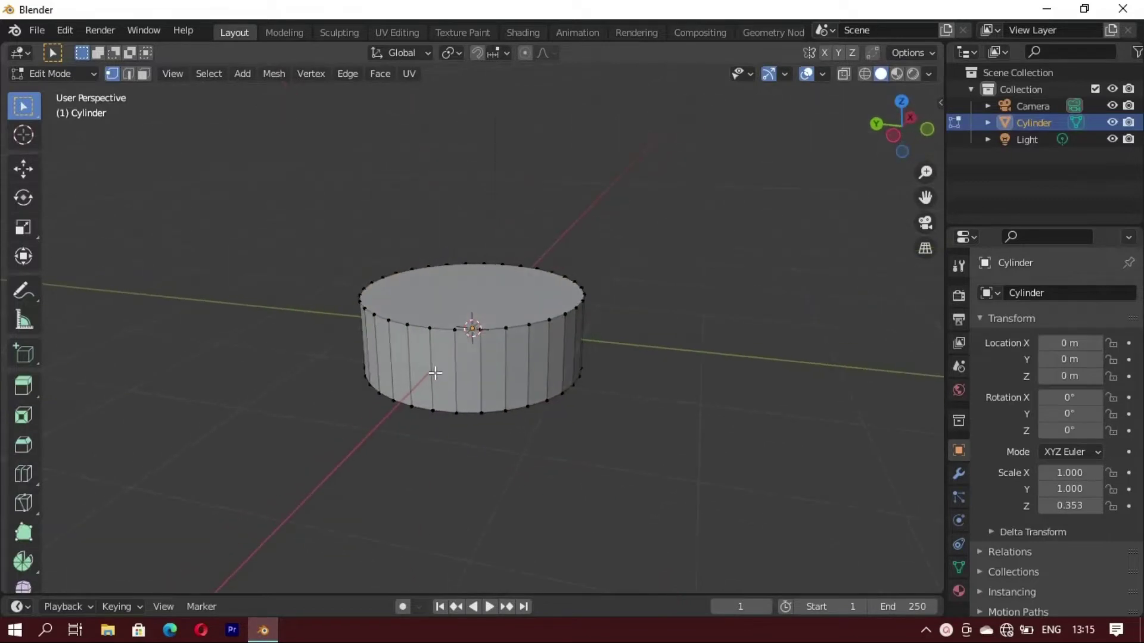
{"action": "left_click", "coordinate": [438, 373]}
{"action": "right_click", "coordinate": [442, 374]}
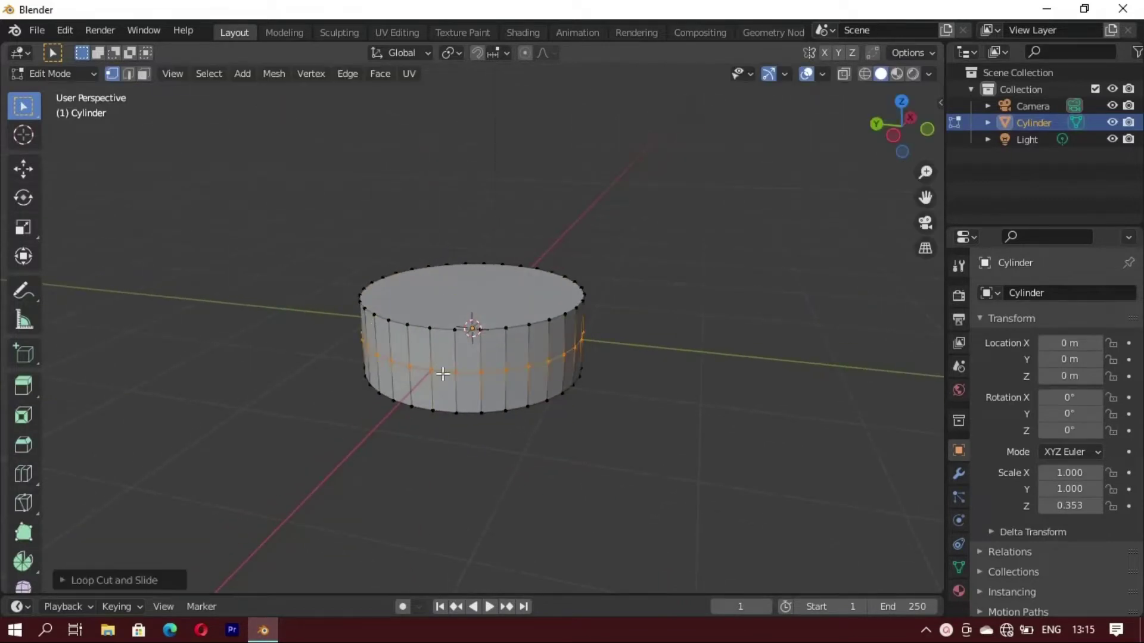
{"action": "left_click", "coordinate": [456, 402]}
Step: Extrude the top face upward into a taller upper section
{"action": "middle_click_drag", "start_coordinate": [457, 402], "coordinate": [447, 346]}
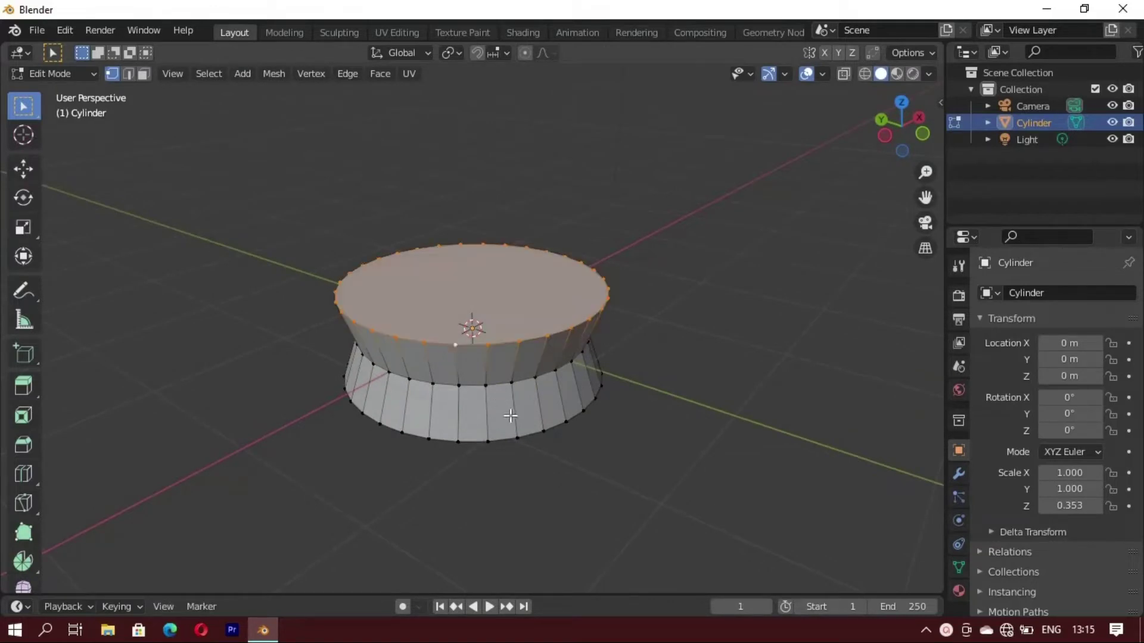
{"action": "key", "text": "e"}
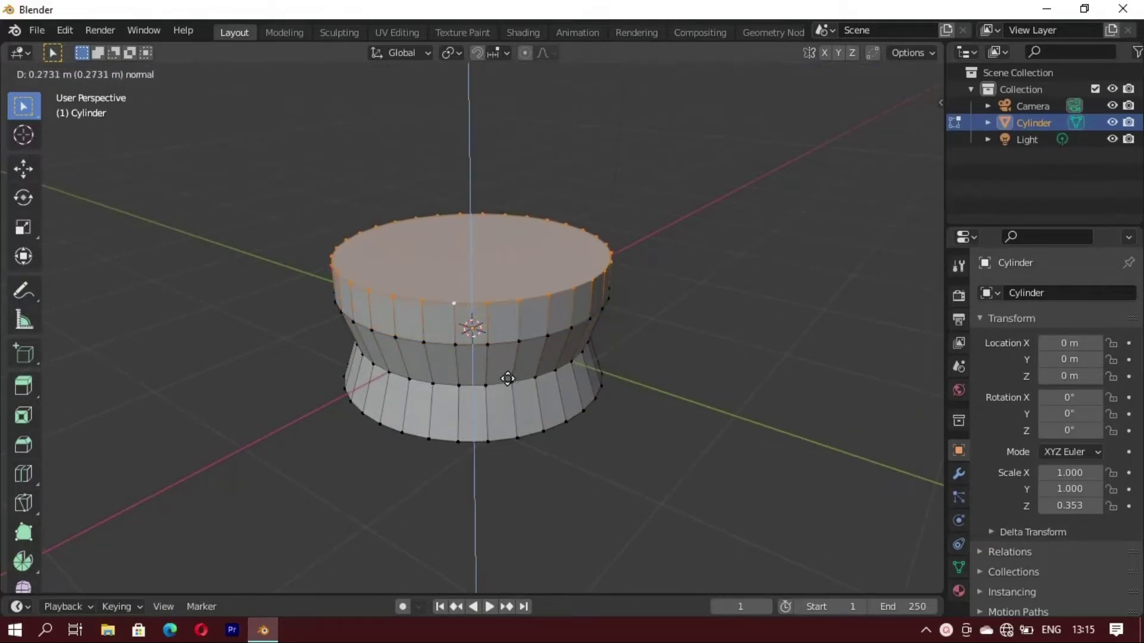
{"action": "left_click", "coordinate": [507, 346]}
{"action": "middle_click_drag", "start_coordinate": [518, 359], "coordinate": [471, 375]}
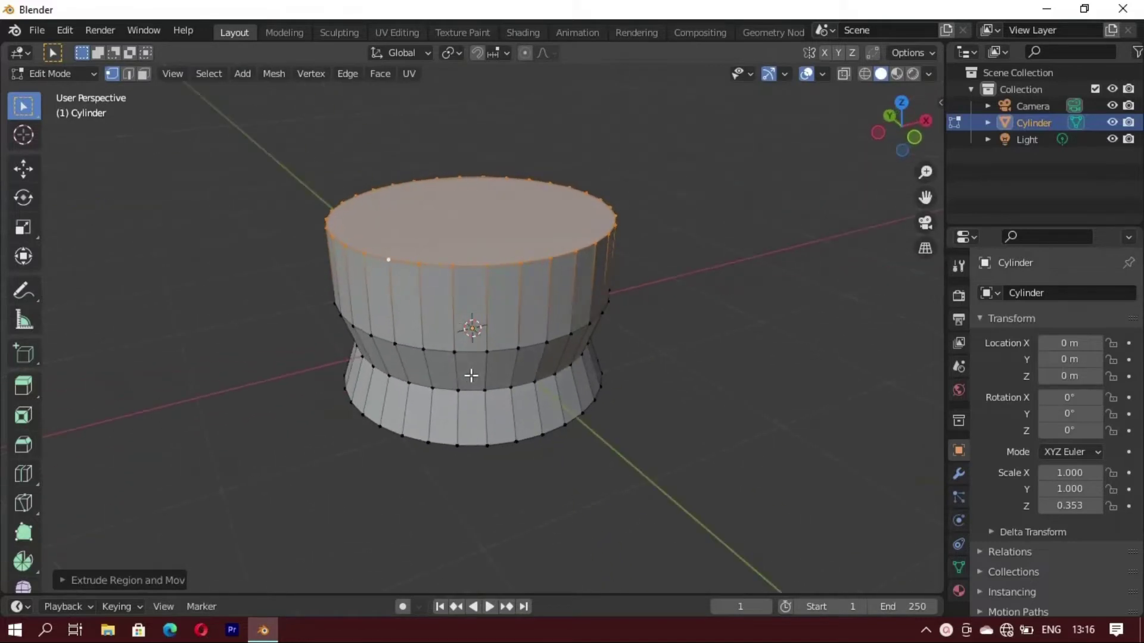
Step: Inset the top face and extrude it down to hollow the cup's opening
{"action": "key", "text": "alt+a"}
{"action": "left_click", "coordinate": [474, 259]}
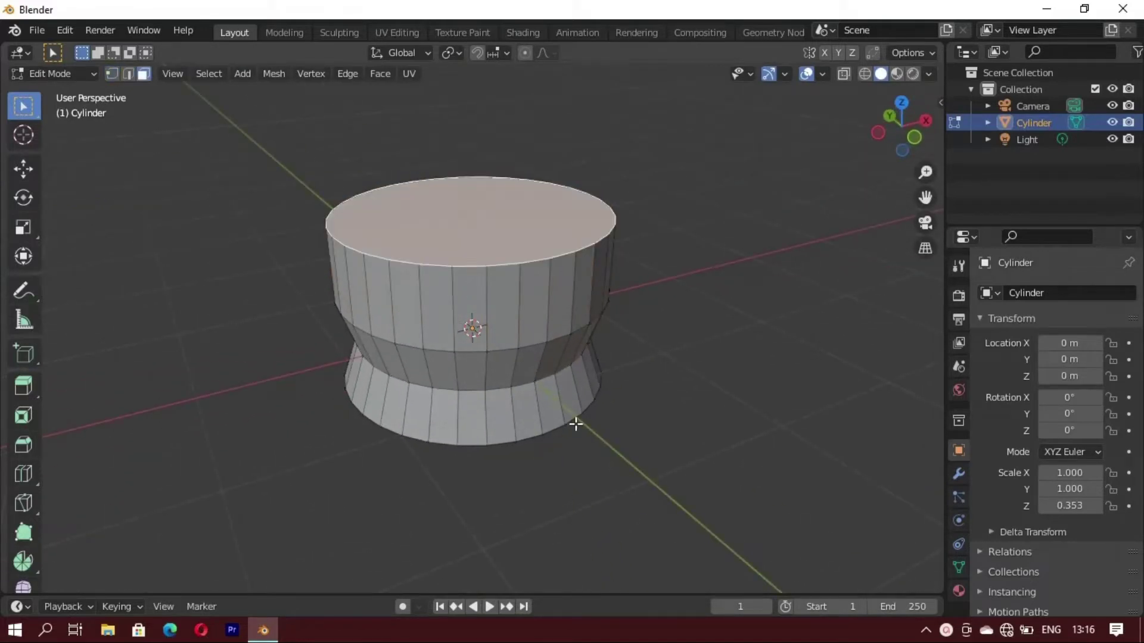
{"action": "key", "text": "i"}
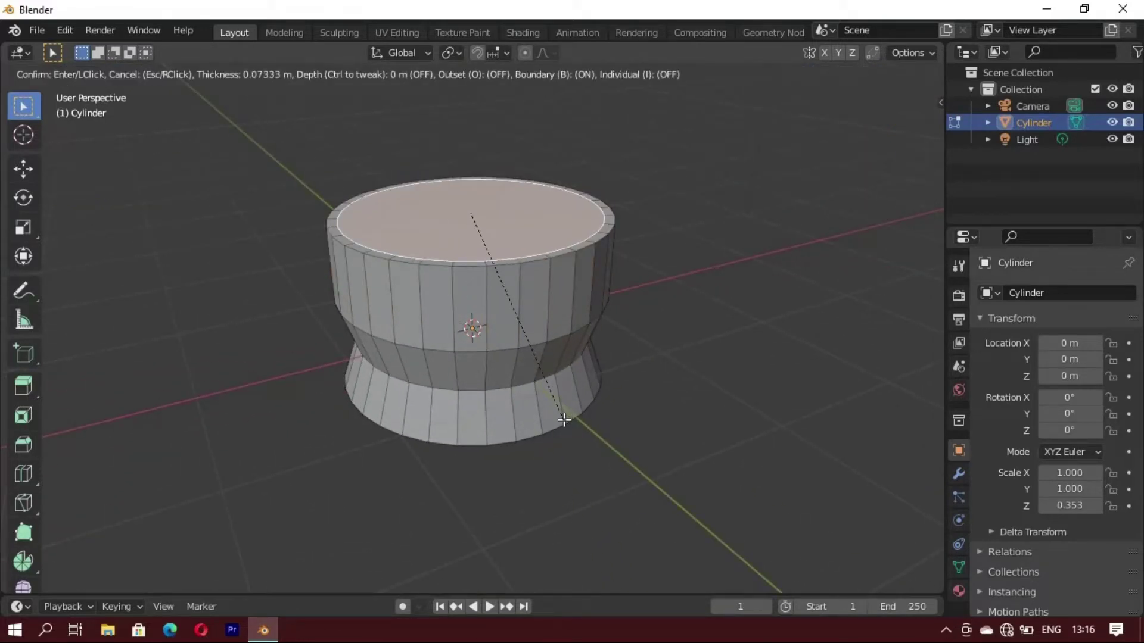
{"action": "left_click", "coordinate": [562, 416]}
{"action": "key", "text": "e"}
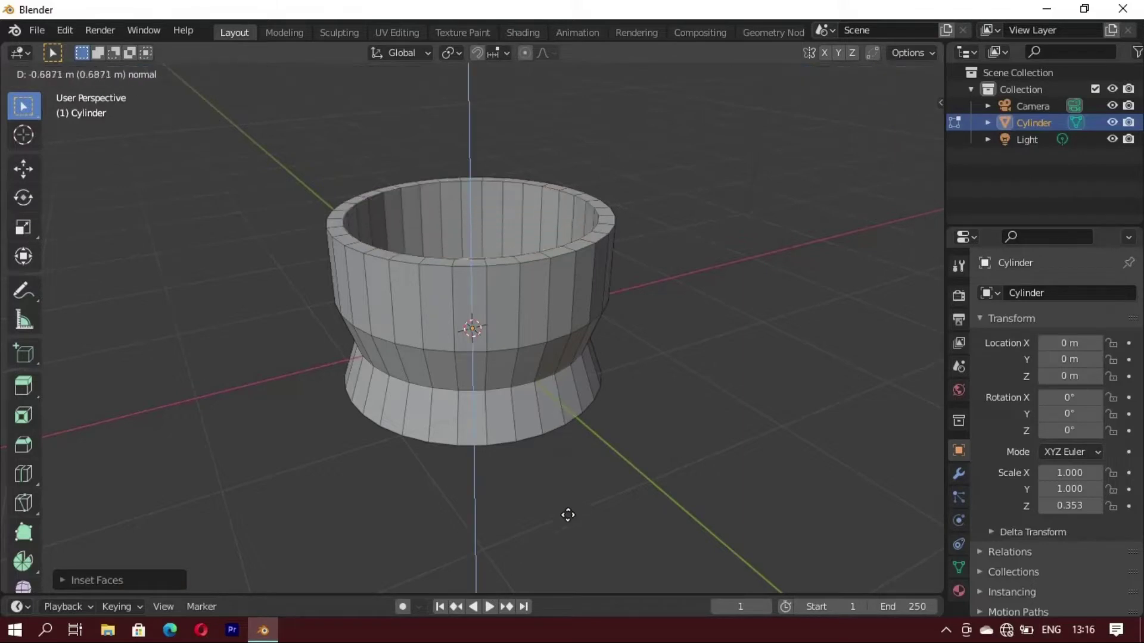
{"action": "left_click", "coordinate": [572, 558]}
{"action": "key", "text": "a"}
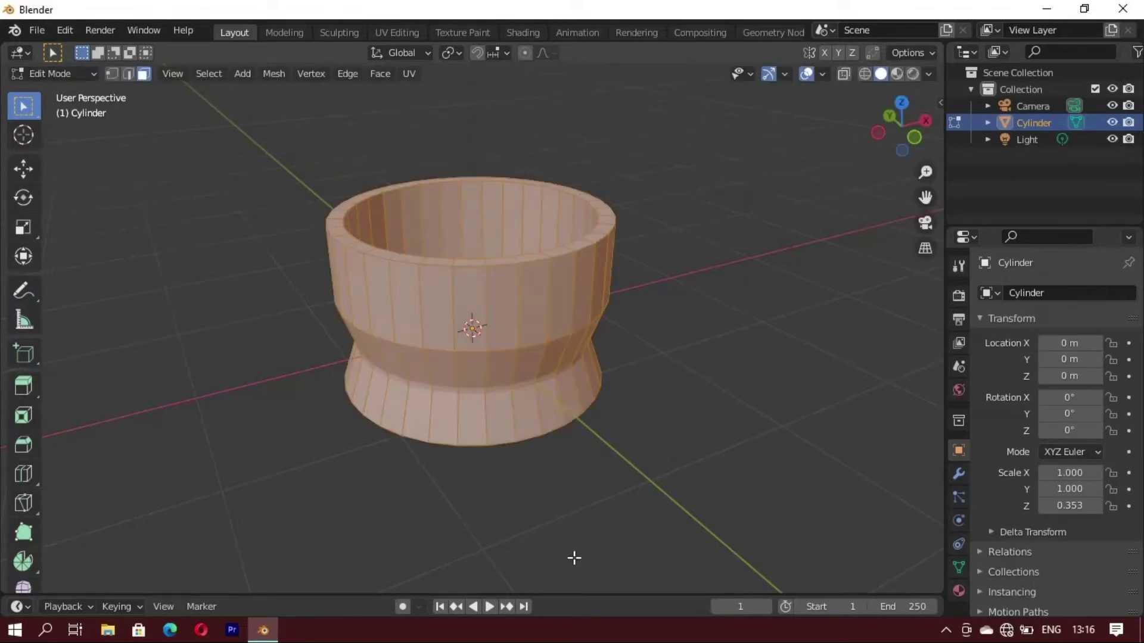
{"action": "key", "text": "alt+a"}
Step: Undo the top hollow and re-extrude the inset top face to a new depth
{"action": "key", "text": "a"}
{"action": "key", "text": "alt+a"}
{"action": "mouse_move", "coordinate": [573, 556]}
{"action": "middle_mouse_down"}
{"action": "mouse_move", "coordinate": [572, 501]}
{"action": "mouse_move", "coordinate": [562, 512]}
{"action": "middle_mouse_up"}
{"action": "key", "text": "a"}
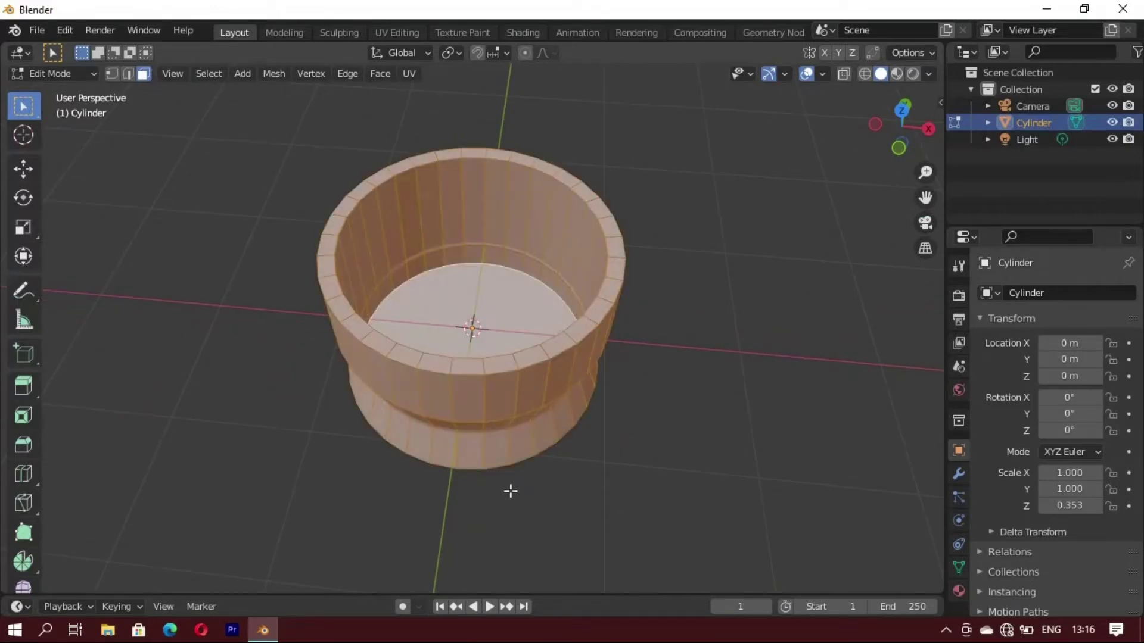
{"action": "key", "text": "alt+a"}
{"action": "key", "text": "a"}
{"action": "key", "text": "ctrl+z"}
{"action": "key", "text": "ctrl+z"}
{"action": "key", "text": "e"}
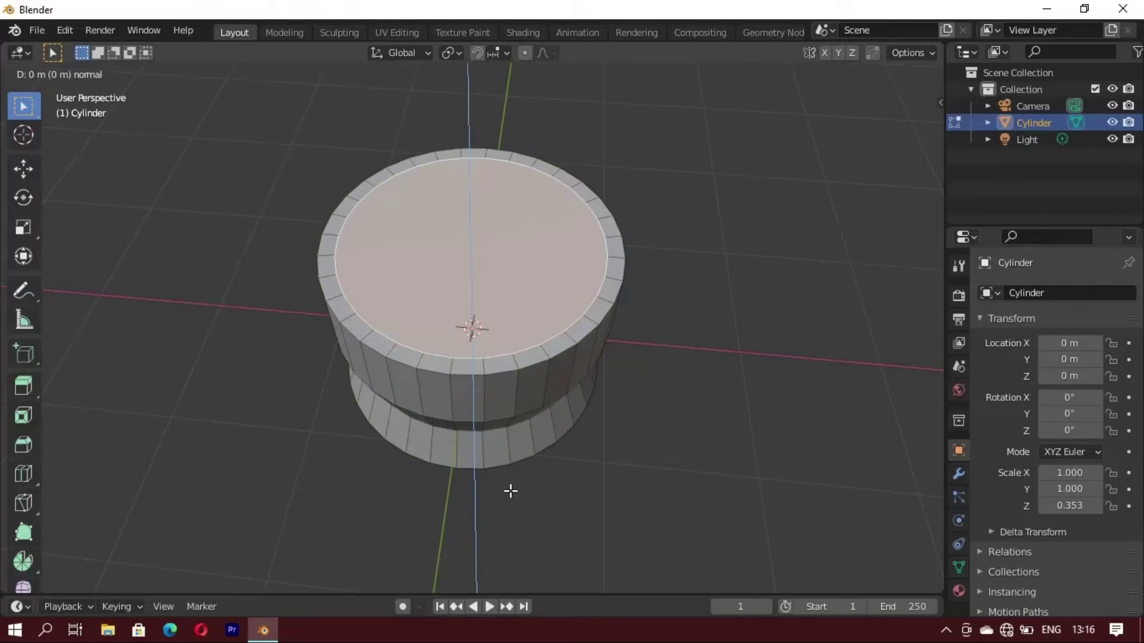
{"action": "left_click", "coordinate": [519, 567]}
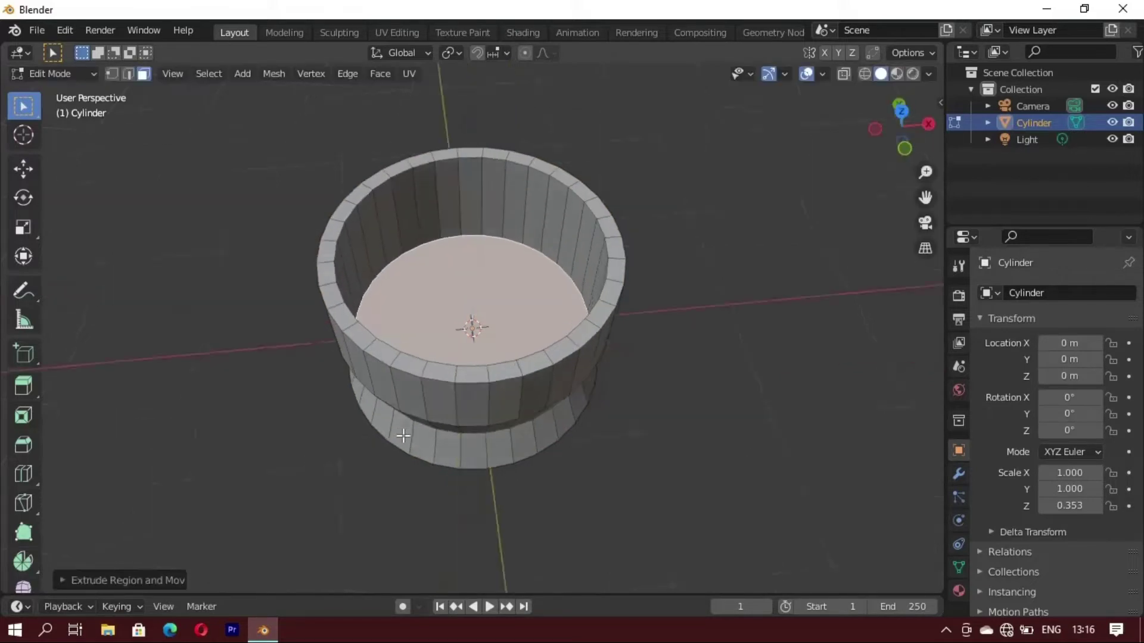
Step: Extrude the bottom face downward to lengthen the barrel
{"action": "middle_click_drag", "start_coordinate": [605, 359], "coordinate": [437, 319]}
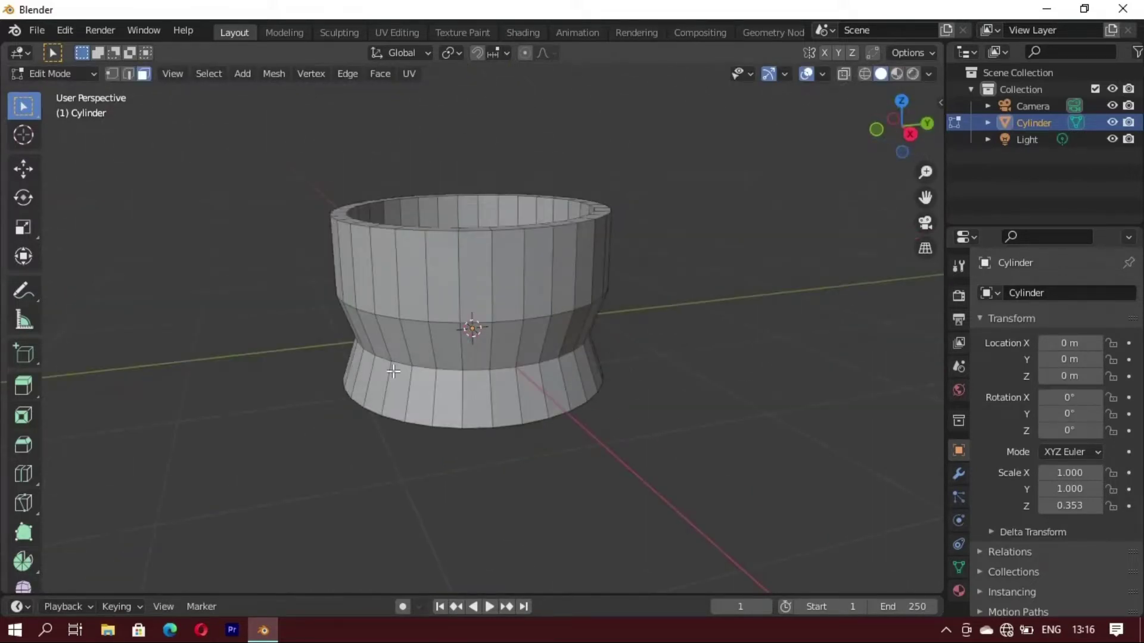
{"action": "mouse_move", "coordinate": [393, 371]}
{"action": "middle_mouse_down"}
{"action": "mouse_move", "coordinate": [480, 351]}
{"action": "mouse_move", "coordinate": [474, 289]}
{"action": "mouse_move", "coordinate": [548, 378]}
{"action": "middle_mouse_up"}
{"action": "left_click", "coordinate": [471, 320]}
{"action": "key", "text": "e"}
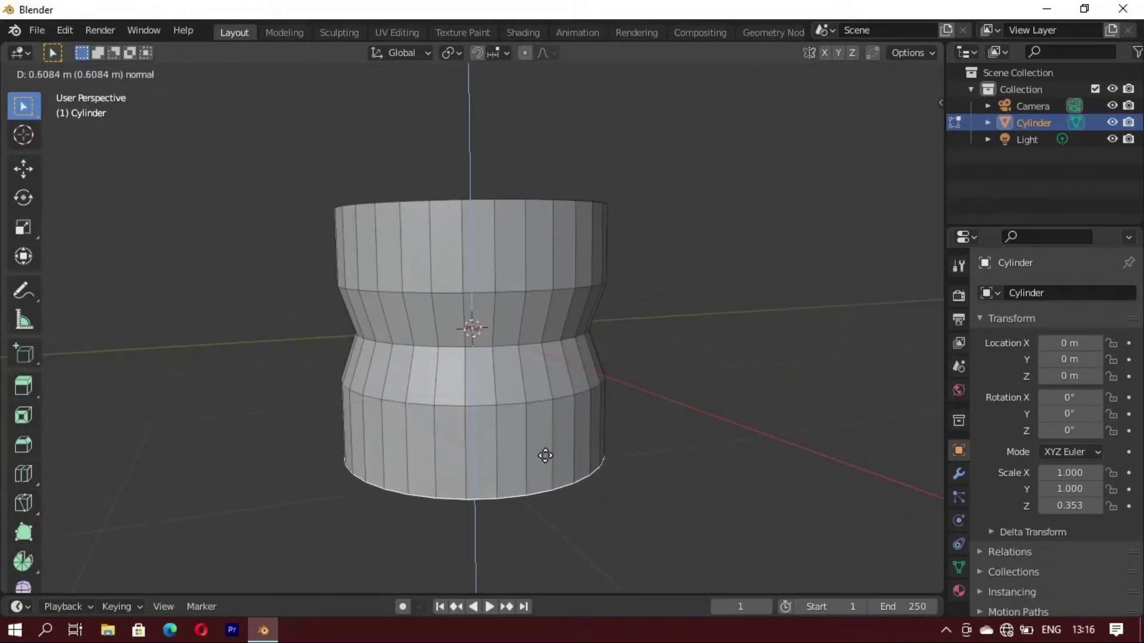
{"action": "left_click", "coordinate": [545, 456]}
Step: Inset the bottom face, push it inward and scale it to taper the lower opening
{"action": "middle_click_drag", "start_coordinate": [543, 430], "coordinate": [518, 485]}
{"action": "key", "text": "i"}
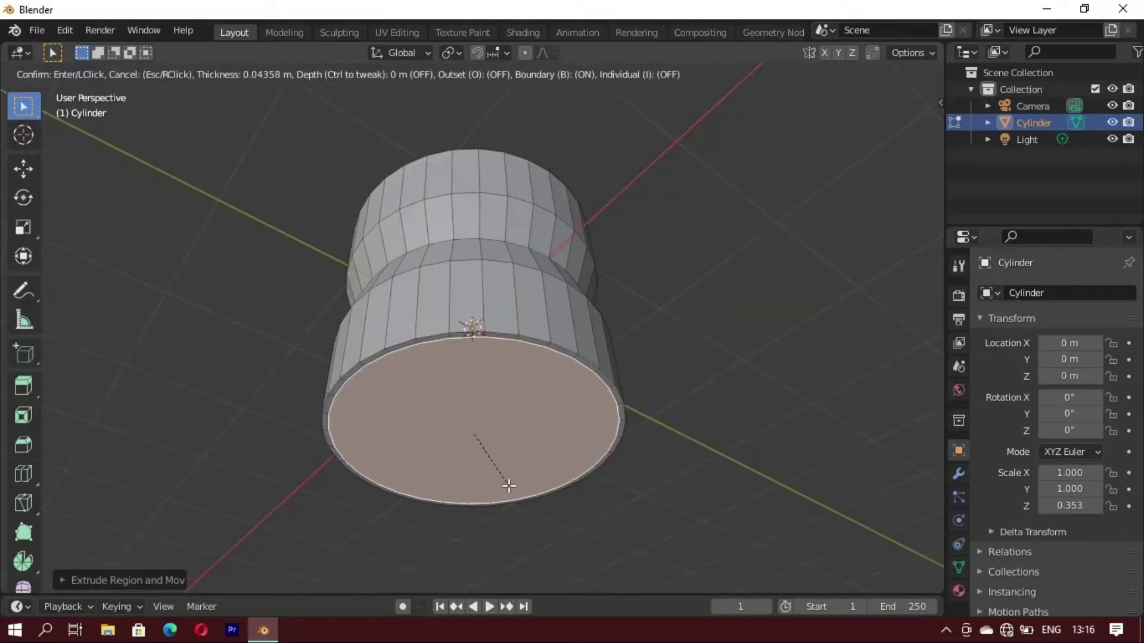
{"action": "left_click", "coordinate": [503, 483]}
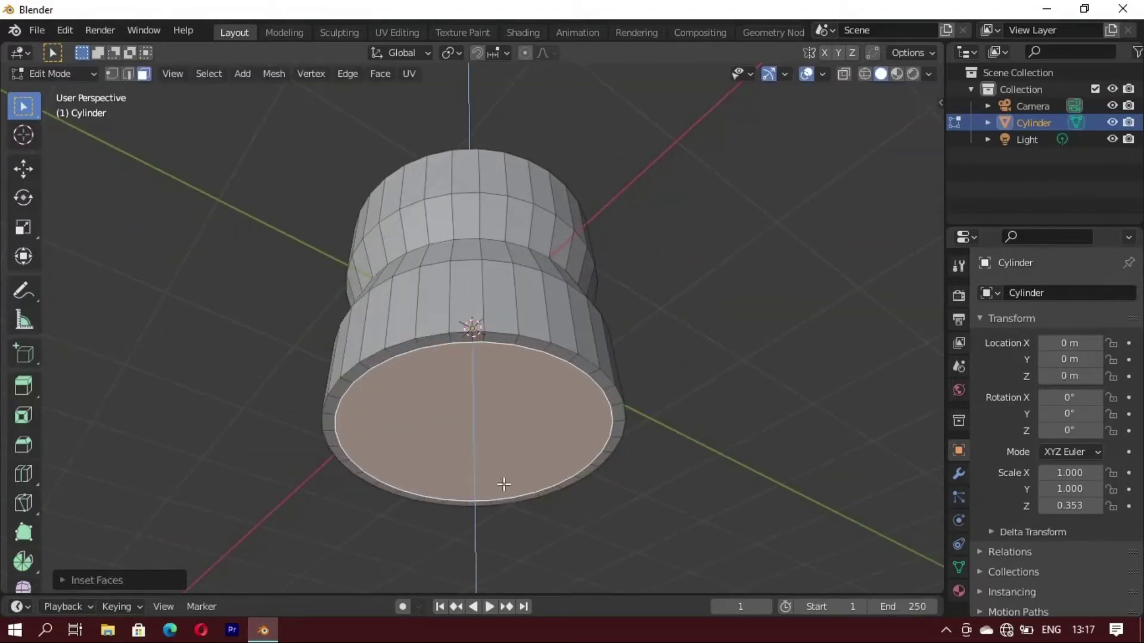
{"action": "key", "text": "e"}
{"action": "left_click", "coordinate": [515, 373]}
{"action": "key", "text": "s"}
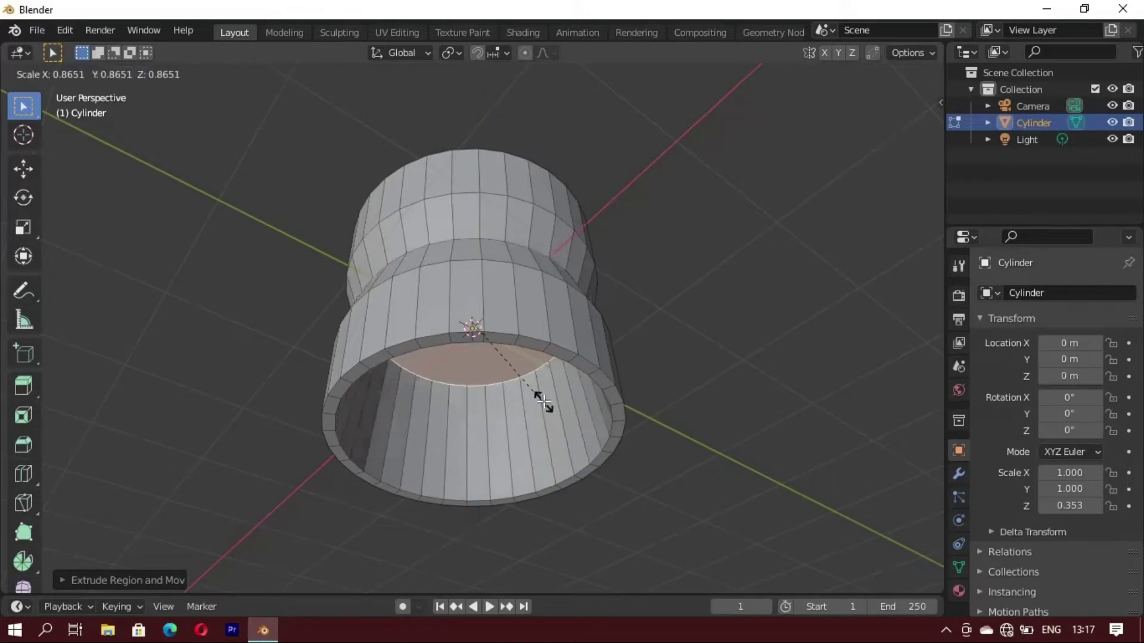
{"action": "left_click", "coordinate": [539, 389]}
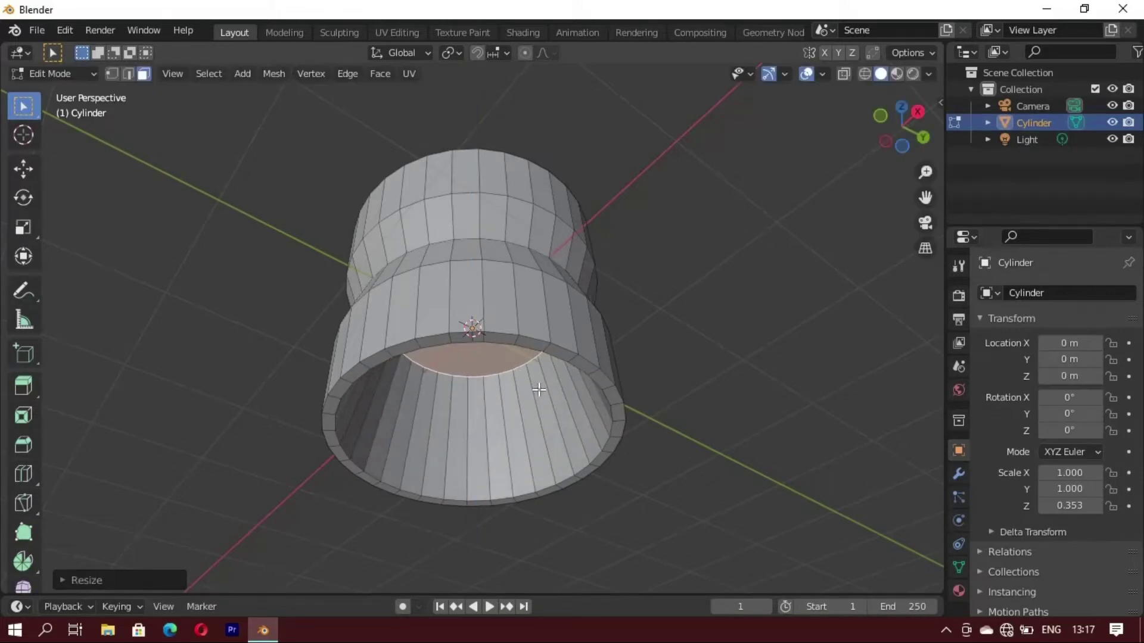
{"action": "mouse_move", "coordinate": [539, 390]}
{"action": "middle_mouse_down"}
{"action": "mouse_move", "coordinate": [467, 327]}
{"action": "mouse_move", "coordinate": [434, 416]}
{"action": "mouse_move", "coordinate": [459, 327]}
{"action": "middle_mouse_up"}
Step: Shade the barrel smooth in Object Mode and enable Auto Smooth in its normals settings
{"action": "key", "text": "Tab"}
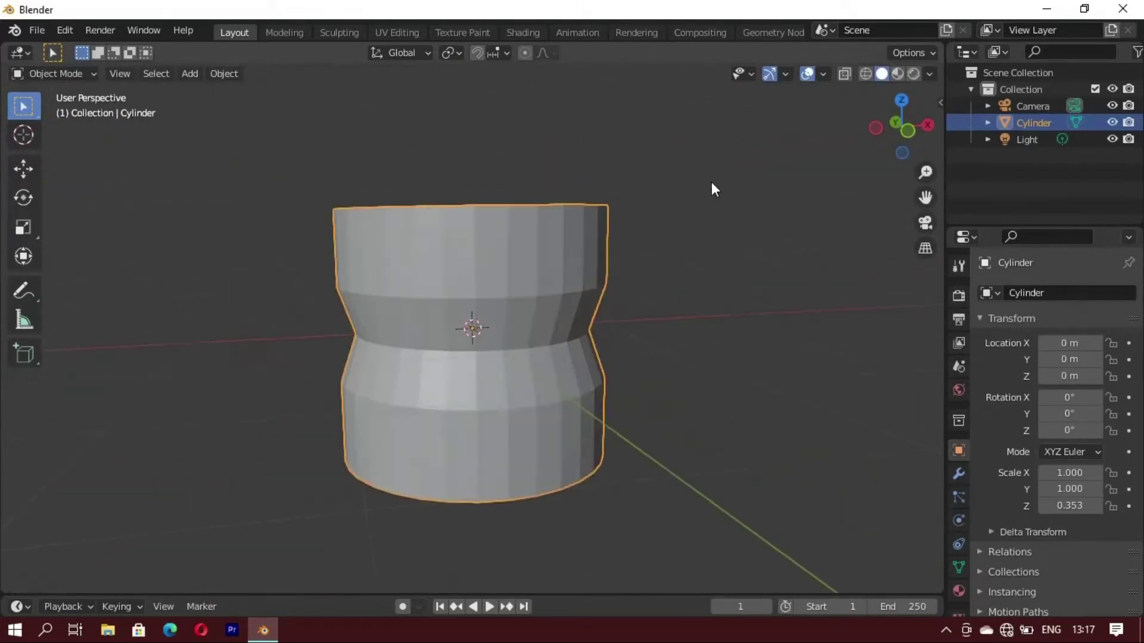
{"action": "right_click", "coordinate": [712, 183]}
{"action": "left_click", "coordinate": [711, 183]}
{"action": "left_click", "coordinate": [958, 567]}
{"action": "scroll", "coordinate": [989, 560], "scroll_direction": "down", "scroll_amount": 2}
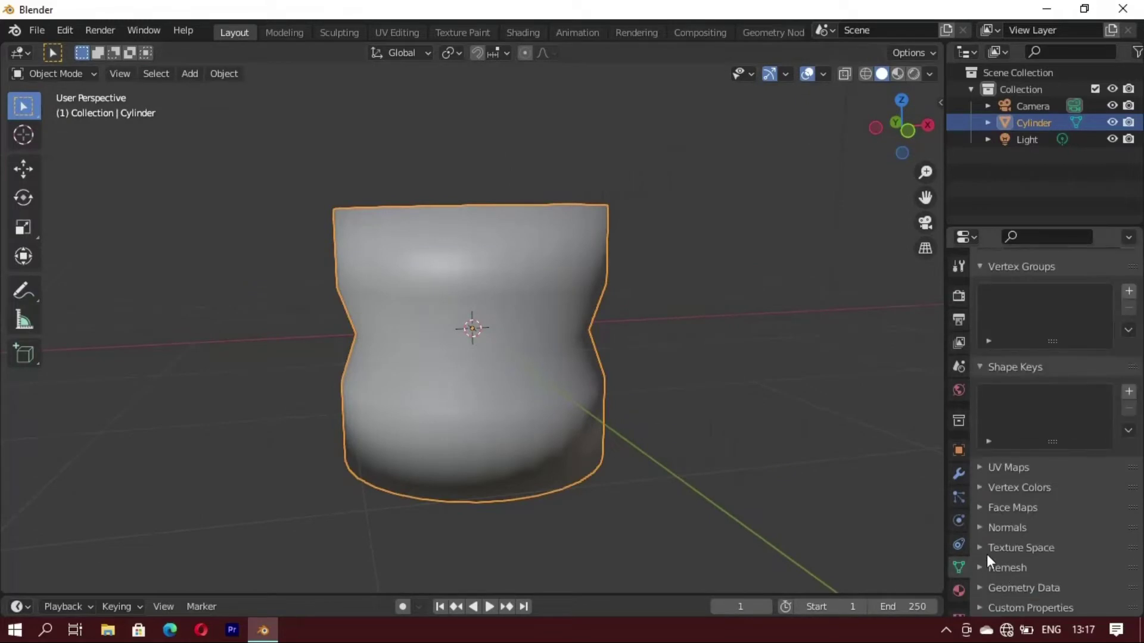
{"action": "left_click", "coordinate": [985, 527]}
{"action": "left_click", "coordinate": [1043, 552]}
{"action": "mouse_move", "coordinate": [715, 489]}
{"action": "middle_mouse_down"}
{"action": "mouse_move", "coordinate": [464, 446]}
{"action": "mouse_move", "coordinate": [313, 476]}
{"action": "mouse_move", "coordinate": [502, 306]}
{"action": "mouse_move", "coordinate": [538, 296]}
{"action": "mouse_move", "coordinate": [784, 516]}
{"action": "middle_mouse_up"}
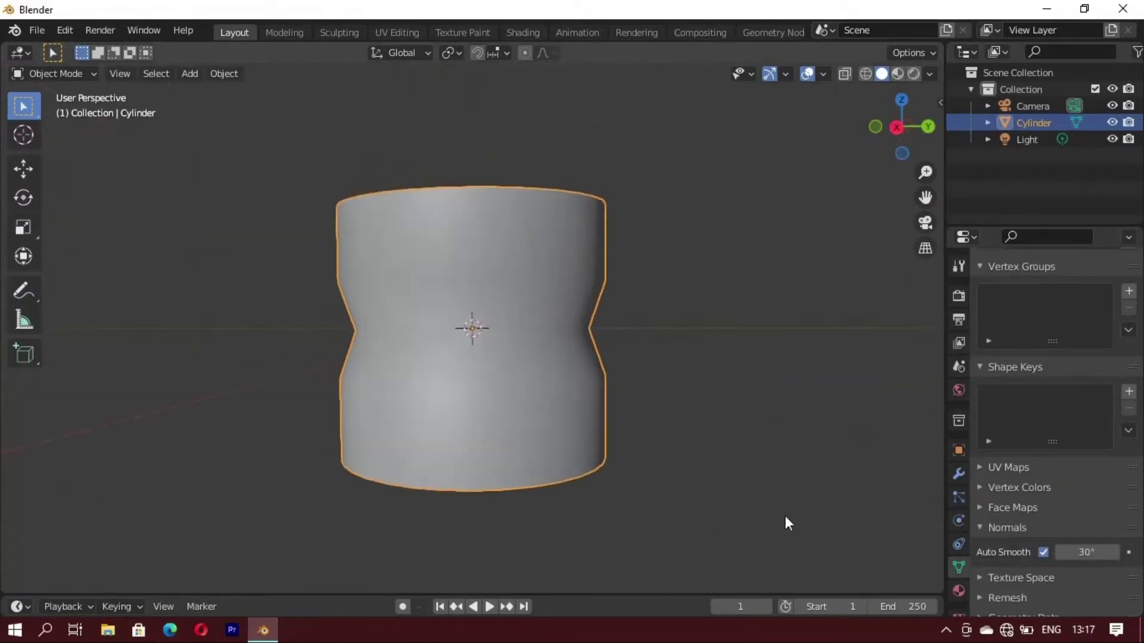
Step: Add a Subdivision Surface modifier with viewport level 3
{"action": "left_click", "coordinate": [959, 474]}
{"action": "left_click", "coordinate": [1117, 292]}
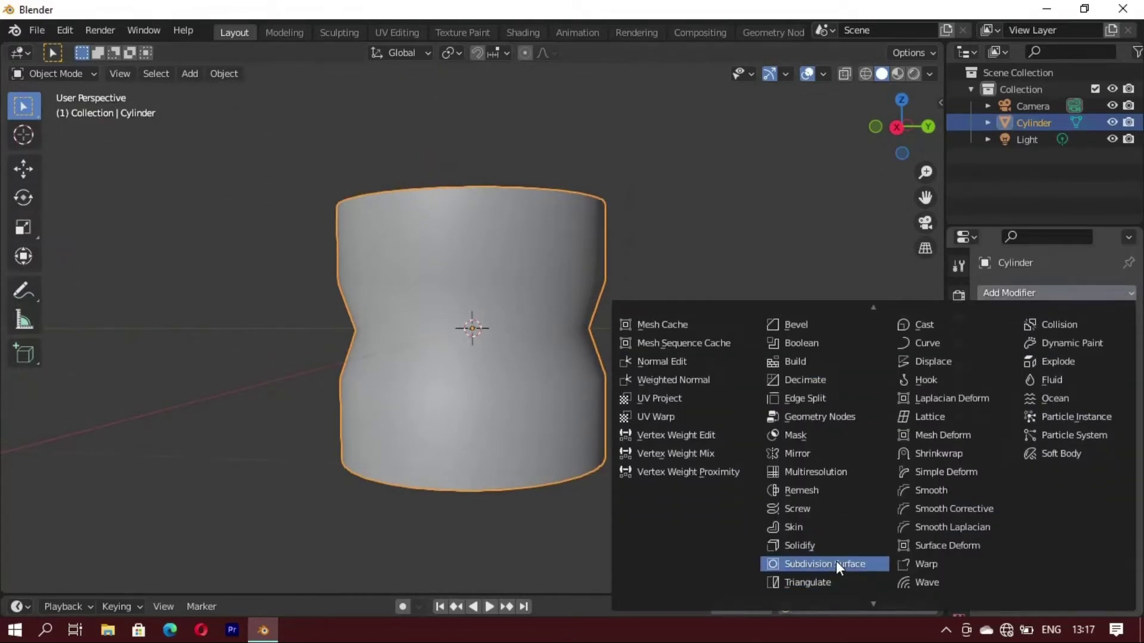
{"action": "left_click", "coordinate": [835, 560]}
{"action": "left_click", "coordinate": [1111, 367]}
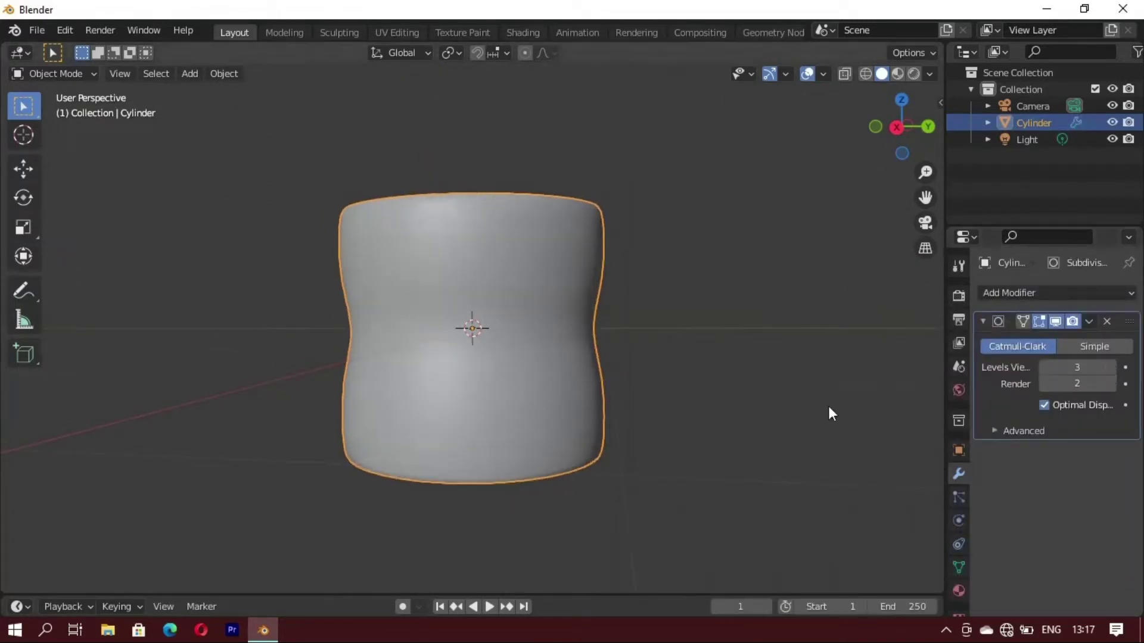
Step: In Edit Mode, cut edge loops near the upper rim and inside the bowl
{"action": "key", "text": "Tab"}
{"action": "middle_click_drag", "start_coordinate": [521, 396], "coordinate": [490, 400]}
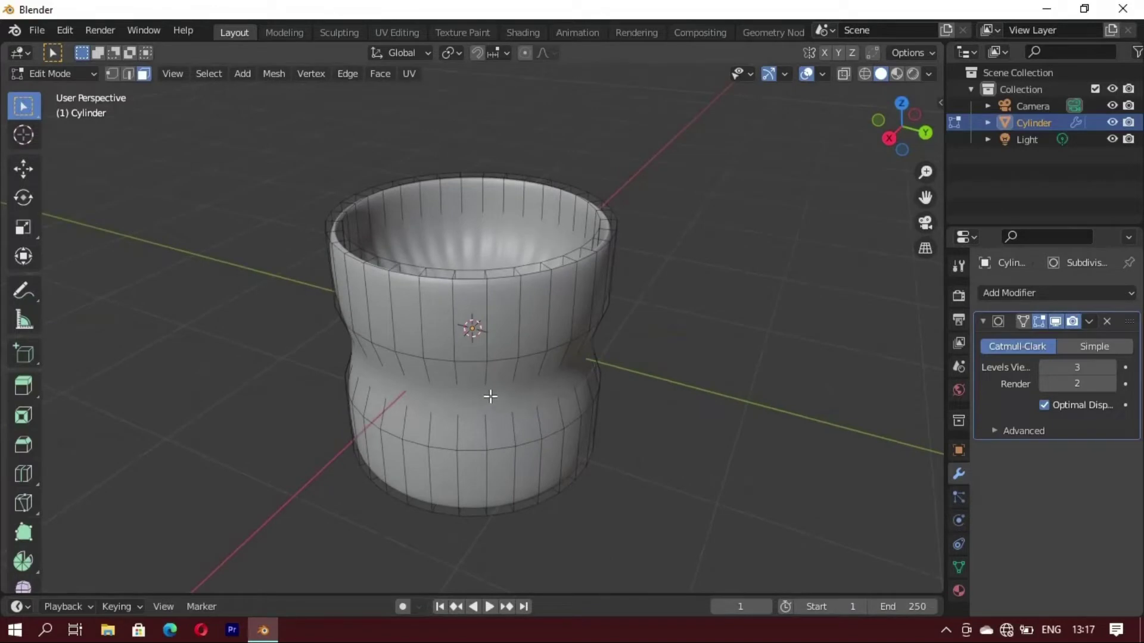
{"action": "middle_click_drag", "start_coordinate": [407, 338], "coordinate": [415, 354]}
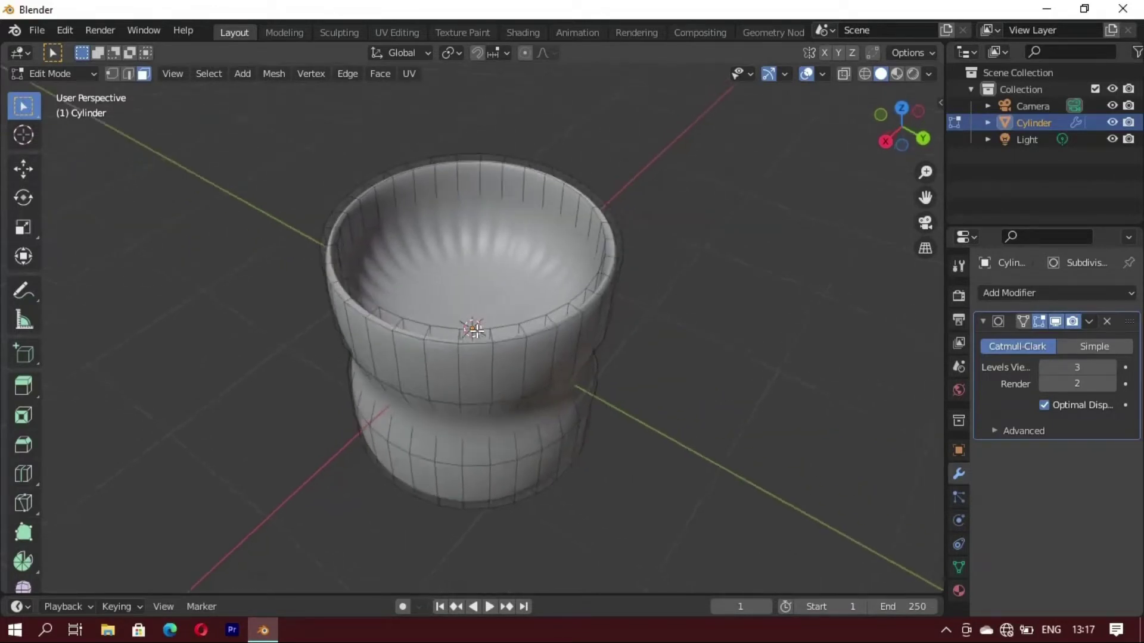
{"action": "left_click", "coordinate": [427, 342]}
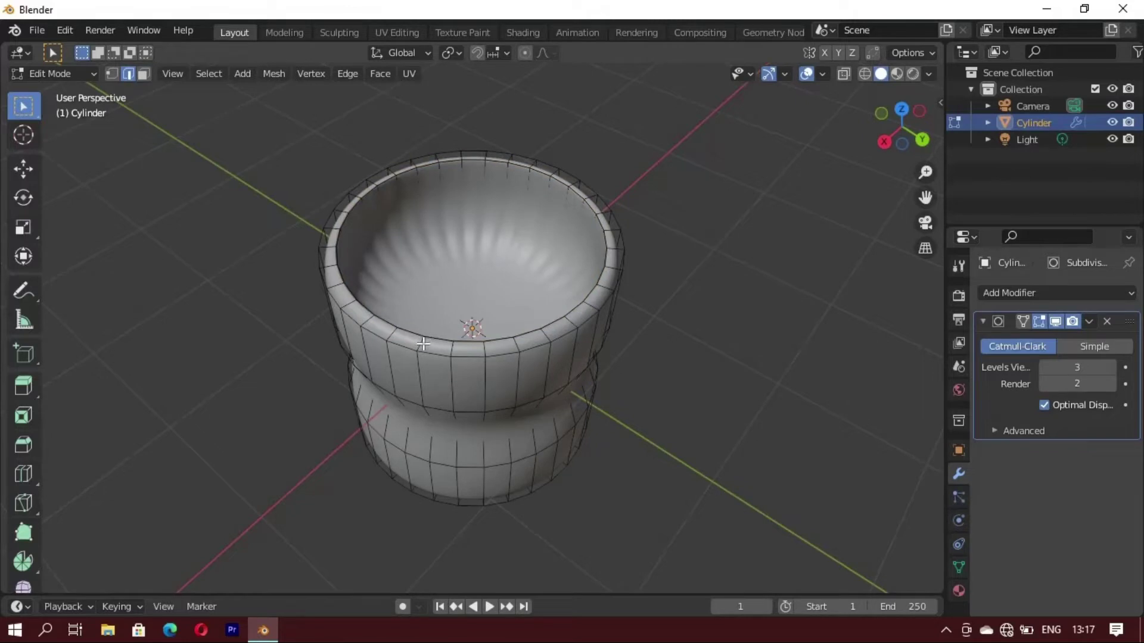
{"action": "left_click", "coordinate": [411, 345]}
{"action": "middle_click_drag", "start_coordinate": [411, 344], "coordinate": [404, 245]}
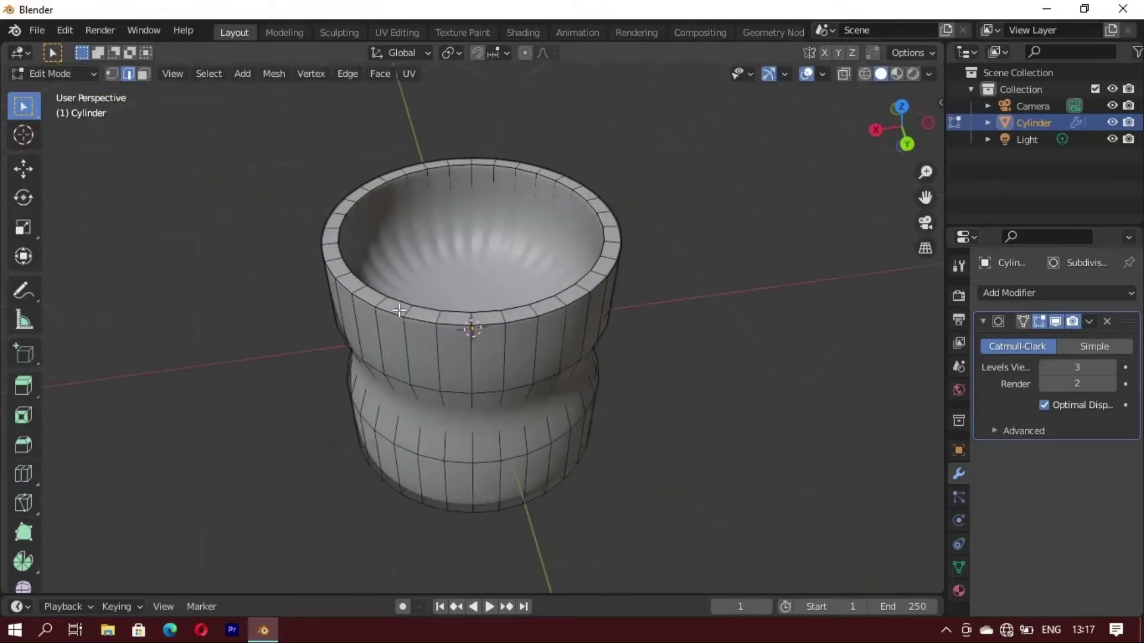
{"action": "left_click", "coordinate": [431, 259]}
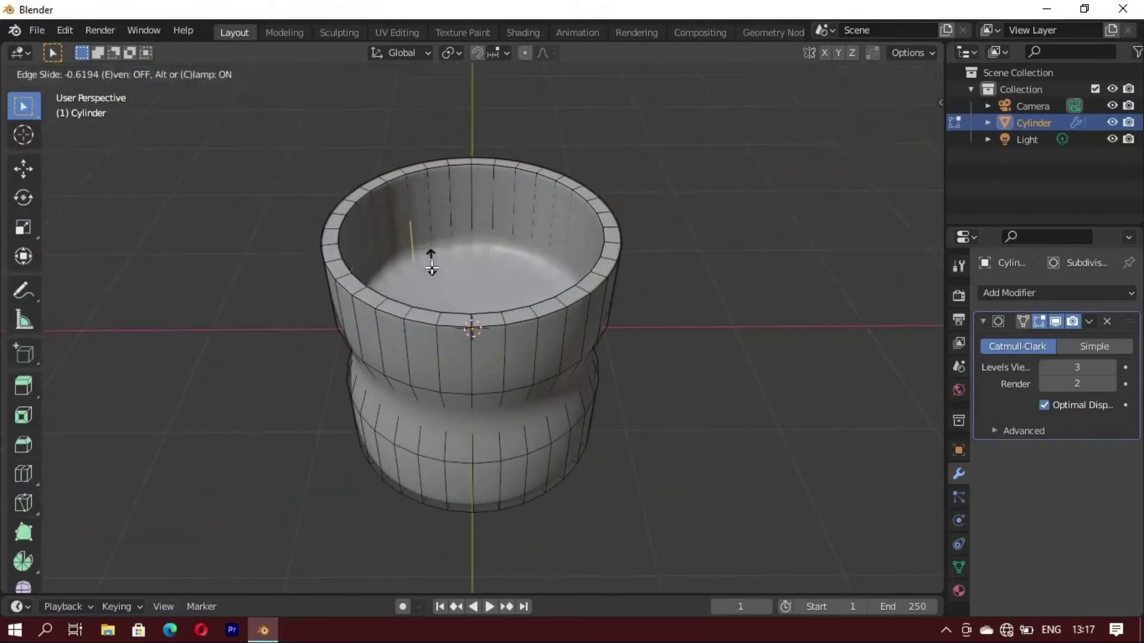
{"action": "mouse_move", "coordinate": [432, 269]}
{"action": "middle_mouse_down"}
{"action": "mouse_move", "coordinate": [462, 372]}
{"action": "mouse_move", "coordinate": [442, 324]}
{"action": "middle_mouse_up"}
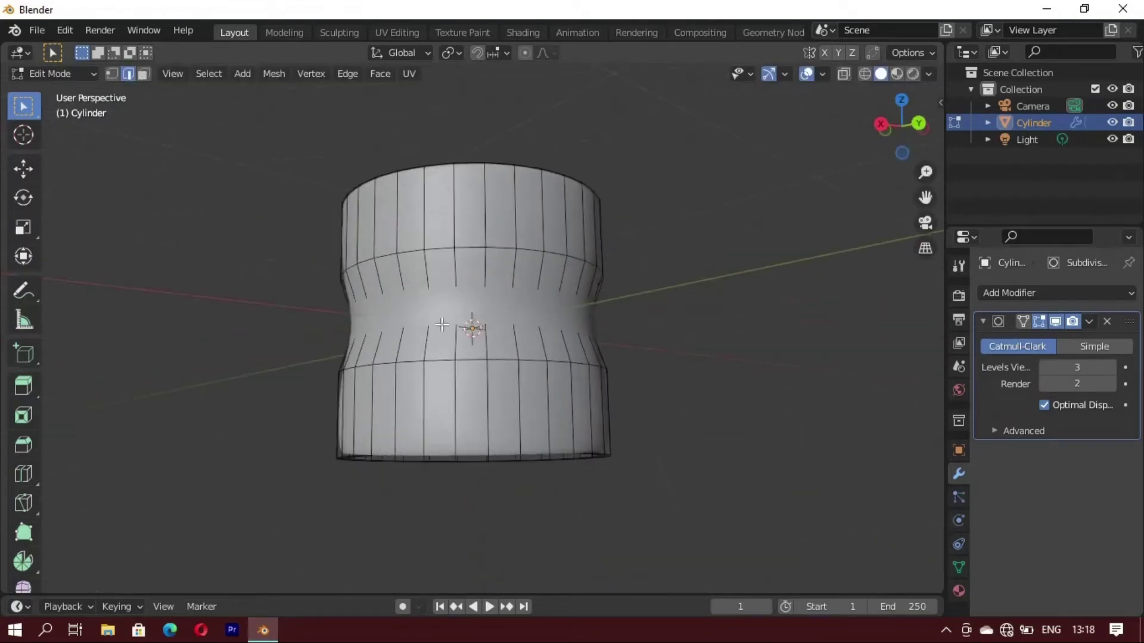
{"action": "left_click", "coordinate": [461, 300]}
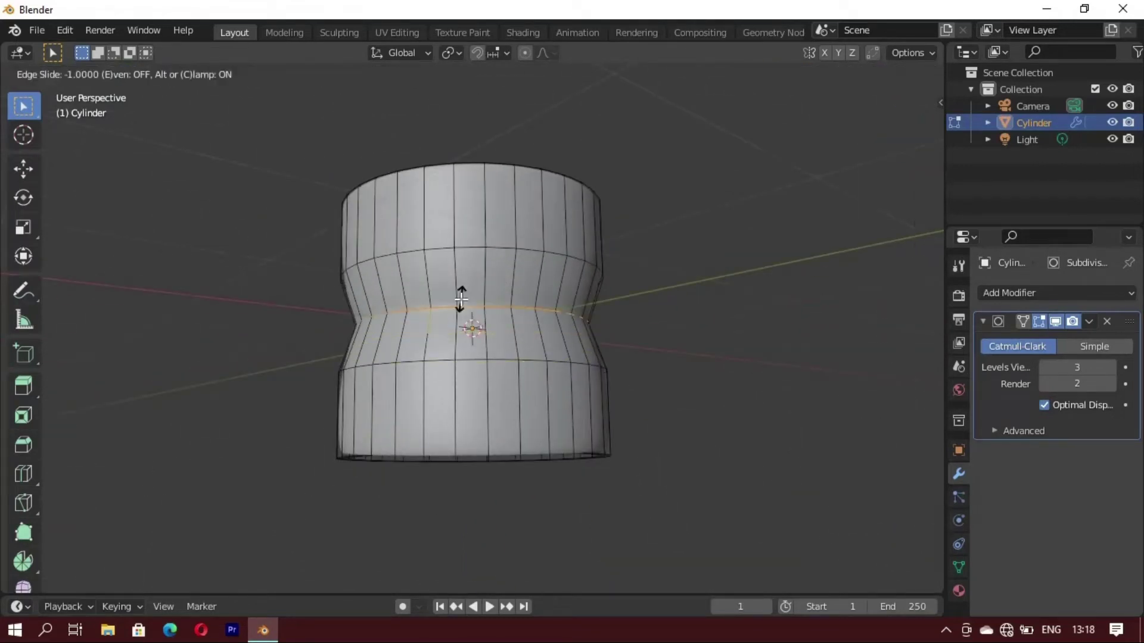
Step: Cut a loop along the bowl rim, edge-slide it toward the lip, and select the inner loop
{"action": "mouse_move", "coordinate": [462, 289]}
{"action": "middle_mouse_down"}
{"action": "mouse_move", "coordinate": [467, 222]}
{"action": "mouse_move", "coordinate": [403, 195]}
{"action": "middle_mouse_up"}
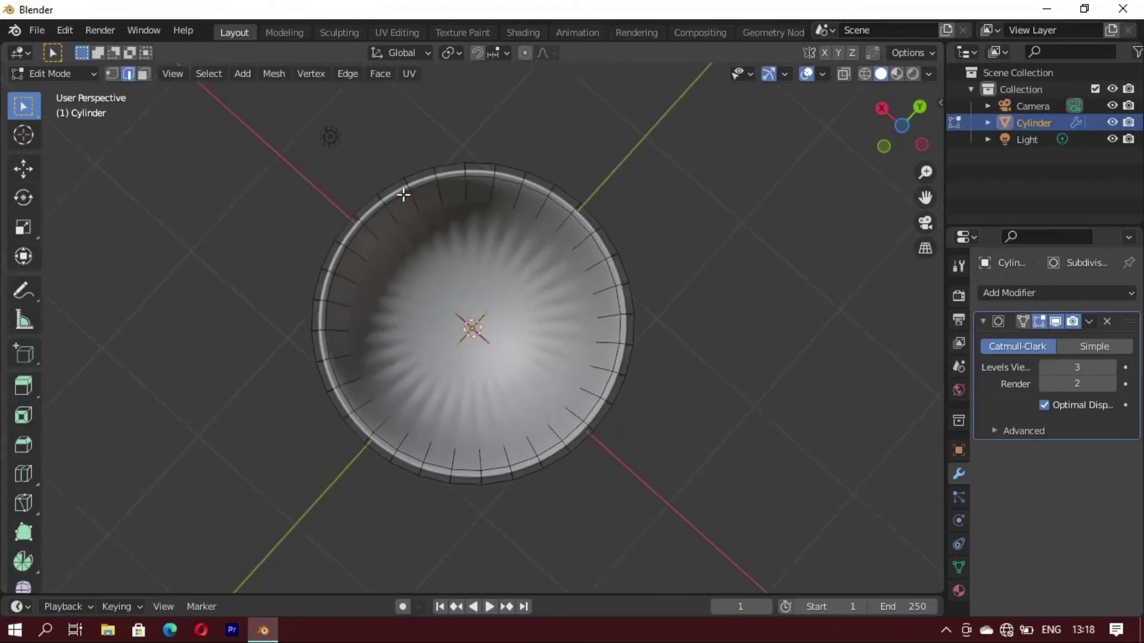
{"action": "left_click", "coordinate": [408, 188], "text": "alt"}
{"action": "left_click", "coordinate": [402, 187]}
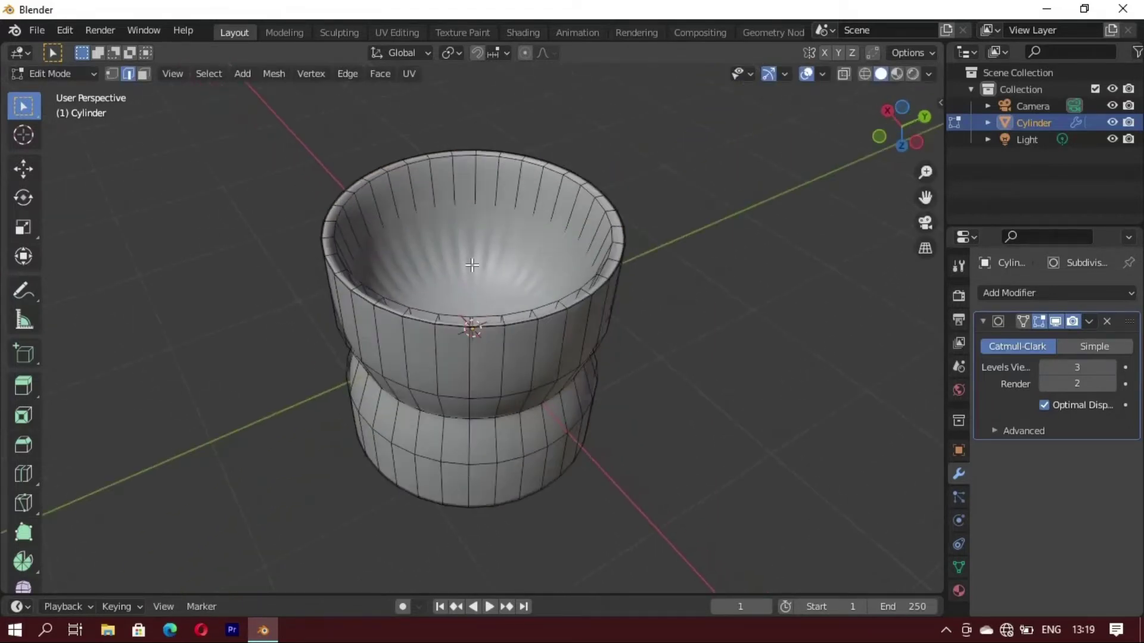
{"action": "middle_click_drag", "start_coordinate": [394, 187], "coordinate": [432, 332]}
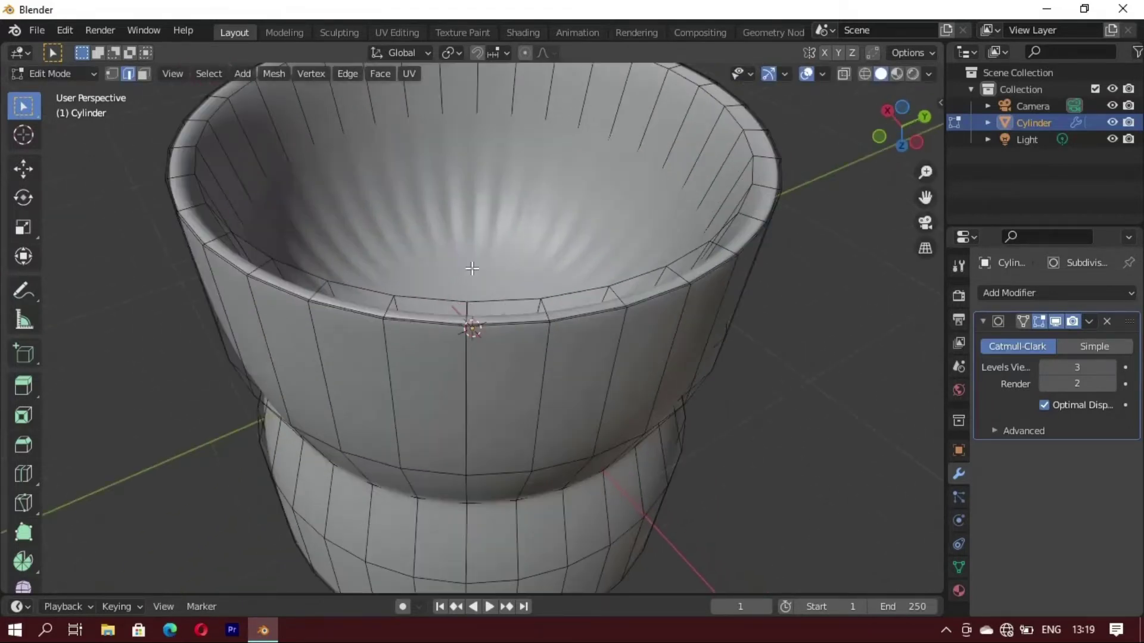
{"action": "key", "text": "g"}
{"action": "key", "text": "g"}
{"action": "left_click", "coordinate": [420, 322]}
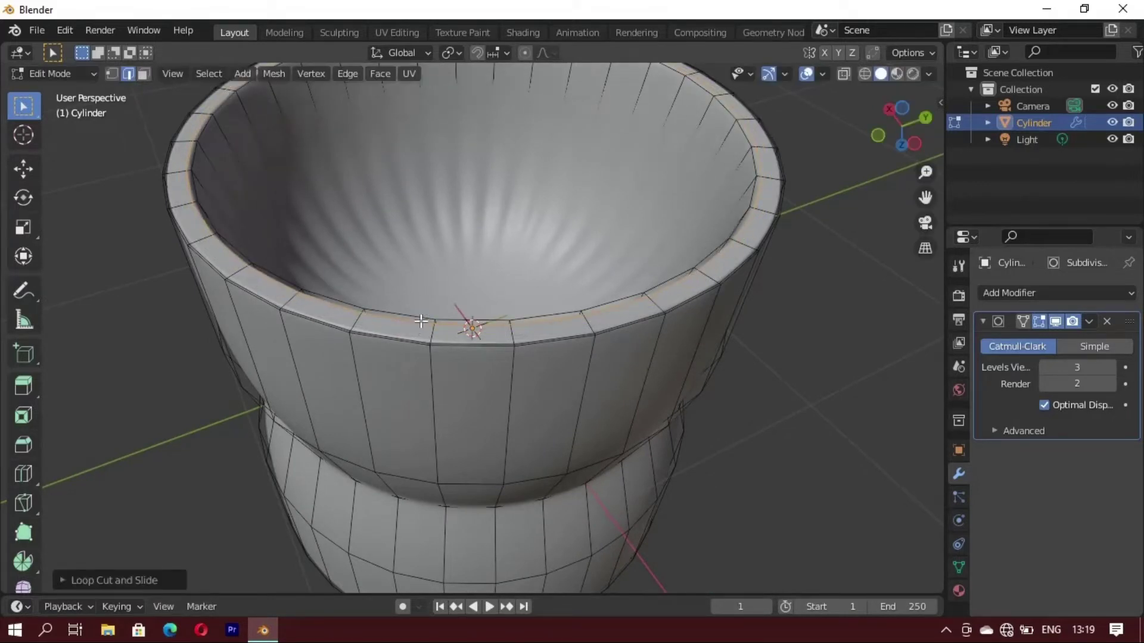
{"action": "middle_click_drag", "start_coordinate": [421, 322], "coordinate": [428, 271]}
{"action": "left_click", "coordinate": [334, 190], "text": "alt"}
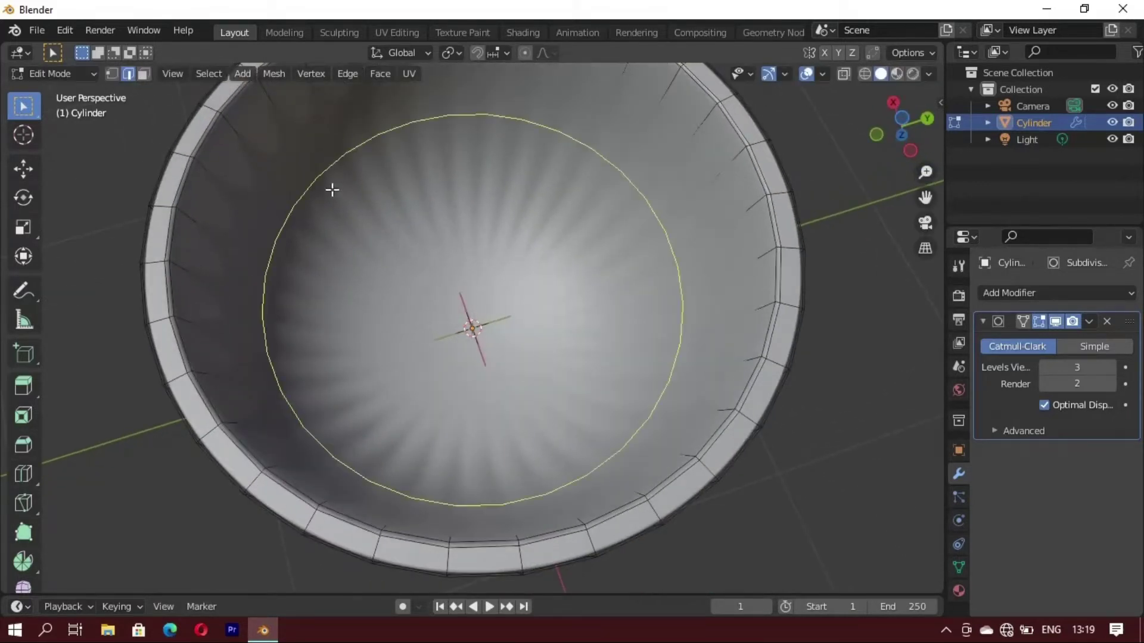
Step: Slide the inner bowl loop into place and check the shape in Object Mode
{"action": "key", "text": "g"}
{"action": "key", "text": "g"}
{"action": "left_click", "coordinate": [369, 250]}
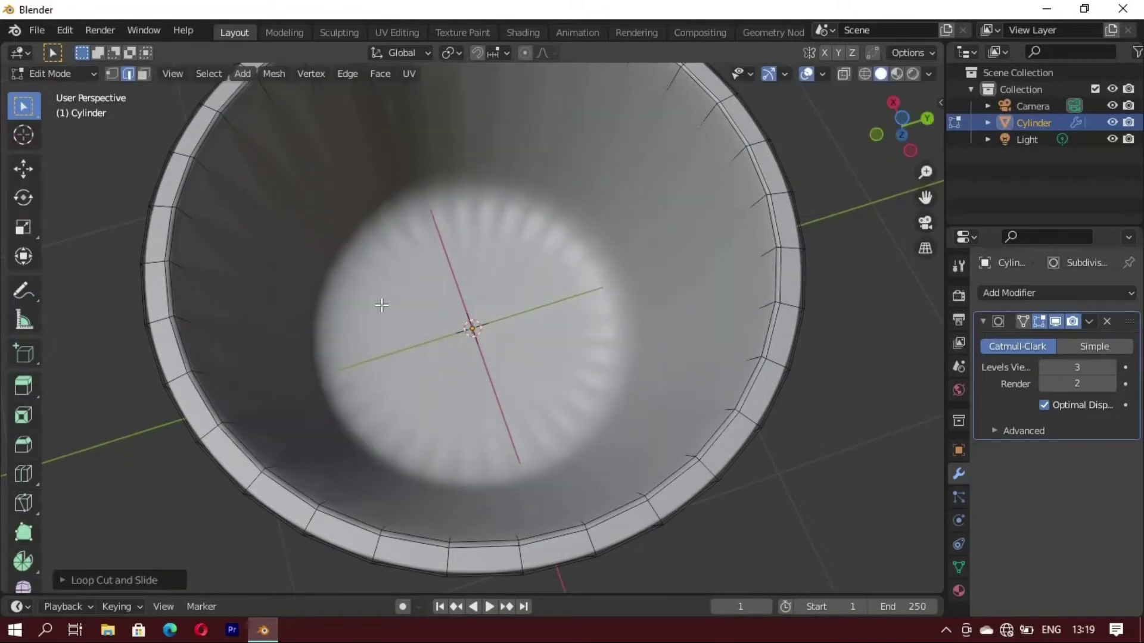
{"action": "key", "text": "Tab"}
{"action": "scroll", "coordinate": [387, 322], "scroll_direction": "down", "scroll_amount": 4}
{"action": "mouse_move", "coordinate": [392, 337]}
{"action": "middle_mouse_down"}
{"action": "mouse_move", "coordinate": [518, 221]}
{"action": "mouse_move", "coordinate": [437, 277]}
{"action": "mouse_move", "coordinate": [434, 344]}
{"action": "middle_mouse_up"}
Step: Inset the barrel's bottom face in Edit Mode
{"action": "key", "text": "Tab"}
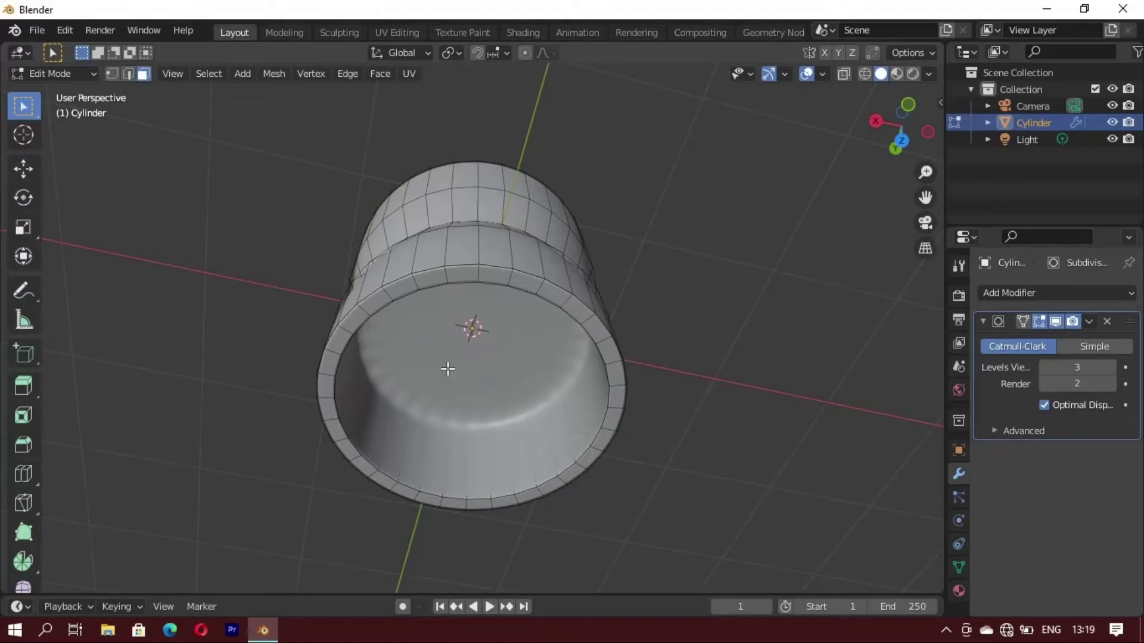
{"action": "left_click", "coordinate": [448, 368]}
{"action": "key", "text": "i"}
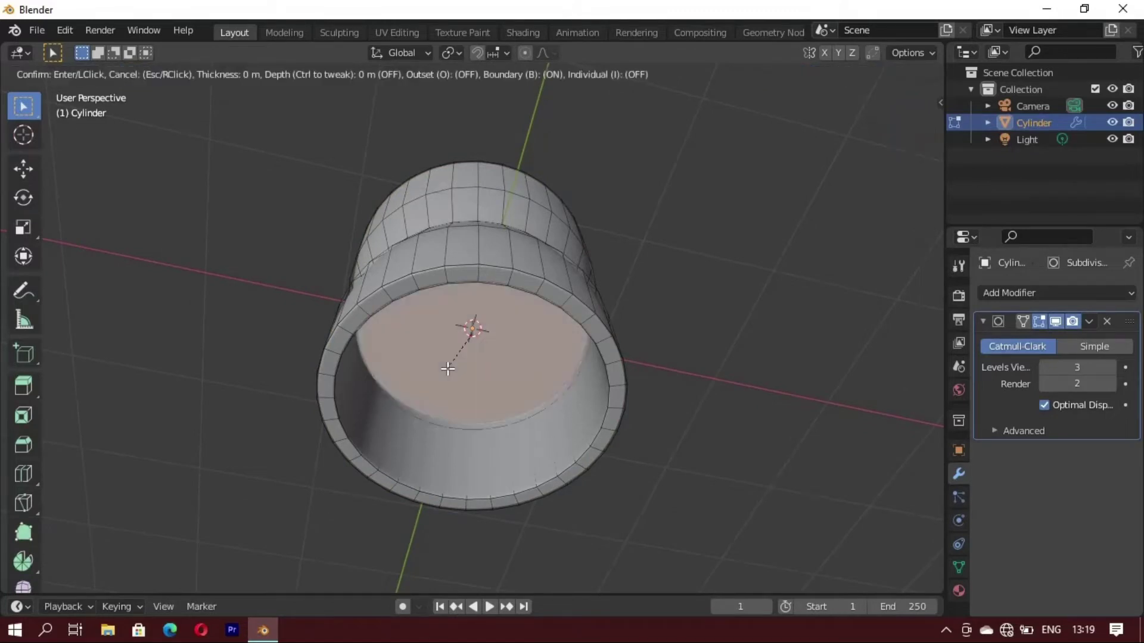
{"action": "key", "text": "Escape"}
{"action": "key", "text": "alt+a"}
Step: Inset the floor face inside the cup twice, then return to Object Mode
{"action": "mouse_move", "coordinate": [477, 327]}
{"action": "middle_mouse_down"}
{"action": "mouse_move", "coordinate": [520, 327]}
{"action": "mouse_move", "coordinate": [493, 348]}
{"action": "middle_mouse_up"}
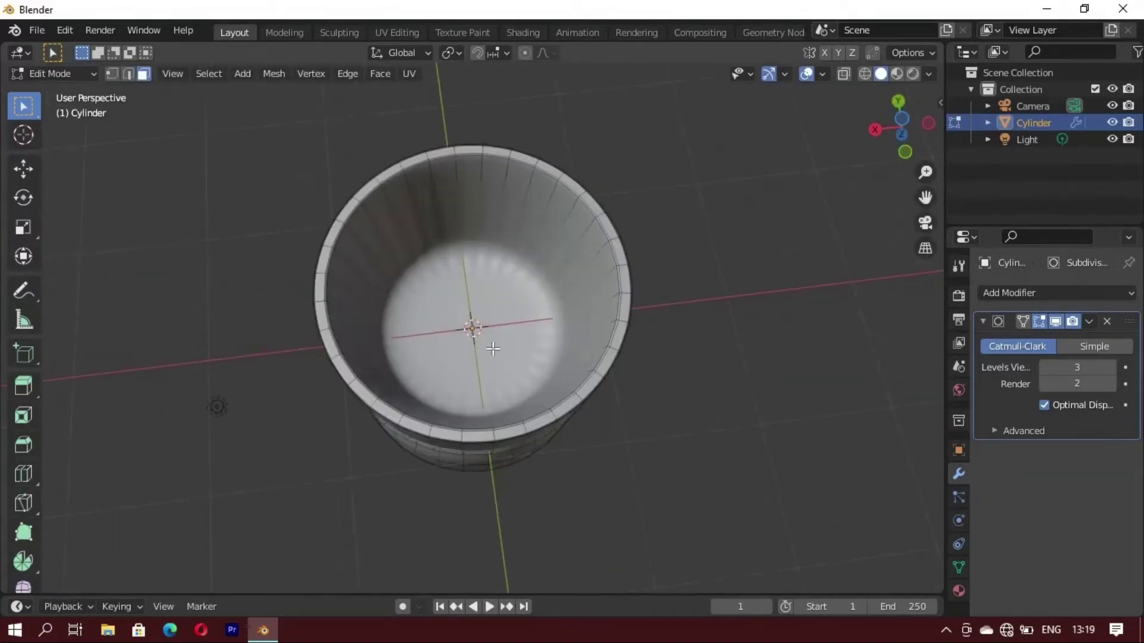
{"action": "key", "text": "i"}
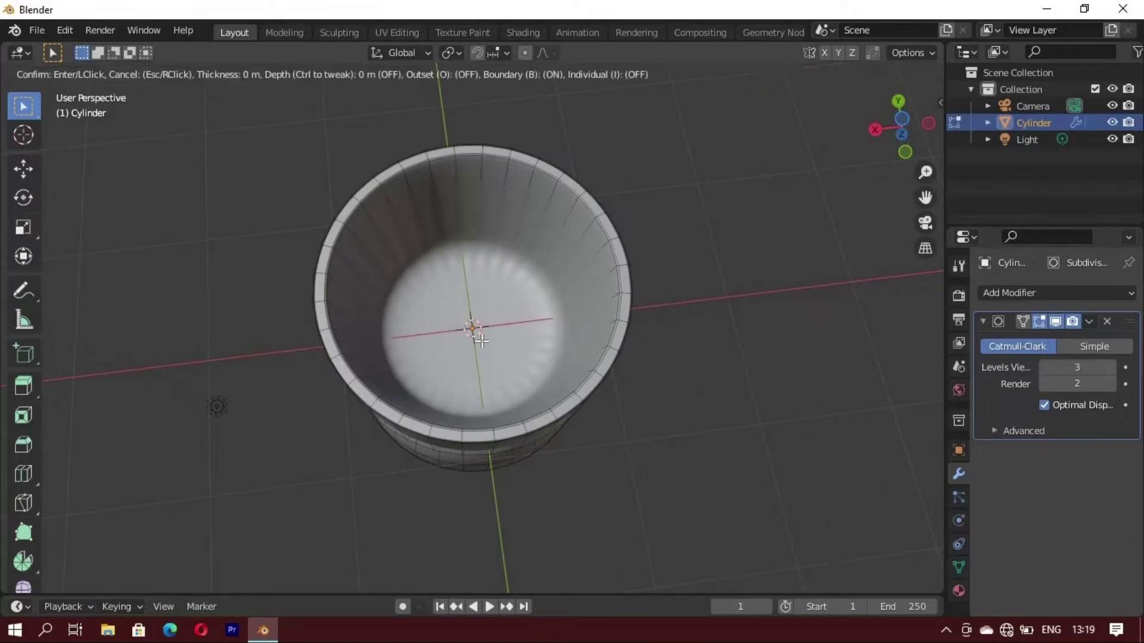
{"action": "left_click", "coordinate": [481, 340]}
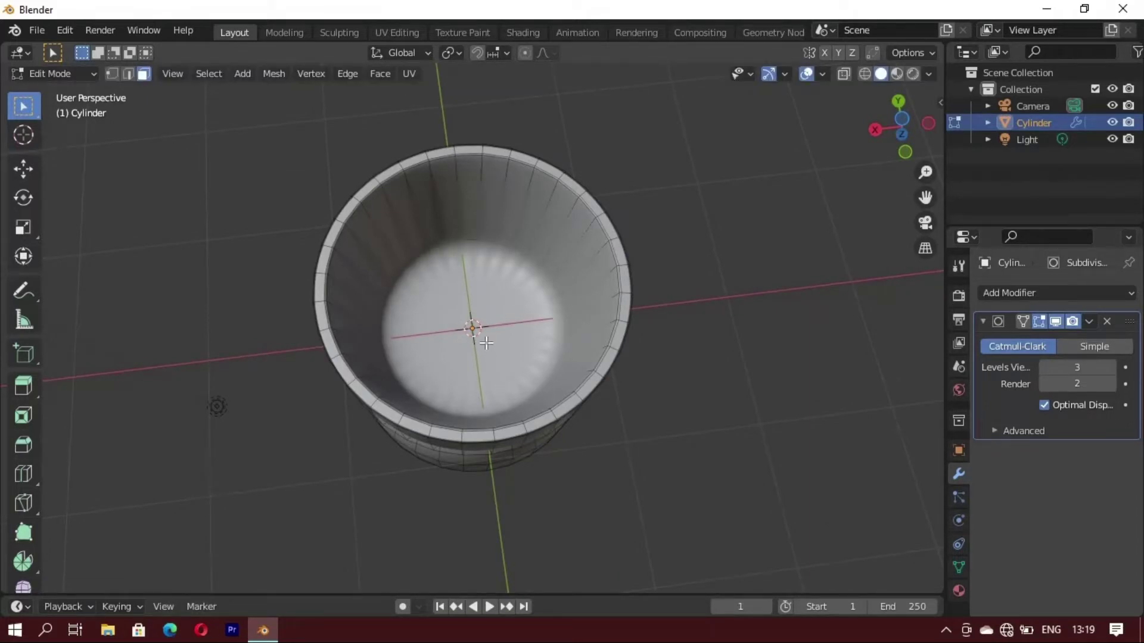
{"action": "key", "text": "i"}
{"action": "left_click", "coordinate": [498, 382]}
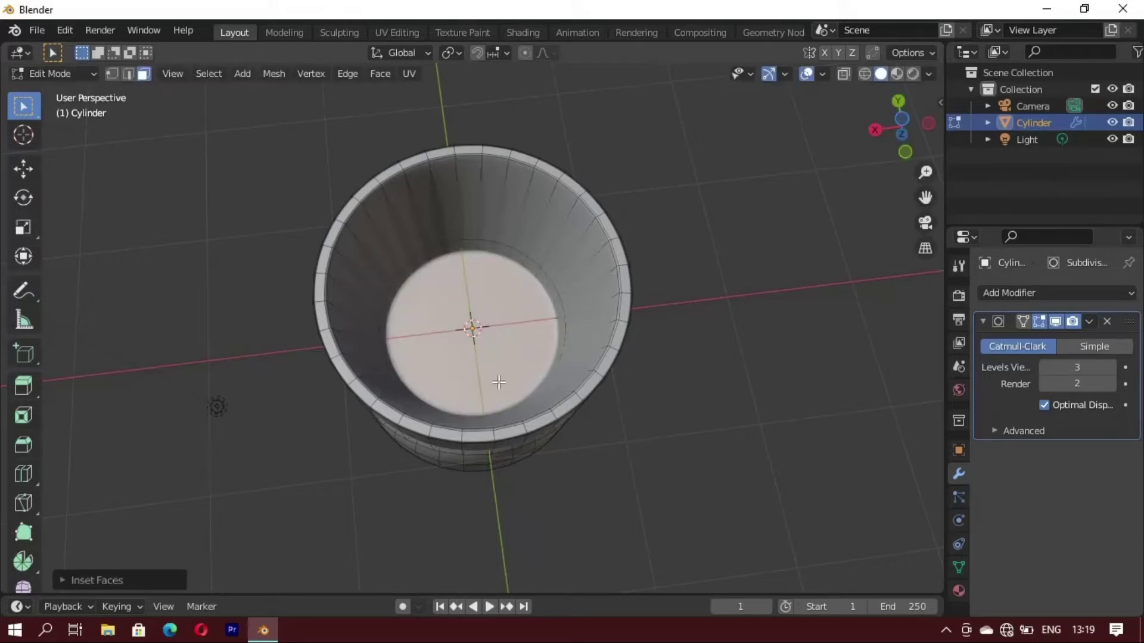
{"action": "key", "text": "alt+a"}
{"action": "mouse_move", "coordinate": [498, 409]}
{"action": "middle_mouse_down"}
{"action": "mouse_move", "coordinate": [583, 398]}
{"action": "mouse_move", "coordinate": [409, 278]}
{"action": "mouse_move", "coordinate": [353, 345]}
{"action": "mouse_move", "coordinate": [388, 291]}
{"action": "middle_mouse_up"}
{"action": "key", "text": "Tab"}
Step: Cut two supporting loops on the outer wall: one slid below the top rim, one near the base
{"action": "scroll", "coordinate": [391, 346], "scroll_direction": "up", "scroll_amount": 3}
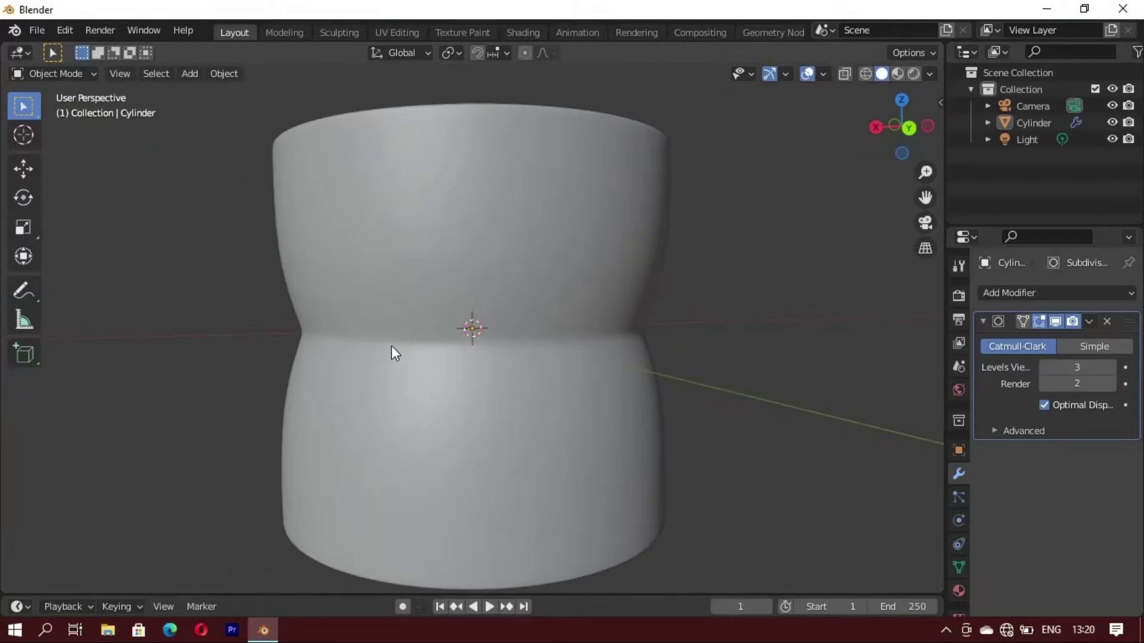
{"action": "mouse_move", "coordinate": [388, 369]}
{"action": "middle_mouse_down"}
{"action": "mouse_move", "coordinate": [412, 407]}
{"action": "mouse_move", "coordinate": [460, 388]}
{"action": "middle_mouse_up"}
{"action": "key", "text": "Tab"}
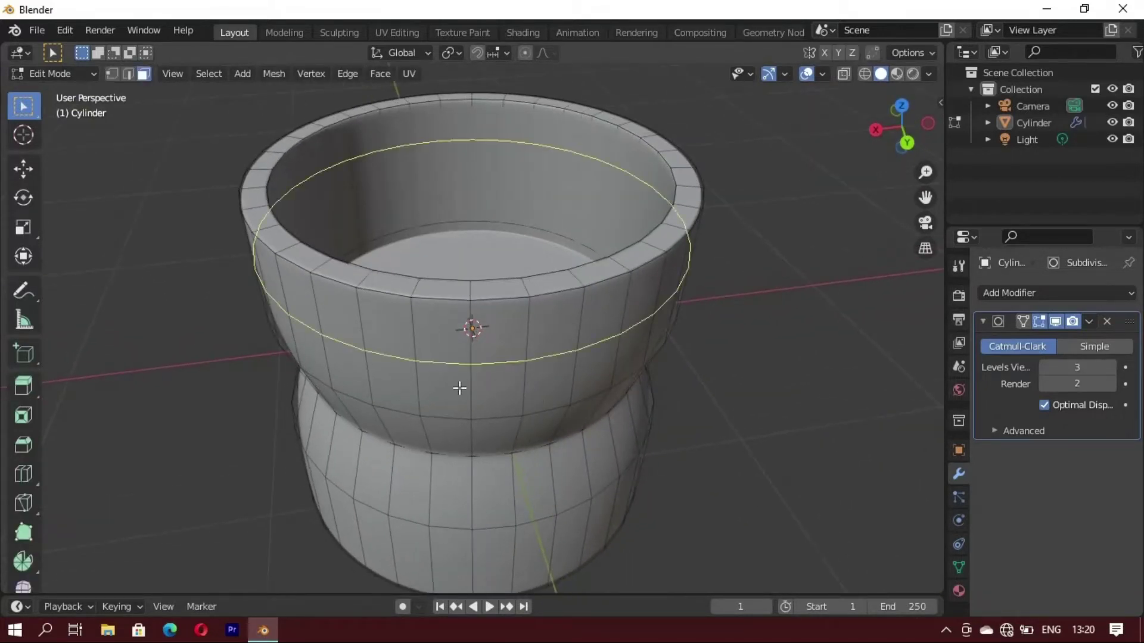
{"action": "left_click", "coordinate": [471, 370]}
{"action": "left_click", "coordinate": [467, 389]}
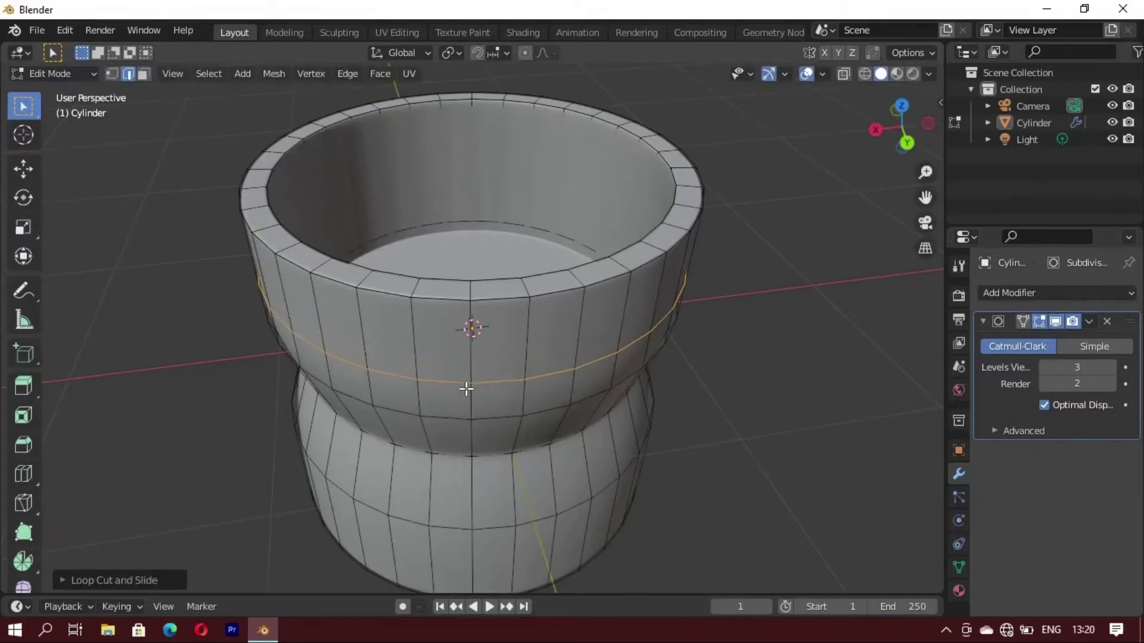
{"action": "mouse_move", "coordinate": [501, 370]}
{"action": "middle_mouse_down"}
{"action": "mouse_move", "coordinate": [480, 299]}
{"action": "mouse_move", "coordinate": [494, 289]}
{"action": "middle_mouse_up"}
{"action": "key", "text": "alt+a"}
{"action": "middle_click_drag", "start_coordinate": [444, 447], "coordinate": [452, 398]}
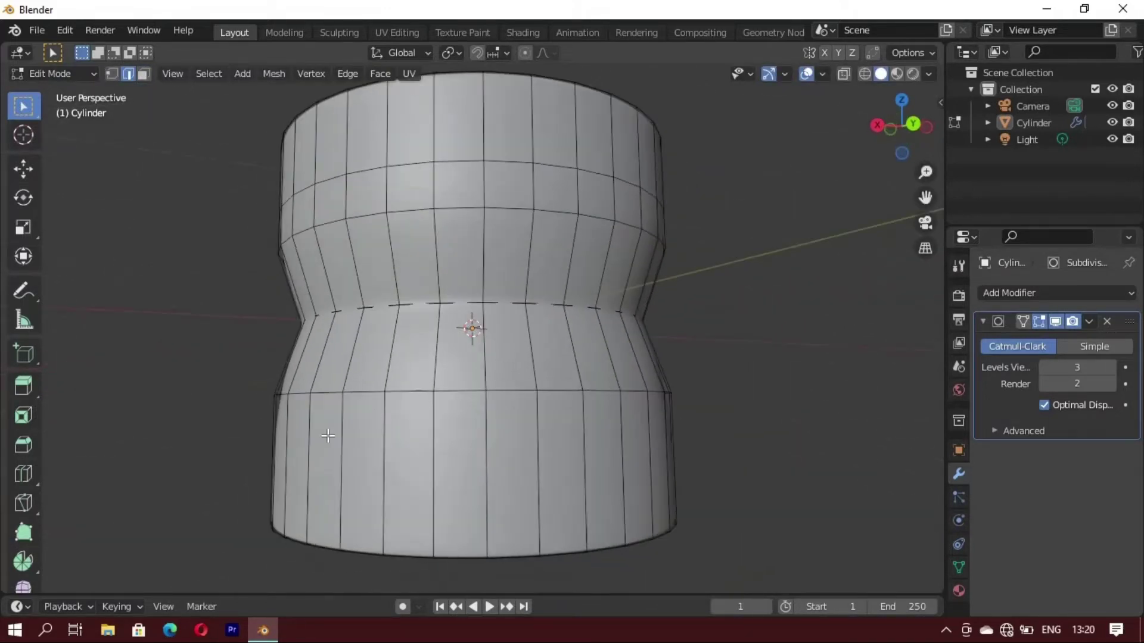
{"action": "left_click", "coordinate": [364, 454]}
{"action": "left_click", "coordinate": [340, 476]}
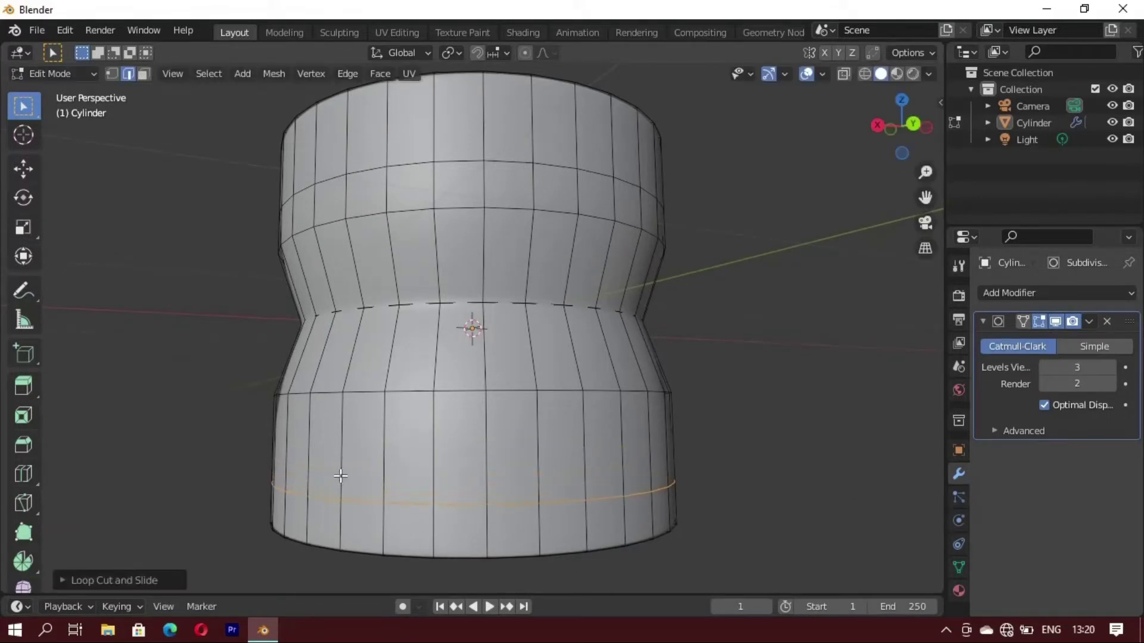
{"action": "key", "text": "alt+a"}
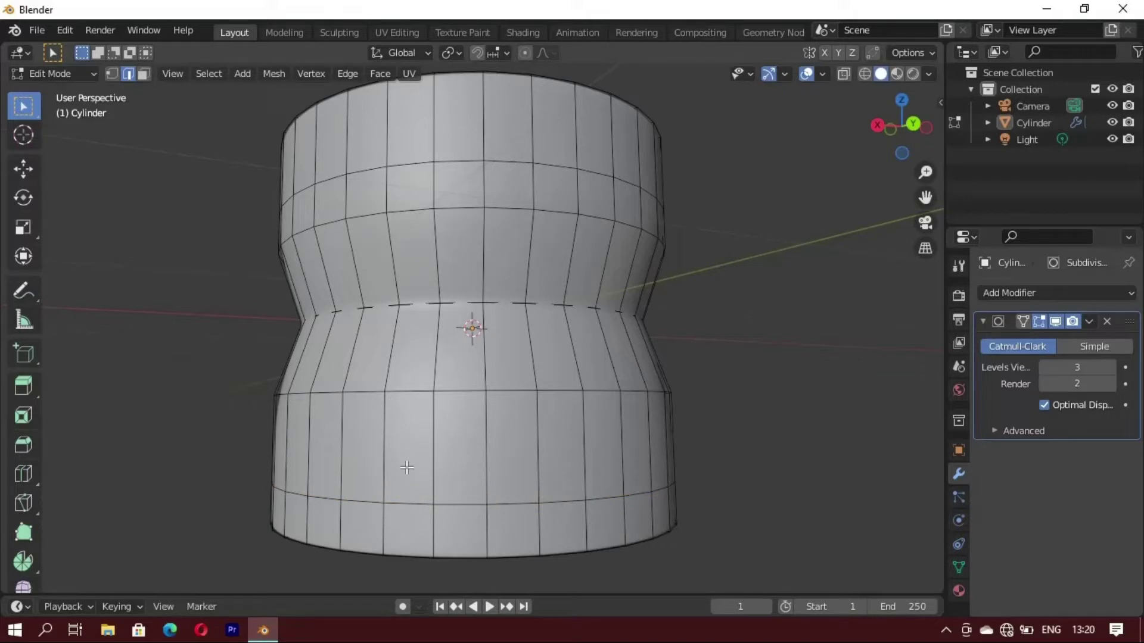
Step: In face select mode, Shift-select every other face around the lower band of the cylinder
{"action": "key", "text": "3"}
{"action": "left_click", "coordinate": [407, 468]}
{"action": "left_click", "coordinate": [515, 459], "text": "shift"}
{"action": "middle_click_drag", "start_coordinate": [596, 454], "coordinate": [460, 433]}
{"action": "left_click", "coordinate": [460, 433], "text": "shift"}
{"action": "left_click", "coordinate": [552, 439], "text": "shift"}
{"action": "left_click", "coordinate": [636, 458], "text": "shift"}
{"action": "middle_click_drag", "start_coordinate": [636, 459], "coordinate": [470, 472]}
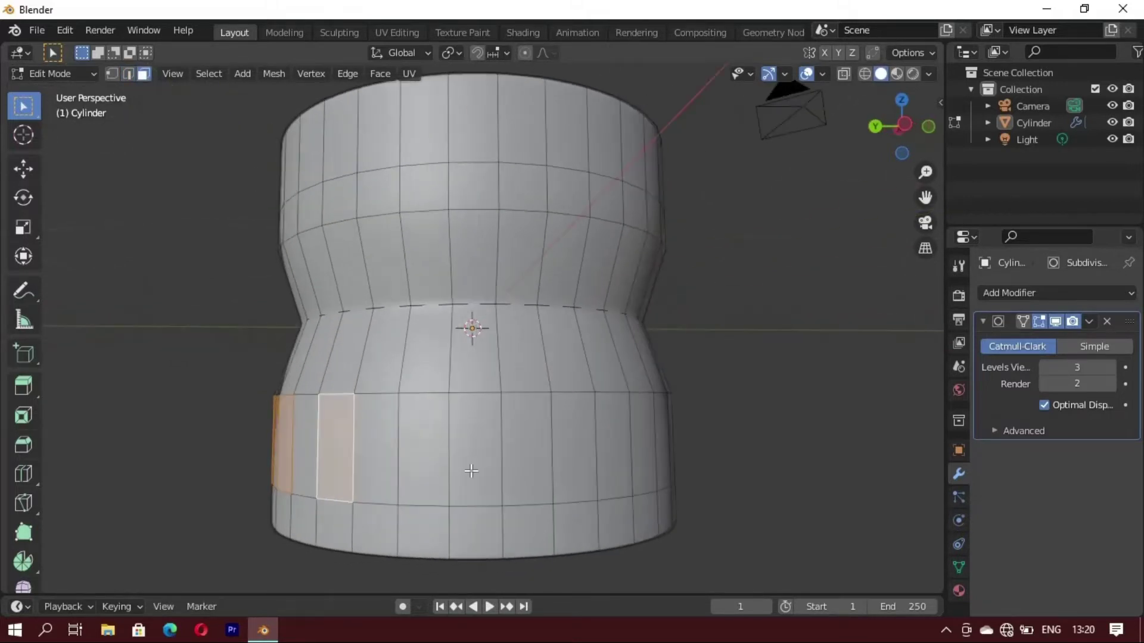
{"action": "left_click", "coordinate": [437, 460], "text": "shift"}
{"action": "left_click", "coordinate": [525, 468], "text": "shift"}
{"action": "left_click", "coordinate": [602, 470], "text": "shift"}
{"action": "middle_click_drag", "start_coordinate": [602, 471], "coordinate": [472, 460]}
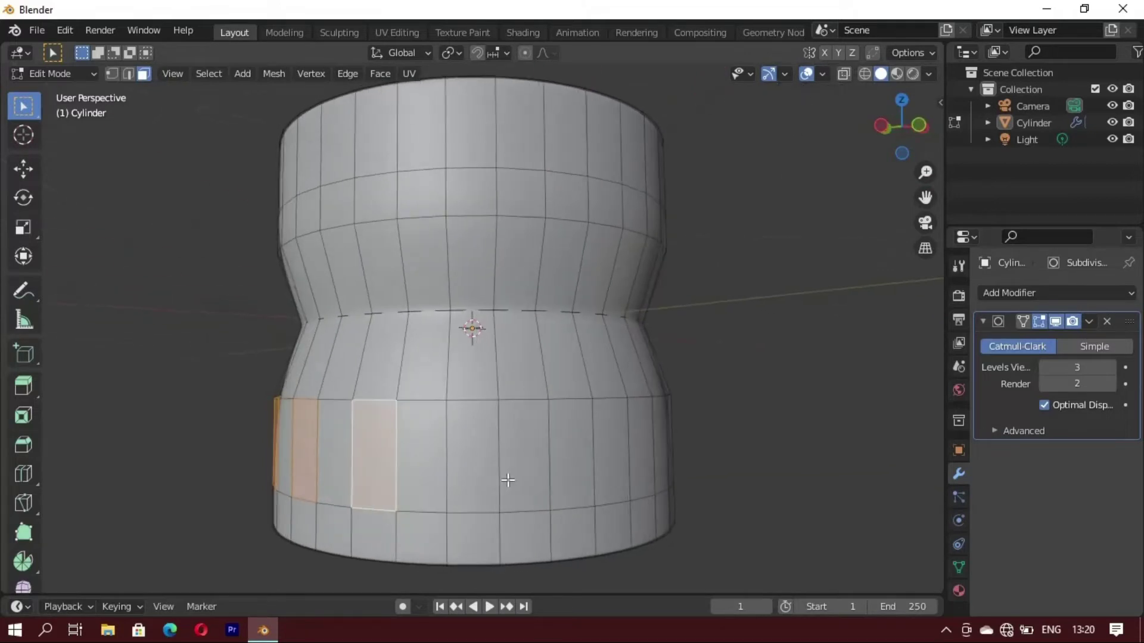
{"action": "left_click", "coordinate": [471, 461], "text": "shift"}
{"action": "left_click", "coordinate": [569, 458], "text": "shift"}
{"action": "middle_click_drag", "start_coordinate": [620, 463], "coordinate": [518, 454]}
{"action": "left_click", "coordinate": [512, 455], "text": "shift"}
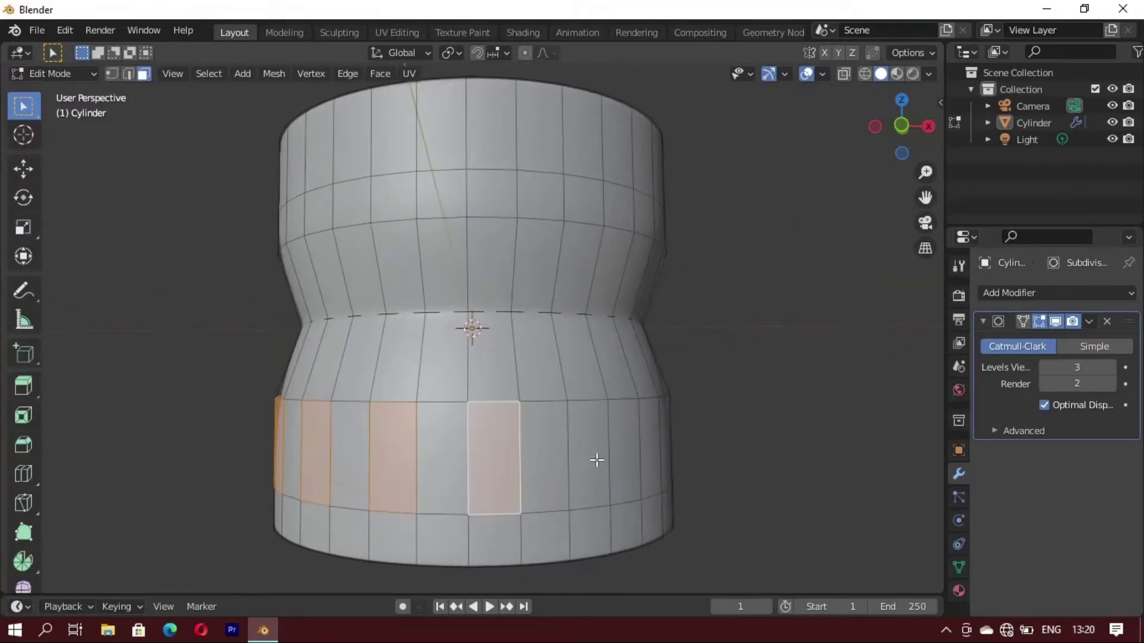
{"action": "left_click", "coordinate": [595, 462], "text": "shift"}
{"action": "mouse_move", "coordinate": [595, 462]}
{"action": "middle_mouse_down"}
{"action": "mouse_move", "coordinate": [519, 484]}
{"action": "mouse_move", "coordinate": [418, 459]}
{"action": "middle_mouse_up"}
{"action": "left_click", "coordinate": [356, 450], "text": "shift"}
{"action": "left_click", "coordinate": [435, 461], "text": "shift"}
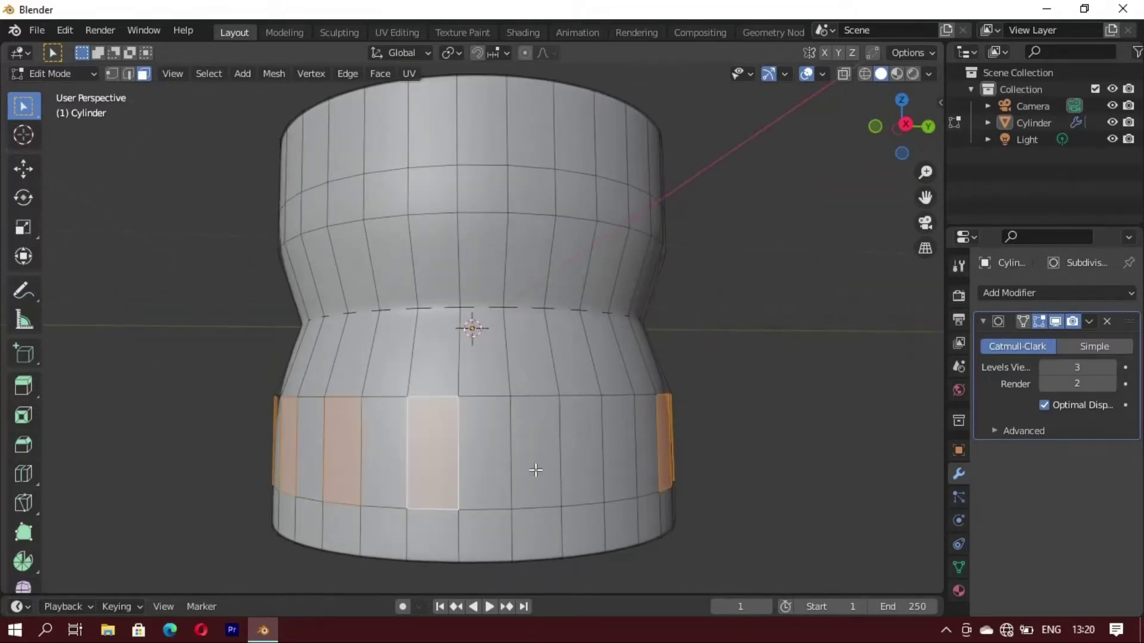
{"action": "left_click", "coordinate": [536, 470], "text": "shift"}
{"action": "left_click", "coordinate": [614, 464], "text": "shift"}
{"action": "middle_click_drag", "start_coordinate": [614, 464], "coordinate": [513, 351]}
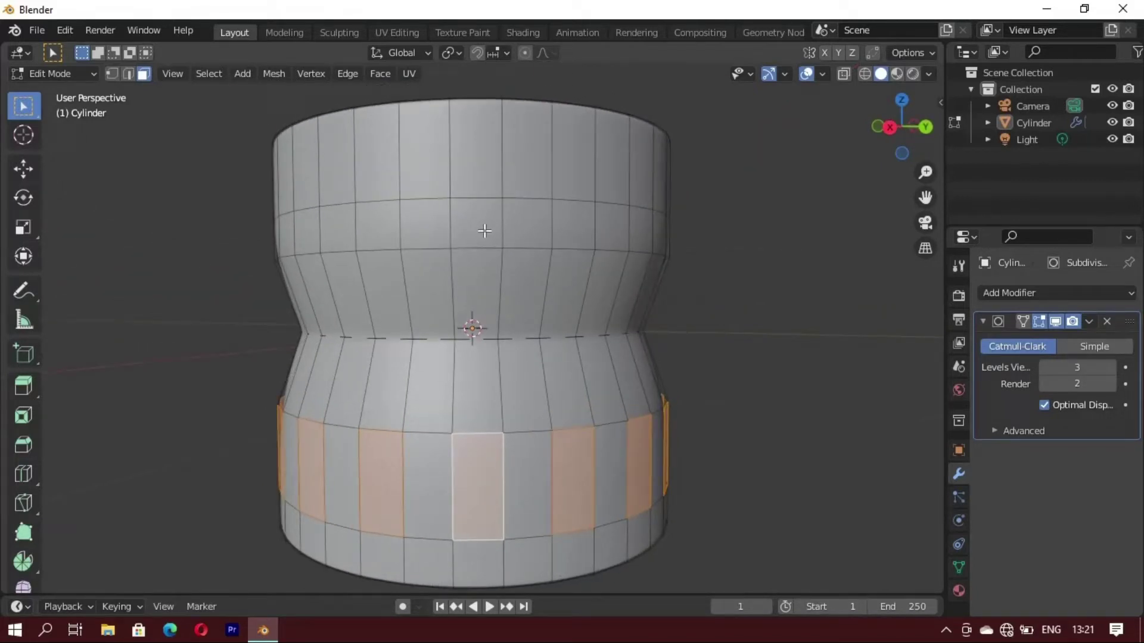
Step: Add every other face around the upper band to the selection, completing the ring
{"action": "left_click", "coordinate": [484, 230], "text": "shift"}
{"action": "left_click", "coordinate": [578, 219], "text": "shift"}
{"action": "middle_click_drag", "start_coordinate": [615, 255], "coordinate": [558, 279]}
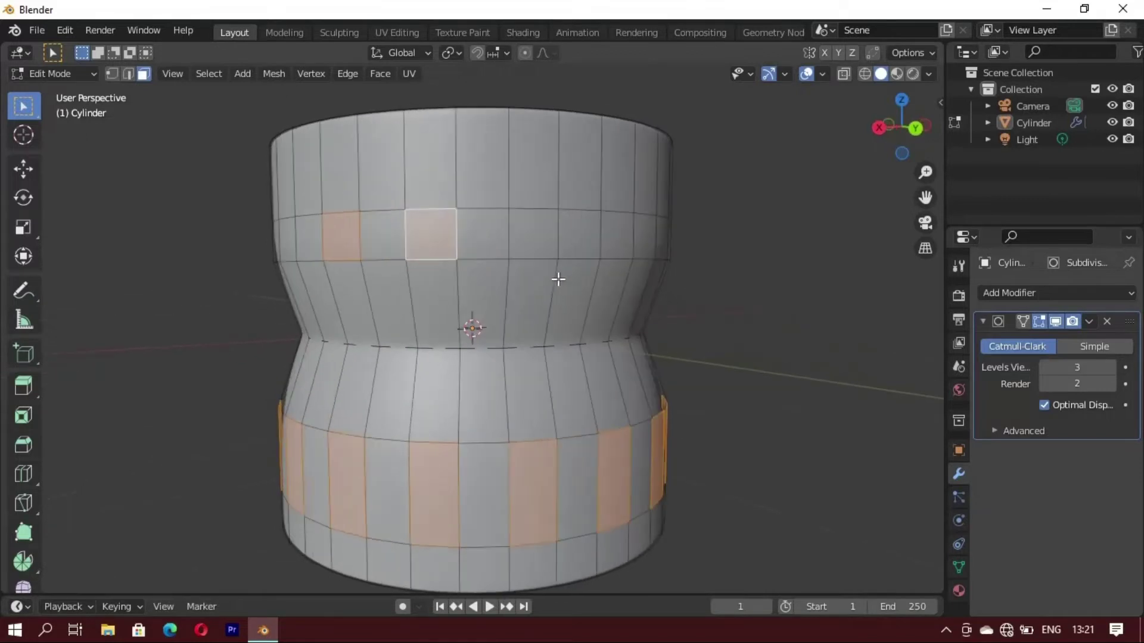
{"action": "left_click", "coordinate": [536, 230], "text": "shift"}
{"action": "mouse_move", "coordinate": [614, 238]}
{"action": "middle_mouse_down"}
{"action": "mouse_move", "coordinate": [529, 309]}
{"action": "mouse_move", "coordinate": [539, 232]}
{"action": "middle_mouse_up"}
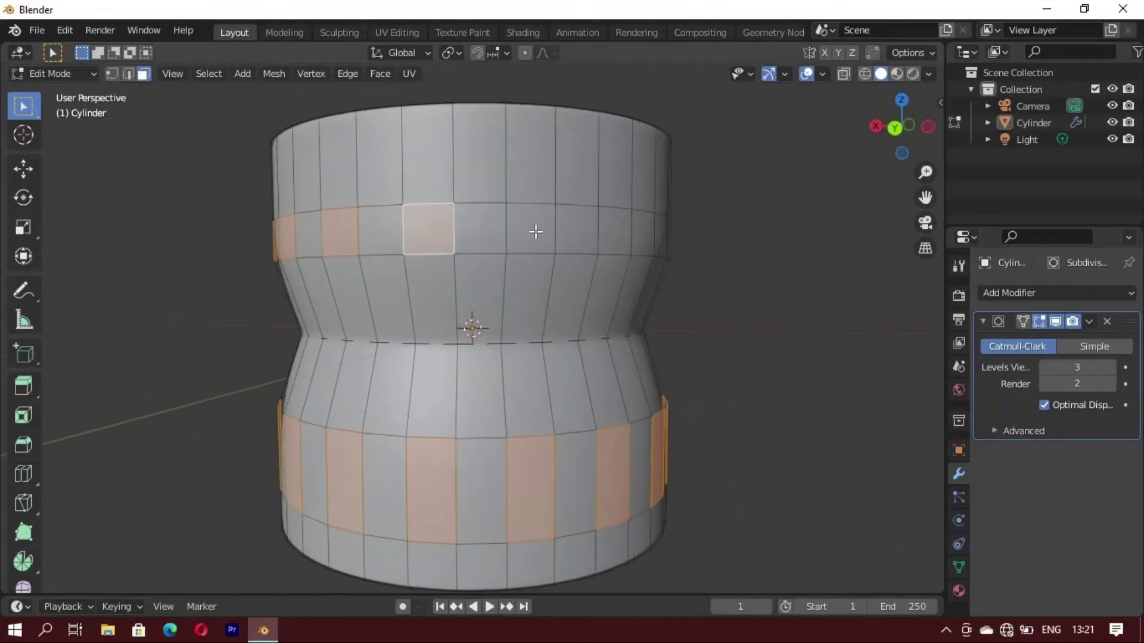
{"action": "left_click", "coordinate": [539, 232], "text": "shift"}
{"action": "left_click", "coordinate": [611, 231], "text": "shift"}
{"action": "middle_click_drag", "start_coordinate": [611, 231], "coordinate": [565, 306]}
{"action": "left_click", "coordinate": [515, 241], "text": "shift"}
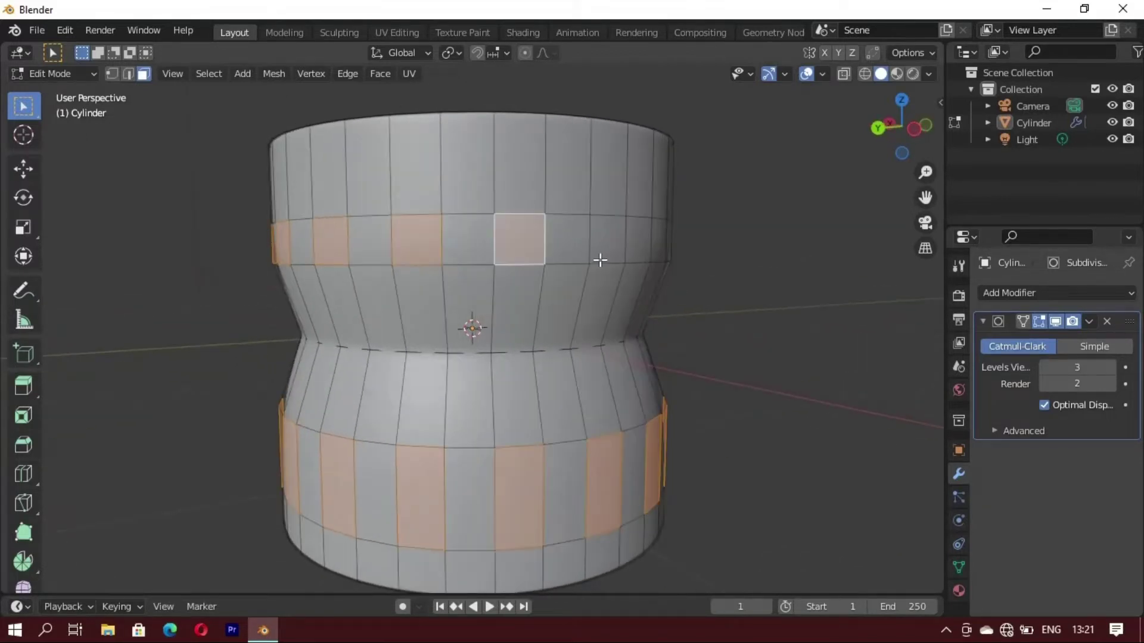
{"action": "mouse_move", "coordinate": [606, 242]}
{"action": "middle_mouse_down"}
{"action": "mouse_move", "coordinate": [612, 309]}
{"action": "mouse_move", "coordinate": [510, 286]}
{"action": "middle_mouse_up"}
{"action": "left_click", "coordinate": [488, 224], "text": "shift"}
{"action": "left_click", "coordinate": [574, 218], "text": "shift"}
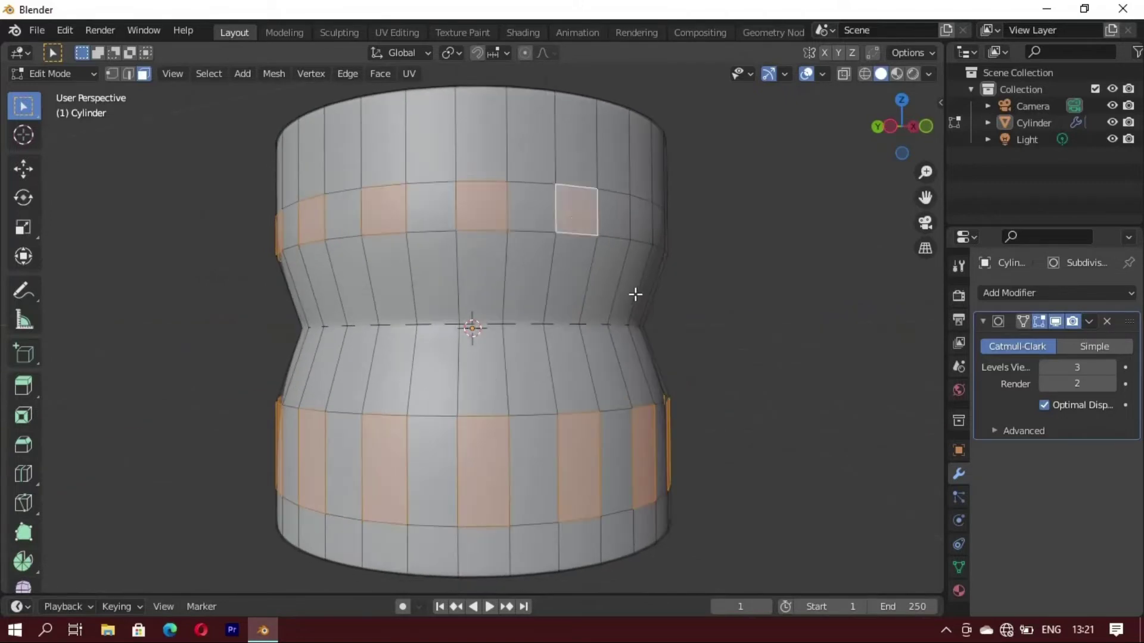
{"action": "middle_click_drag", "start_coordinate": [633, 293], "coordinate": [476, 266]}
{"action": "left_click", "coordinate": [424, 189], "text": "shift"}
{"action": "left_click", "coordinate": [523, 189], "text": "shift"}
{"action": "left_click", "coordinate": [611, 203], "text": "shift"}
{"action": "mouse_move", "coordinate": [611, 202]}
{"action": "middle_mouse_down"}
{"action": "mouse_move", "coordinate": [562, 296]}
{"action": "mouse_move", "coordinate": [494, 293]}
{"action": "middle_mouse_up"}
{"action": "left_click", "coordinate": [461, 209], "text": "shift"}
{"action": "left_click", "coordinate": [563, 202], "text": "shift"}
{"action": "left_click", "coordinate": [625, 211], "text": "shift"}
{"action": "mouse_move", "coordinate": [626, 211]}
{"action": "middle_mouse_down"}
{"action": "mouse_move", "coordinate": [524, 327]}
{"action": "mouse_move", "coordinate": [512, 408]}
{"action": "middle_mouse_up"}
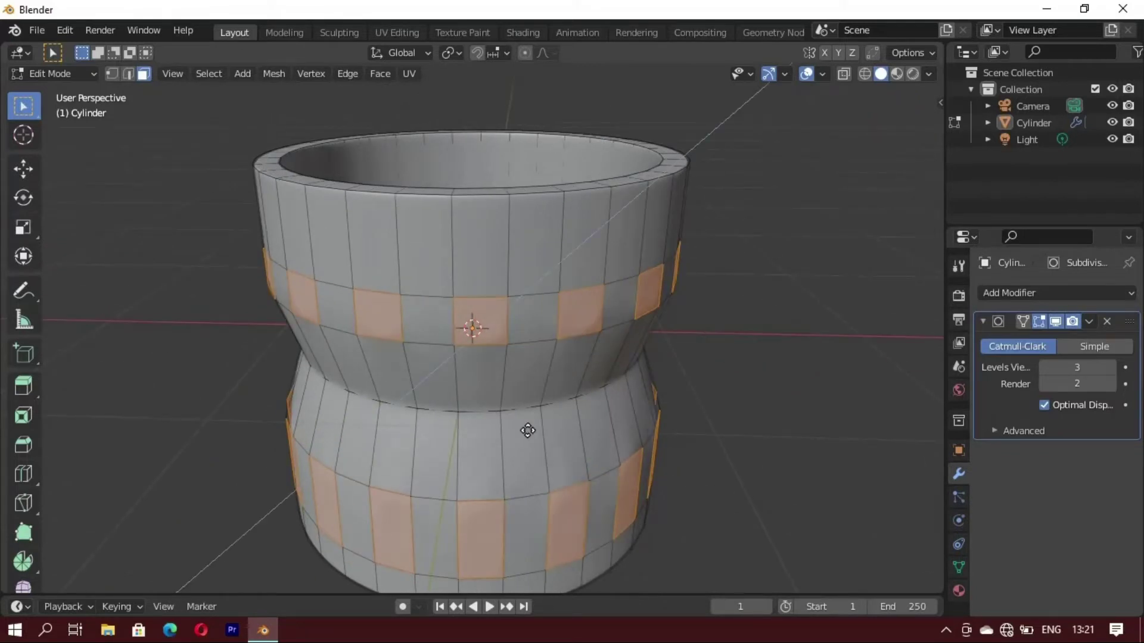
Step: Start scaling the selected faces inward, cancel, then preview the smoothed drum in Object Mode
{"action": "key", "text": "s"}
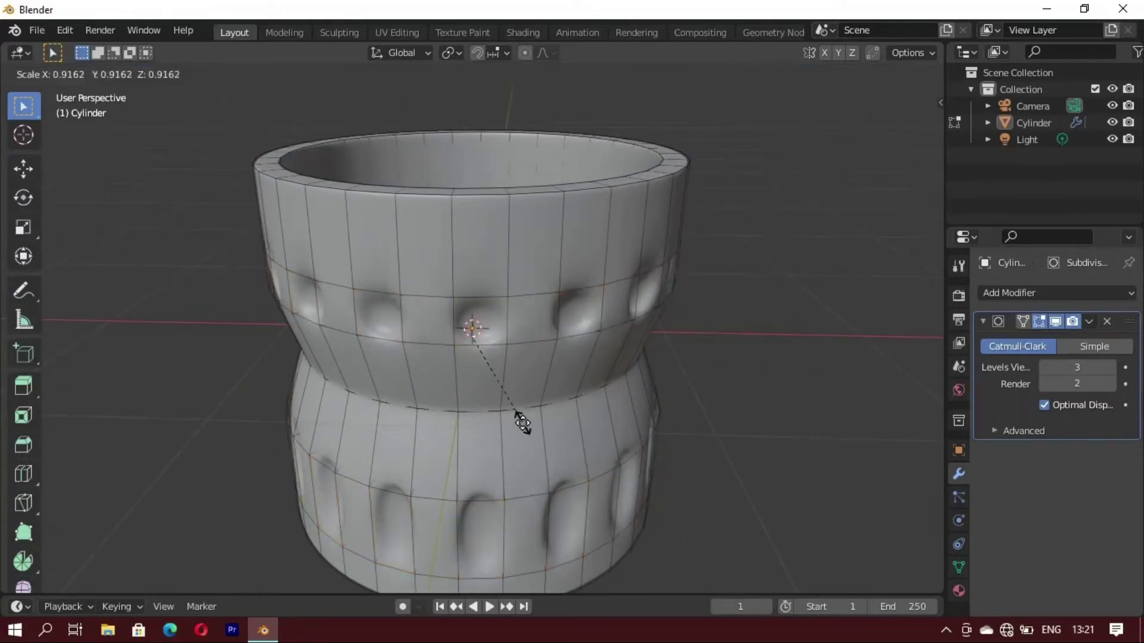
{"action": "right_click", "coordinate": [522, 422]}
{"action": "mouse_move", "coordinate": [503, 415]}
{"action": "middle_mouse_down"}
{"action": "mouse_move", "coordinate": [602, 426]}
{"action": "mouse_move", "coordinate": [605, 398]}
{"action": "mouse_move", "coordinate": [559, 373]}
{"action": "mouse_move", "coordinate": [580, 475]}
{"action": "mouse_move", "coordinate": [387, 382]}
{"action": "mouse_move", "coordinate": [467, 366]}
{"action": "mouse_move", "coordinate": [484, 327]}
{"action": "middle_mouse_up"}
{"action": "key", "text": "Tab"}
{"action": "key", "text": "Tab"}
{"action": "scroll", "coordinate": [403, 442], "scroll_direction": "up", "scroll_amount": 2}
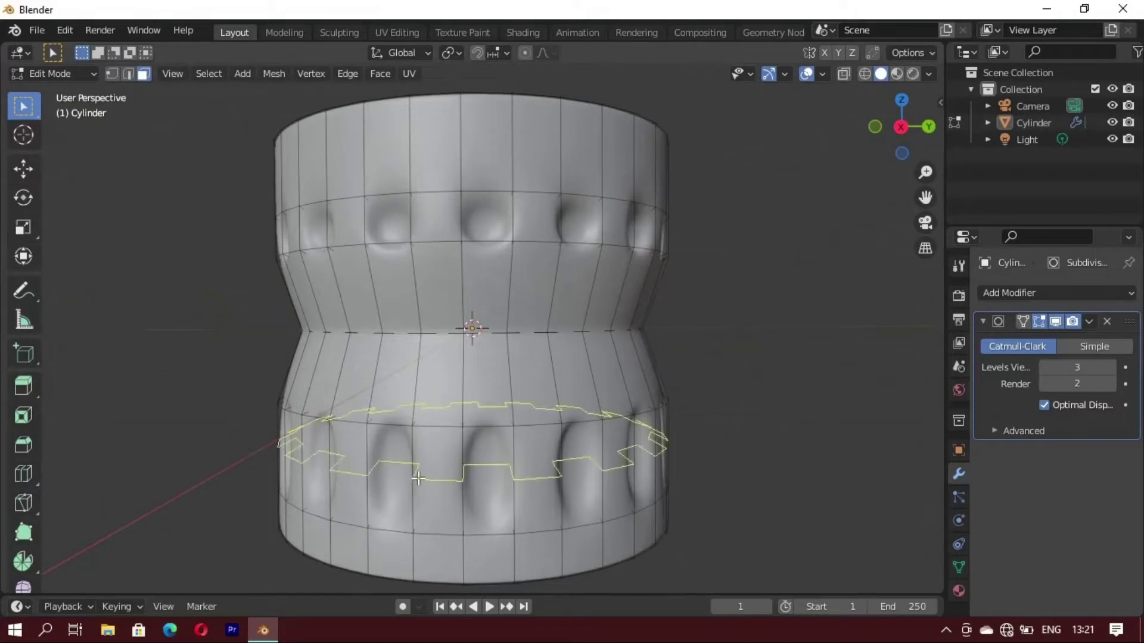
{"action": "scroll", "coordinate": [415, 474], "scroll_direction": "up", "scroll_amount": 1}
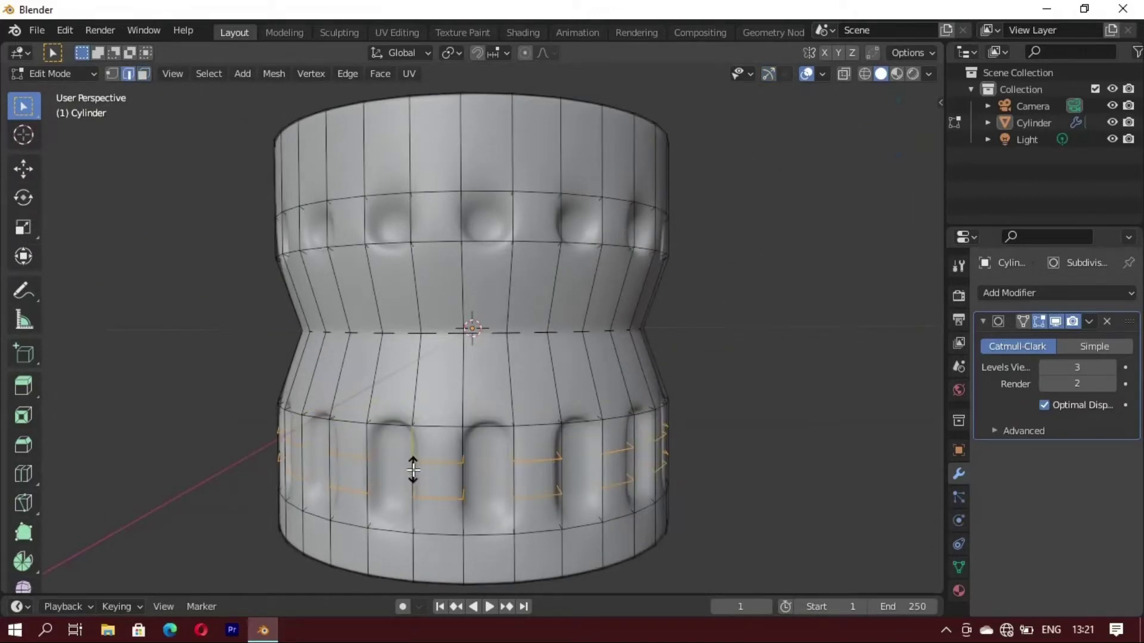
Step: Add two loop cuts on the lower band and stretch them along Z into tall grooves
{"action": "left_click", "coordinate": [413, 470]}
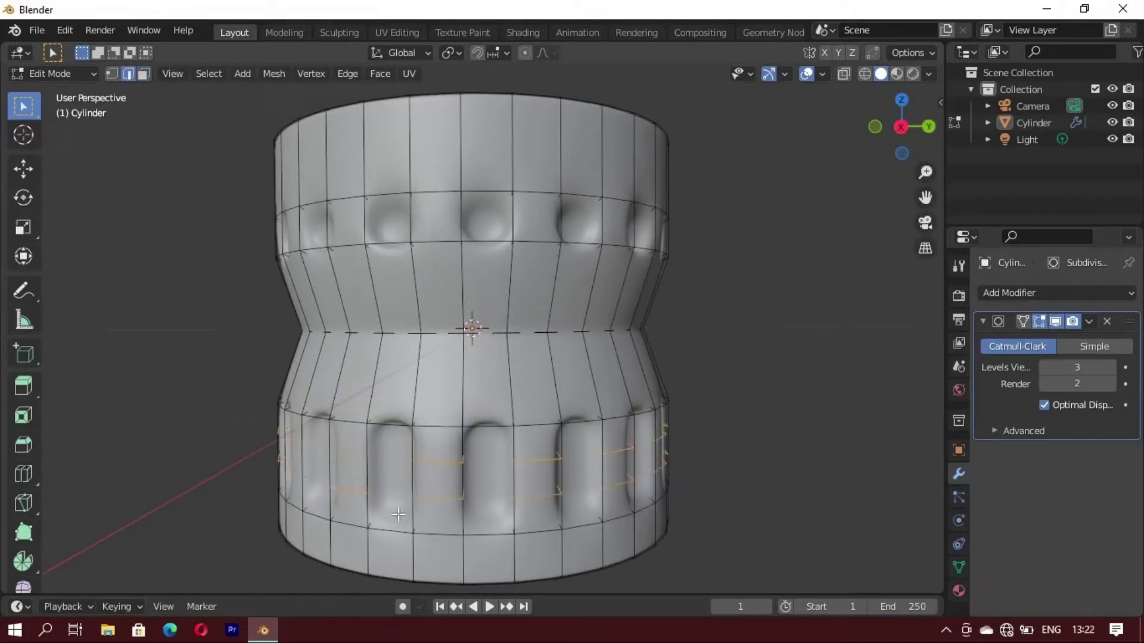
{"action": "key", "text": "s"}
{"action": "key", "text": "z"}
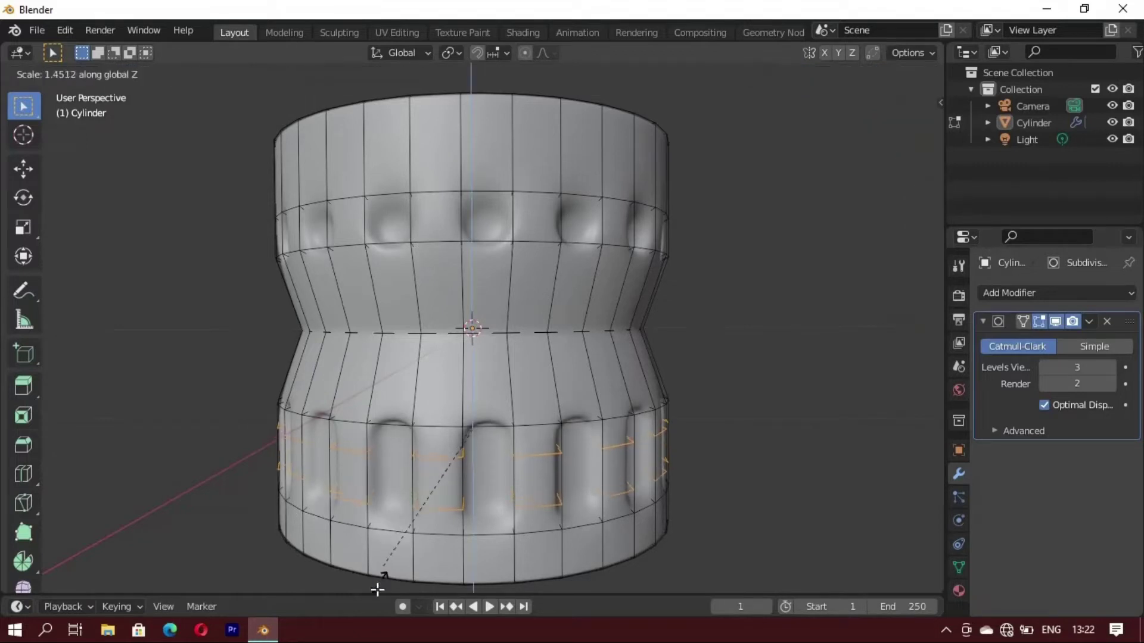
{"action": "left_click", "coordinate": [358, 122]}
{"action": "key", "text": "Tab"}
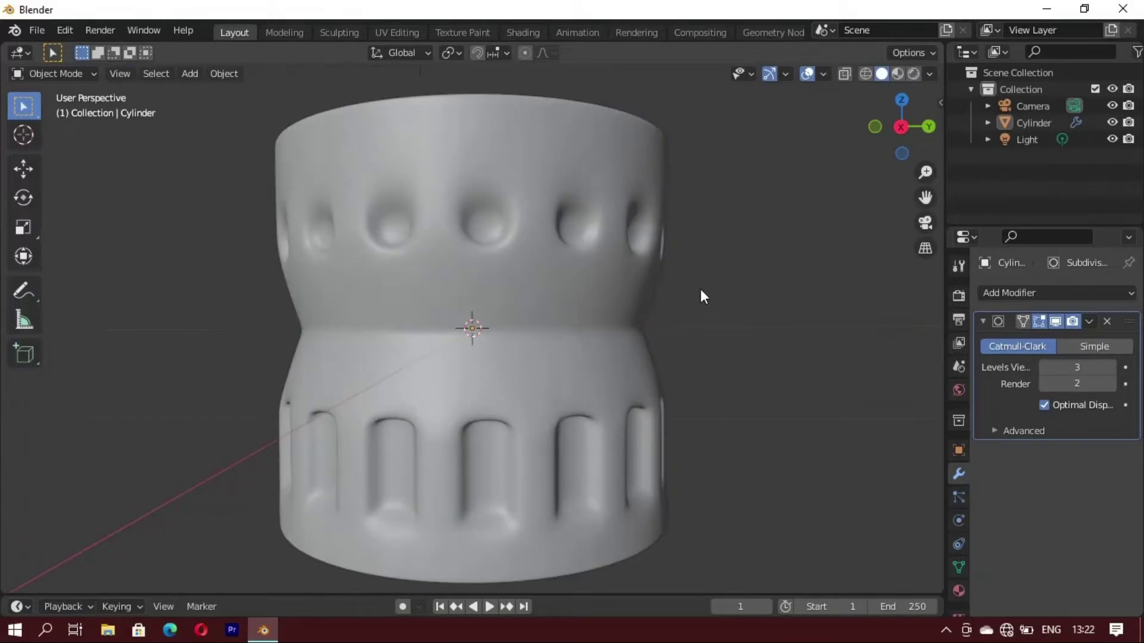
{"action": "scroll", "coordinate": [699, 289], "scroll_direction": "down", "scroll_amount": 4}
{"action": "mouse_move", "coordinate": [699, 288]}
{"action": "middle_mouse_down"}
{"action": "mouse_move", "coordinate": [312, 352]}
{"action": "mouse_move", "coordinate": [338, 403]}
{"action": "mouse_move", "coordinate": [418, 306]}
{"action": "mouse_move", "coordinate": [425, 380]}
{"action": "mouse_move", "coordinate": [403, 319]}
{"action": "mouse_move", "coordinate": [435, 368]}
{"action": "mouse_move", "coordinate": [542, 384]}
{"action": "mouse_move", "coordinate": [507, 334]}
{"action": "mouse_move", "coordinate": [461, 302]}
{"action": "middle_mouse_up"}
{"action": "scroll", "coordinate": [337, 403], "scroll_direction": "up", "scroll_amount": 2}
Step: Back in Edit Mode, add a loop cut around the upper band and deselect it
{"action": "key", "text": "Tab"}
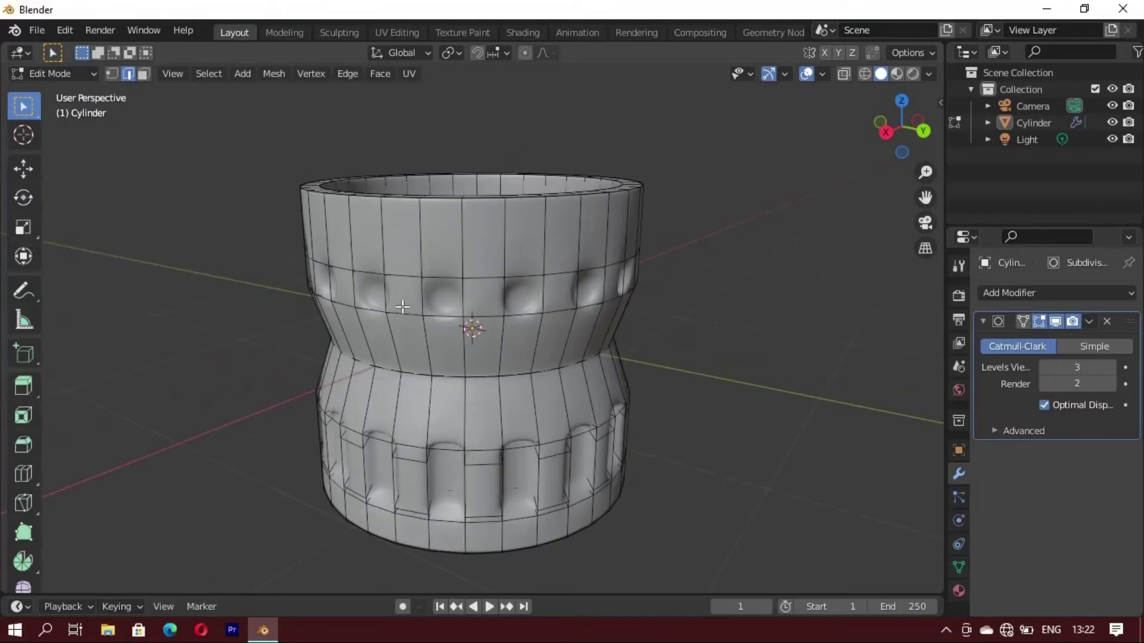
{"action": "key", "text": "ctrl+t"}
{"action": "key", "text": "ctrl+r"}
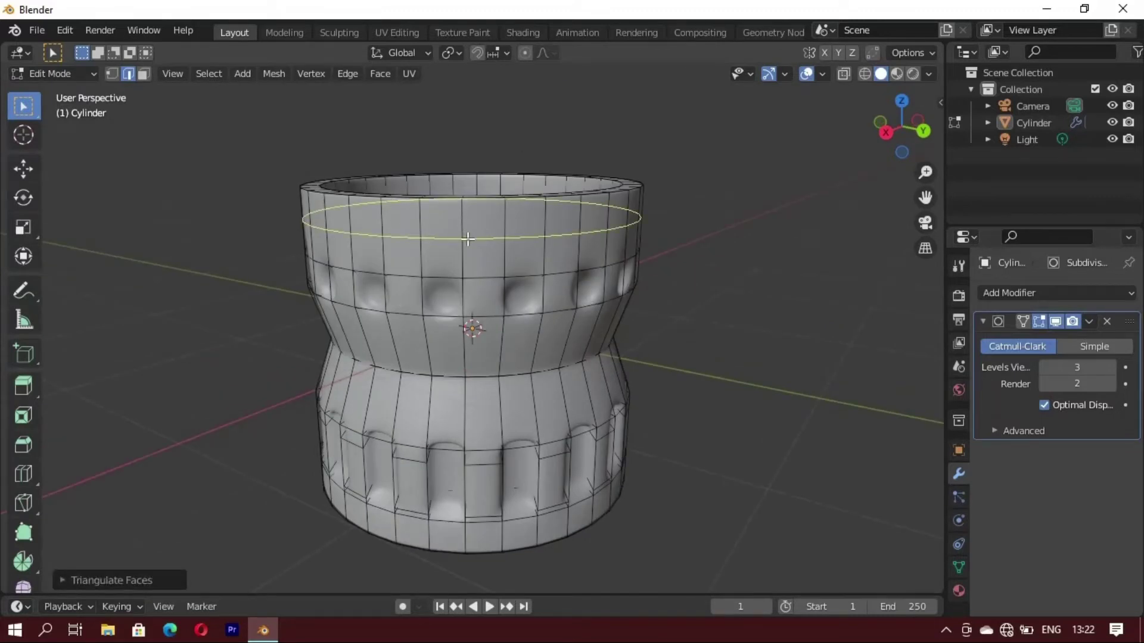
{"action": "left_click", "coordinate": [445, 219]}
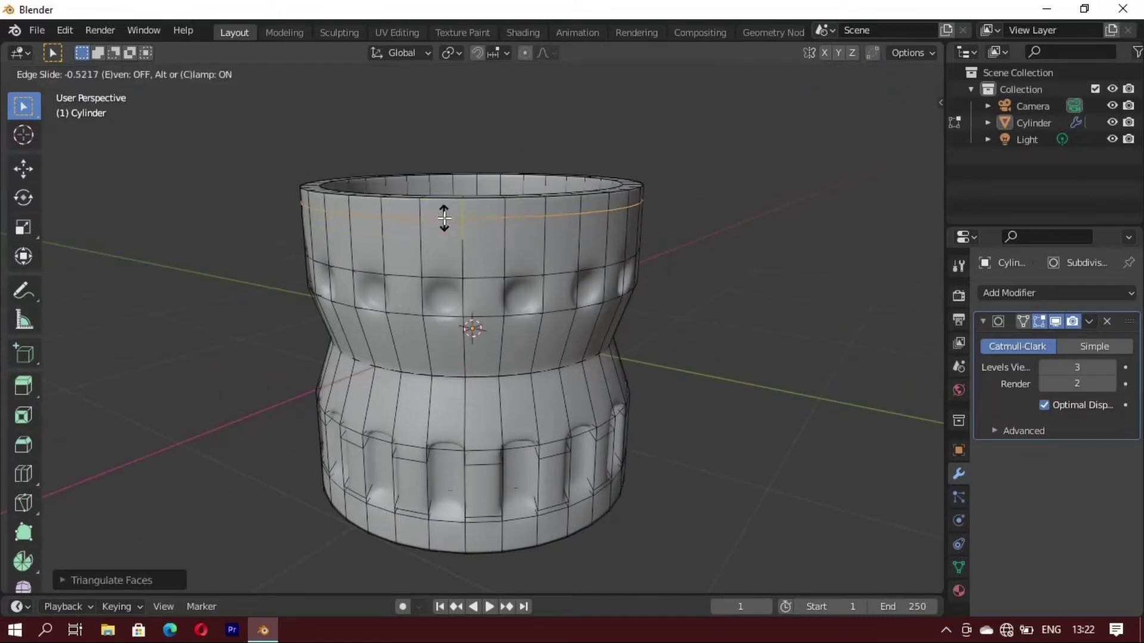
{"action": "left_click", "coordinate": [443, 219]}
{"action": "key", "text": "alt+a"}
{"action": "middle_click_drag", "start_coordinate": [470, 266], "coordinate": [449, 241]}
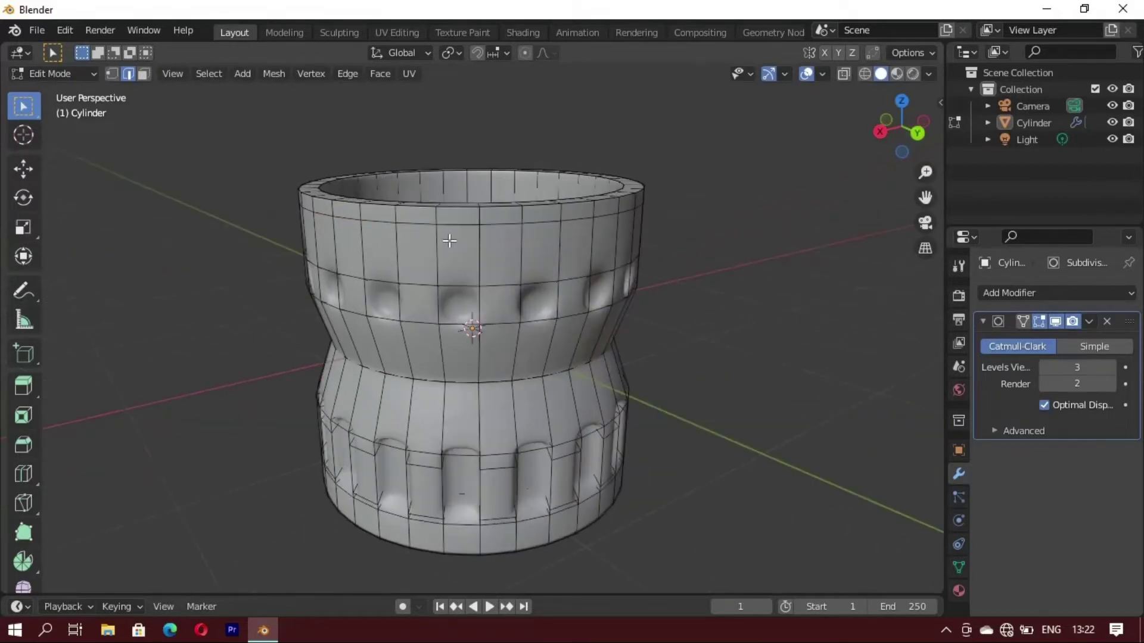
Step: Add two more loop cuts near the top of the barrel
{"action": "key", "text": "ctrl+r"}
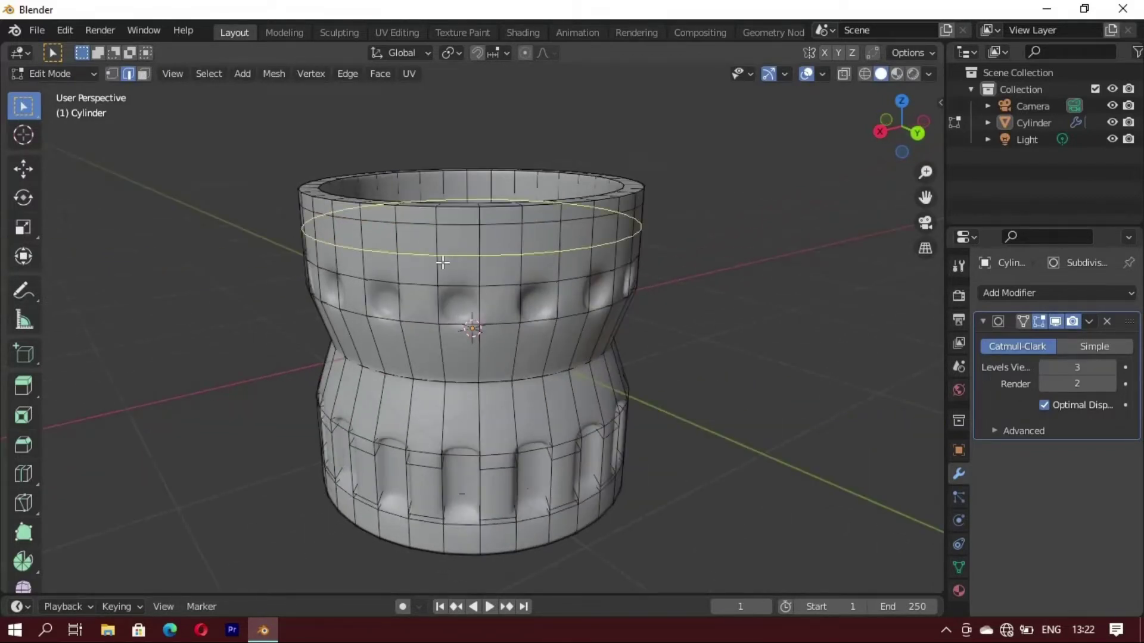
{"action": "left_click", "coordinate": [441, 239]}
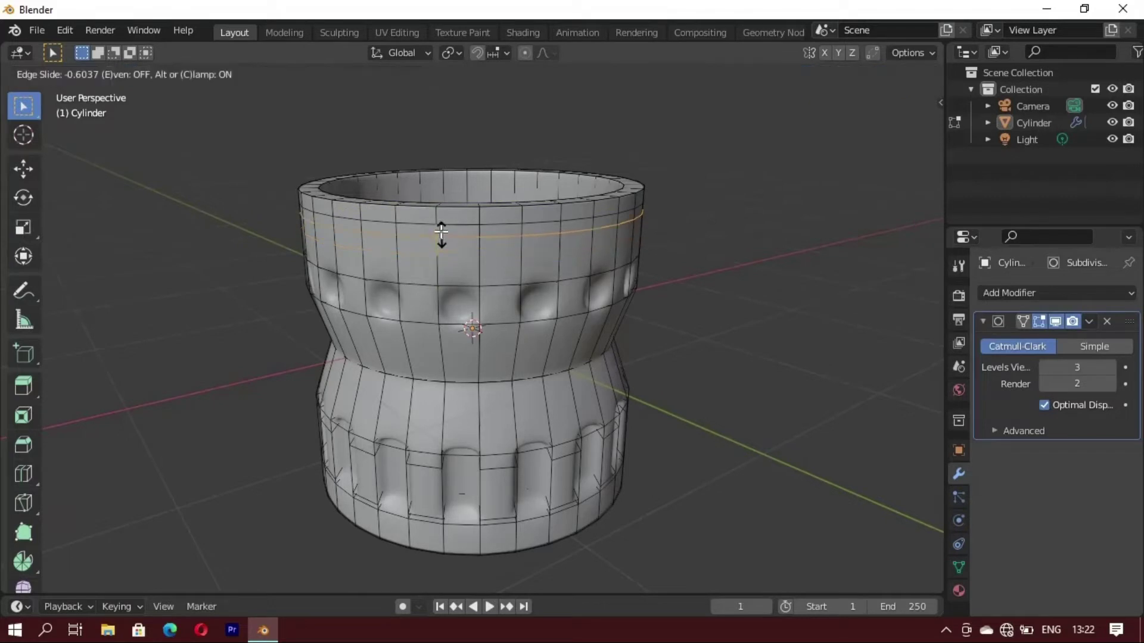
{"action": "left_click", "coordinate": [441, 232]}
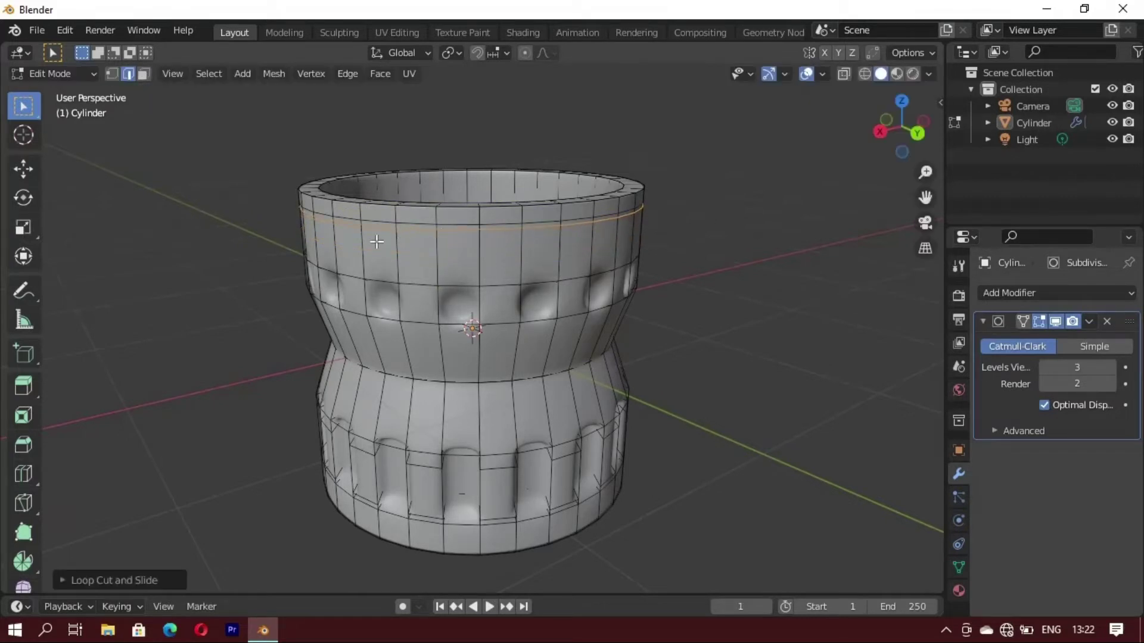
{"action": "key", "text": "ctrl+r"}
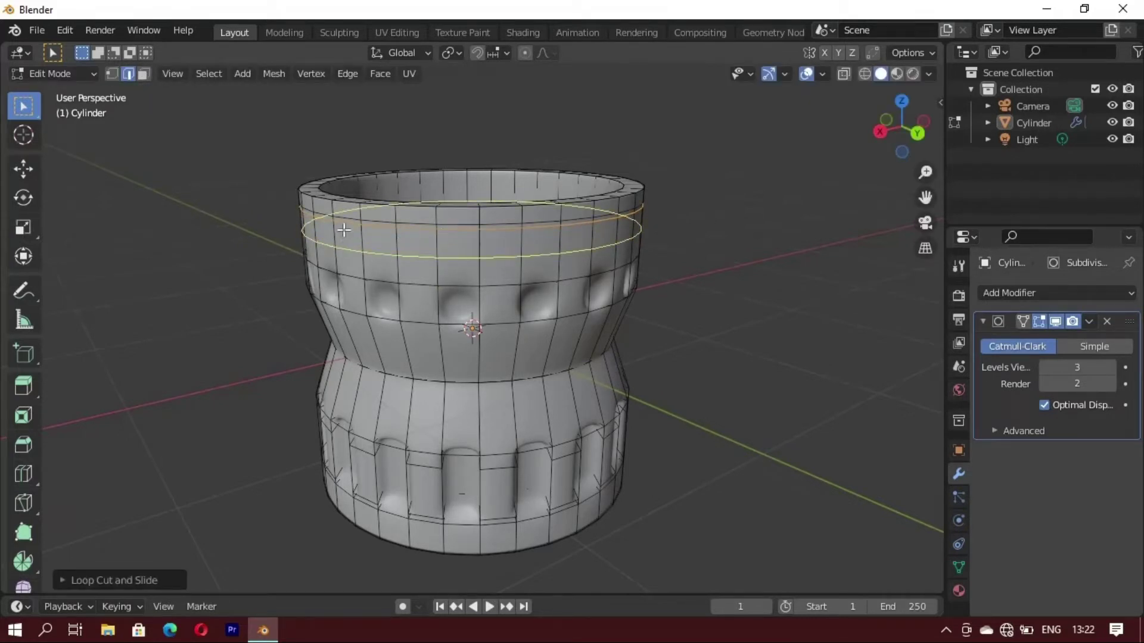
{"action": "left_click", "coordinate": [344, 230]}
{"action": "left_click", "coordinate": [341, 226]}
Step: Select the edge loop just below the rim and scale it inward
{"action": "scroll", "coordinate": [456, 239], "scroll_direction": "up", "scroll_amount": 3}
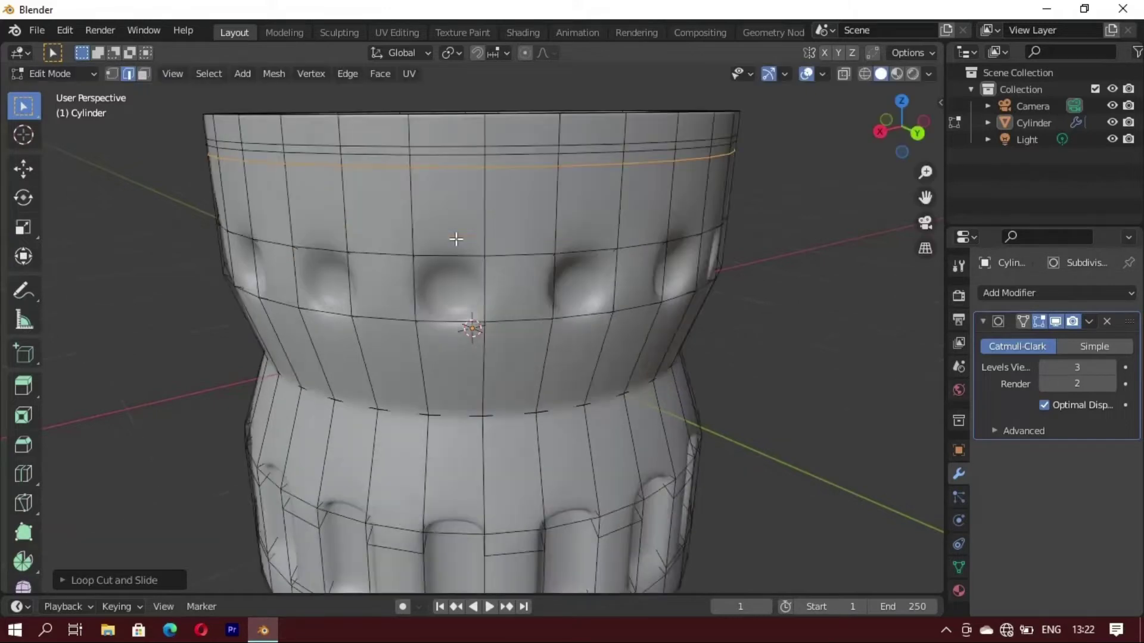
{"action": "mouse_move", "coordinate": [456, 239]}
{"action": "middle_mouse_down"}
{"action": "mouse_move", "coordinate": [477, 197]}
{"action": "mouse_move", "coordinate": [485, 370]}
{"action": "middle_mouse_up"}
{"action": "scroll", "coordinate": [488, 370], "scroll_direction": "up", "scroll_amount": 2}
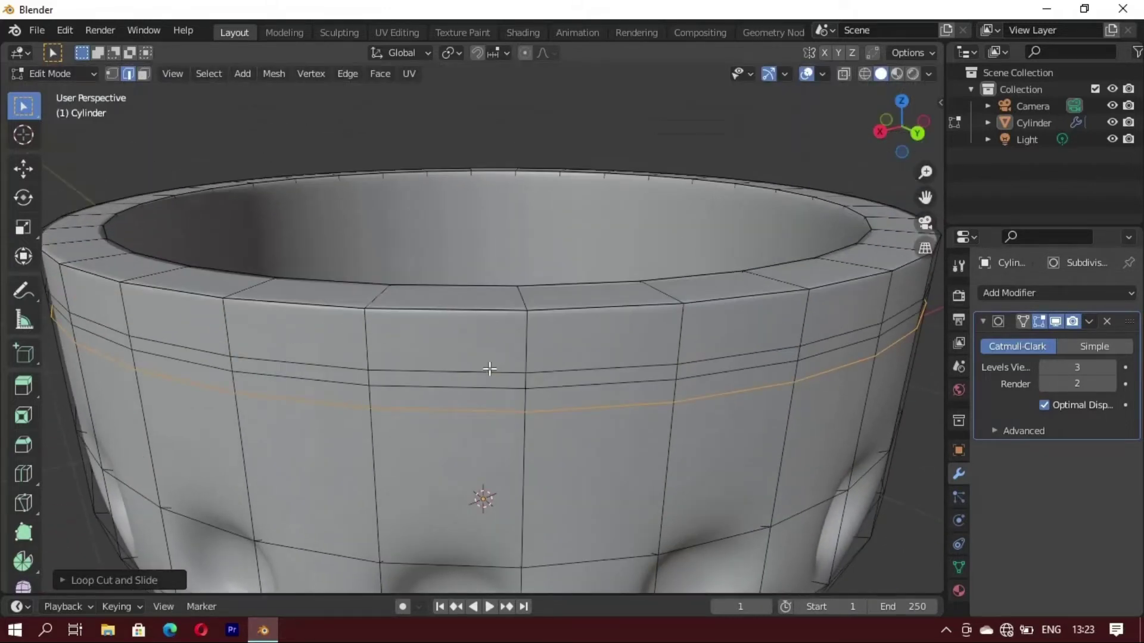
{"action": "left_click", "coordinate": [489, 369]}
{"action": "left_click", "coordinate": [503, 387], "text": "alt"}
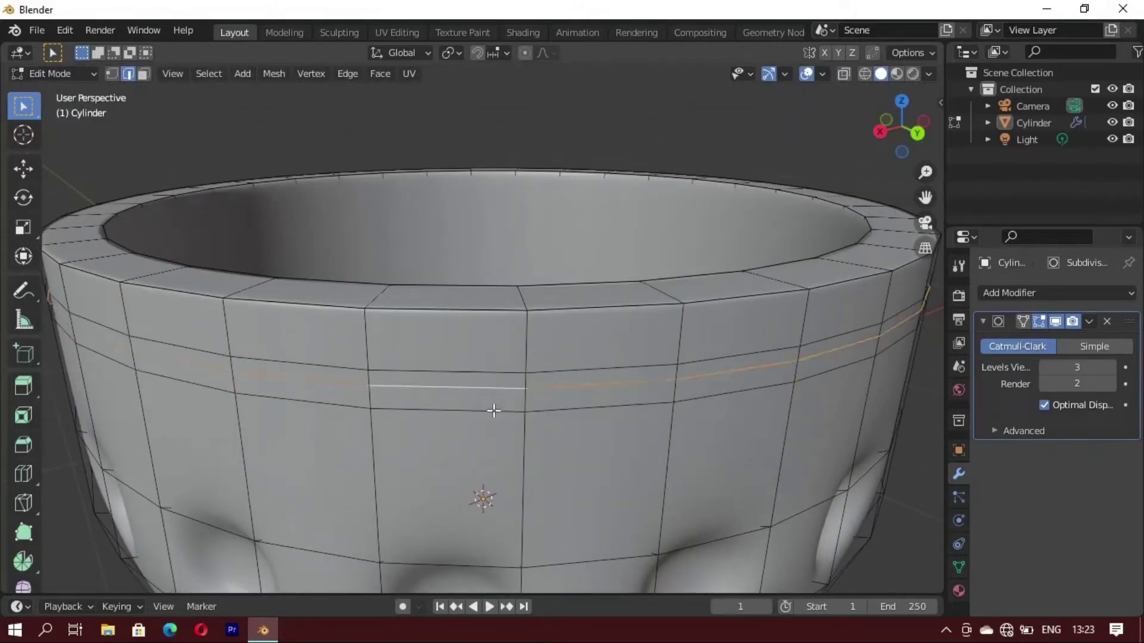
{"action": "key", "text": "s"}
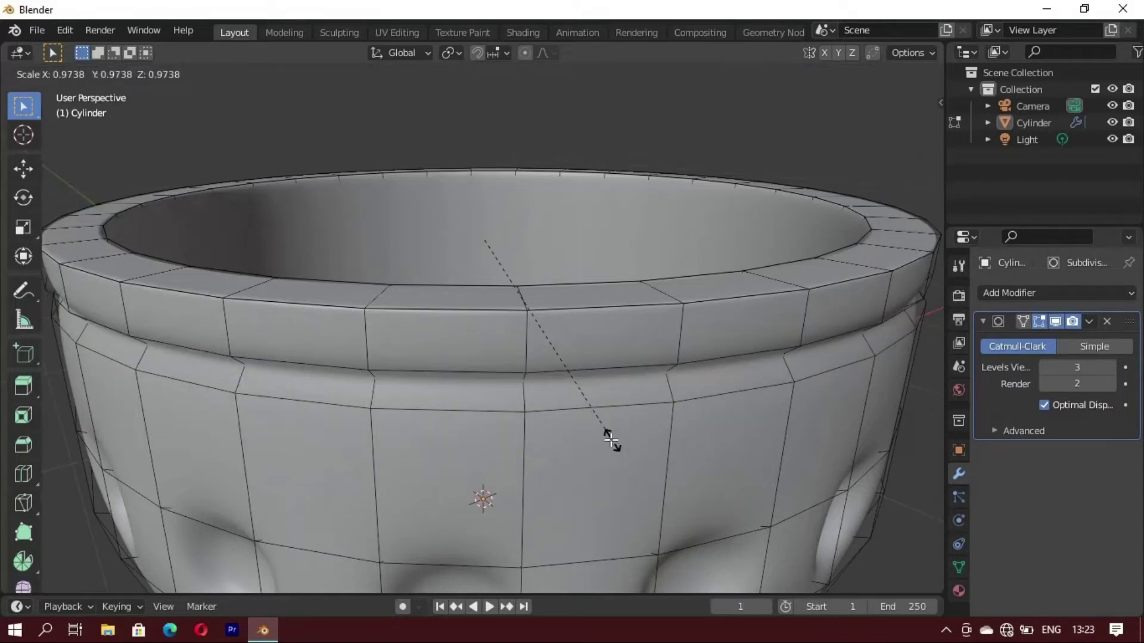
{"action": "left_click", "coordinate": [608, 438]}
{"action": "middle_click_drag", "start_coordinate": [608, 439], "coordinate": [564, 438]}
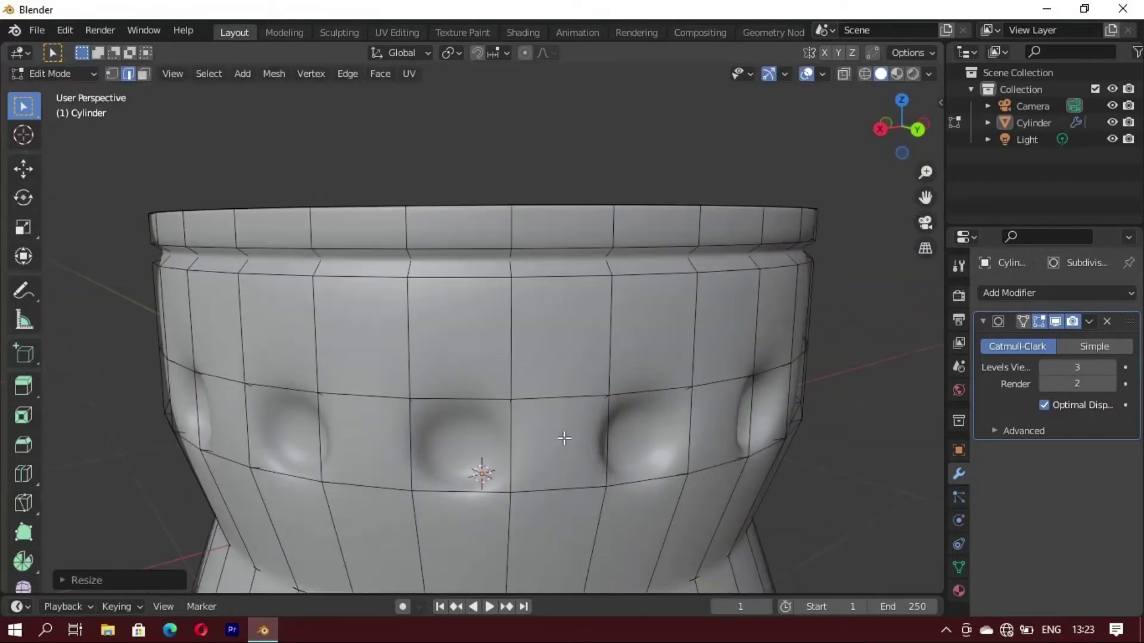
Step: Add a supporting edge loop just below the upper rim
{"action": "key", "text": "ctrl+r"}
{"action": "left_click", "coordinate": [502, 258]}
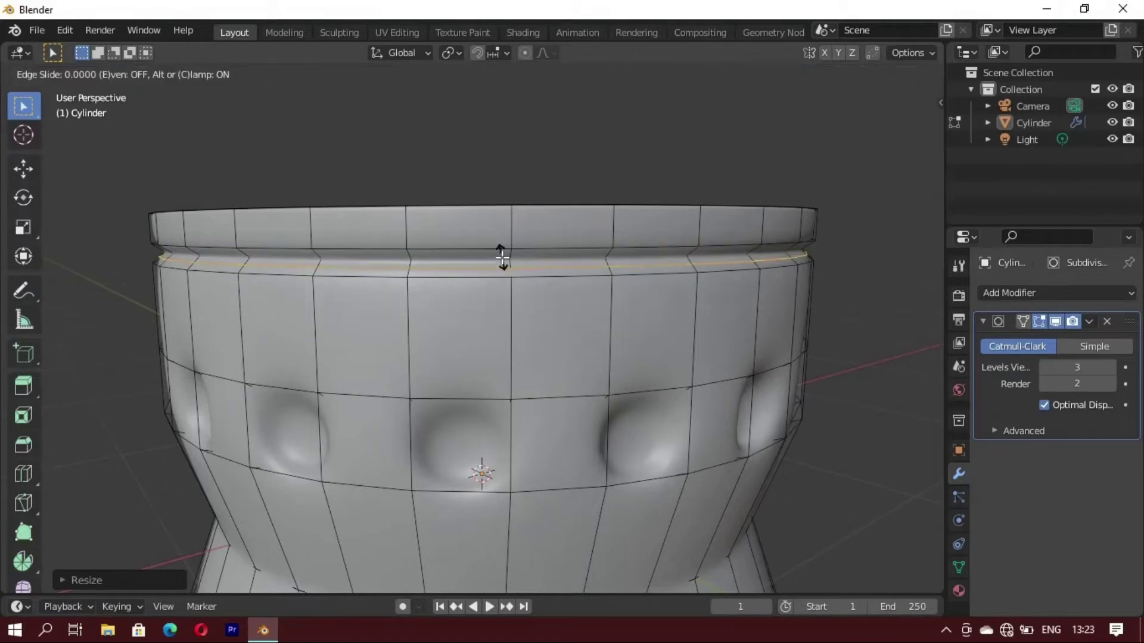
{"action": "left_click", "coordinate": [502, 256]}
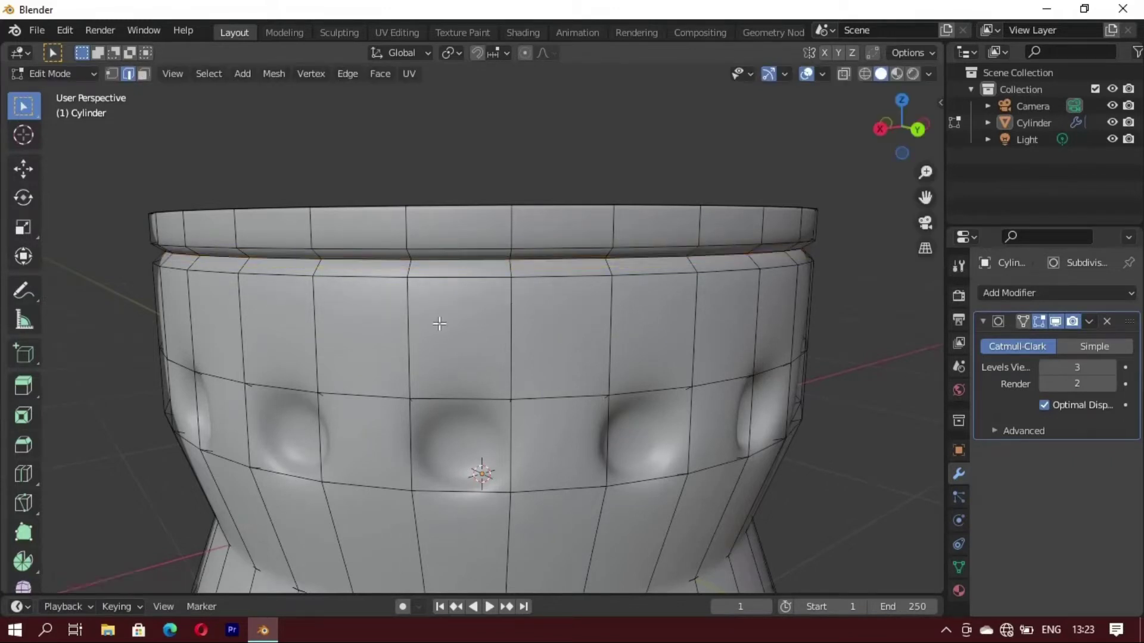
{"action": "mouse_move", "coordinate": [426, 324]}
{"action": "middle_mouse_down"}
{"action": "mouse_move", "coordinate": [492, 364]}
{"action": "mouse_move", "coordinate": [376, 369]}
{"action": "mouse_move", "coordinate": [487, 322]}
{"action": "middle_mouse_up"}
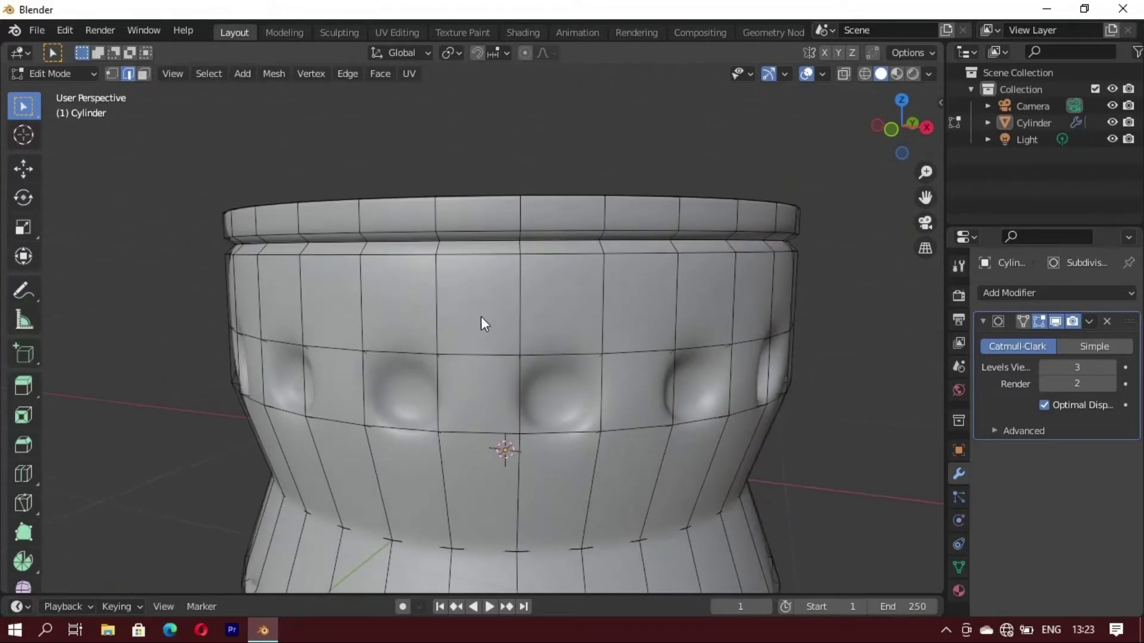
Step: Return to Object Mode and inspect the smoothed dimples and lower grooves
{"action": "key", "text": "Tab"}
{"action": "scroll", "coordinate": [488, 298], "scroll_direction": "down", "scroll_amount": 2}
{"action": "mouse_move", "coordinate": [499, 269]}
{"action": "middle_mouse_down"}
{"action": "mouse_move", "coordinate": [406, 371]}
{"action": "mouse_move", "coordinate": [527, 319]}
{"action": "mouse_move", "coordinate": [416, 351]}
{"action": "mouse_move", "coordinate": [548, 328]}
{"action": "mouse_move", "coordinate": [522, 327]}
{"action": "middle_mouse_up"}
{"action": "scroll", "coordinate": [511, 362], "scroll_direction": "down", "scroll_amount": 1}
{"action": "mouse_move", "coordinate": [499, 397]}
{"action": "middle_mouse_down"}
{"action": "mouse_move", "coordinate": [426, 444]}
{"action": "mouse_move", "coordinate": [301, 438]}
{"action": "middle_mouse_up"}
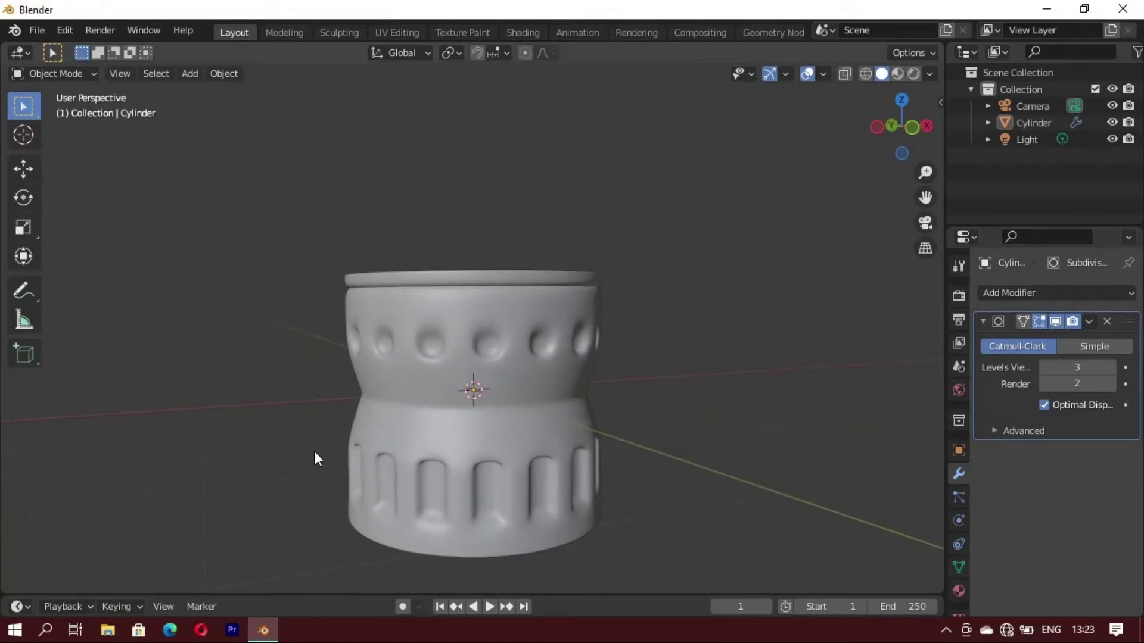
{"action": "middle_click_drag", "start_coordinate": [431, 484], "coordinate": [490, 305], "text": "shift"}
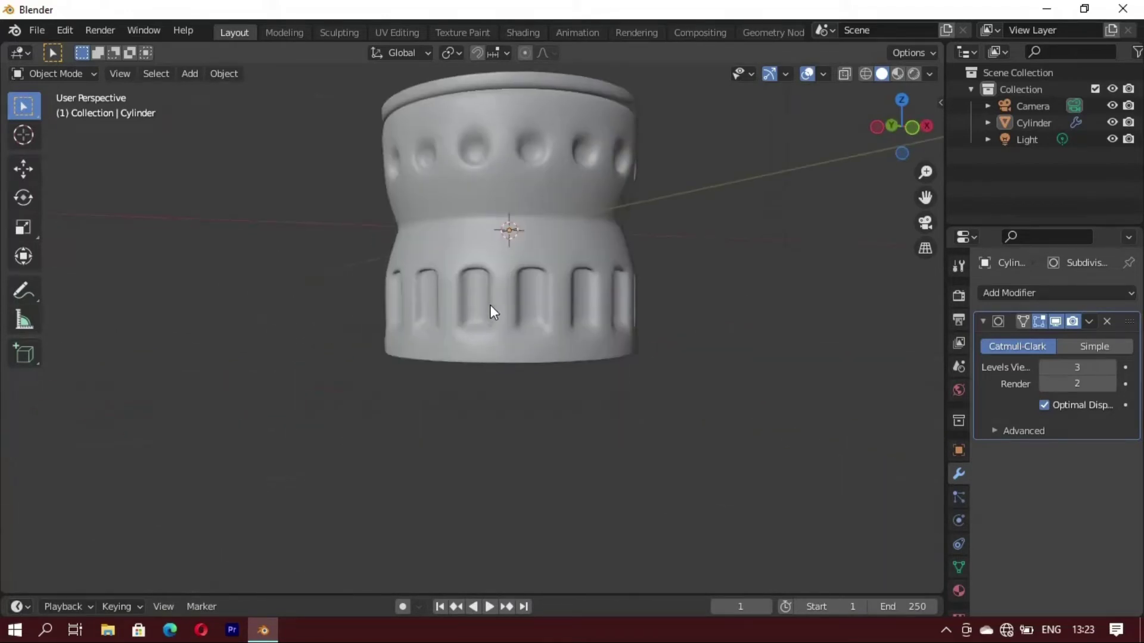
{"action": "scroll", "coordinate": [493, 357], "scroll_direction": "up", "scroll_amount": 3}
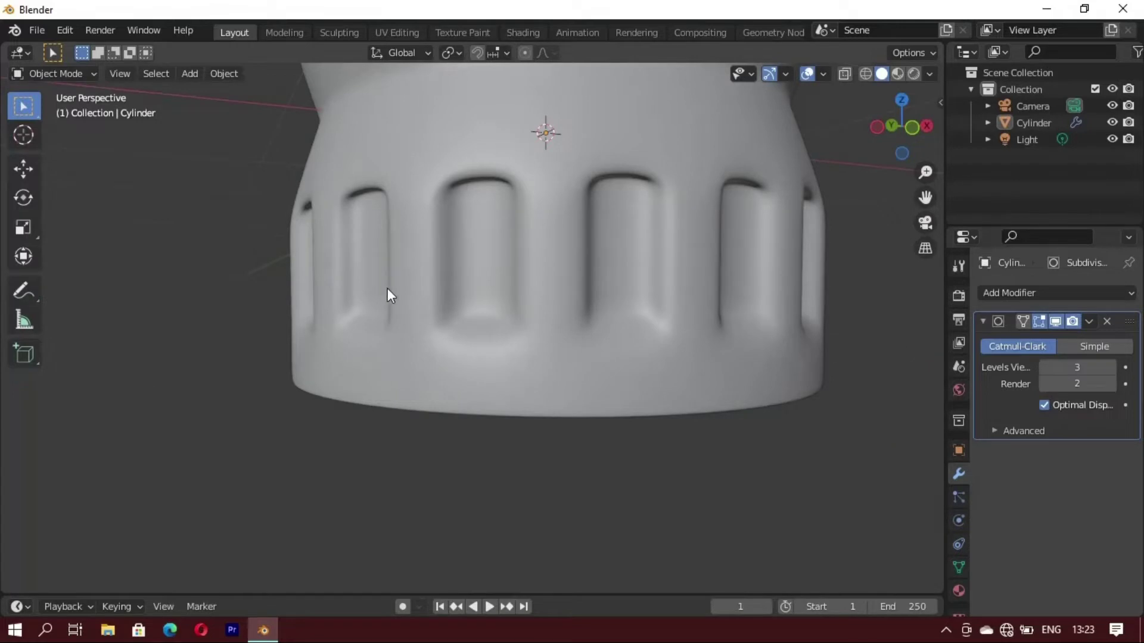
Step: In Edit Mode, add three loop cuts on the lower band, sliding them toward the bottom edge
{"action": "key", "text": "Tab"}
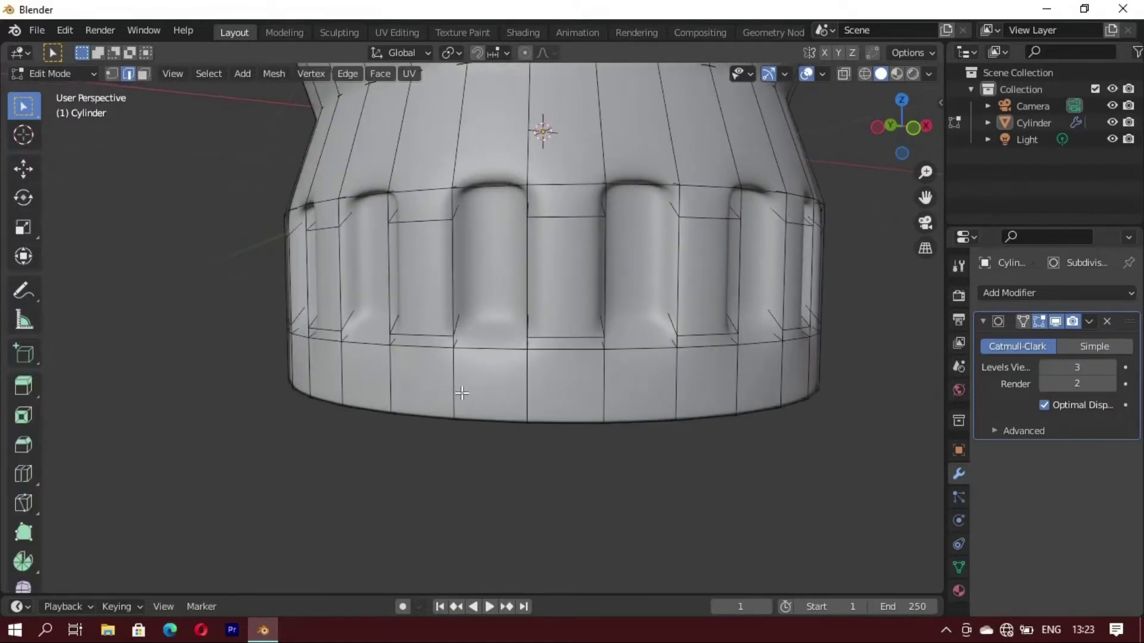
{"action": "key", "text": "ctrl+r"}
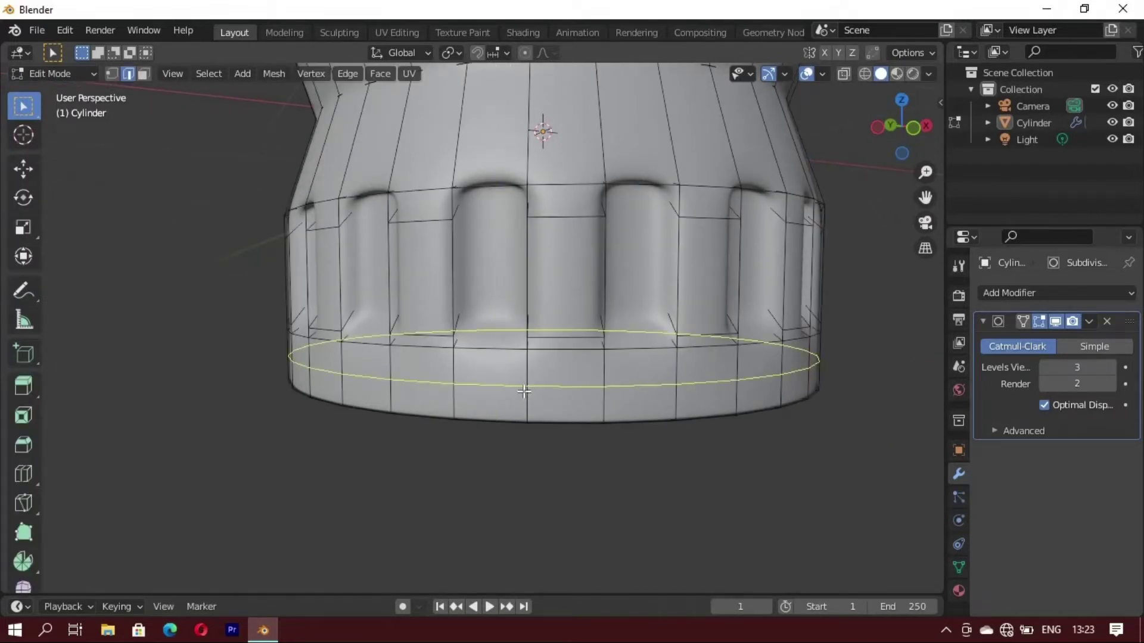
{"action": "left_click", "coordinate": [524, 391]}
{"action": "left_click", "coordinate": [505, 415]}
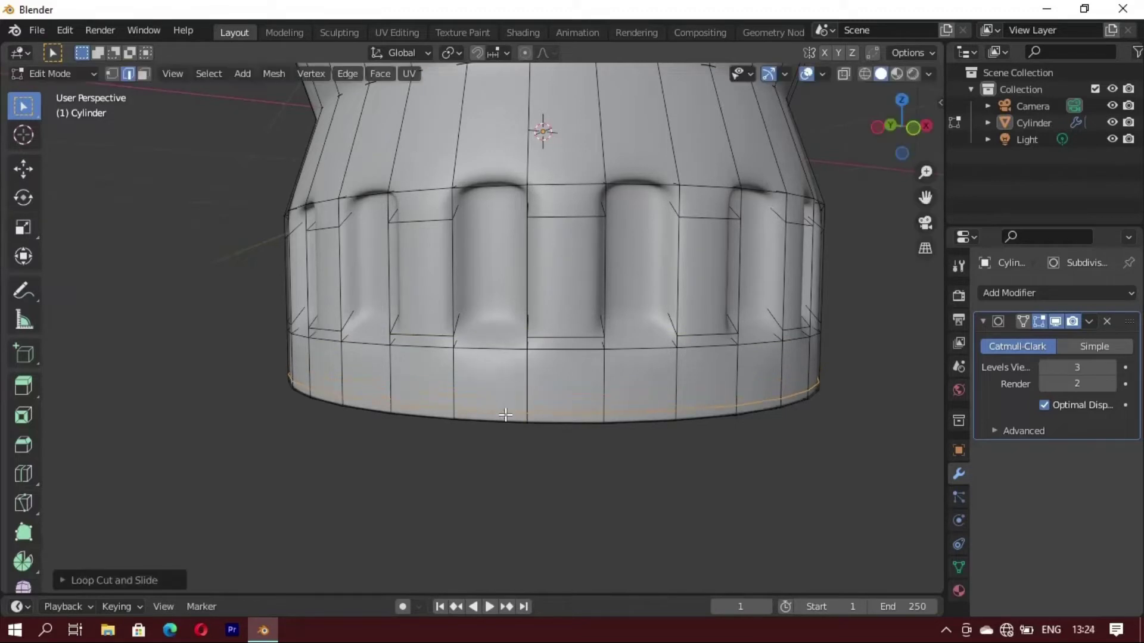
{"action": "key", "text": "ctrl+r"}
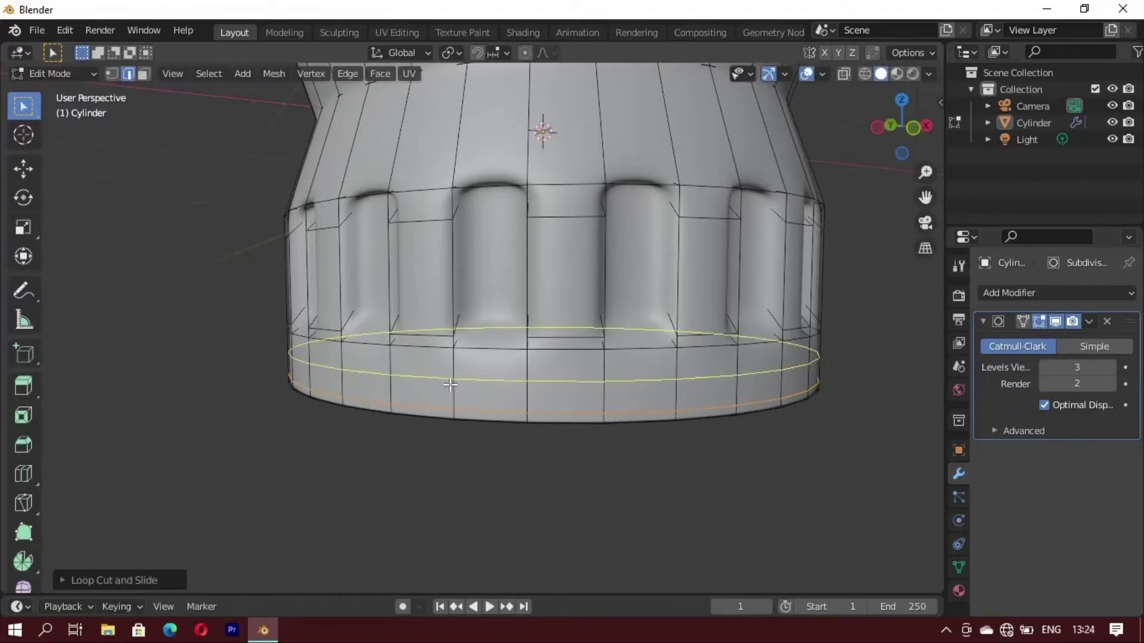
{"action": "left_click", "coordinate": [461, 406]}
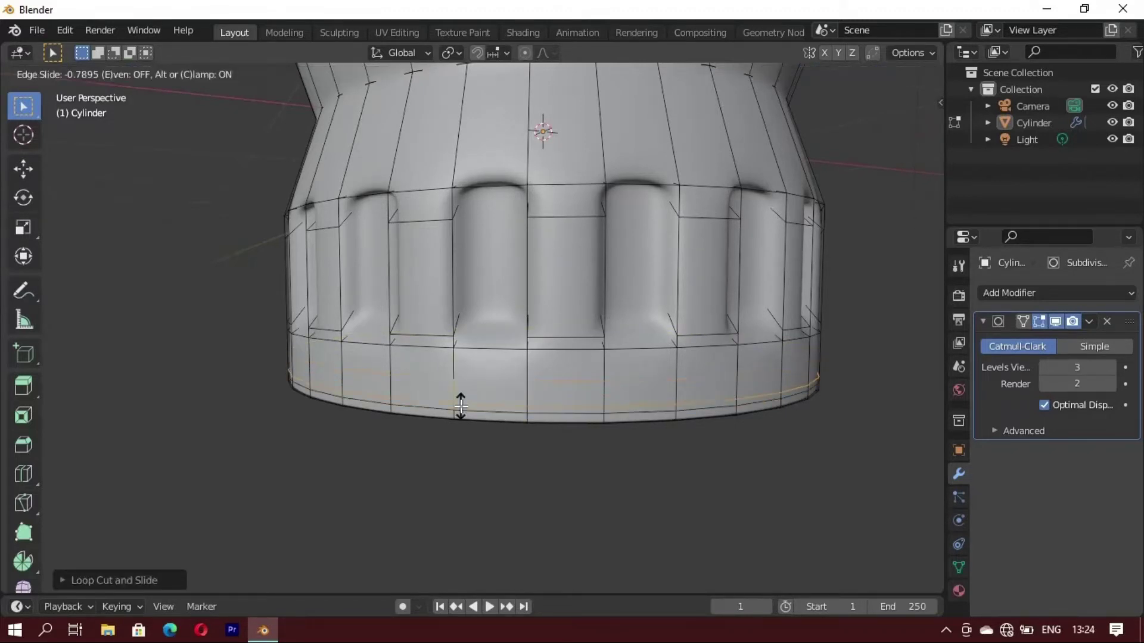
{"action": "left_click", "coordinate": [461, 406]}
{"action": "key", "text": "ctrl+r"}
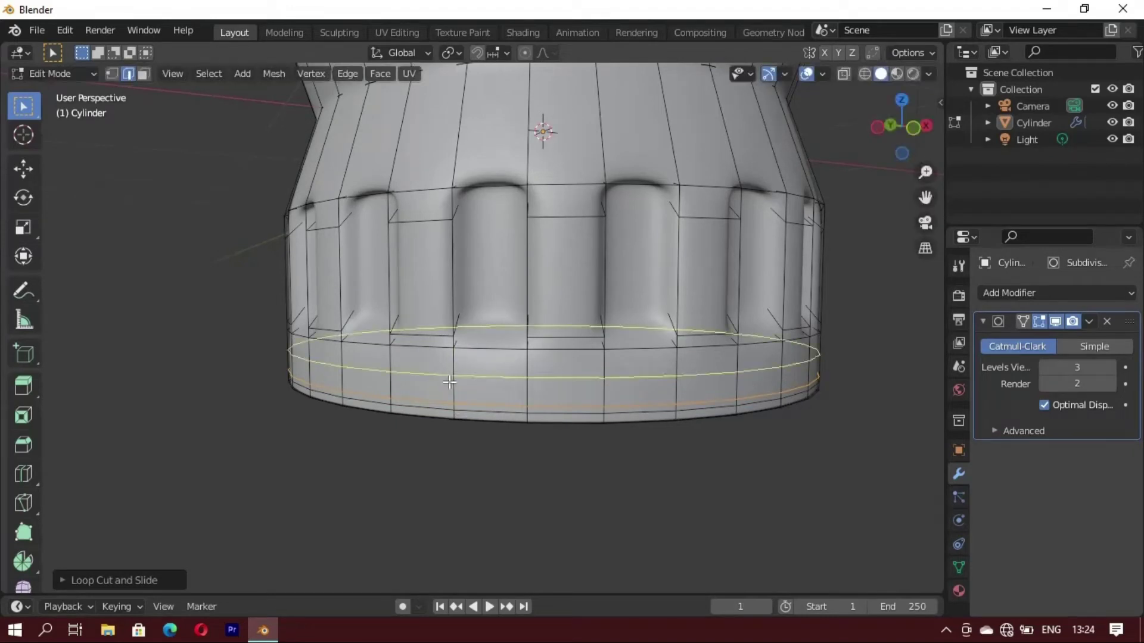
{"action": "left_click", "coordinate": [461, 397]}
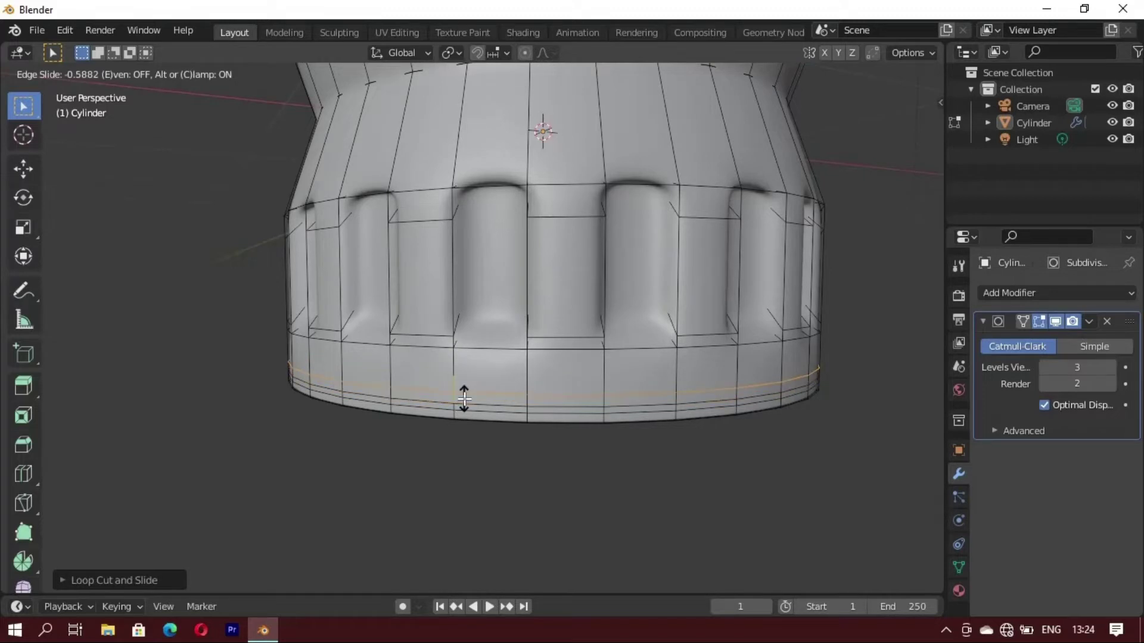
{"action": "left_click", "coordinate": [464, 401]}
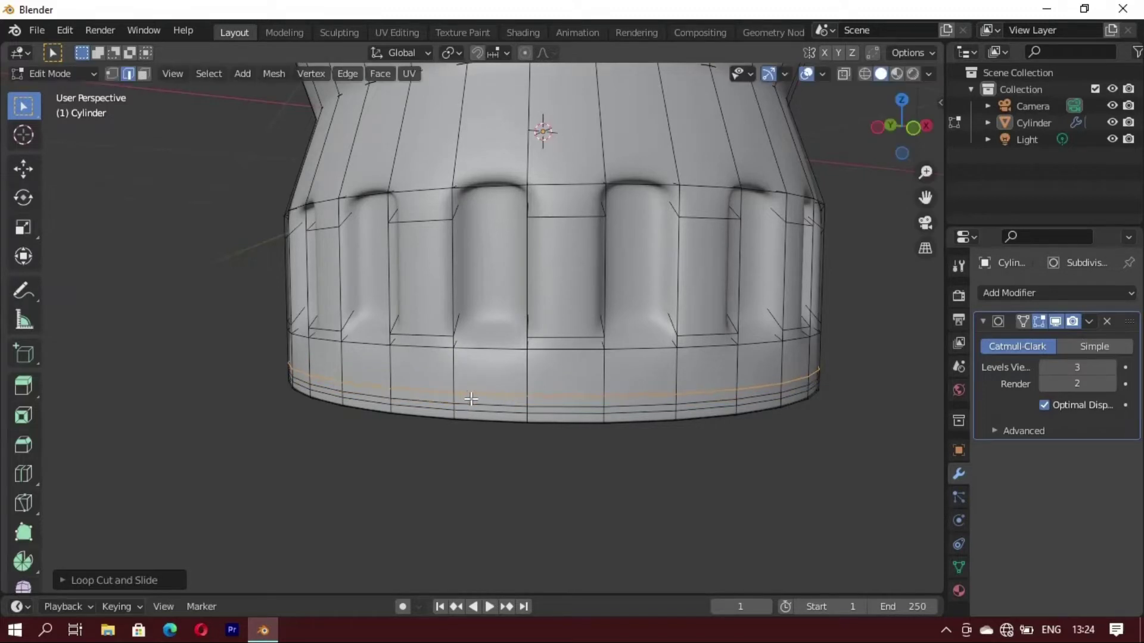
Step: Select the barrel's bottom edge loop and shrink it inward to 0.94 to form a lip
{"action": "scroll", "coordinate": [492, 418], "scroll_direction": "up", "scroll_amount": 3}
{"action": "scroll", "coordinate": [506, 420], "scroll_direction": "up", "scroll_amount": 2}
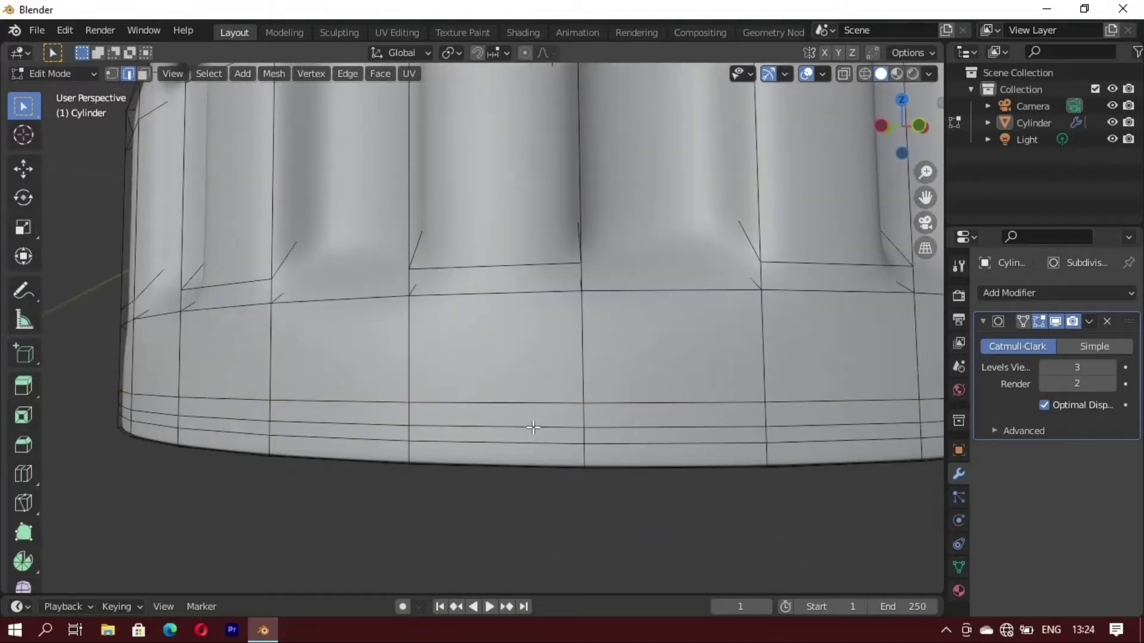
{"action": "left_click", "coordinate": [533, 427], "text": "alt"}
{"action": "key", "text": "s"}
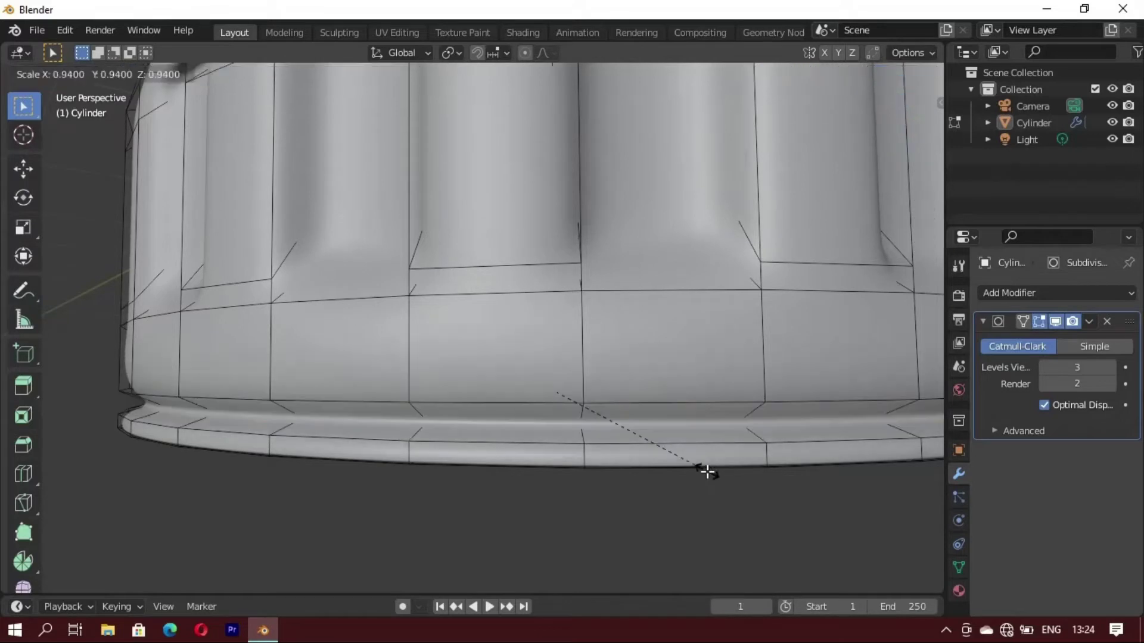
{"action": "left_click", "coordinate": [709, 480]}
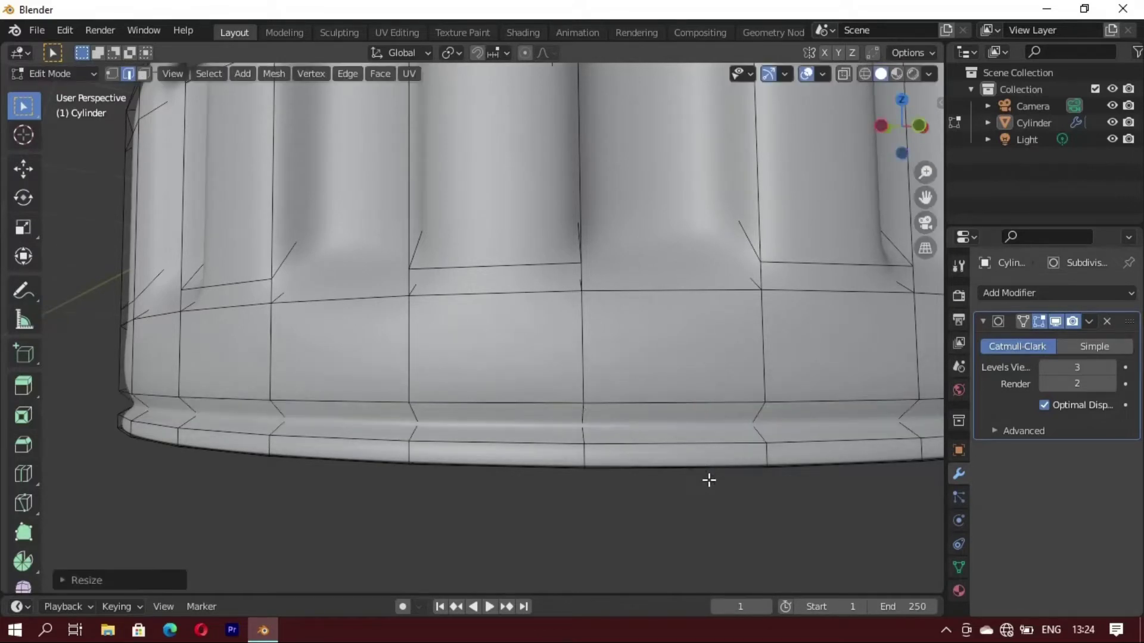
Step: Add one more edge loop just above the base lip and exit to Object Mode
{"action": "key", "text": "ctrl+r"}
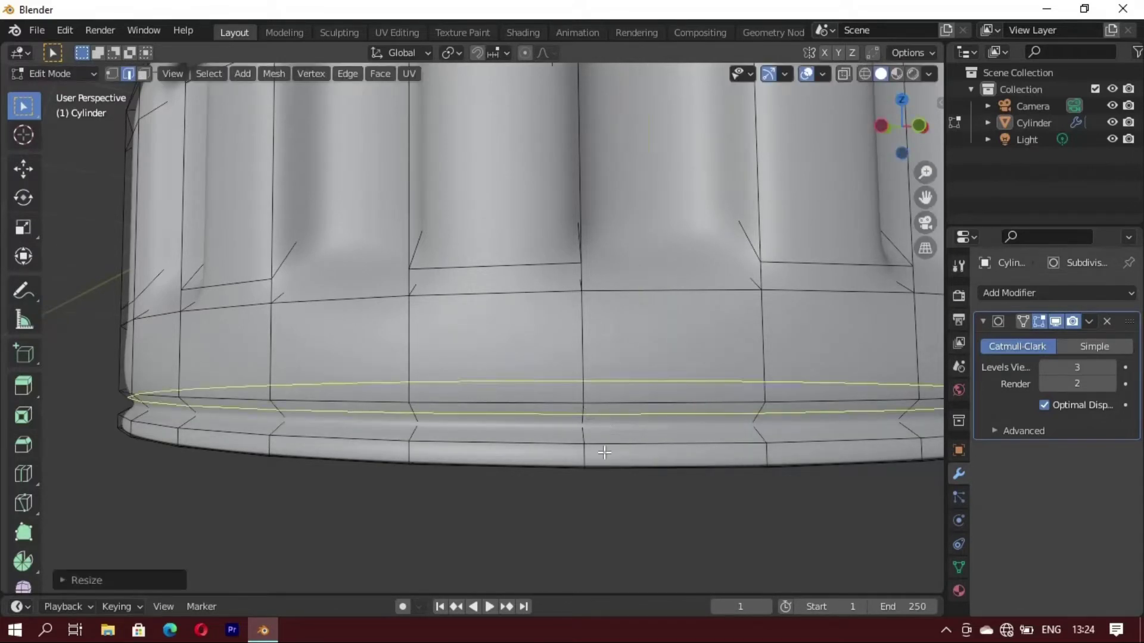
{"action": "left_click", "coordinate": [600, 447]}
{"action": "scroll", "coordinate": [604, 451], "scroll_direction": "down", "scroll_amount": 5}
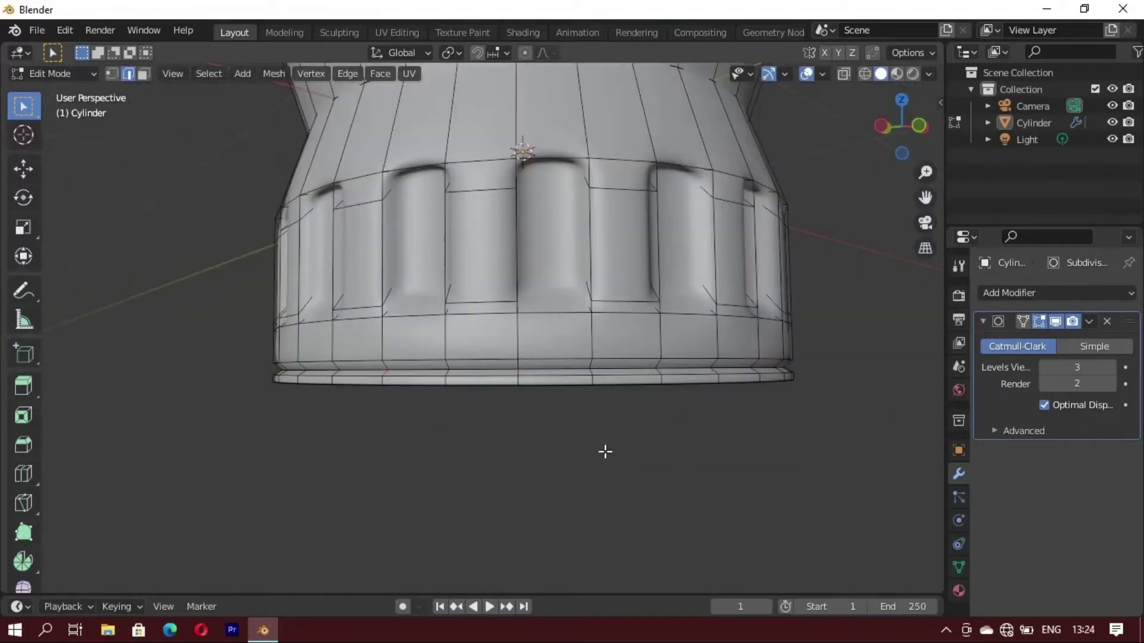
{"action": "key", "text": "Tab"}
{"action": "scroll", "coordinate": [608, 442], "scroll_direction": "down", "scroll_amount": 2}
{"action": "mouse_move", "coordinate": [645, 427]}
{"action": "middle_mouse_down"}
{"action": "mouse_move", "coordinate": [598, 463]}
{"action": "mouse_move", "coordinate": [637, 403]}
{"action": "mouse_move", "coordinate": [513, 448]}
{"action": "mouse_move", "coordinate": [491, 368]}
{"action": "mouse_move", "coordinate": [563, 321]}
{"action": "mouse_move", "coordinate": [548, 343]}
{"action": "mouse_move", "coordinate": [570, 337]}
{"action": "mouse_move", "coordinate": [505, 477]}
{"action": "mouse_move", "coordinate": [521, 432]}
{"action": "mouse_move", "coordinate": [426, 391]}
{"action": "mouse_move", "coordinate": [378, 400]}
{"action": "mouse_move", "coordinate": [404, 405]}
{"action": "mouse_move", "coordinate": [574, 319]}
{"action": "mouse_move", "coordinate": [638, 429]}
{"action": "mouse_move", "coordinate": [485, 462]}
{"action": "mouse_move", "coordinate": [471, 266]}
{"action": "middle_mouse_up"}
Step: Select the barrel and rotate it 90° around Z, then 90° around X onto its side
{"action": "scroll", "coordinate": [599, 453], "scroll_direction": "down", "scroll_amount": 2}
{"action": "left_click", "coordinate": [470, 260]}
{"action": "type", "text": "r"}
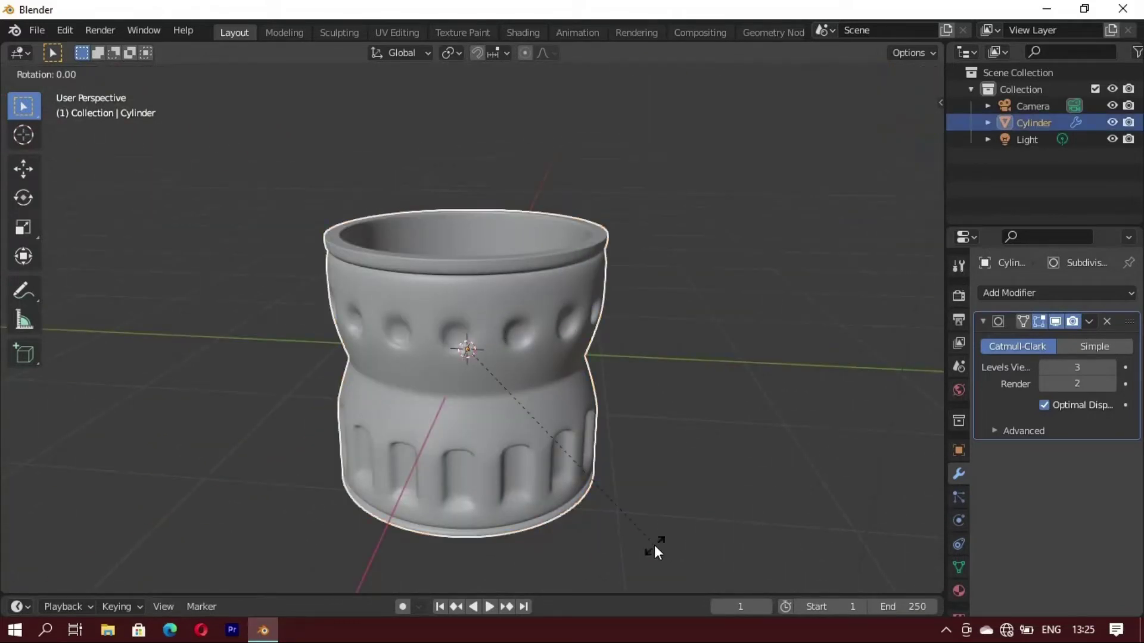
{"action": "type", "text": "z90"}
{"action": "key", "text": "Return"}
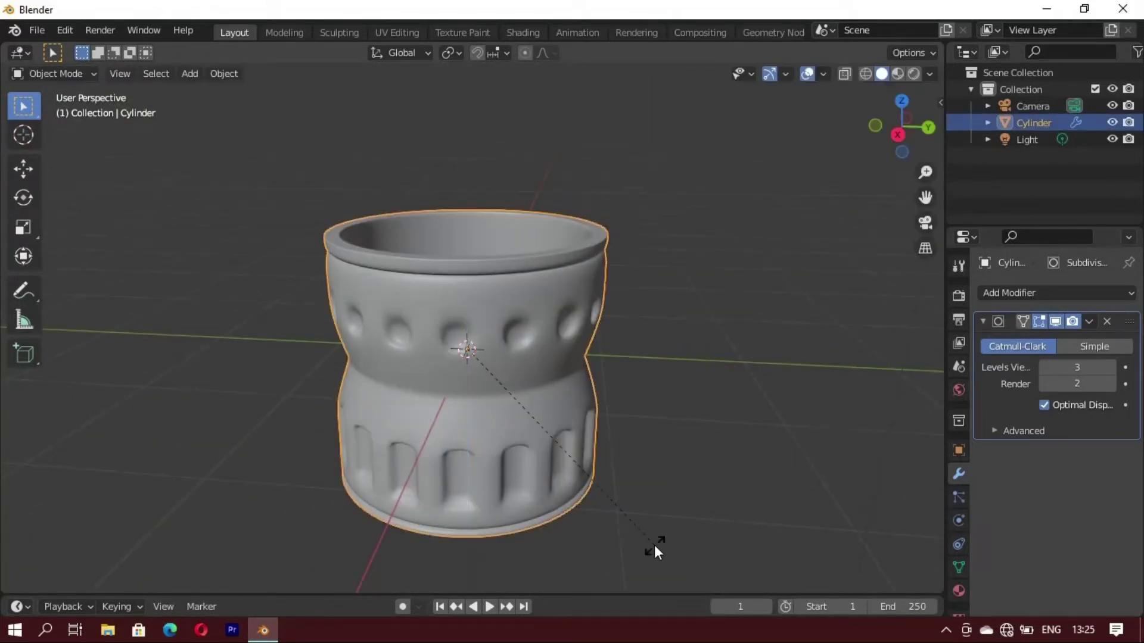
{"action": "type", "text": "rx90"}
{"action": "key", "text": "Return"}
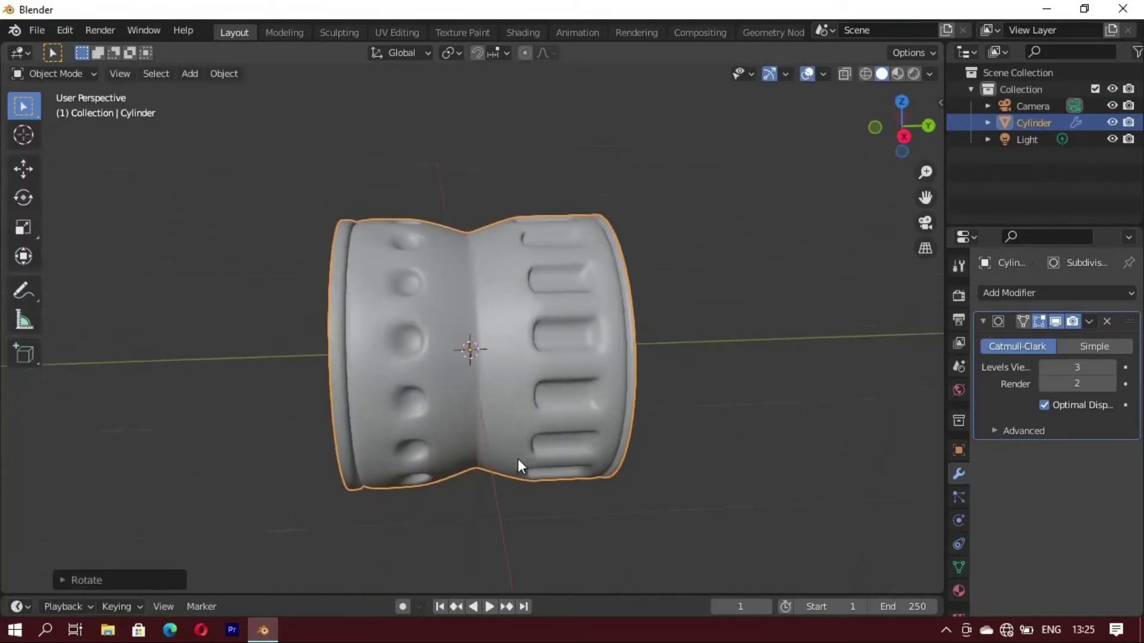
Step: In front view, raise the barrel about 1 m along Z above the grid, then deselect it
{"action": "mouse_move", "coordinate": [517, 458]}
{"action": "middle_mouse_down"}
{"action": "mouse_move", "coordinate": [449, 405]}
{"action": "mouse_move", "coordinate": [449, 373]}
{"action": "mouse_move", "coordinate": [339, 455]}
{"action": "mouse_move", "coordinate": [349, 392]}
{"action": "middle_mouse_up"}
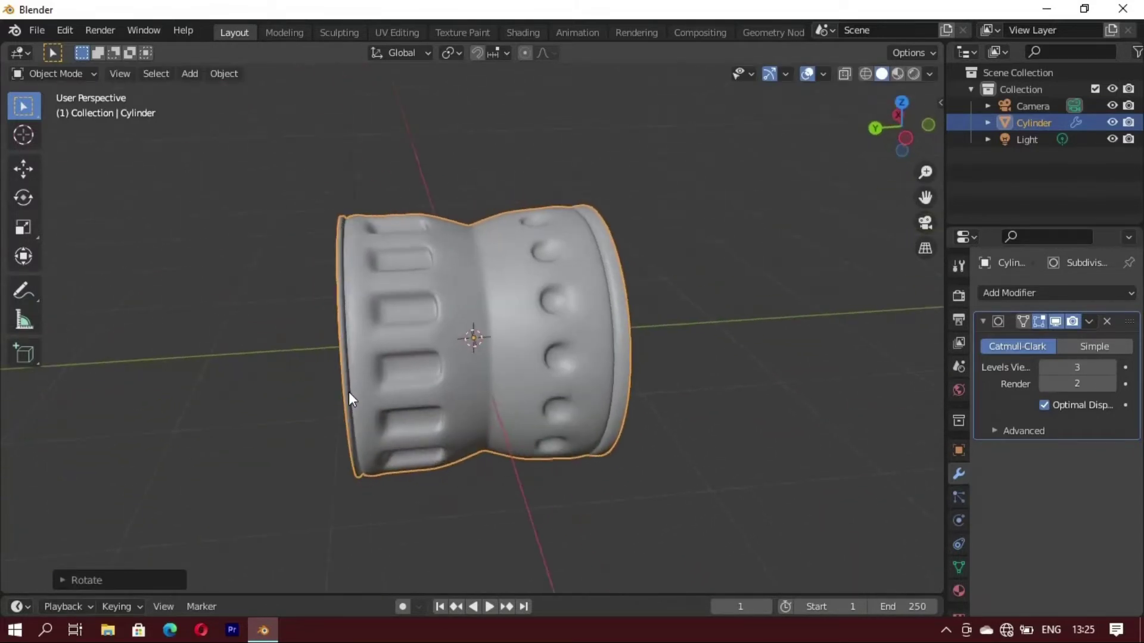
{"action": "key", "text": "KP_1"}
{"action": "key", "text": "g"}
{"action": "key", "text": "z"}
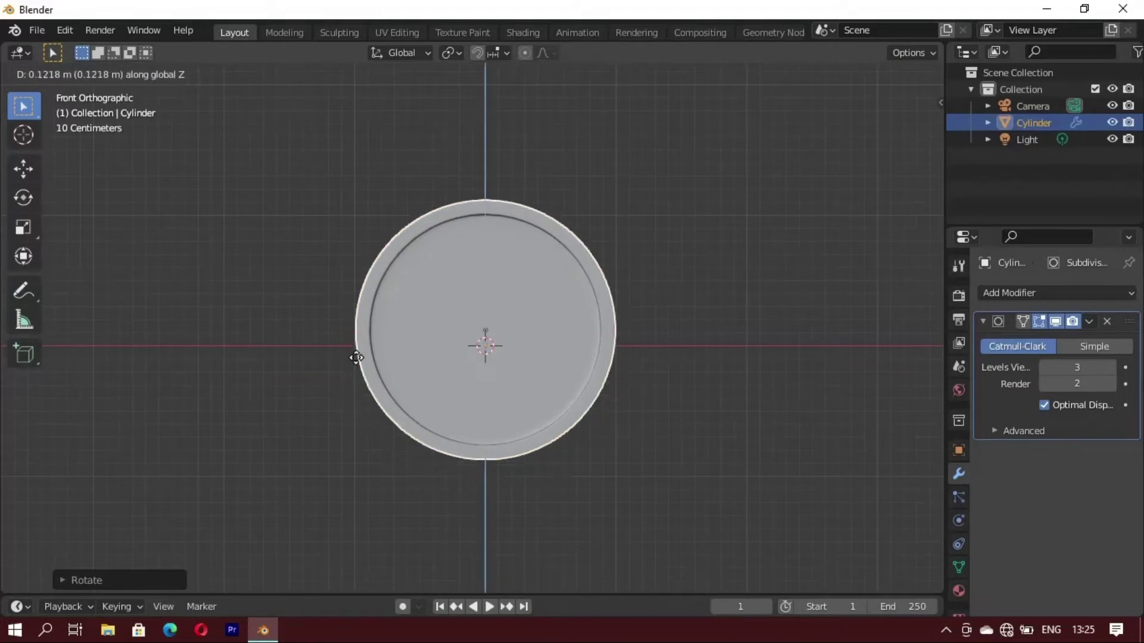
{"action": "left_click", "coordinate": [433, 262]}
{"action": "scroll", "coordinate": [774, 453], "scroll_direction": "down", "scroll_amount": 3}
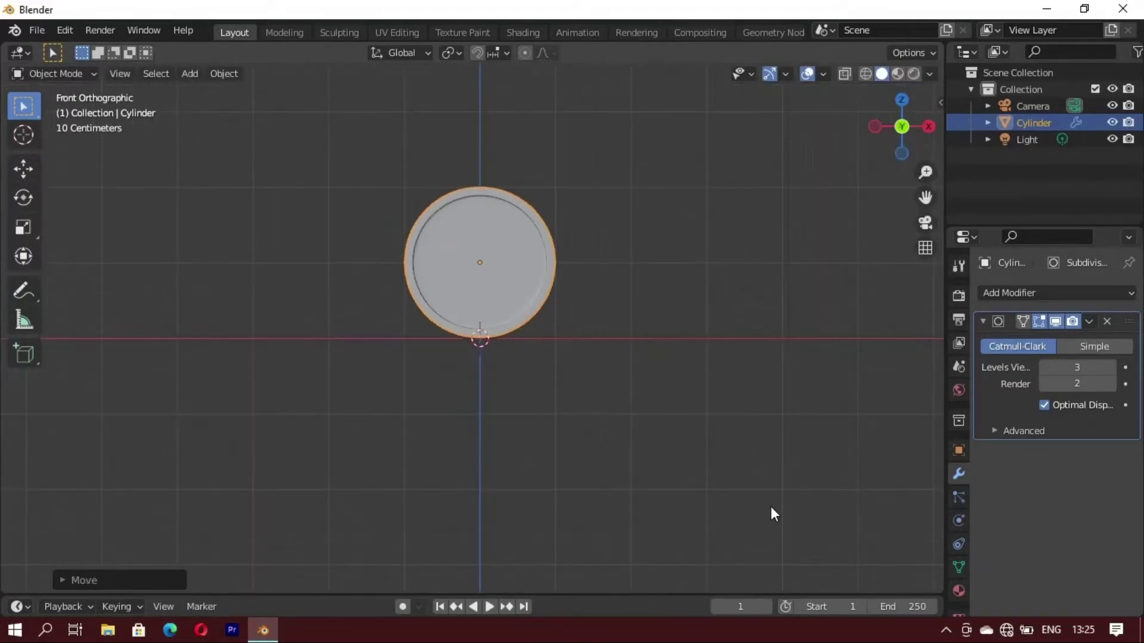
{"action": "middle_click_drag", "start_coordinate": [591, 266], "coordinate": [440, 341]}
{"action": "scroll", "coordinate": [443, 338], "scroll_direction": "up", "scroll_amount": 3}
{"action": "mouse_move", "coordinate": [353, 356]}
{"action": "middle_mouse_down"}
{"action": "mouse_move", "coordinate": [373, 415]}
{"action": "mouse_move", "coordinate": [402, 446]}
{"action": "mouse_move", "coordinate": [691, 399]}
{"action": "mouse_move", "coordinate": [115, 385]}
{"action": "mouse_move", "coordinate": [520, 378]}
{"action": "mouse_move", "coordinate": [425, 370]}
{"action": "mouse_move", "coordinate": [430, 388]}
{"action": "middle_mouse_up"}
{"action": "left_click", "coordinate": [691, 399]}
Step: In Edit Mode, loop-cut through the waist and beside it on the dimpled side, then deselect
{"action": "key", "text": "Tab"}
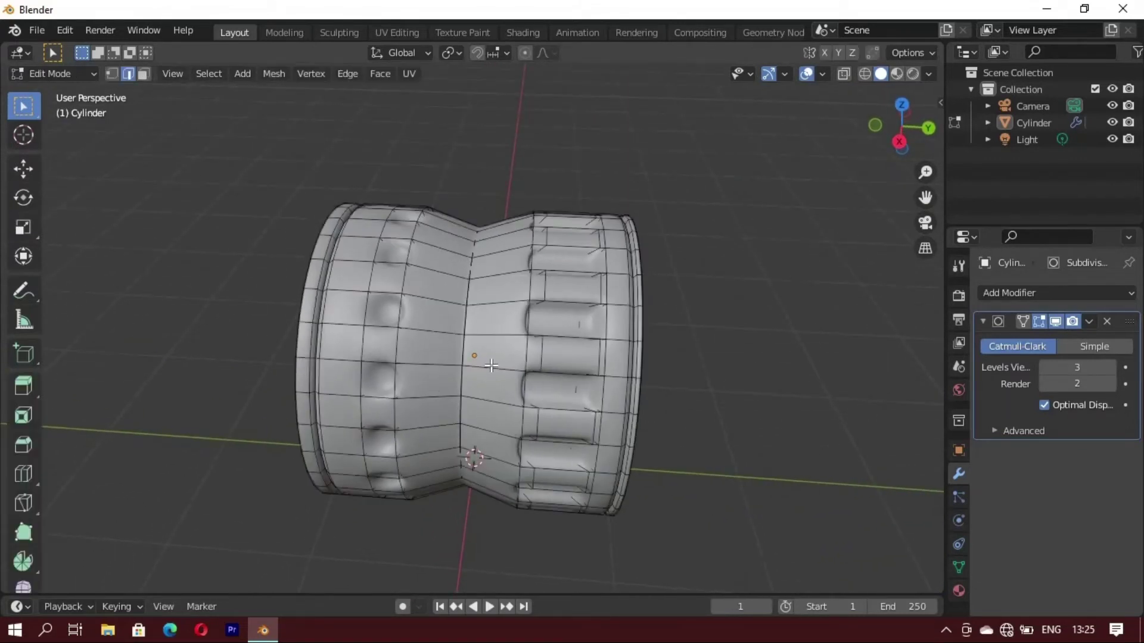
{"action": "scroll", "coordinate": [377, 362], "scroll_direction": "up", "scroll_amount": 5}
{"action": "middle_click_drag", "start_coordinate": [377, 362], "coordinate": [463, 337]}
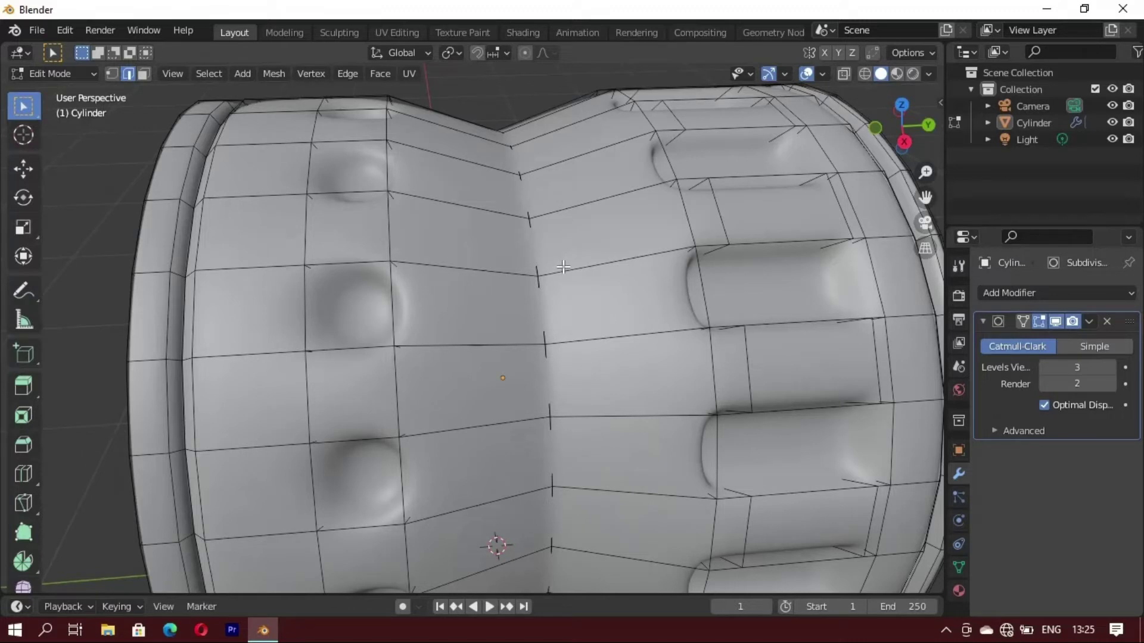
{"action": "key", "text": "ctrl+r"}
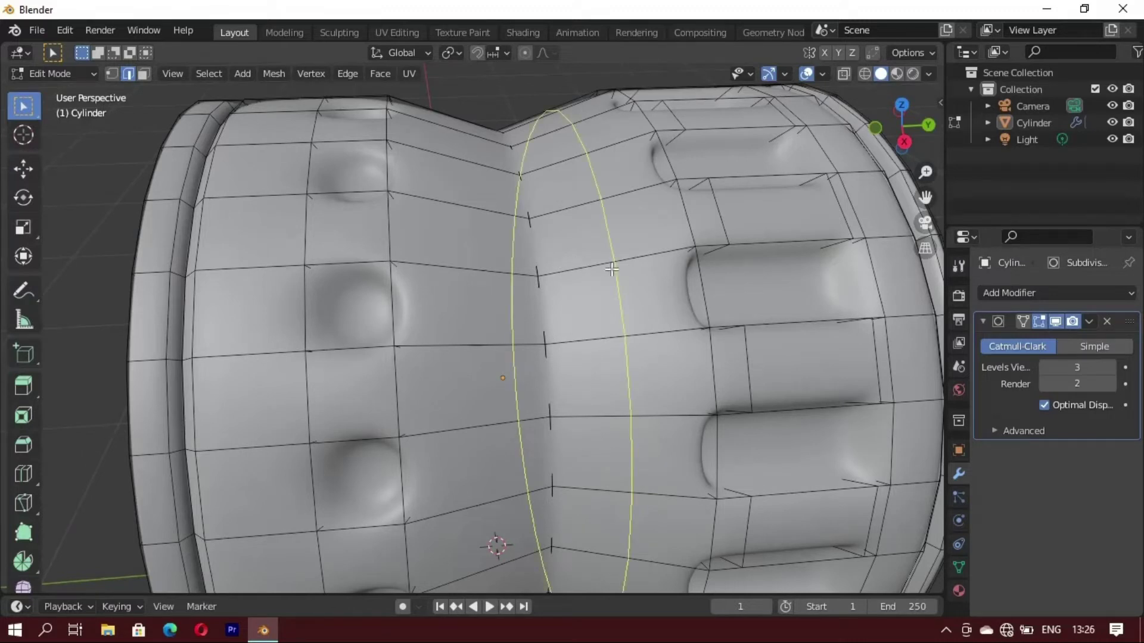
{"action": "left_click", "coordinate": [611, 270]}
{"action": "key", "text": "ctrl+r"}
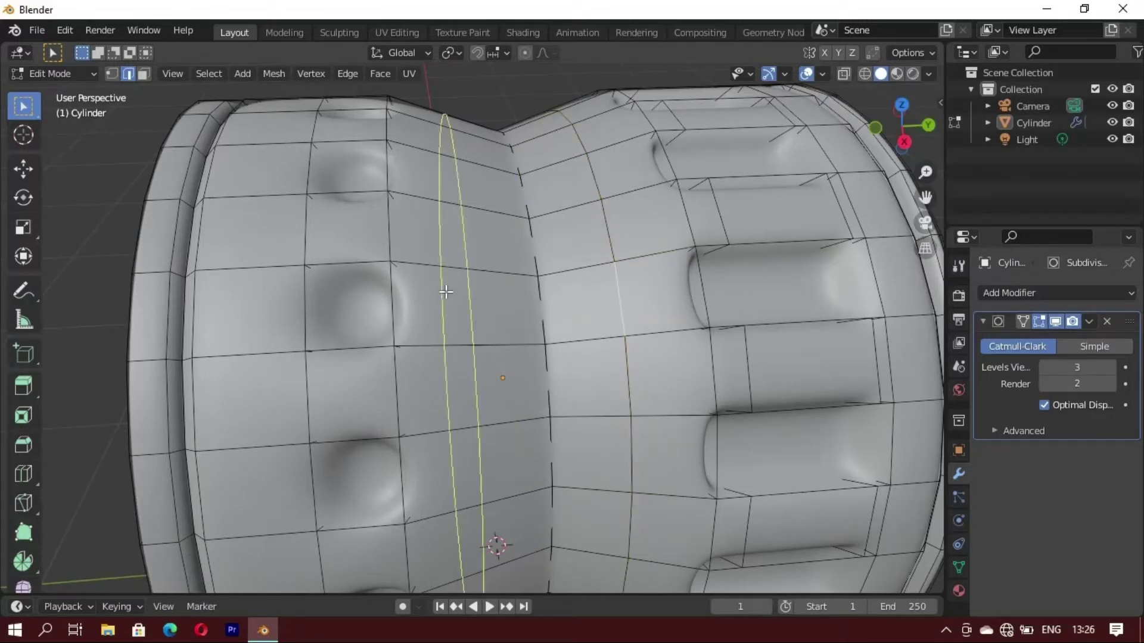
{"action": "left_click", "coordinate": [445, 292]}
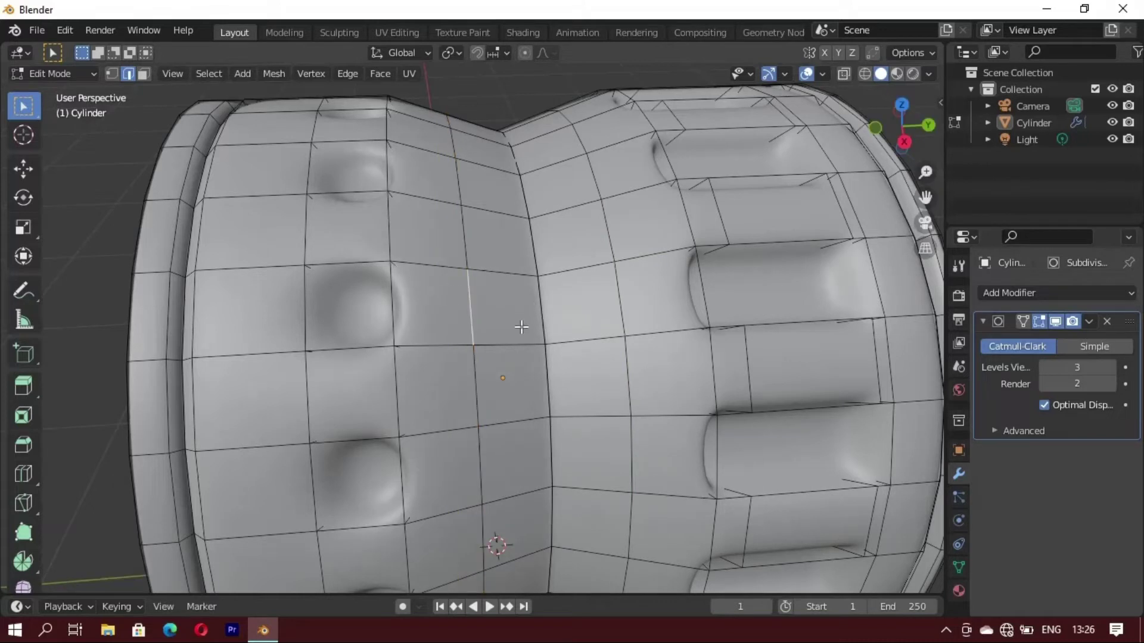
{"action": "key", "text": "alt+a"}
Step: In face select mode, pick an alternating checker of faces around the barrel's pinched waist
{"action": "key", "text": "3"}
{"action": "left_click", "coordinate": [490, 246]}
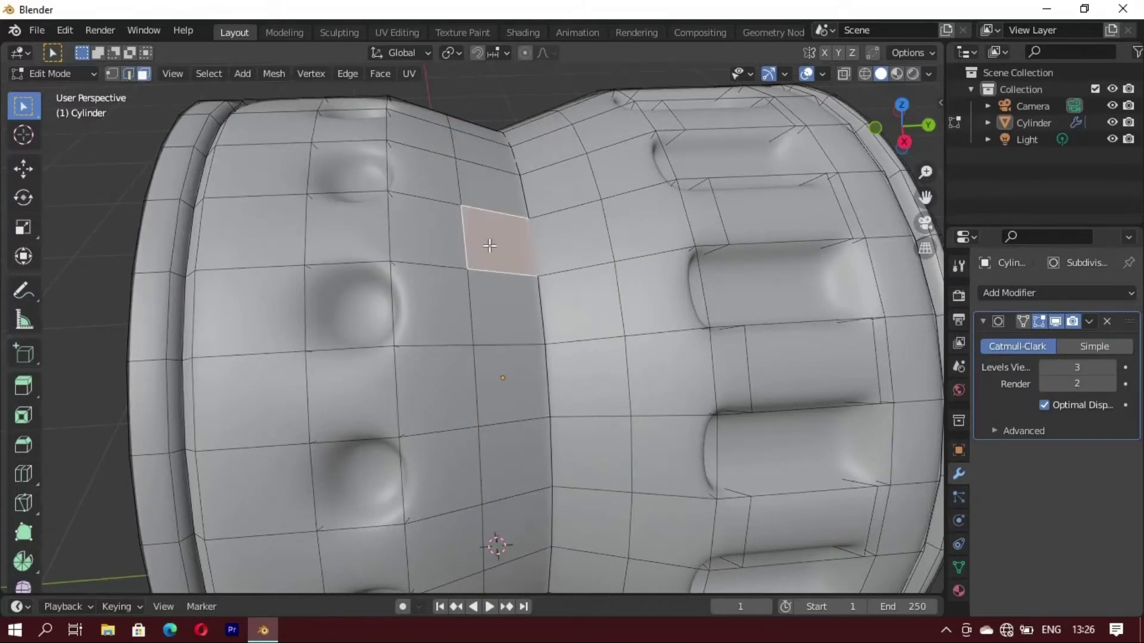
{"action": "left_click", "coordinate": [594, 315], "text": "shift"}
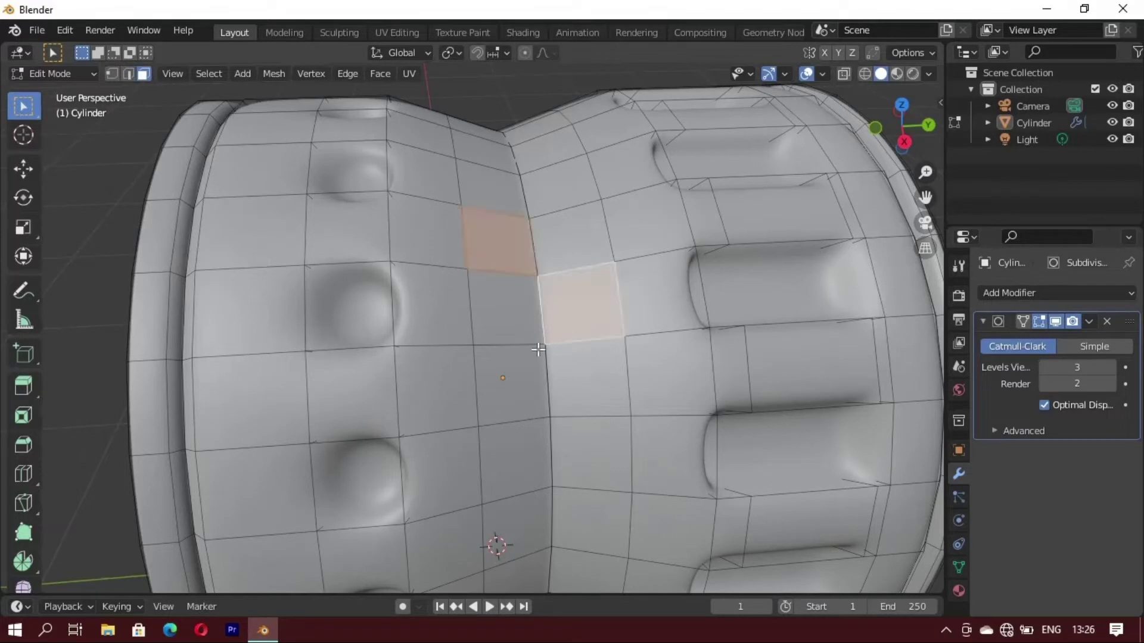
{"action": "left_click", "coordinate": [582, 313]}
{"action": "left_click", "coordinate": [493, 254], "text": "shift"}
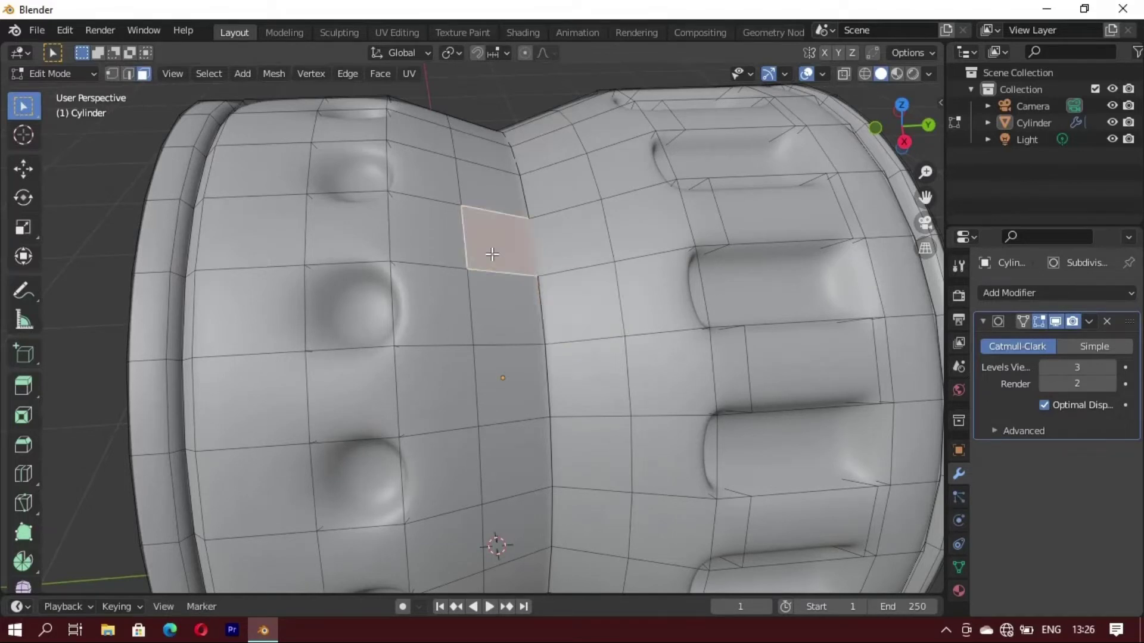
{"action": "left_click", "coordinate": [584, 325], "text": "shift"}
{"action": "left_click", "coordinate": [521, 453], "text": "shift"}
{"action": "left_click", "coordinate": [586, 394], "text": "shift"}
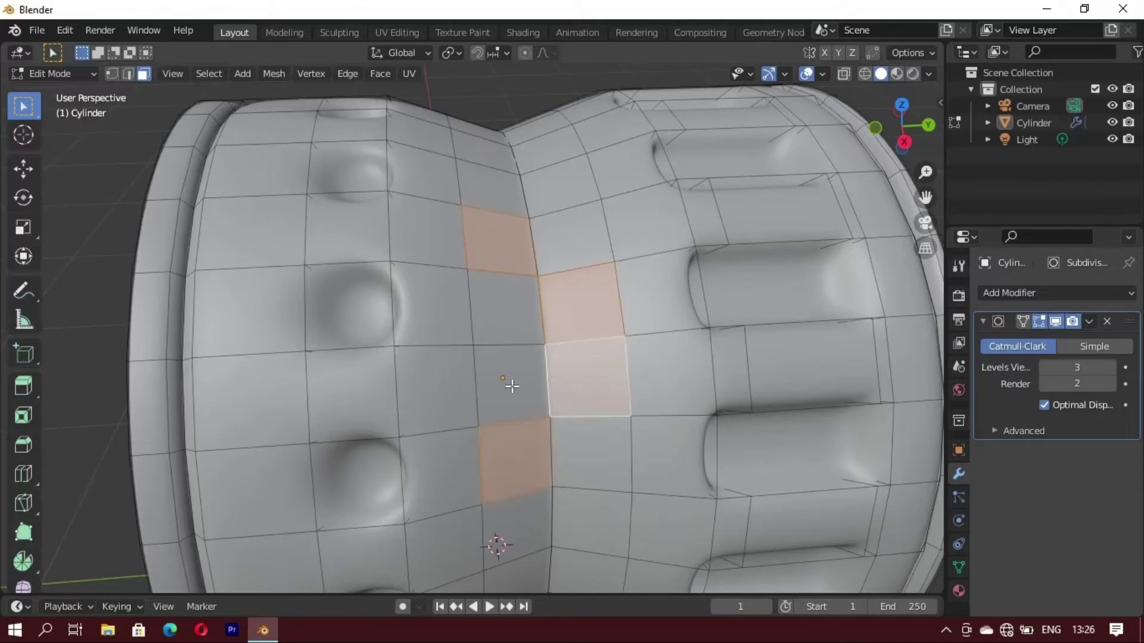
{"action": "left_click", "coordinate": [510, 386], "text": "shift"}
{"action": "left_click", "coordinate": [584, 388], "text": "shift"}
{"action": "left_click", "coordinate": [532, 462], "text": "shift"}
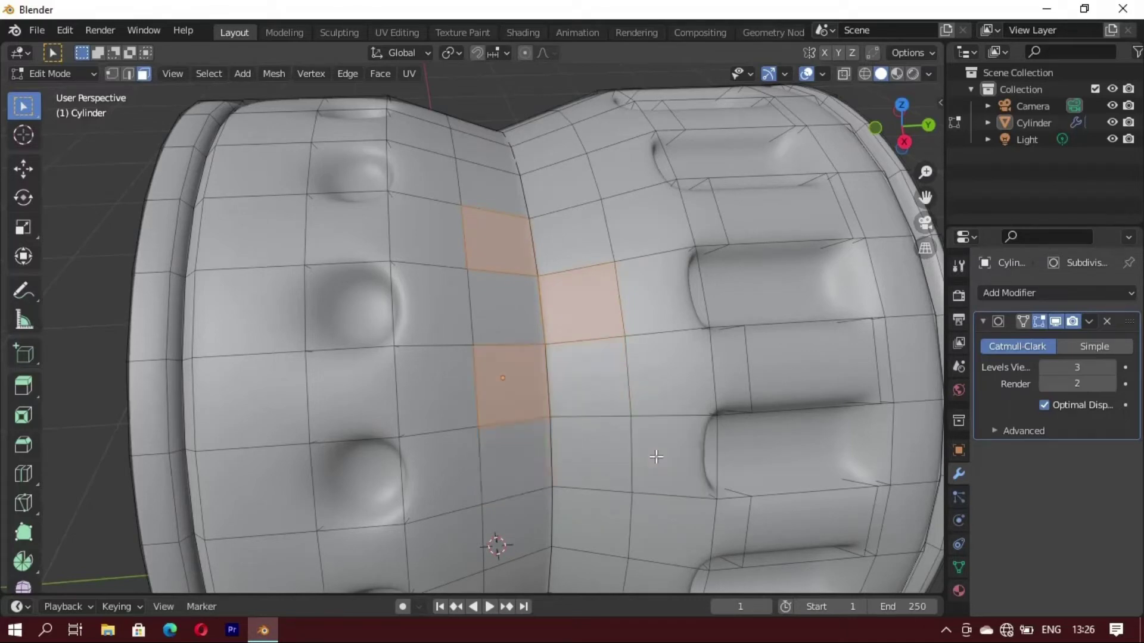
{"action": "left_click", "coordinate": [592, 454], "text": "shift"}
{"action": "mouse_move", "coordinate": [584, 470]}
{"action": "middle_mouse_down"}
{"action": "mouse_move", "coordinate": [572, 350]}
{"action": "mouse_move", "coordinate": [524, 201]}
{"action": "middle_mouse_up"}
{"action": "left_click", "coordinate": [518, 181], "text": "shift"}
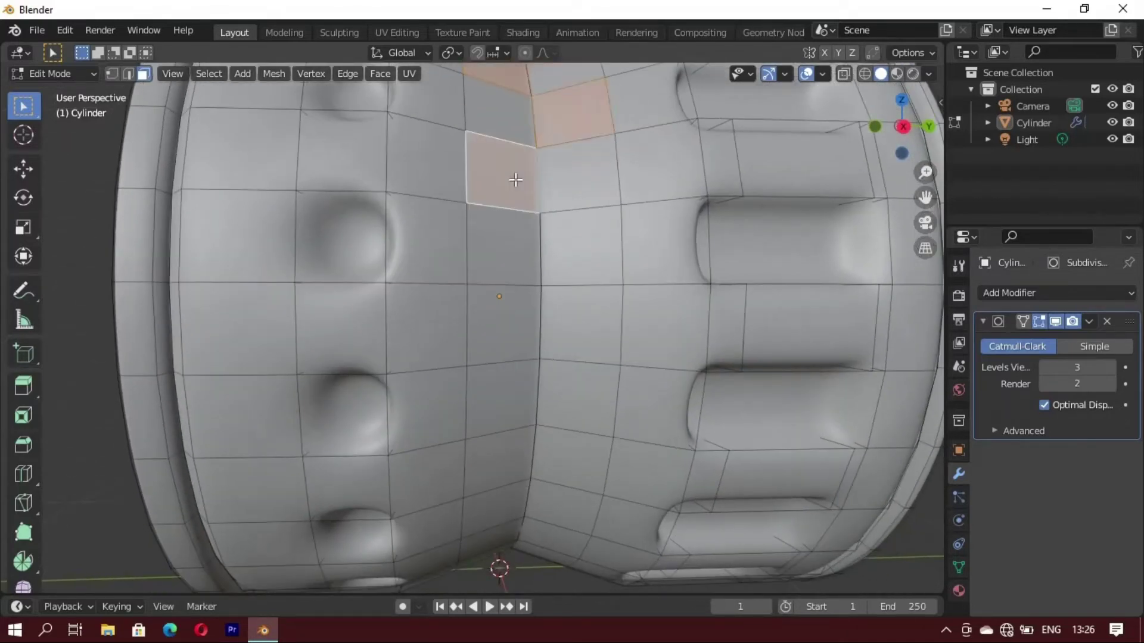
{"action": "left_click", "coordinate": [581, 255], "text": "shift"}
{"action": "left_click", "coordinate": [512, 321], "text": "shift"}
{"action": "left_click", "coordinate": [566, 393], "text": "shift"}
{"action": "left_click", "coordinate": [487, 463], "text": "shift"}
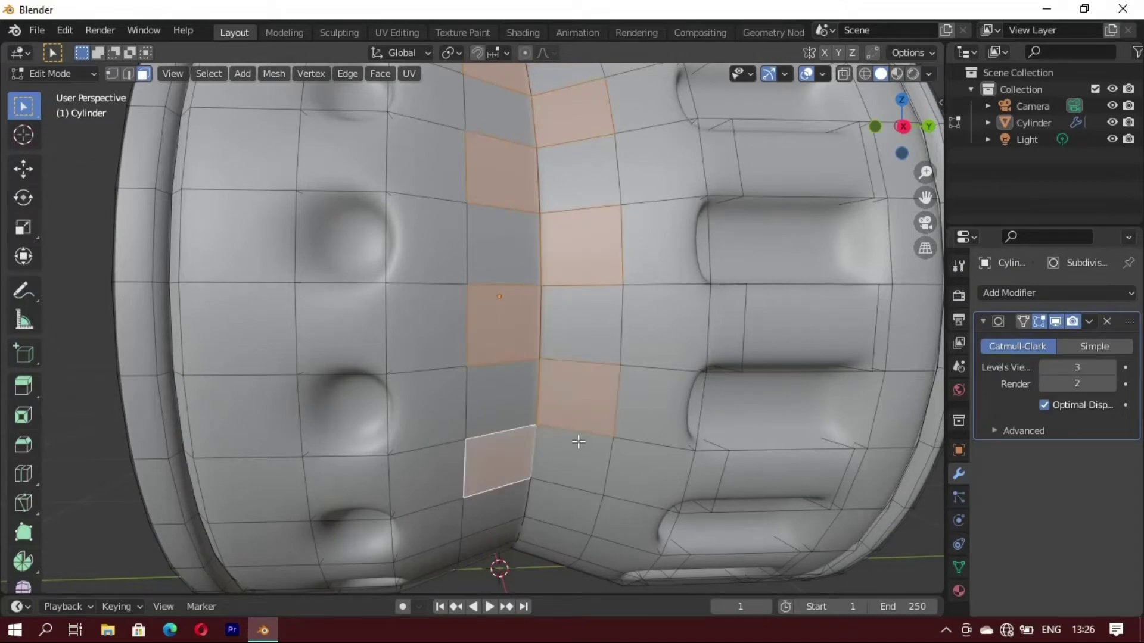
{"action": "middle_click_drag", "start_coordinate": [578, 439], "coordinate": [490, 190]}
{"action": "left_click", "coordinate": [492, 221], "text": "shift"}
{"action": "left_click", "coordinate": [418, 286], "text": "shift"}
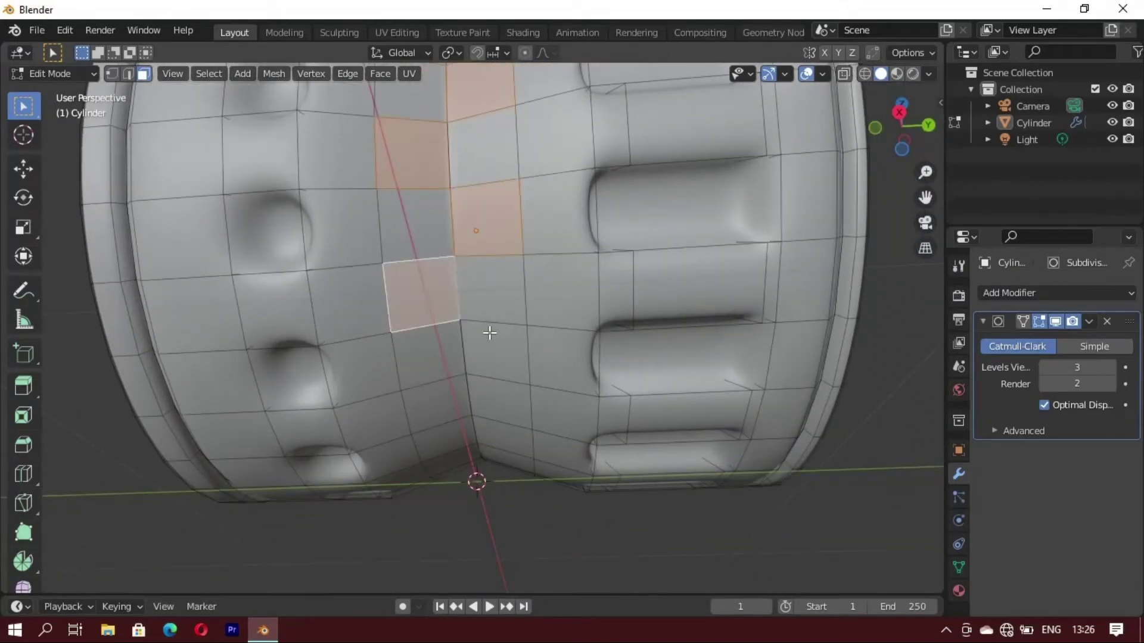
{"action": "left_click", "coordinate": [506, 361], "text": "shift"}
{"action": "left_click", "coordinate": [446, 419], "text": "shift"}
Step: Extend the alternating checker selection to the remaining waist faces around the barrel
{"action": "mouse_move", "coordinate": [534, 394]}
{"action": "middle_mouse_down"}
{"action": "mouse_move", "coordinate": [592, 426]}
{"action": "mouse_move", "coordinate": [603, 395]}
{"action": "mouse_move", "coordinate": [592, 339]}
{"action": "middle_mouse_up"}
{"action": "left_click", "coordinate": [563, 278], "text": "shift"}
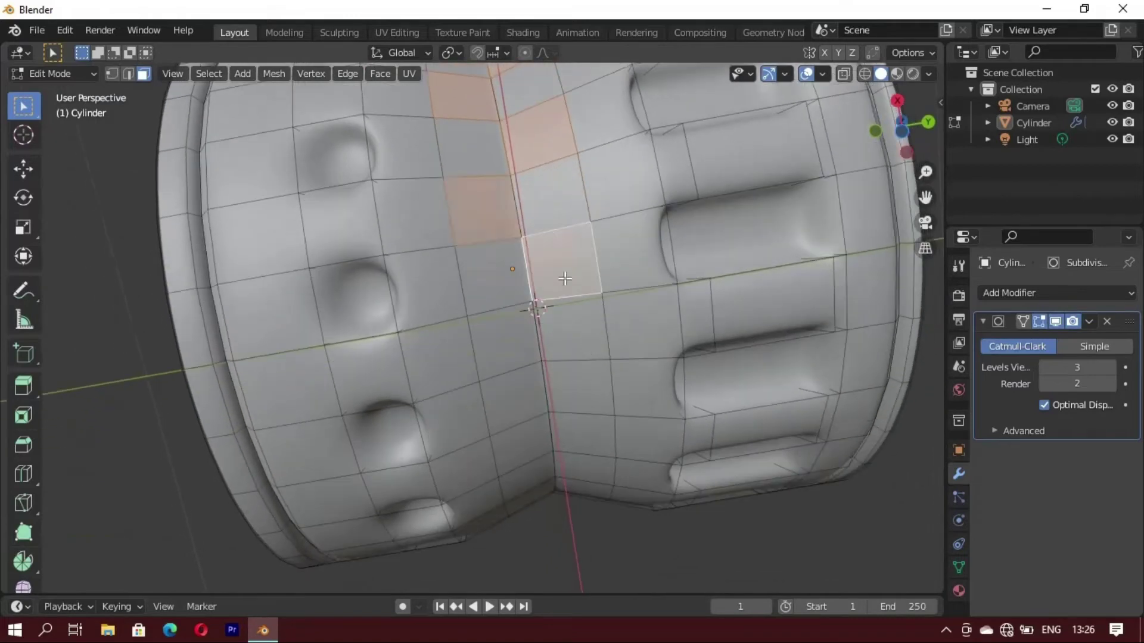
{"action": "left_click", "coordinate": [503, 346], "text": "shift"}
{"action": "left_click", "coordinate": [564, 408], "text": "shift"}
{"action": "left_click", "coordinate": [517, 449], "text": "shift"}
{"action": "left_click", "coordinate": [584, 470], "text": "shift"}
{"action": "mouse_move", "coordinate": [584, 469]}
{"action": "middle_mouse_down"}
{"action": "mouse_move", "coordinate": [584, 442]}
{"action": "mouse_move", "coordinate": [440, 369]}
{"action": "mouse_move", "coordinate": [620, 357]}
{"action": "middle_mouse_up"}
{"action": "left_click", "coordinate": [493, 211], "text": "shift"}
{"action": "left_click", "coordinate": [564, 282], "text": "shift"}
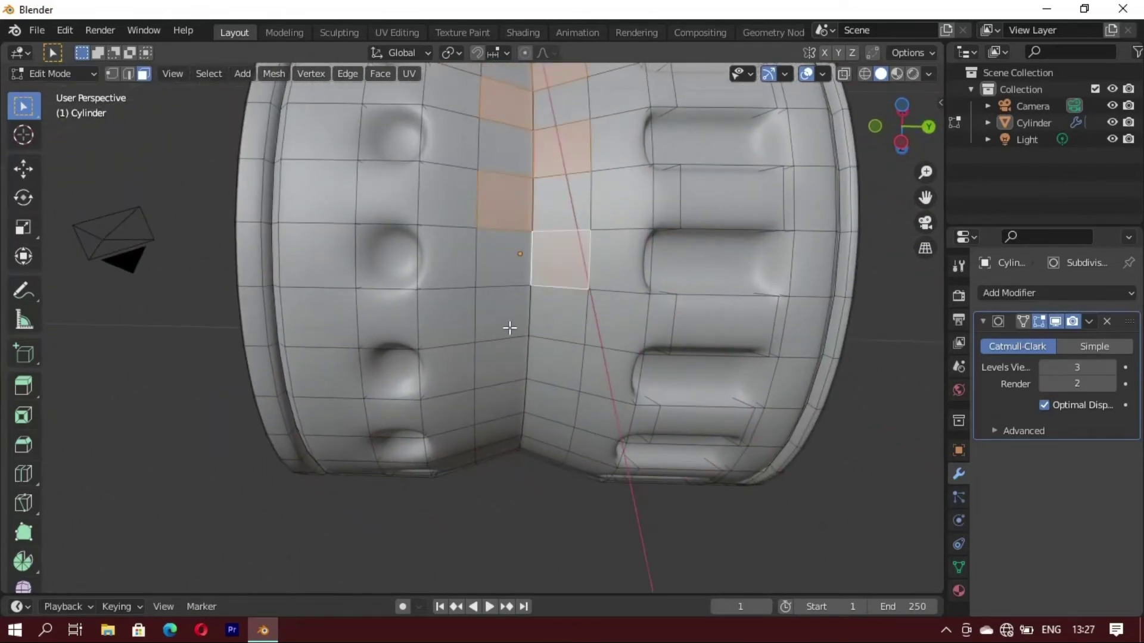
{"action": "left_click", "coordinate": [498, 327], "text": "shift"}
{"action": "left_click", "coordinate": [561, 376], "text": "shift"}
{"action": "left_click", "coordinate": [508, 407], "text": "shift"}
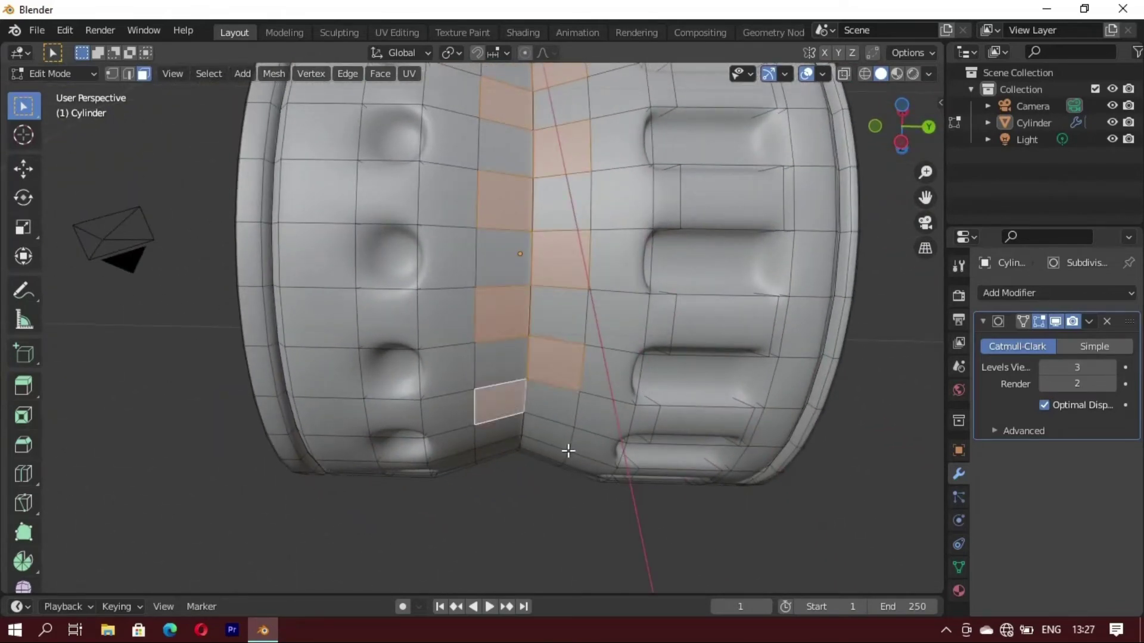
{"action": "middle_click_drag", "start_coordinate": [568, 451], "coordinate": [536, 250]}
{"action": "scroll", "coordinate": [536, 250], "scroll_direction": "up", "scroll_amount": 4}
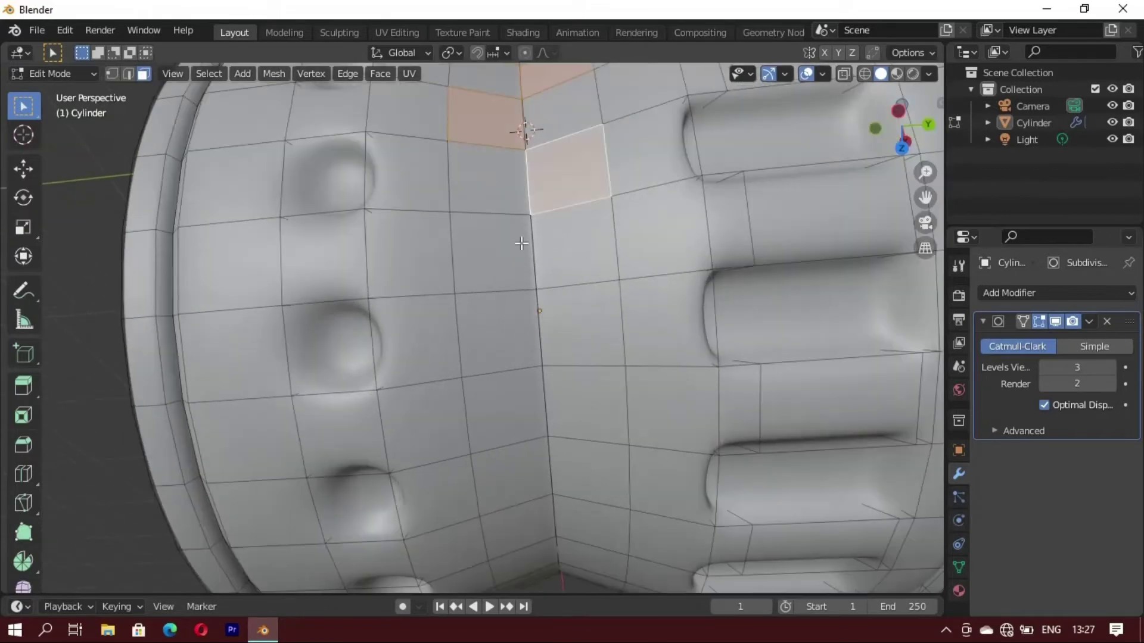
{"action": "left_click", "coordinate": [492, 264], "text": "shift"}
{"action": "left_click", "coordinate": [579, 334], "text": "shift"}
{"action": "left_click", "coordinate": [518, 409], "text": "shift"}
{"action": "left_click", "coordinate": [595, 477], "text": "shift"}
{"action": "left_click", "coordinate": [523, 530], "text": "shift"}
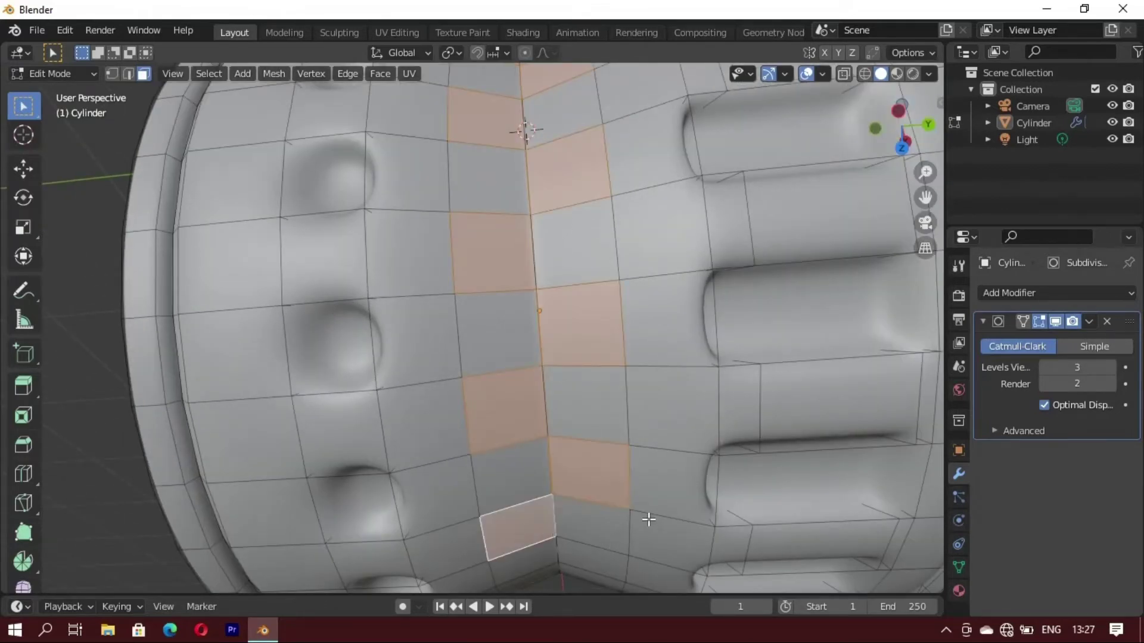
{"action": "middle_click_drag", "start_coordinate": [648, 519], "coordinate": [619, 363]}
{"action": "left_click", "coordinate": [629, 350], "text": "shift"}
{"action": "scroll", "coordinate": [707, 502], "scroll_direction": "down", "scroll_amount": 2}
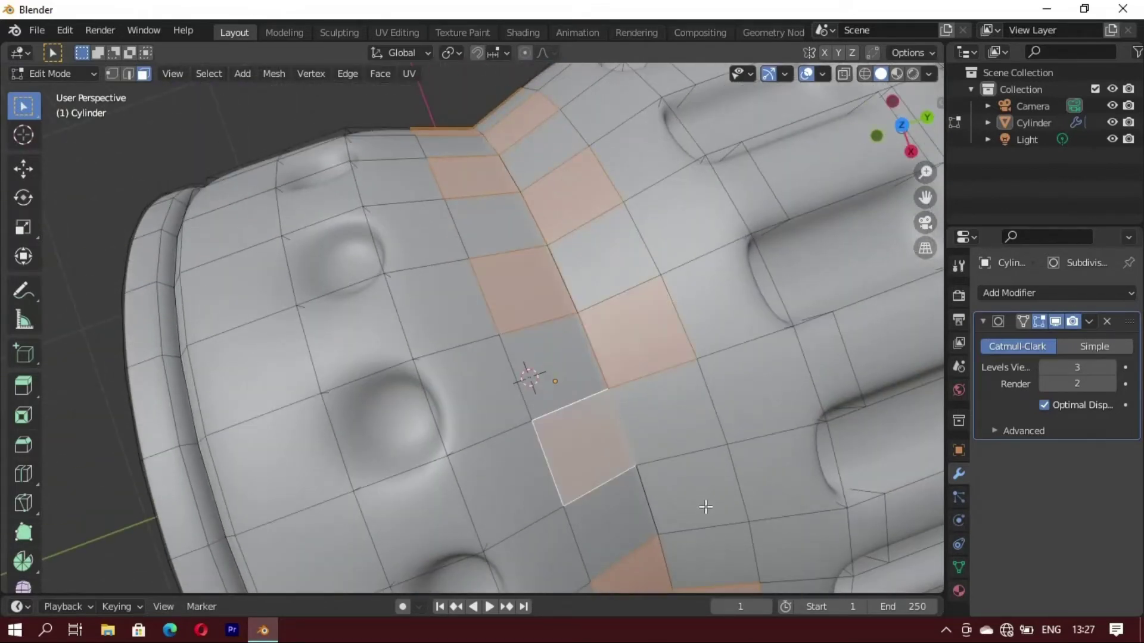
{"action": "scroll", "coordinate": [707, 503], "scroll_direction": "down", "scroll_amount": 3}
{"action": "mouse_move", "coordinate": [707, 502]}
{"action": "middle_mouse_down"}
{"action": "mouse_move", "coordinate": [707, 446]}
{"action": "mouse_move", "coordinate": [561, 423]}
{"action": "mouse_move", "coordinate": [596, 531]}
{"action": "mouse_move", "coordinate": [588, 451]}
{"action": "middle_mouse_up"}
{"action": "scroll", "coordinate": [561, 423], "scroll_direction": "down", "scroll_amount": 3}
{"action": "scroll", "coordinate": [588, 451], "scroll_direction": "up", "scroll_amount": 5}
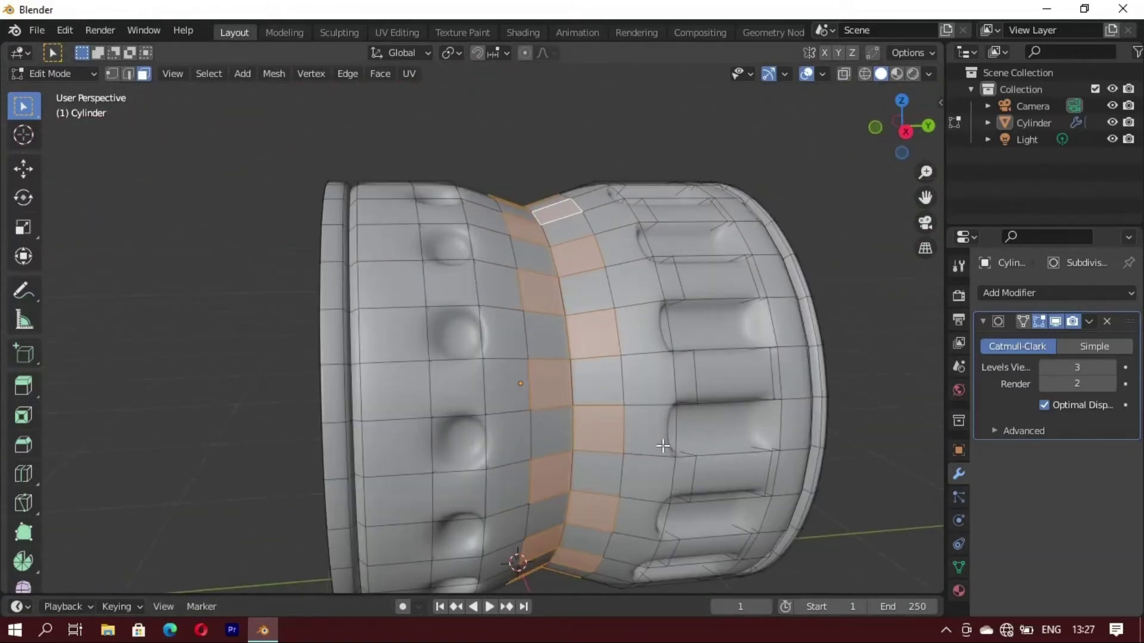
{"action": "middle_click_drag", "start_coordinate": [663, 446], "coordinate": [635, 422]}
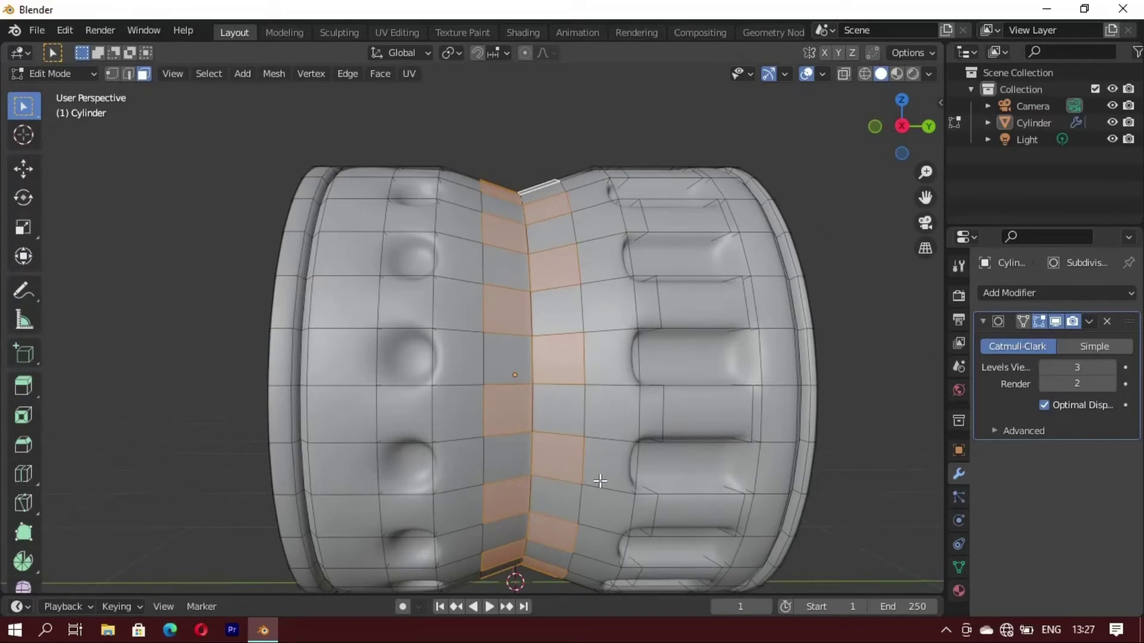
Step: Scale the selected checker faces down slightly and preview the smoothed barrel
{"action": "key", "text": "s"}
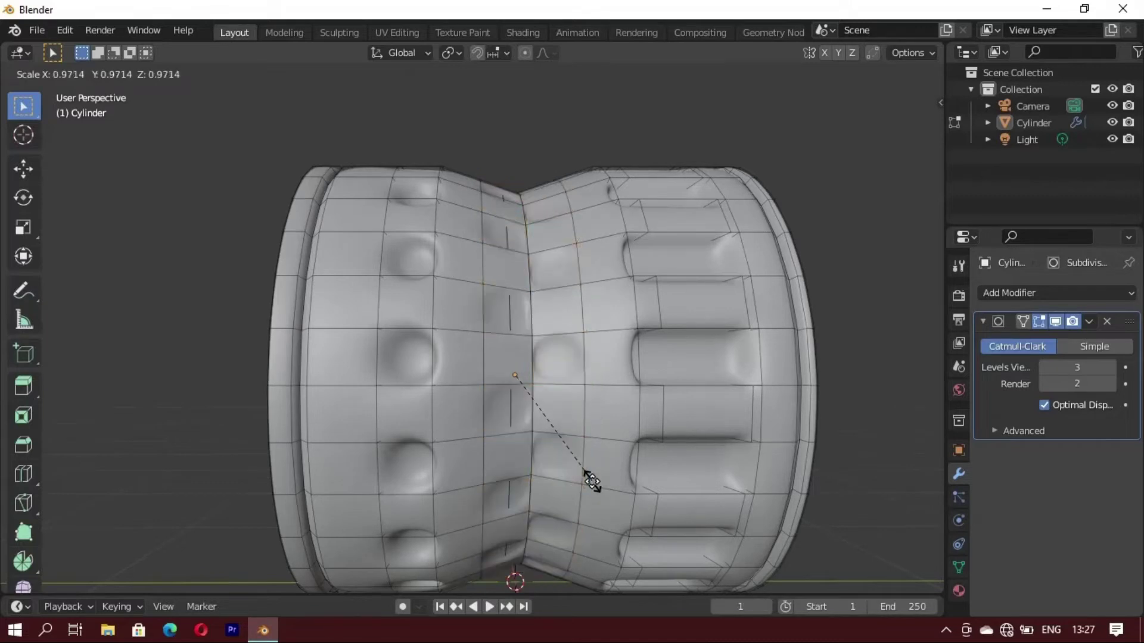
{"action": "left_click", "coordinate": [592, 482]}
{"action": "mouse_move", "coordinate": [592, 481]}
{"action": "middle_mouse_down"}
{"action": "mouse_move", "coordinate": [556, 454]}
{"action": "mouse_move", "coordinate": [500, 448]}
{"action": "mouse_move", "coordinate": [533, 453]}
{"action": "mouse_move", "coordinate": [474, 498]}
{"action": "mouse_move", "coordinate": [530, 349]}
{"action": "mouse_move", "coordinate": [620, 403]}
{"action": "mouse_move", "coordinate": [480, 449]}
{"action": "mouse_move", "coordinate": [428, 419]}
{"action": "mouse_move", "coordinate": [518, 427]}
{"action": "mouse_move", "coordinate": [560, 402]}
{"action": "mouse_move", "coordinate": [556, 421]}
{"action": "mouse_move", "coordinate": [524, 422]}
{"action": "middle_mouse_up"}
{"action": "key", "text": "Tab"}
{"action": "scroll", "coordinate": [536, 349], "scroll_direction": "up", "scroll_amount": 5}
{"action": "scroll", "coordinate": [546, 355], "scroll_direction": "down", "scroll_amount": 5}
{"action": "key", "text": "Tab"}
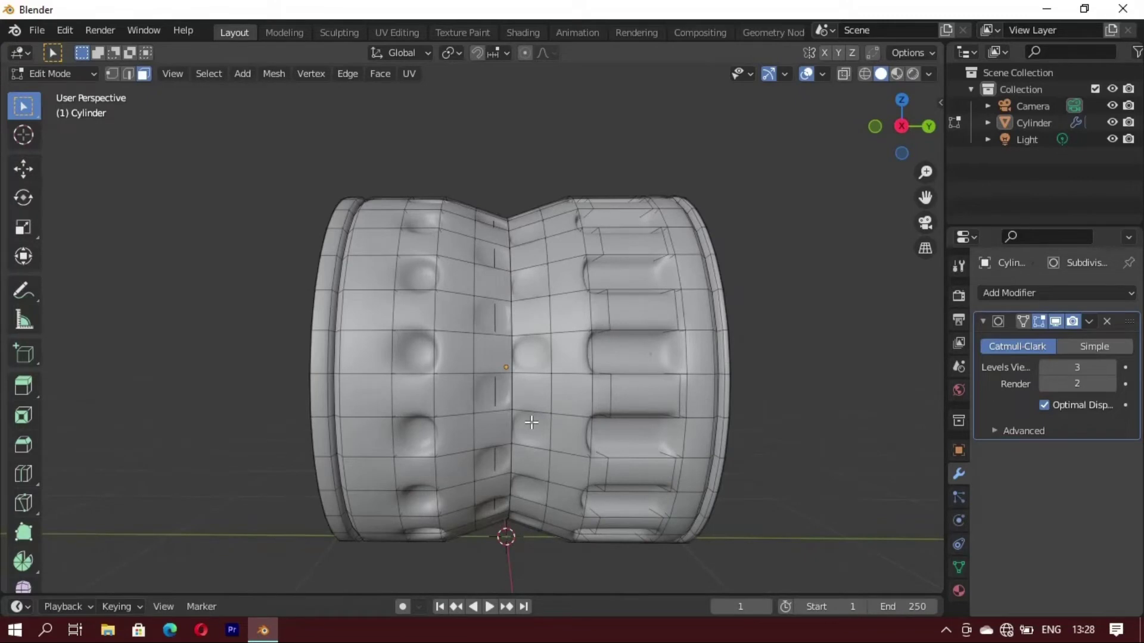
Step: Inset the checker faces into round discs and preview them on the smoothed barrel
{"action": "key", "text": "i"}
{"action": "left_click", "coordinate": [531, 422]}
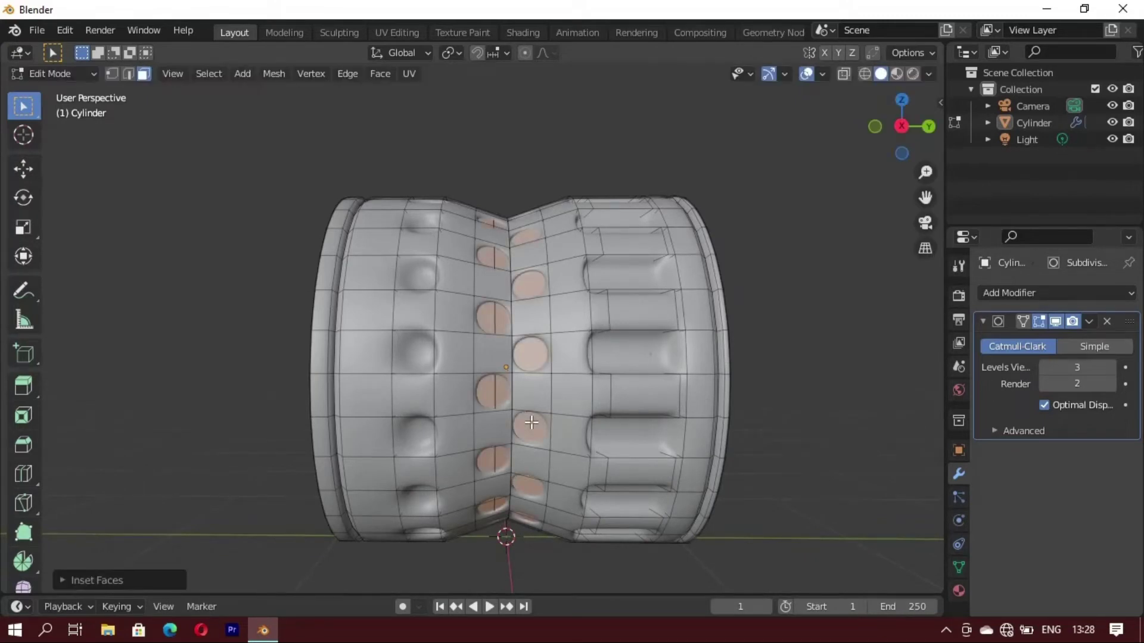
{"action": "key", "text": "Tab"}
{"action": "mouse_move", "coordinate": [534, 414]}
{"action": "middle_mouse_down"}
{"action": "mouse_move", "coordinate": [542, 476]}
{"action": "mouse_move", "coordinate": [463, 427]}
{"action": "mouse_move", "coordinate": [493, 423]}
{"action": "middle_mouse_up"}
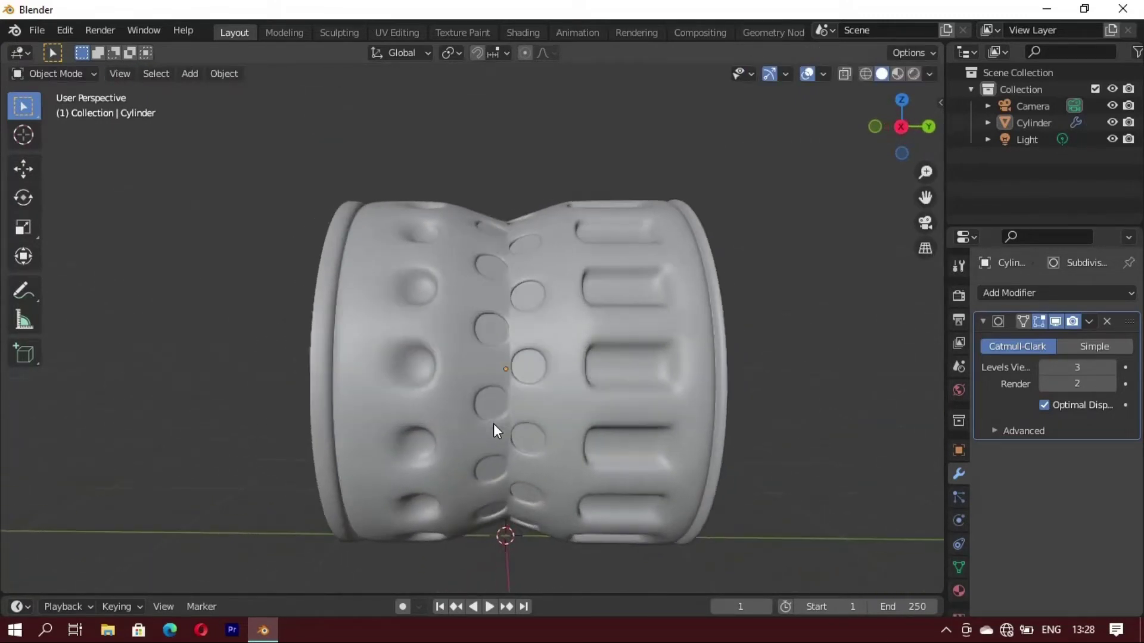
{"action": "key", "text": "Tab"}
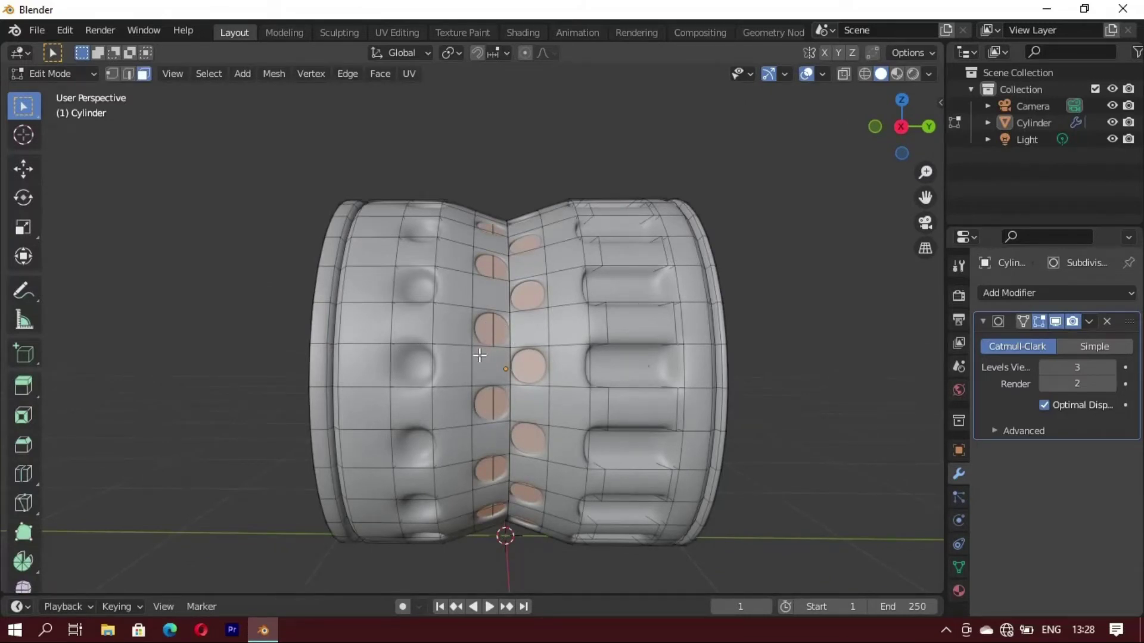
{"action": "key", "text": "ctrl+KP_Add"}
{"action": "key", "text": "ctrl+KP_Add"}
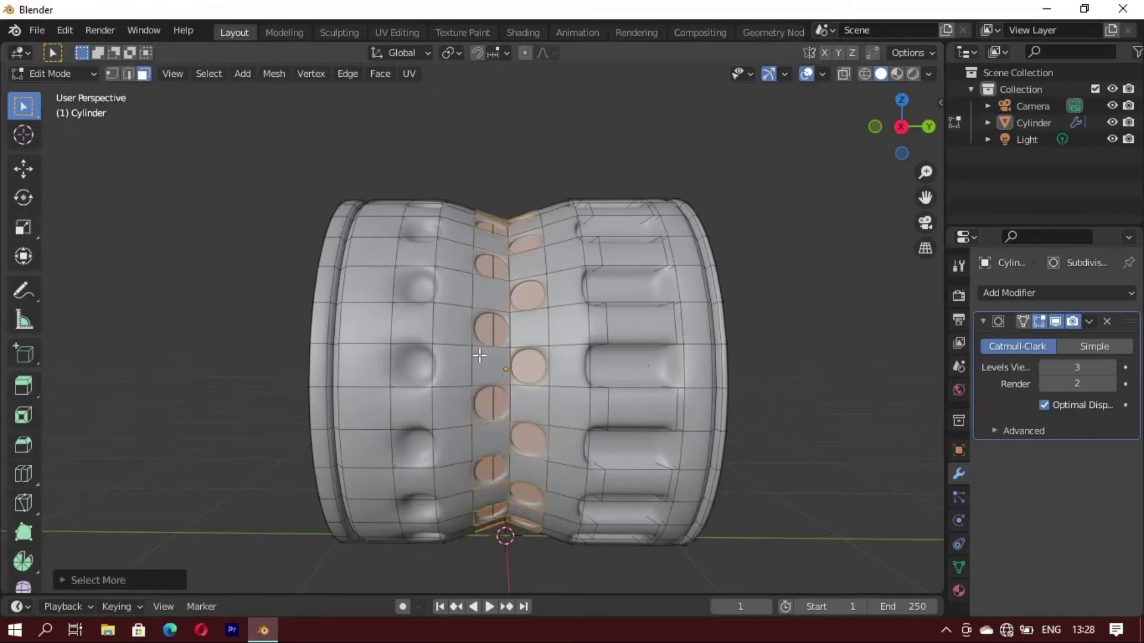
{"action": "key", "text": "ctrl+KP_Add"}
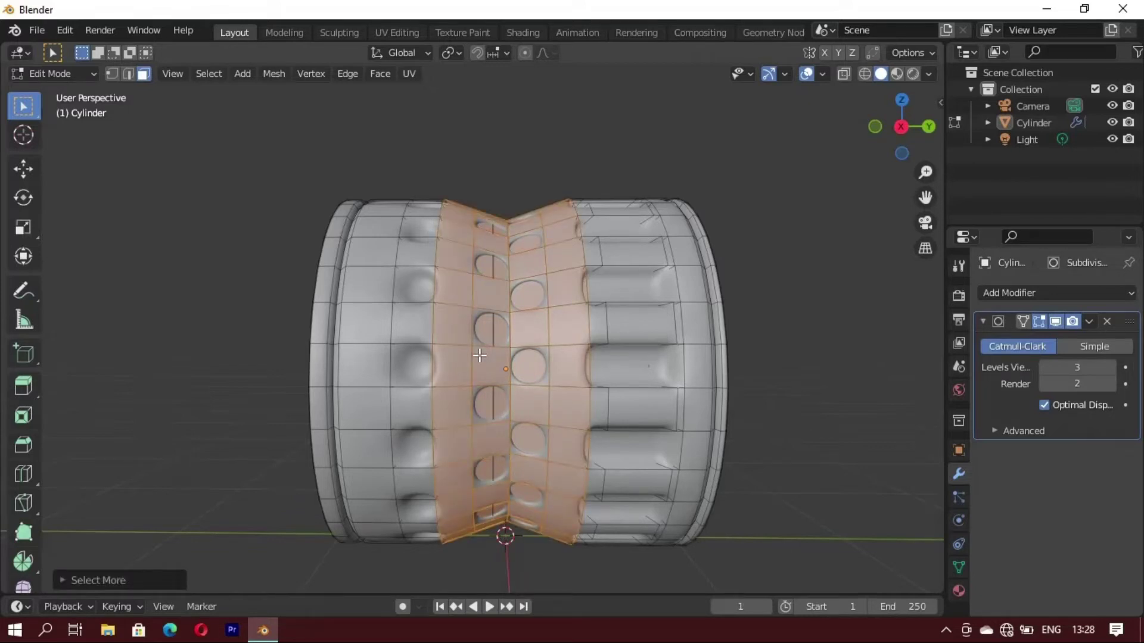
{"action": "key", "text": "ctrl+KP_Subtract"}
{"action": "mouse_move", "coordinate": [503, 351]}
{"action": "middle_mouse_down"}
{"action": "mouse_move", "coordinate": [730, 378]}
{"action": "mouse_move", "coordinate": [386, 422]}
{"action": "mouse_move", "coordinate": [506, 364]}
{"action": "mouse_move", "coordinate": [511, 348]}
{"action": "middle_mouse_up"}
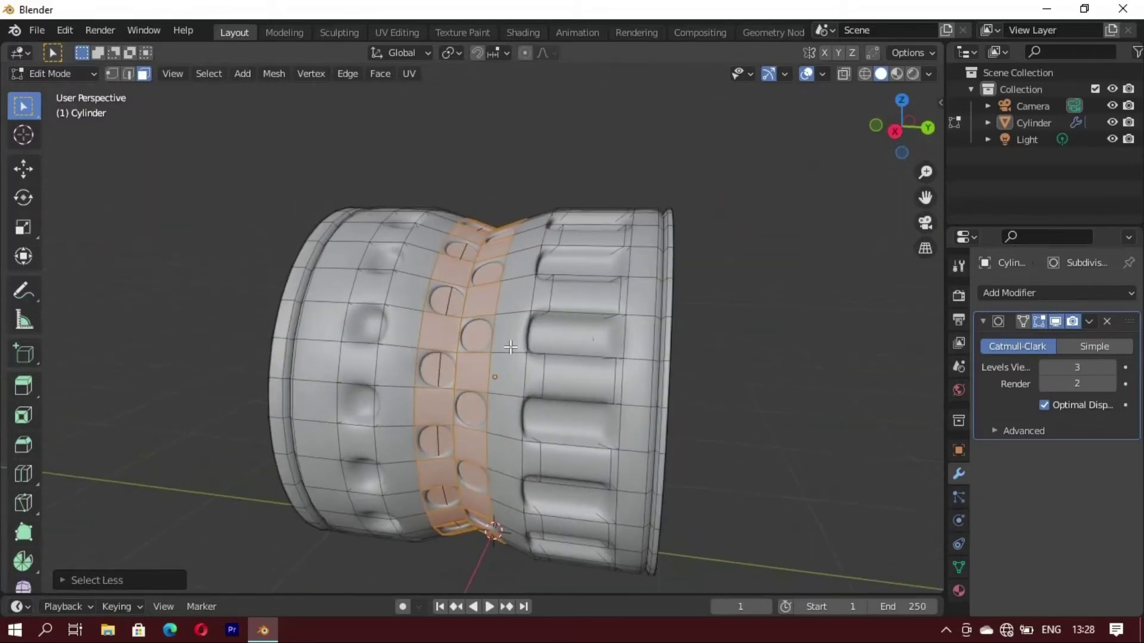
{"action": "key", "text": "p"}
{"action": "left_click", "coordinate": [510, 347]}
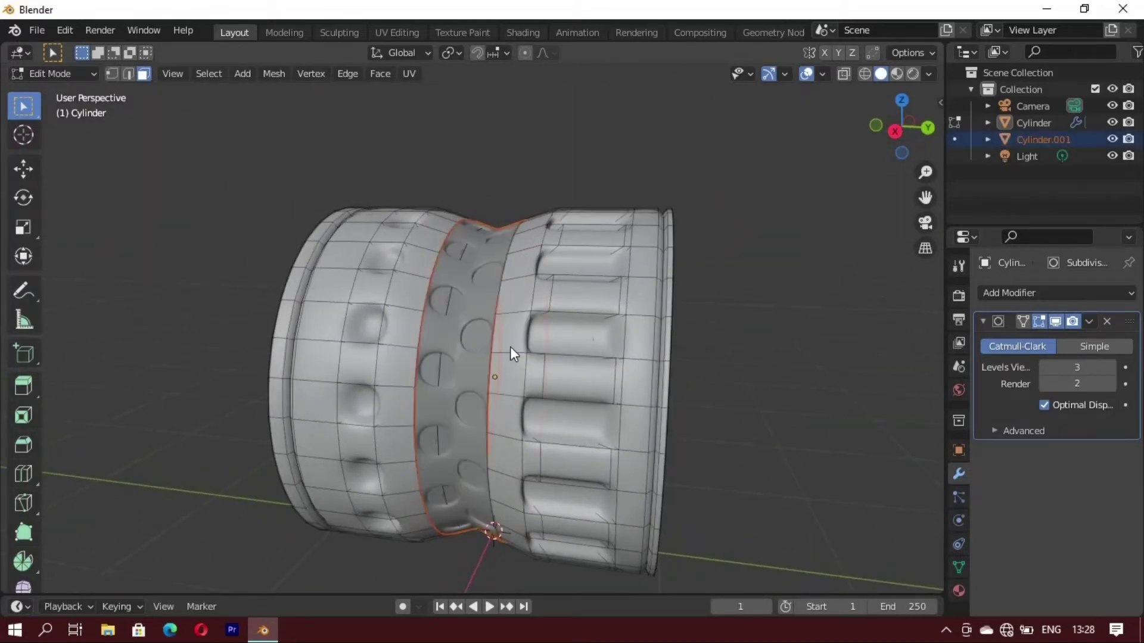
{"action": "middle_click_drag", "start_coordinate": [447, 433], "coordinate": [502, 420]}
{"action": "key", "text": "Tab"}
{"action": "left_click", "coordinate": [782, 268]}
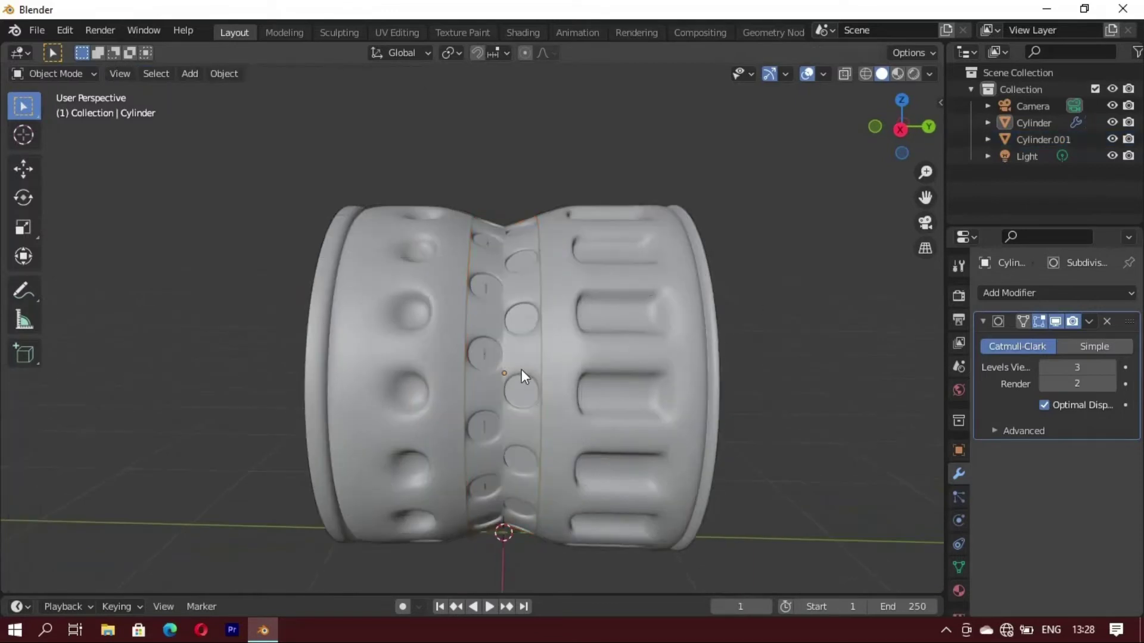
{"action": "mouse_move", "coordinate": [520, 369]}
{"action": "middle_mouse_down"}
{"action": "mouse_move", "coordinate": [498, 430]}
{"action": "mouse_move", "coordinate": [467, 392]}
{"action": "middle_mouse_up"}
{"action": "left_click", "coordinate": [472, 343]}
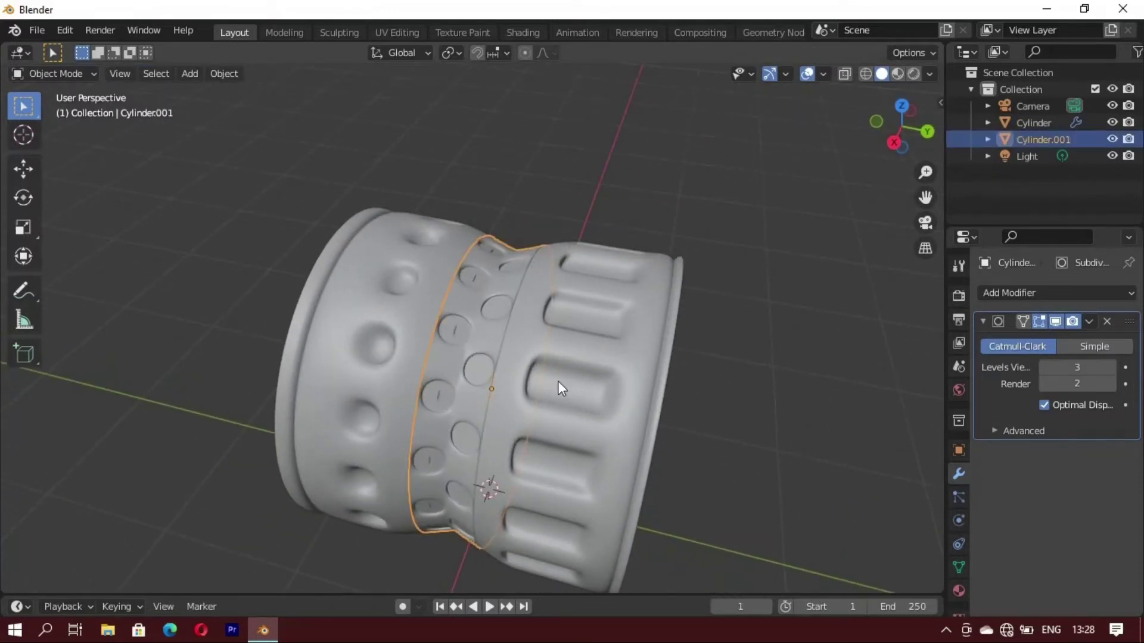
{"action": "left_click", "coordinate": [766, 426]}
{"action": "mouse_move", "coordinate": [766, 426]}
{"action": "middle_mouse_down"}
{"action": "mouse_move", "coordinate": [581, 453]}
{"action": "mouse_move", "coordinate": [561, 328]}
{"action": "mouse_move", "coordinate": [742, 455]}
{"action": "mouse_move", "coordinate": [518, 413]}
{"action": "mouse_move", "coordinate": [380, 478]}
{"action": "mouse_move", "coordinate": [672, 456]}
{"action": "mouse_move", "coordinate": [552, 470]}
{"action": "mouse_move", "coordinate": [532, 452]}
{"action": "middle_mouse_up"}
{"action": "scroll", "coordinate": [581, 365], "scroll_direction": "up", "scroll_amount": 3}
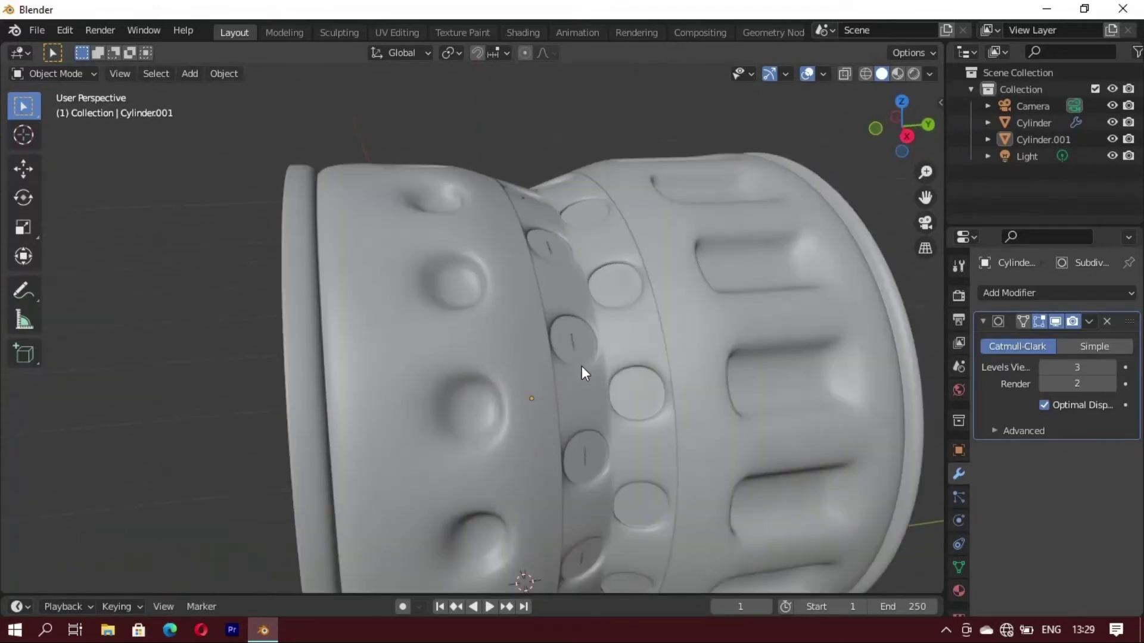
{"action": "middle_click_drag", "start_coordinate": [581, 366], "coordinate": [572, 344]}
{"action": "left_click", "coordinate": [572, 344]}
{"action": "left_click", "coordinate": [572, 344]}
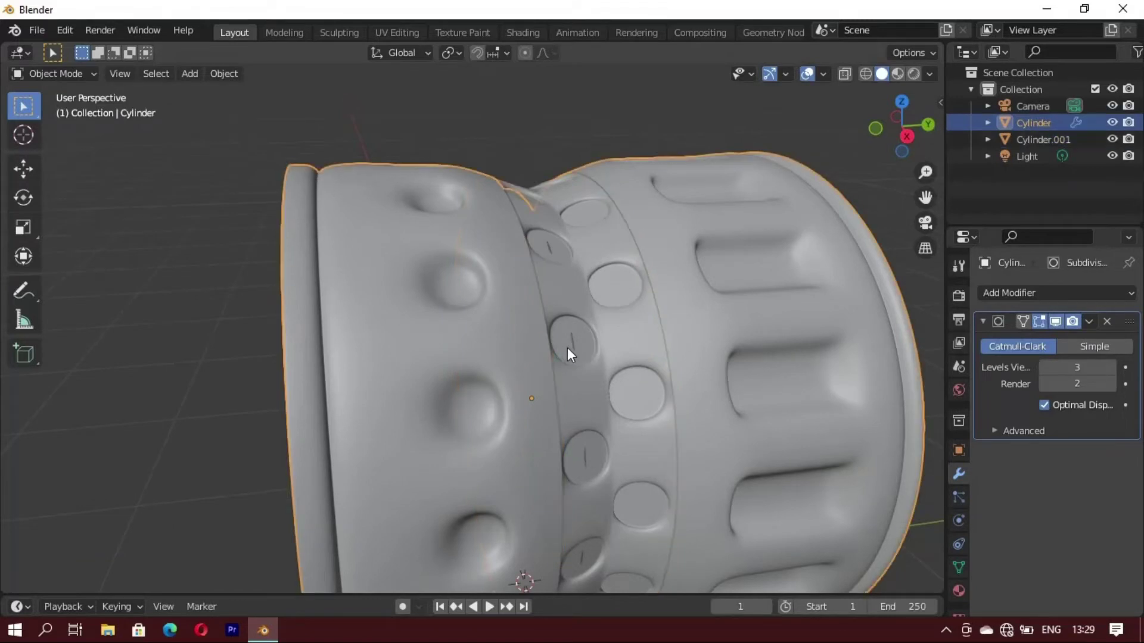
{"action": "scroll", "coordinate": [567, 348], "scroll_direction": "down", "scroll_amount": 5}
{"action": "left_click", "coordinate": [296, 374]}
{"action": "mouse_move", "coordinate": [296, 374]}
{"action": "middle_mouse_down"}
{"action": "mouse_move", "coordinate": [477, 442]}
{"action": "mouse_move", "coordinate": [453, 380]}
{"action": "middle_mouse_up"}
{"action": "scroll", "coordinate": [442, 397], "scroll_direction": "up", "scroll_amount": 3}
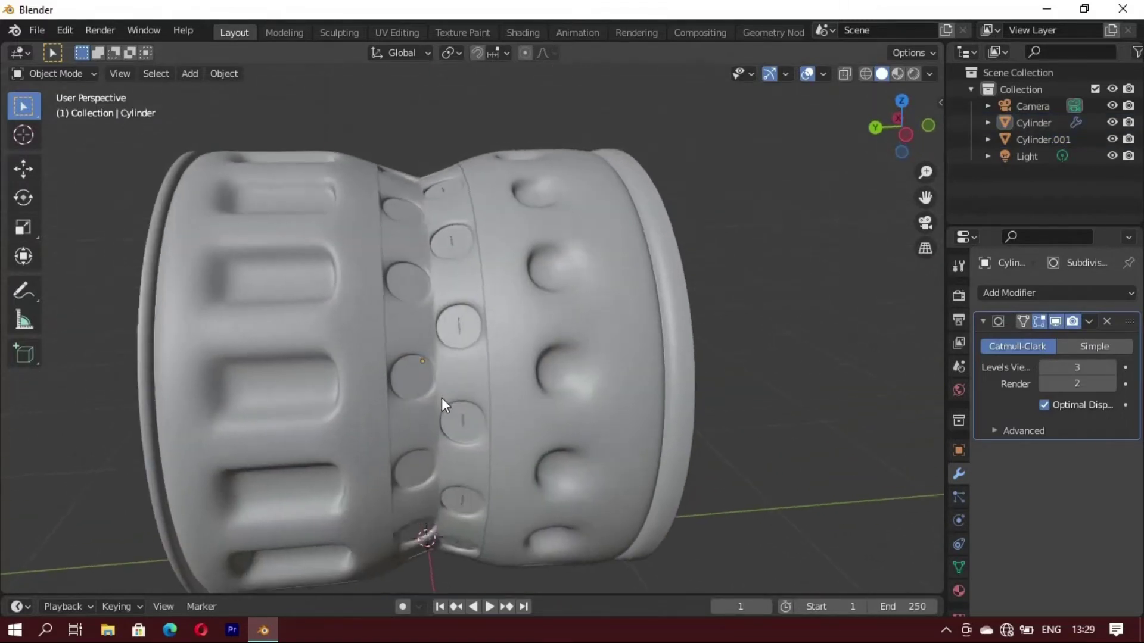
{"action": "scroll", "coordinate": [439, 359], "scroll_direction": "up", "scroll_amount": 2}
{"action": "mouse_move", "coordinate": [392, 406]}
{"action": "middle_mouse_down"}
{"action": "mouse_move", "coordinate": [453, 415]}
{"action": "mouse_move", "coordinate": [235, 345]}
{"action": "middle_mouse_up"}
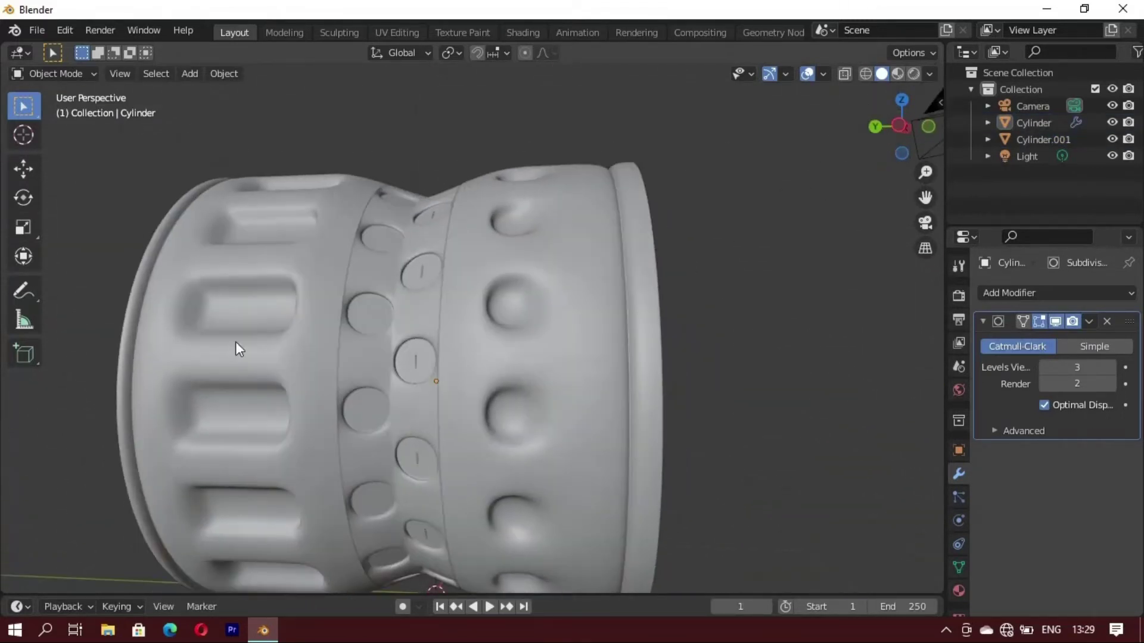
{"action": "scroll", "coordinate": [381, 366], "scroll_direction": "down", "scroll_amount": 3}
{"action": "mouse_move", "coordinate": [347, 374]}
{"action": "middle_mouse_down"}
{"action": "mouse_move", "coordinate": [558, 417]}
{"action": "mouse_move", "coordinate": [492, 449]}
{"action": "mouse_move", "coordinate": [315, 448]}
{"action": "mouse_move", "coordinate": [444, 417]}
{"action": "mouse_move", "coordinate": [421, 379]}
{"action": "mouse_move", "coordinate": [480, 423]}
{"action": "mouse_move", "coordinate": [540, 429]}
{"action": "mouse_move", "coordinate": [500, 439]}
{"action": "mouse_move", "coordinate": [699, 410]}
{"action": "middle_mouse_up"}
Step: Separate the right rim face loop, grown by one ring, into a new object, Cylinder.002
{"action": "key", "text": "Tab"}
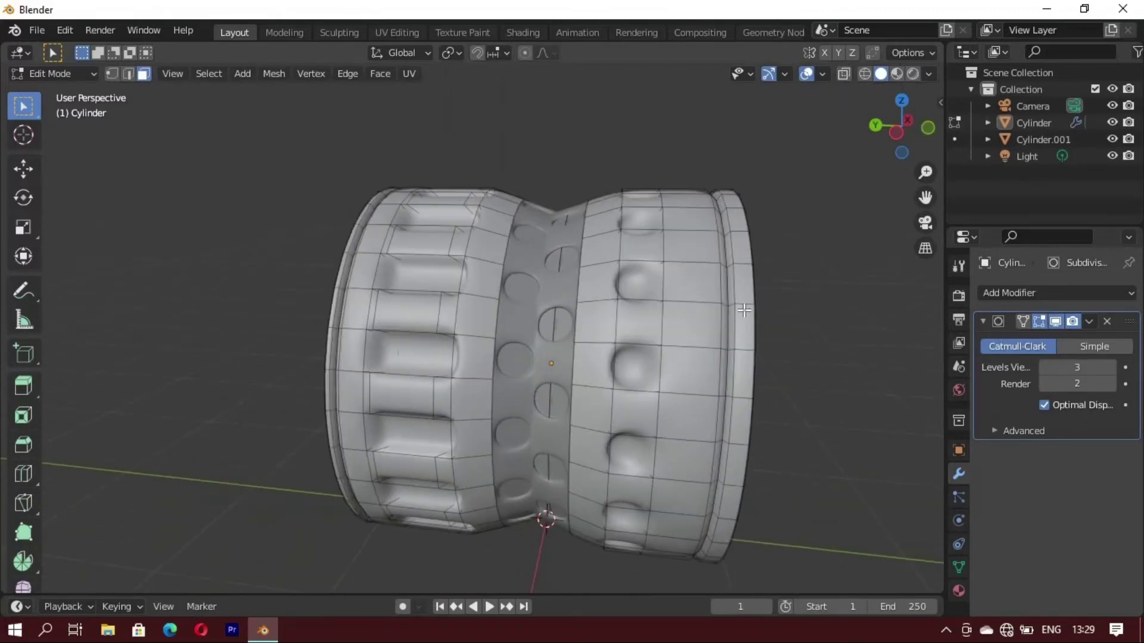
{"action": "left_click", "coordinate": [744, 306], "text": "alt"}
{"action": "key", "text": "ctrl+KP_Add"}
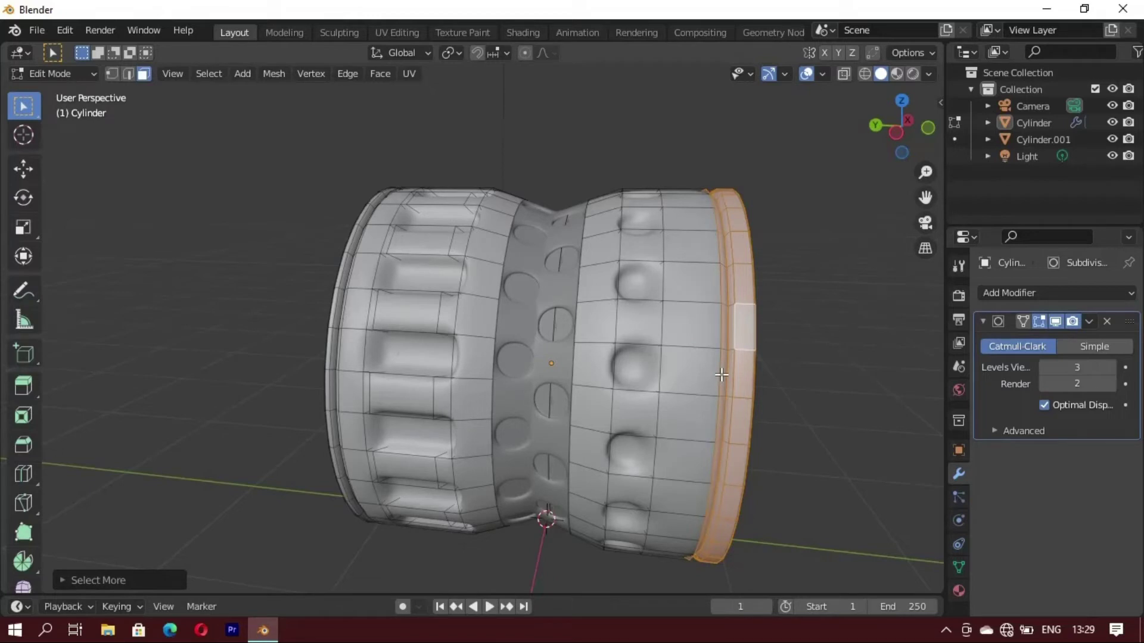
{"action": "key", "text": "p"}
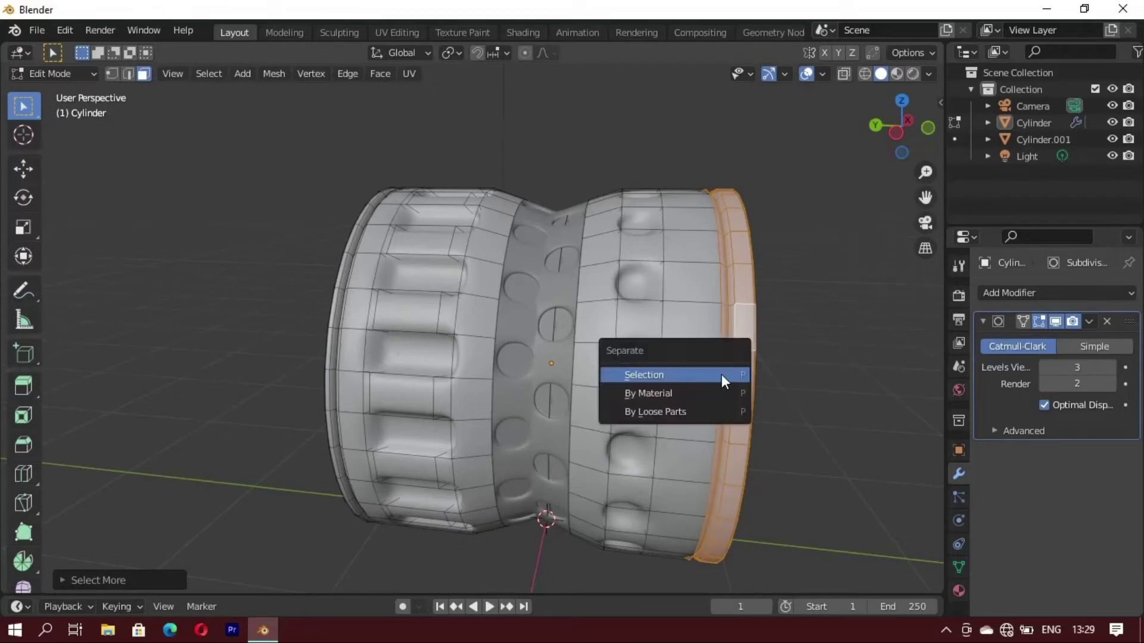
{"action": "left_click", "coordinate": [721, 374]}
{"action": "middle_click_drag", "start_coordinate": [674, 357], "coordinate": [329, 345]}
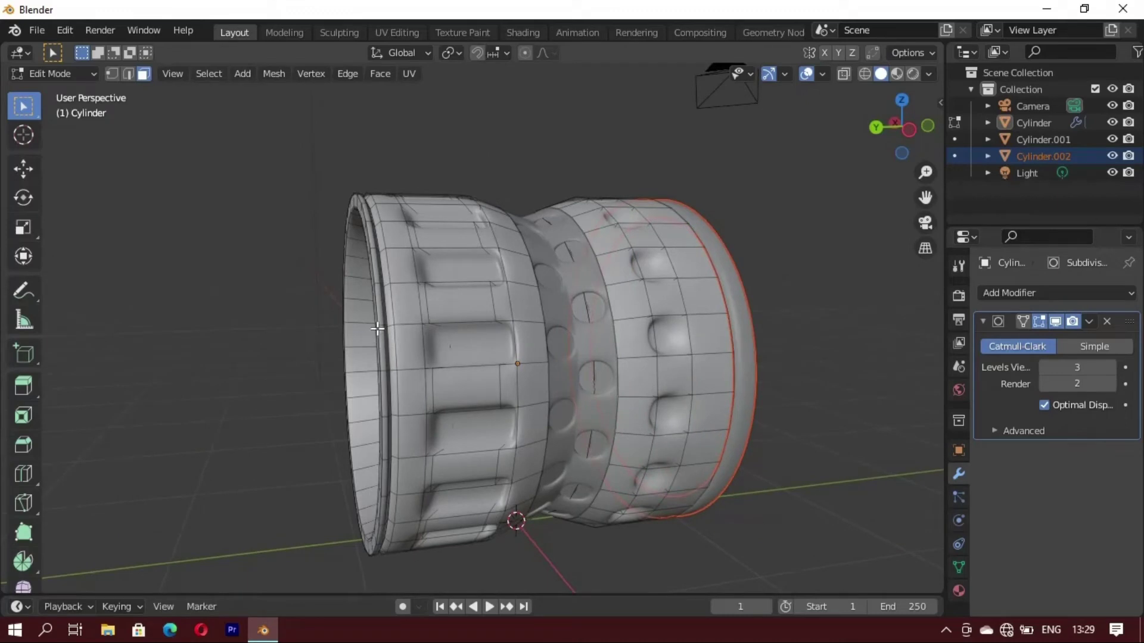
{"action": "middle_click_drag", "start_coordinate": [381, 326], "coordinate": [465, 297]}
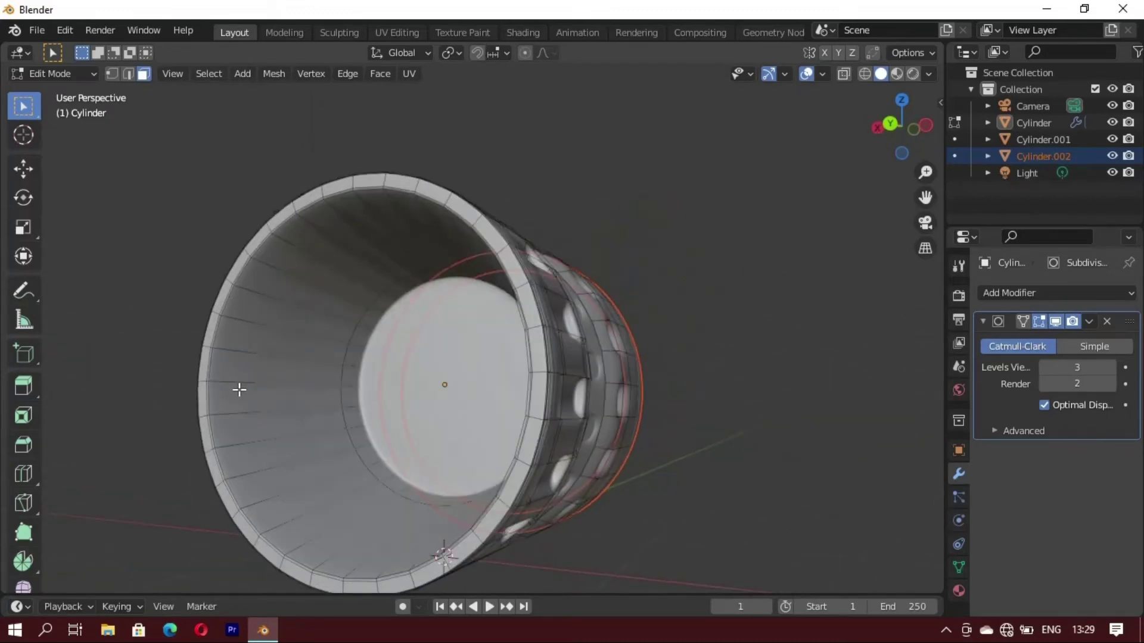
Step: Select the inner face loop, grow it three rings, and inspect the barrel's opening
{"action": "left_click", "coordinate": [238, 384], "text": "alt"}
{"action": "key", "text": "ctrl+KP_Add"}
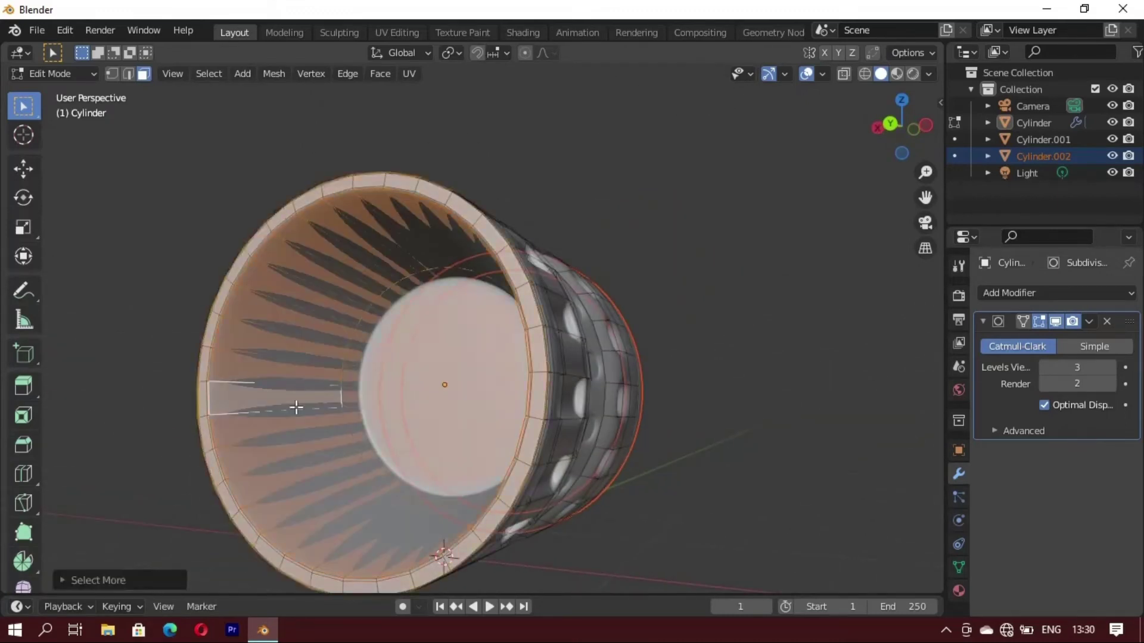
{"action": "key", "text": "ctrl+KP_Add"}
{"action": "key", "text": "ctrl+KP_Add"}
{"action": "key", "text": "ctrl+KP_Add"}
{"action": "key", "text": "ctrl+KP_Add"}
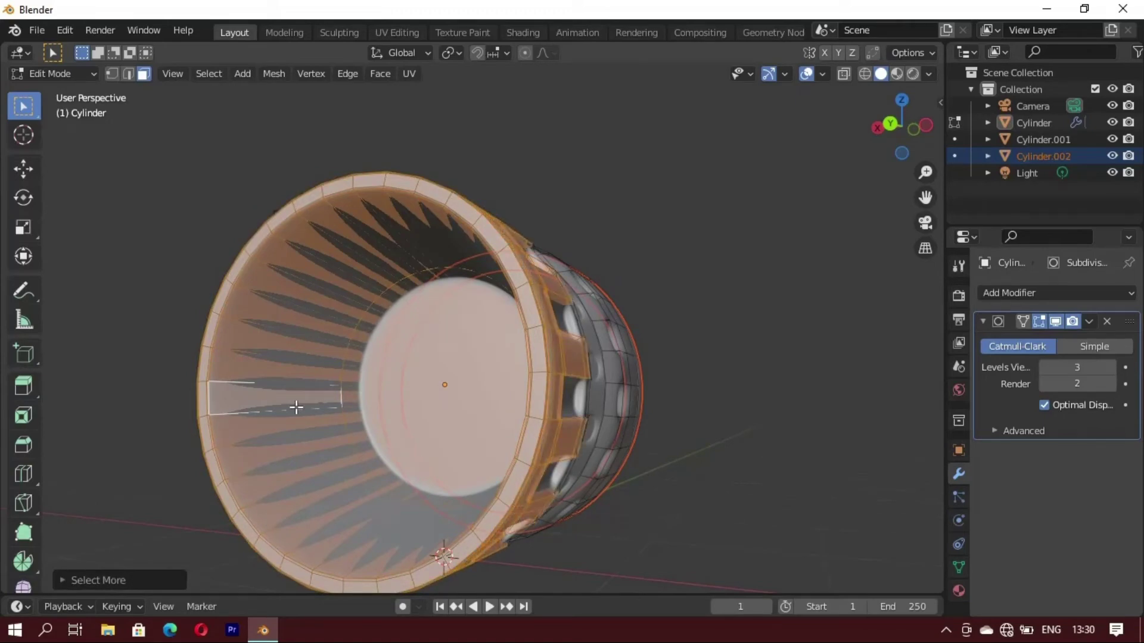
{"action": "key", "text": "ctrl+KP_Add"}
{"action": "mouse_move", "coordinate": [850, 351]}
{"action": "middle_mouse_down"}
{"action": "mouse_move", "coordinate": [618, 423]}
{"action": "mouse_move", "coordinate": [409, 365]}
{"action": "mouse_move", "coordinate": [546, 357]}
{"action": "mouse_move", "coordinate": [551, 377]}
{"action": "mouse_move", "coordinate": [462, 378]}
{"action": "mouse_move", "coordinate": [477, 396]}
{"action": "mouse_move", "coordinate": [546, 382]}
{"action": "middle_mouse_up"}
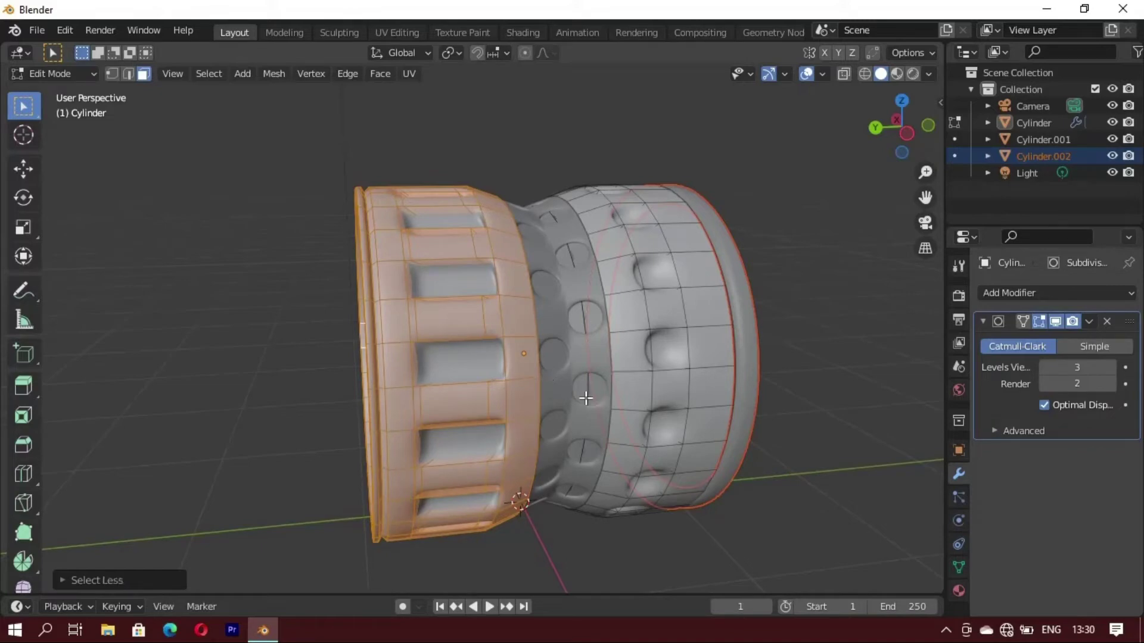
{"action": "mouse_move", "coordinate": [585, 399]}
{"action": "middle_mouse_down"}
{"action": "mouse_move", "coordinate": [498, 484]}
{"action": "mouse_move", "coordinate": [713, 429]}
{"action": "mouse_move", "coordinate": [533, 454]}
{"action": "mouse_move", "coordinate": [471, 416]}
{"action": "middle_mouse_up"}
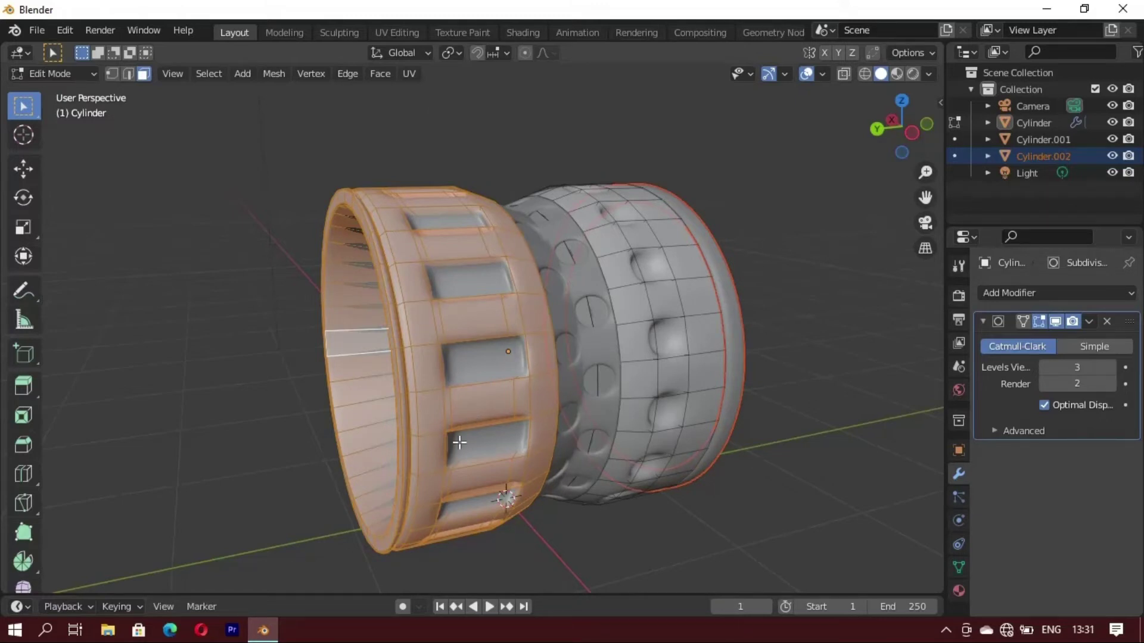
{"action": "mouse_move", "coordinate": [459, 442]}
{"action": "middle_mouse_down"}
{"action": "mouse_move", "coordinate": [605, 428]}
{"action": "mouse_move", "coordinate": [510, 428]}
{"action": "middle_mouse_up"}
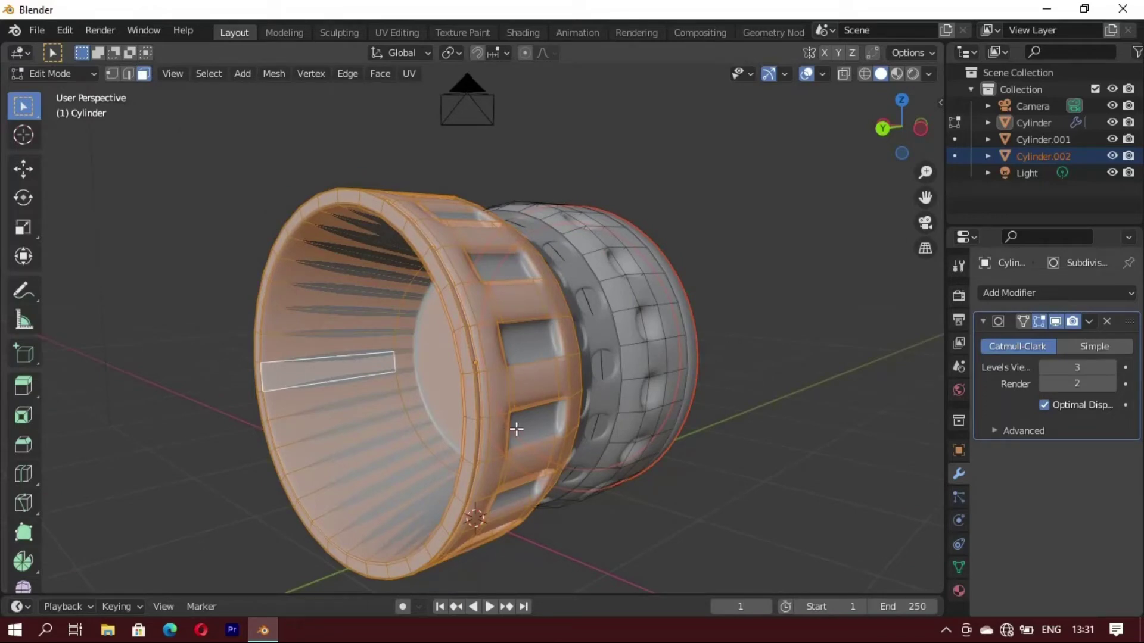
{"action": "mouse_move", "coordinate": [546, 427]}
{"action": "middle_mouse_down"}
{"action": "mouse_move", "coordinate": [617, 383]}
{"action": "mouse_move", "coordinate": [669, 393]}
{"action": "mouse_move", "coordinate": [531, 524]}
{"action": "mouse_move", "coordinate": [375, 353]}
{"action": "mouse_move", "coordinate": [167, 342]}
{"action": "middle_mouse_up"}
{"action": "key", "text": "Tab"}
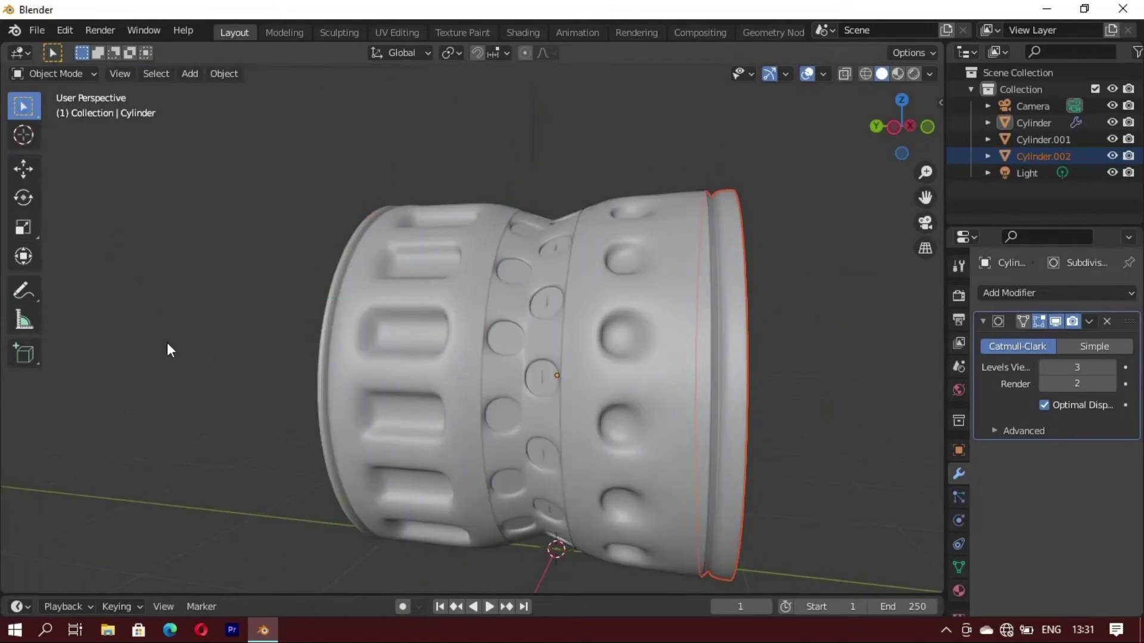
{"action": "mouse_move", "coordinate": [488, 331]}
{"action": "middle_mouse_down"}
{"action": "mouse_move", "coordinate": [459, 406]}
{"action": "mouse_move", "coordinate": [623, 386]}
{"action": "middle_mouse_up"}
{"action": "left_click", "coordinate": [629, 384]}
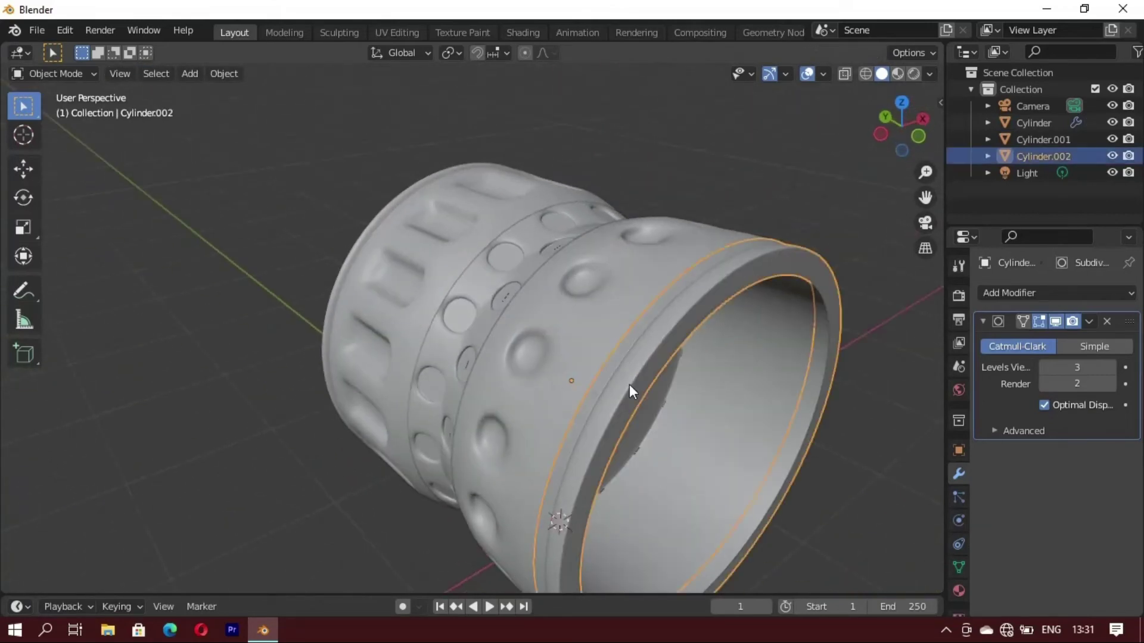
{"action": "mouse_move", "coordinate": [160, 332]}
{"action": "middle_mouse_down"}
{"action": "mouse_move", "coordinate": [385, 411]}
{"action": "mouse_move", "coordinate": [408, 372]}
{"action": "mouse_move", "coordinate": [584, 399]}
{"action": "mouse_move", "coordinate": [211, 359]}
{"action": "mouse_move", "coordinate": [307, 408]}
{"action": "mouse_move", "coordinate": [560, 451]}
{"action": "mouse_move", "coordinate": [552, 374]}
{"action": "mouse_move", "coordinate": [495, 463]}
{"action": "mouse_move", "coordinate": [760, 475]}
{"action": "mouse_move", "coordinate": [561, 436]}
{"action": "mouse_move", "coordinate": [628, 493]}
{"action": "mouse_move", "coordinate": [617, 468]}
{"action": "mouse_move", "coordinate": [496, 435]}
{"action": "mouse_move", "coordinate": [530, 431]}
{"action": "mouse_move", "coordinate": [530, 474]}
{"action": "mouse_move", "coordinate": [352, 502]}
{"action": "mouse_move", "coordinate": [585, 508]}
{"action": "mouse_move", "coordinate": [569, 520]}
{"action": "middle_mouse_up"}
{"action": "scroll", "coordinate": [522, 523], "scroll_direction": "up", "scroll_amount": 2}
{"action": "scroll", "coordinate": [515, 516], "scroll_direction": "up", "scroll_amount": 1}
{"action": "scroll", "coordinate": [497, 476], "scroll_direction": "up", "scroll_amount": 1}
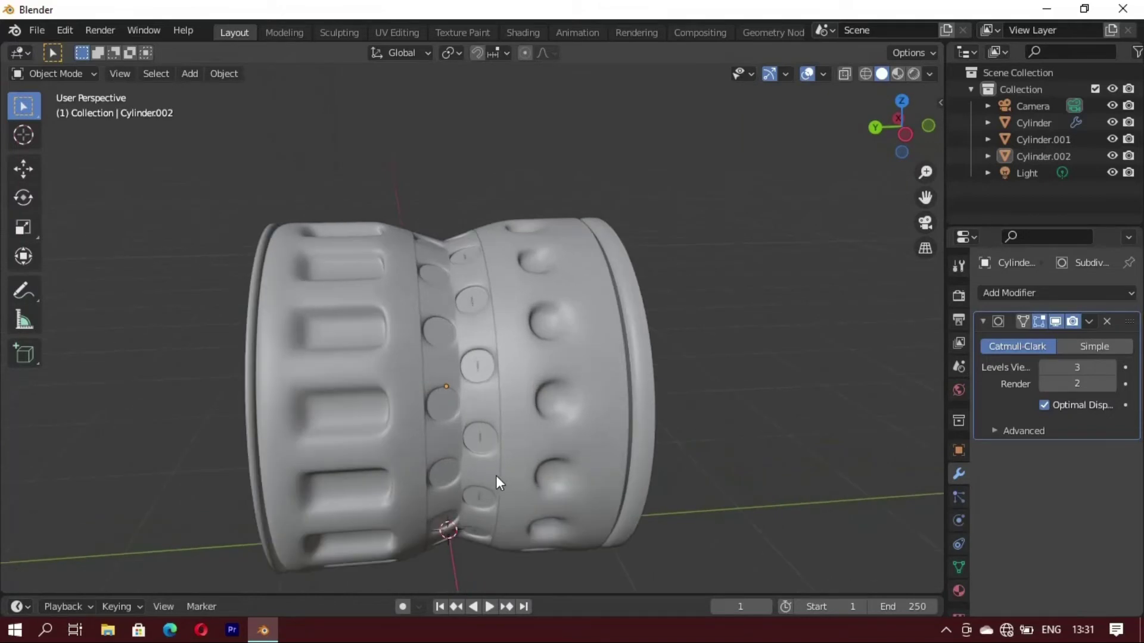
{"action": "mouse_move", "coordinate": [496, 475]}
{"action": "middle_mouse_down"}
{"action": "mouse_move", "coordinate": [424, 472]}
{"action": "mouse_move", "coordinate": [499, 473]}
{"action": "mouse_move", "coordinate": [501, 436]}
{"action": "mouse_move", "coordinate": [429, 479]}
{"action": "mouse_move", "coordinate": [561, 459]}
{"action": "mouse_move", "coordinate": [631, 484]}
{"action": "mouse_move", "coordinate": [590, 413]}
{"action": "mouse_move", "coordinate": [653, 455]}
{"action": "mouse_move", "coordinate": [372, 449]}
{"action": "mouse_move", "coordinate": [464, 419]}
{"action": "mouse_move", "coordinate": [523, 351]}
{"action": "middle_mouse_up"}
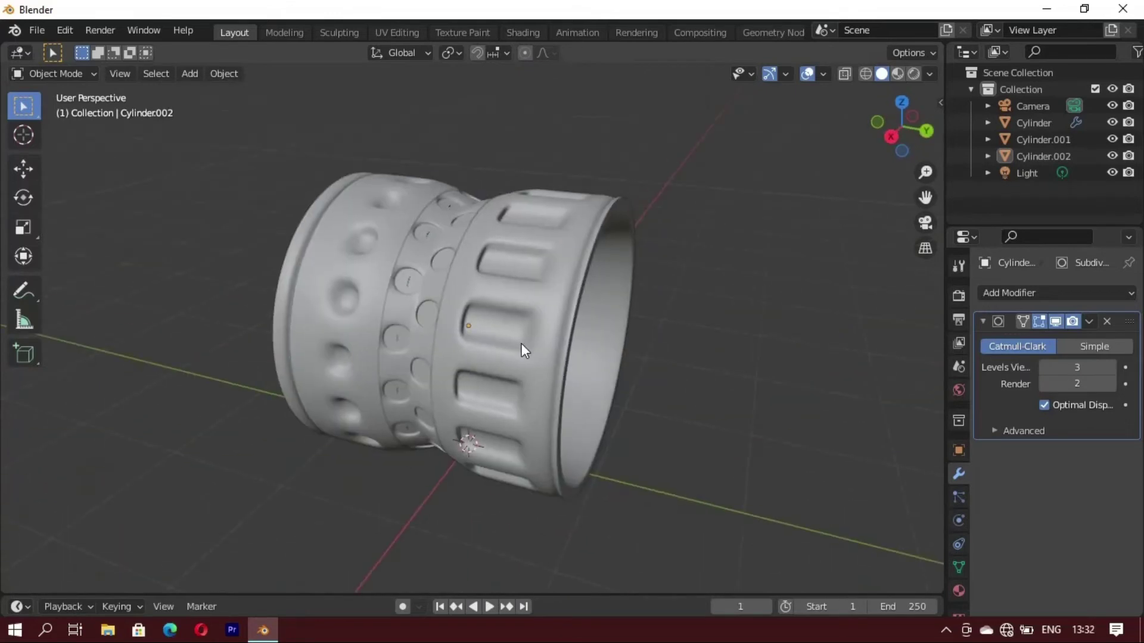
{"action": "left_click", "coordinate": [479, 315]}
Step: Add a new material named ghhh to the studded band, Cylinder.001
{"action": "left_click", "coordinate": [479, 315]}
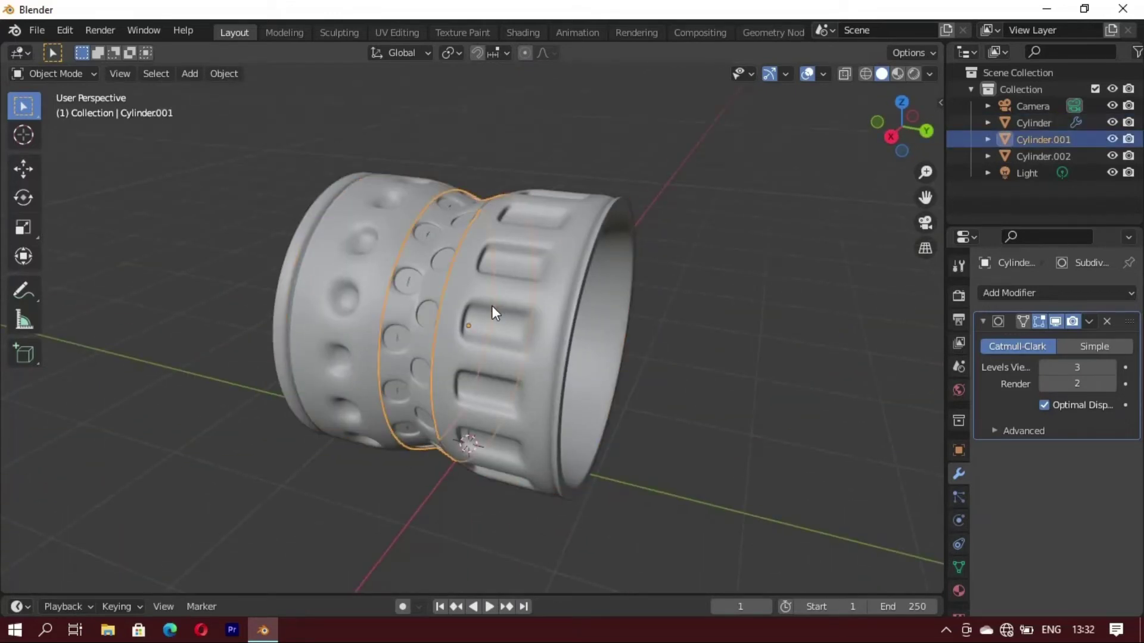
{"action": "left_click", "coordinate": [959, 590]}
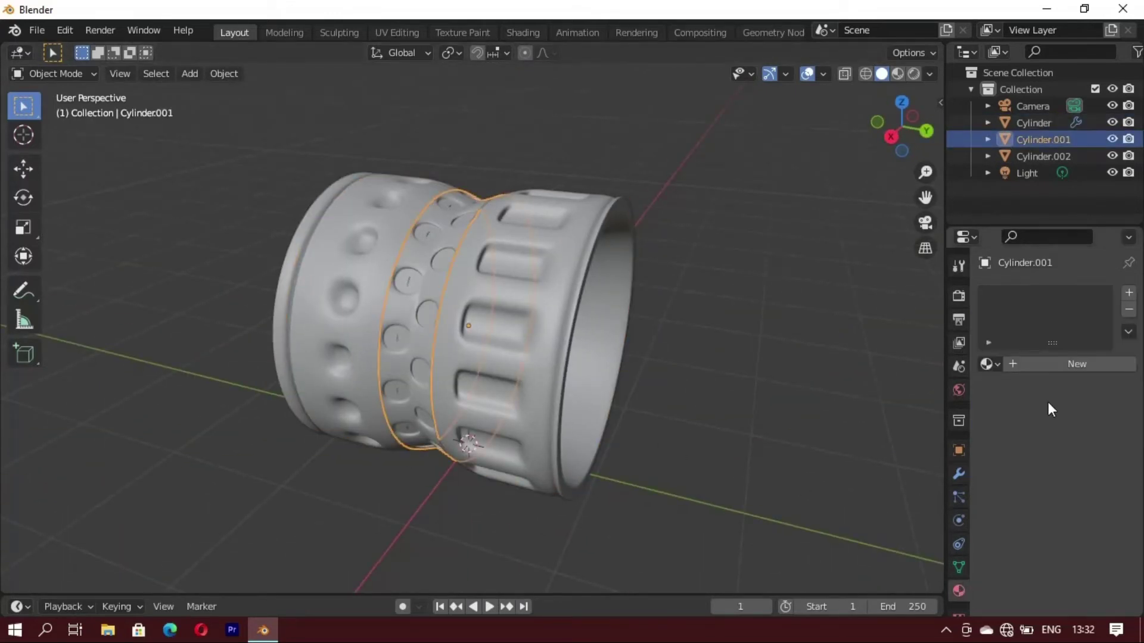
{"action": "left_click", "coordinate": [1078, 366]}
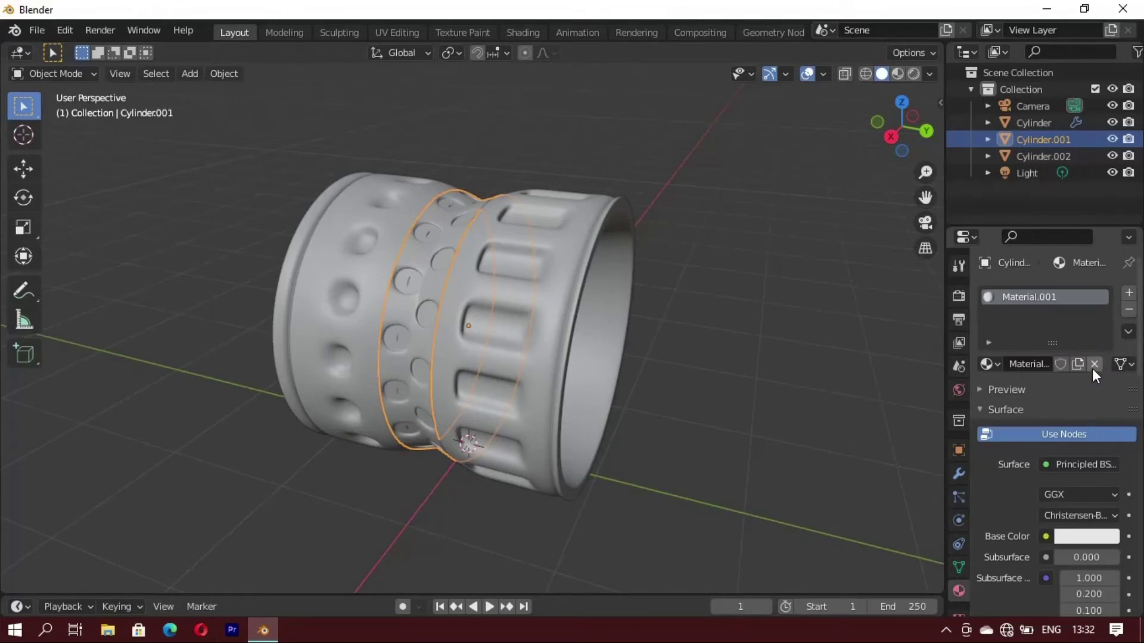
{"action": "left_click", "coordinate": [1045, 368]}
{"action": "key", "text": "BackSpace"}
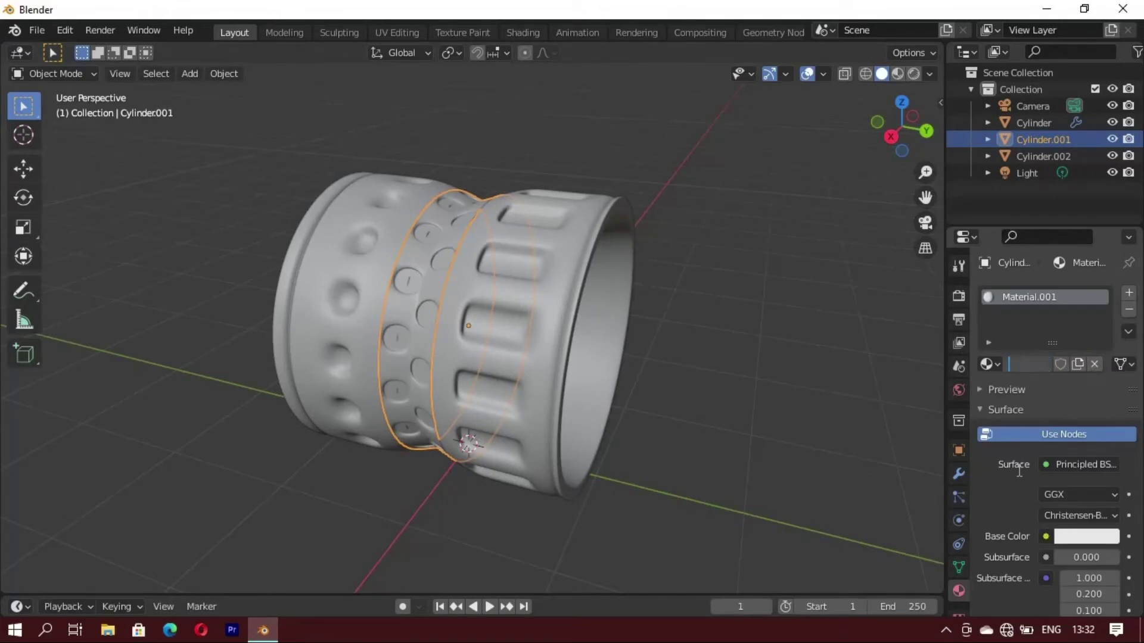
{"action": "type", "text": "ghhh"}
{"action": "key", "text": "Return"}
Step: In Material Preview, give ghhh a dark orange-brown base colour and Metallic 0.975
{"action": "left_click", "coordinate": [1081, 535]}
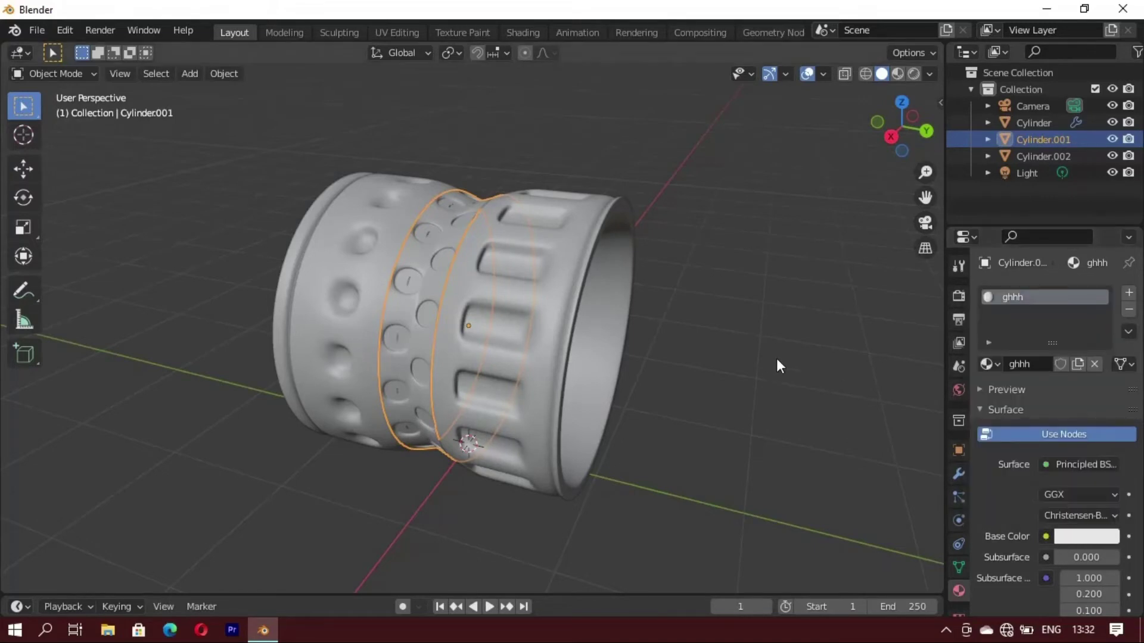
{"action": "left_click", "coordinate": [899, 73]}
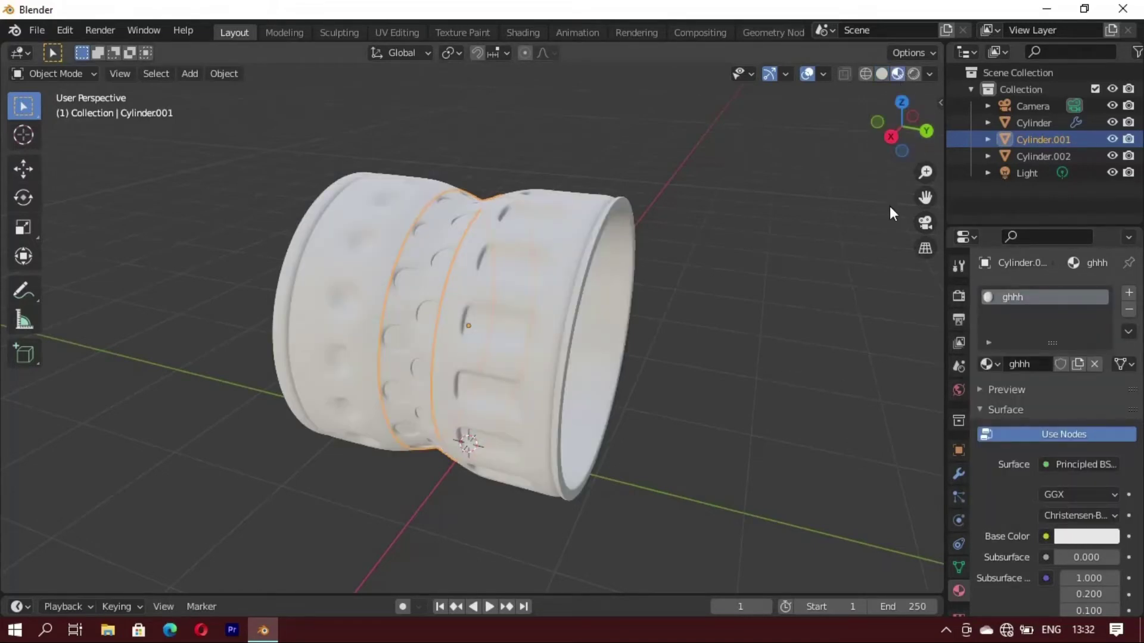
{"action": "left_click", "coordinate": [1078, 537]}
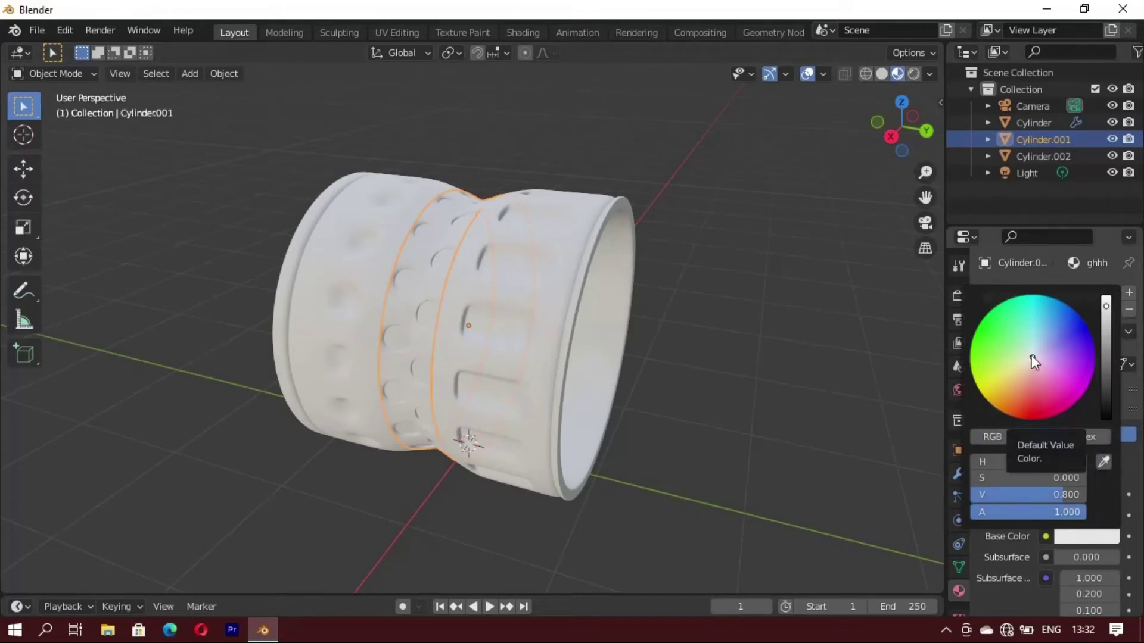
{"action": "left_click_drag", "start_coordinate": [1030, 359], "coordinate": [1014, 387]}
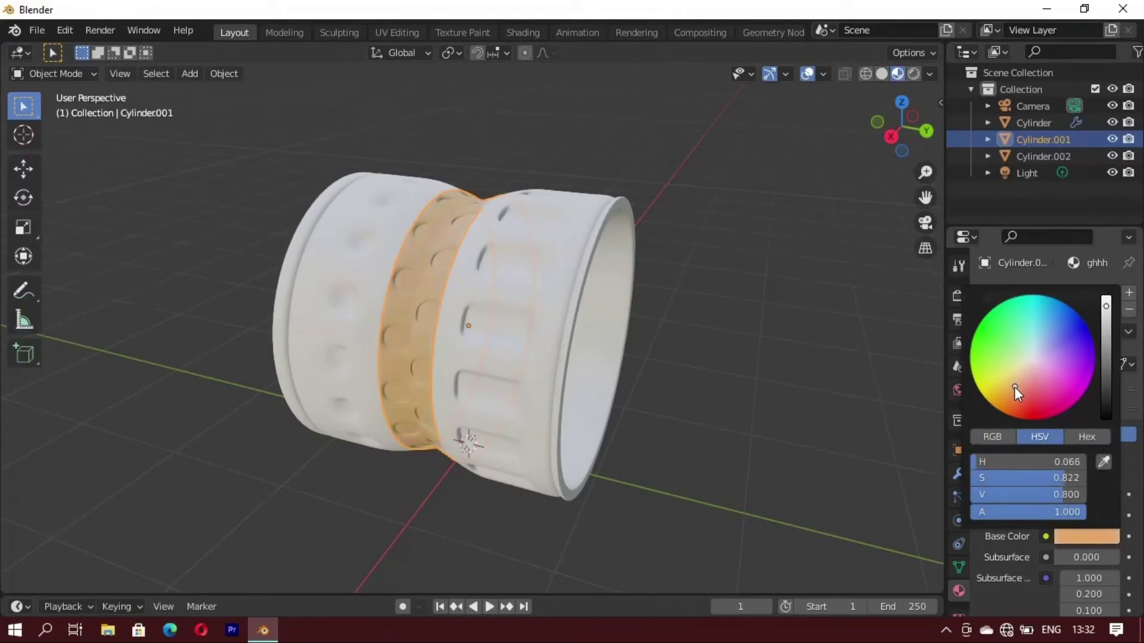
{"action": "left_click", "coordinate": [1105, 345]}
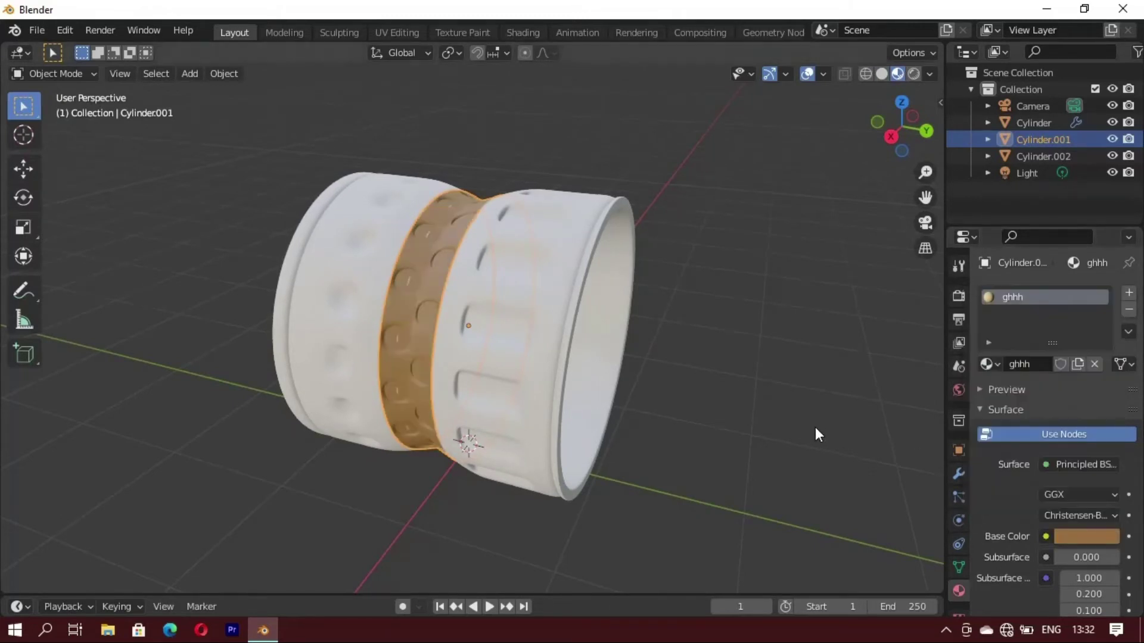
{"action": "scroll", "coordinate": [1083, 572], "scroll_direction": "down", "scroll_amount": 3}
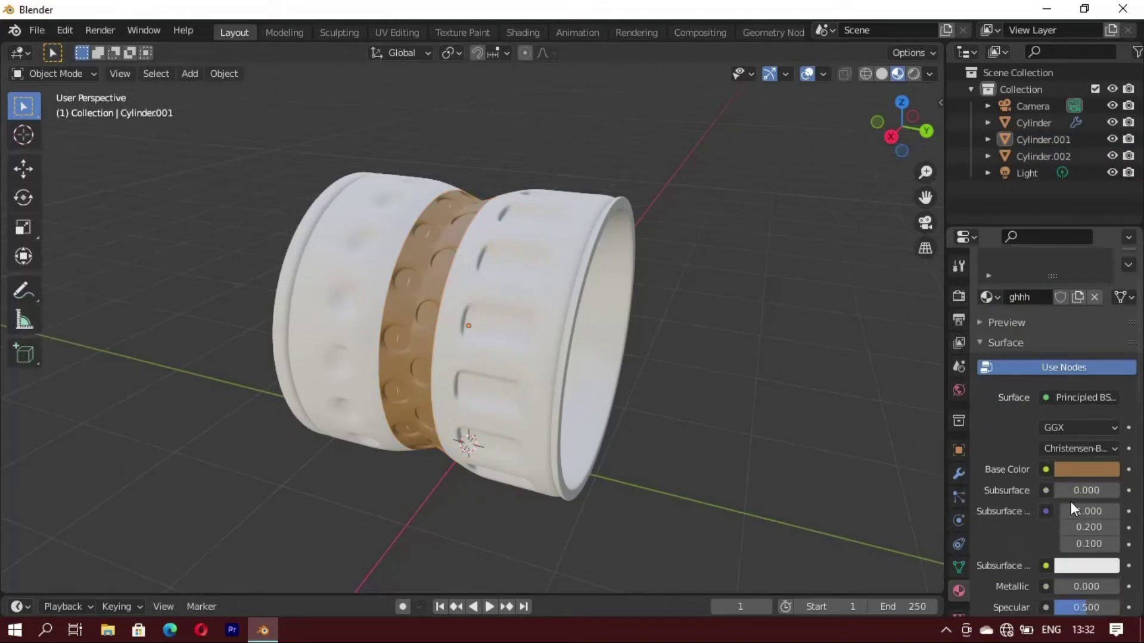
{"action": "scroll", "coordinate": [1075, 525], "scroll_direction": "down", "scroll_amount": 2}
{"action": "left_click_drag", "start_coordinate": [1060, 554], "coordinate": [1117, 552]}
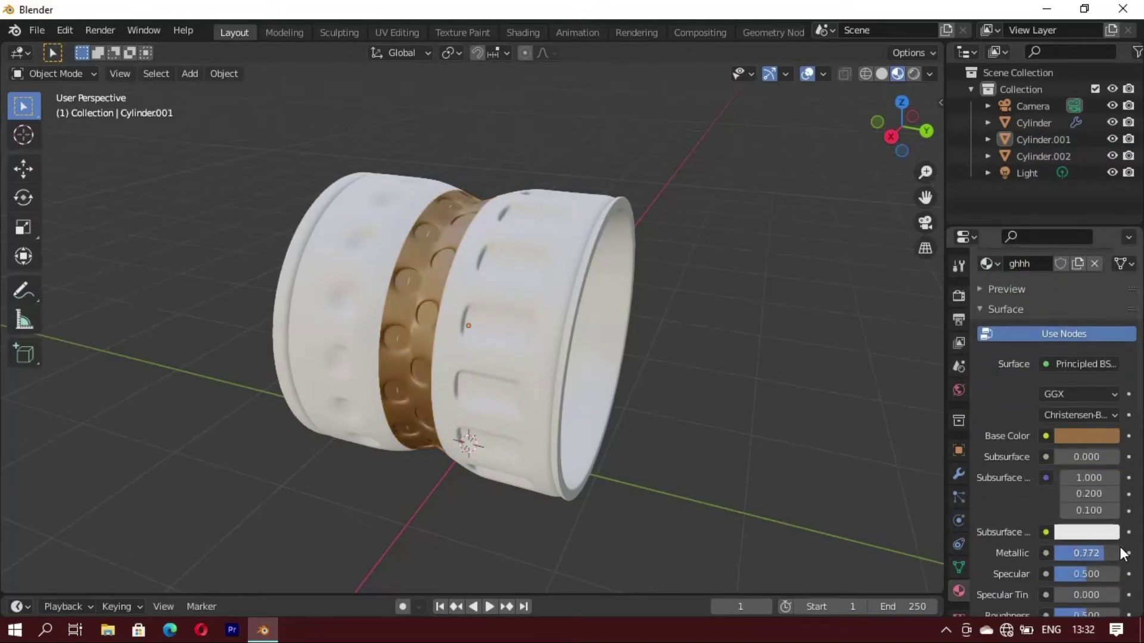
{"action": "mouse_move", "coordinate": [683, 442]}
{"action": "middle_mouse_down"}
{"action": "mouse_move", "coordinate": [671, 447]}
{"action": "mouse_move", "coordinate": [567, 376]}
{"action": "mouse_move", "coordinate": [498, 359]}
{"action": "mouse_move", "coordinate": [704, 329]}
{"action": "middle_mouse_up"}
{"action": "left_click", "coordinate": [704, 327]}
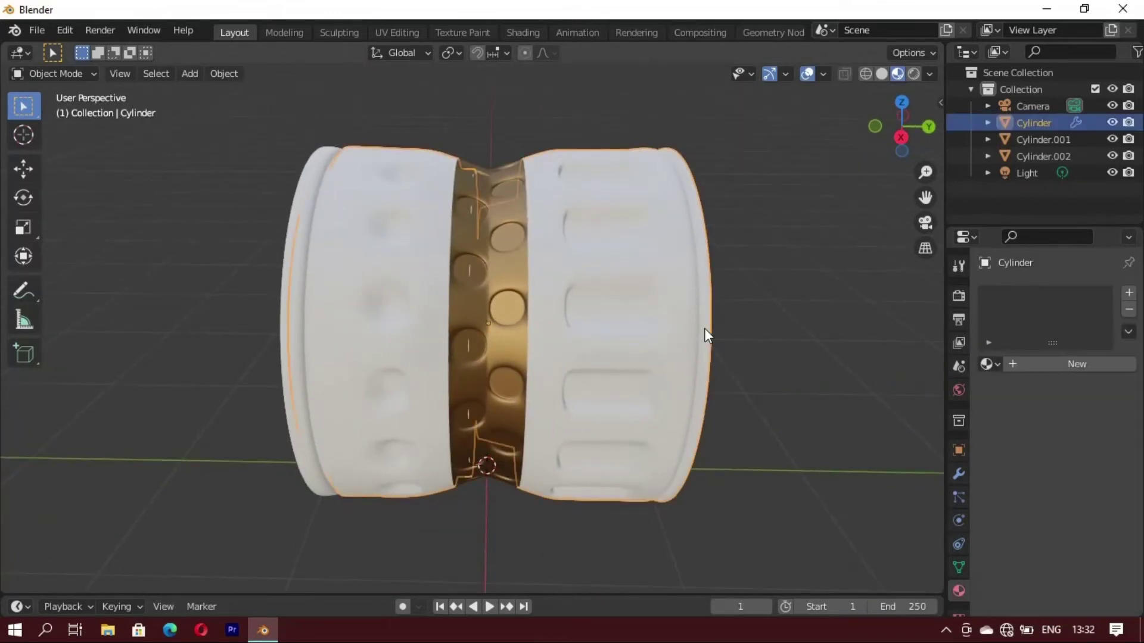
Step: Add a new material named ffg to the Cylinder body, keeping its white base colour
{"action": "left_click", "coordinate": [292, 349]}
{"action": "left_click", "coordinate": [1035, 367]}
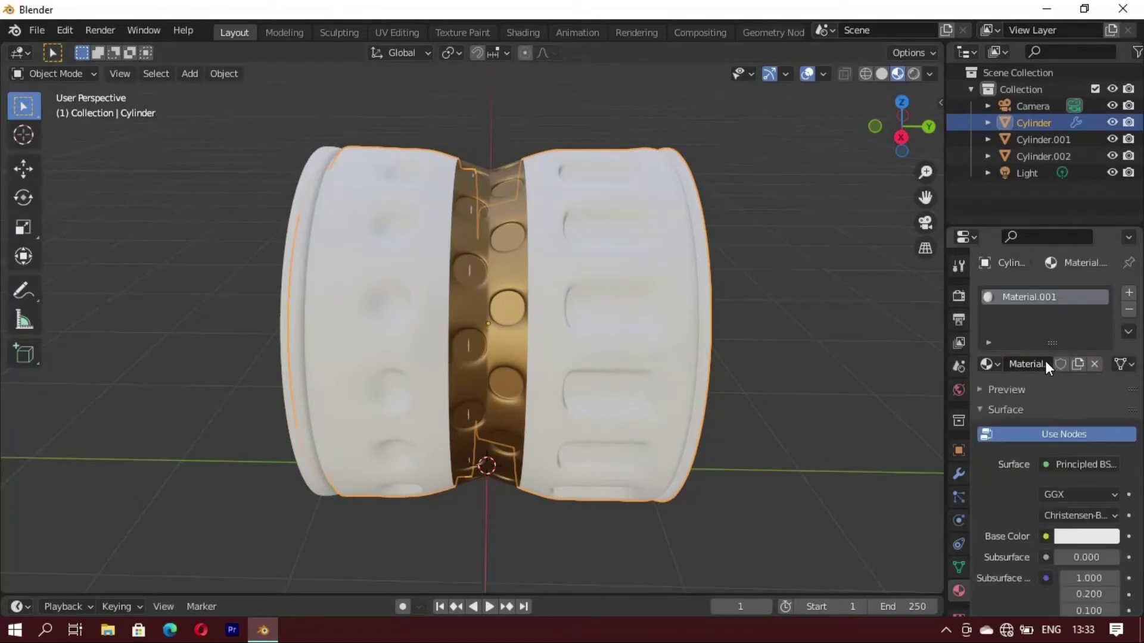
{"action": "double_click", "coordinate": [1044, 362]}
{"action": "key", "text": "BackSpace"}
{"action": "type", "text": "ffg"}
{"action": "key", "text": "Return"}
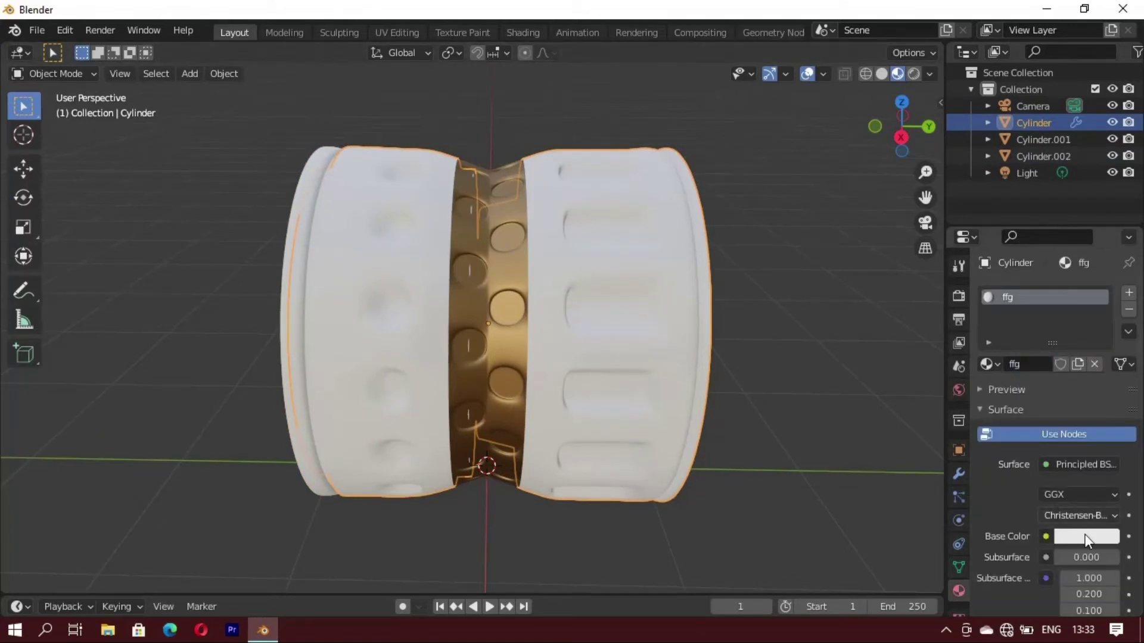
{"action": "left_click", "coordinate": [1086, 536]}
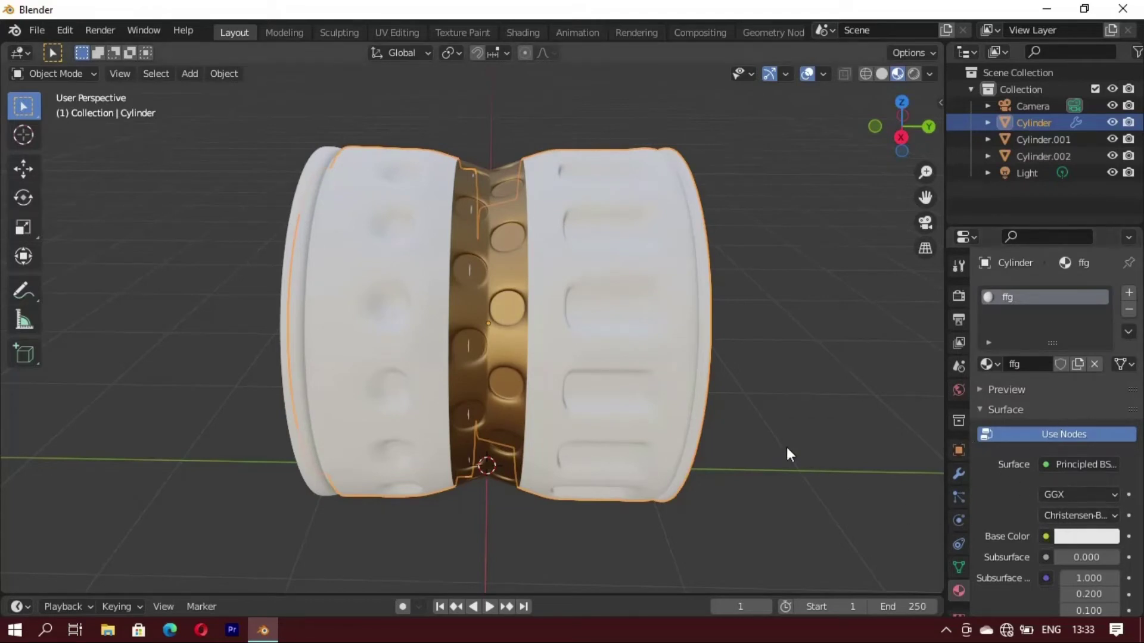
Step: Assign the existing gold ghhh material to the rim ring, Cylinder.002
{"action": "left_click", "coordinate": [287, 337]}
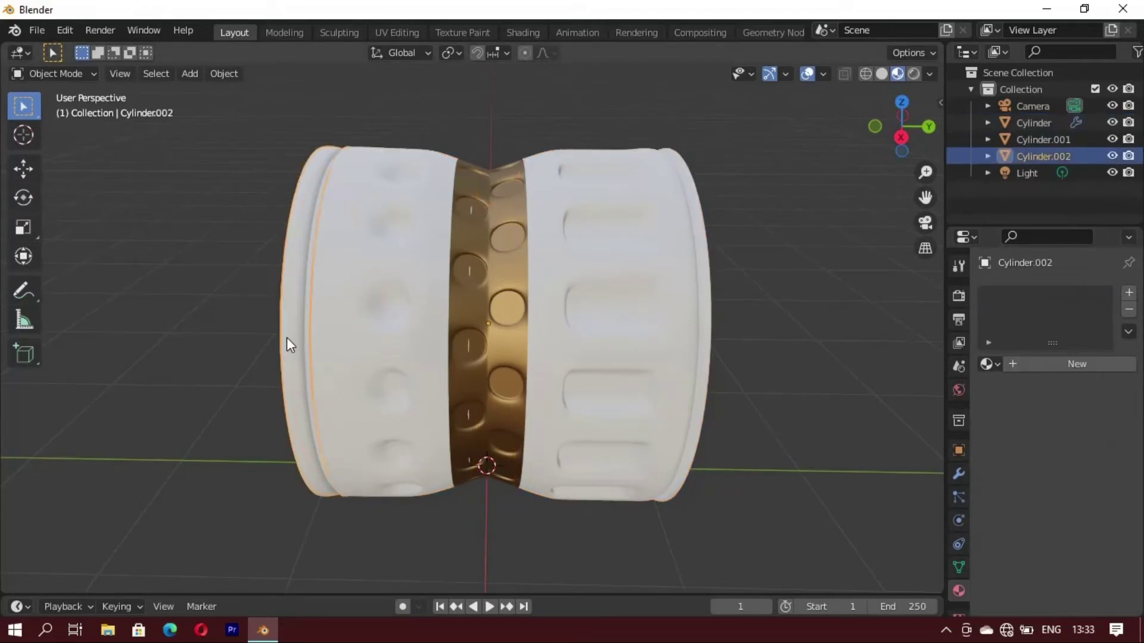
{"action": "left_click", "coordinate": [986, 365]}
{"action": "left_click", "coordinate": [807, 404]}
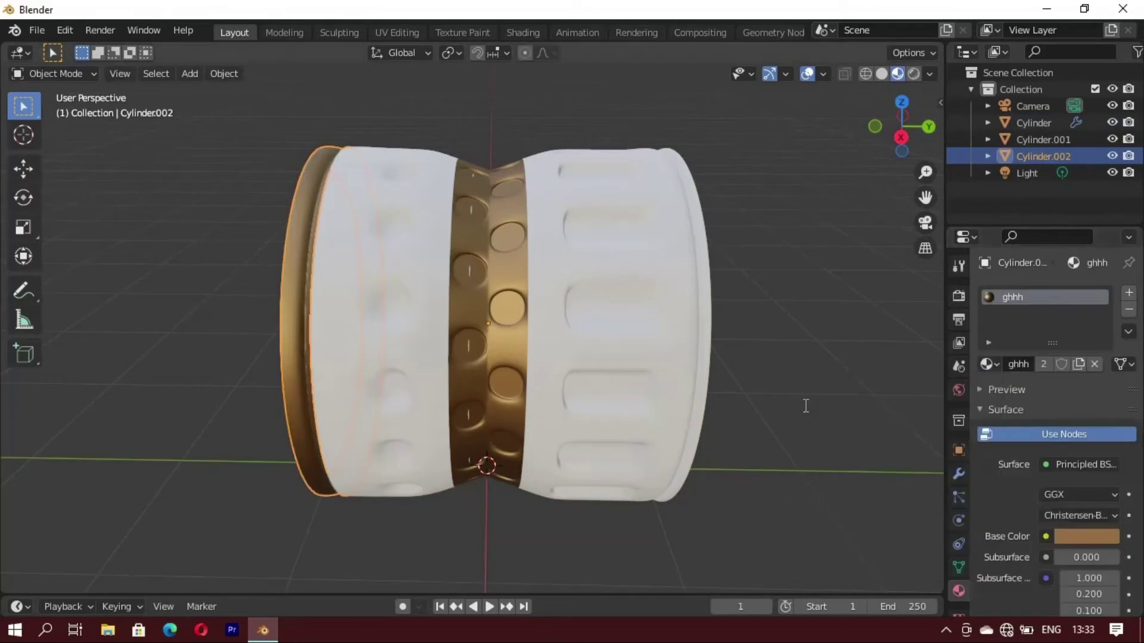
{"action": "key", "text": "alt+a"}
Step: Select the Cylinder body and enter Edit Mode with nothing selected
{"action": "mouse_move", "coordinate": [452, 416]}
{"action": "middle_mouse_down"}
{"action": "mouse_move", "coordinate": [645, 430]}
{"action": "mouse_move", "coordinate": [556, 406]}
{"action": "mouse_move", "coordinate": [637, 428]}
{"action": "mouse_move", "coordinate": [542, 421]}
{"action": "mouse_move", "coordinate": [556, 424]}
{"action": "mouse_move", "coordinate": [495, 433]}
{"action": "mouse_move", "coordinate": [640, 362]}
{"action": "middle_mouse_up"}
{"action": "left_click", "coordinate": [638, 360]}
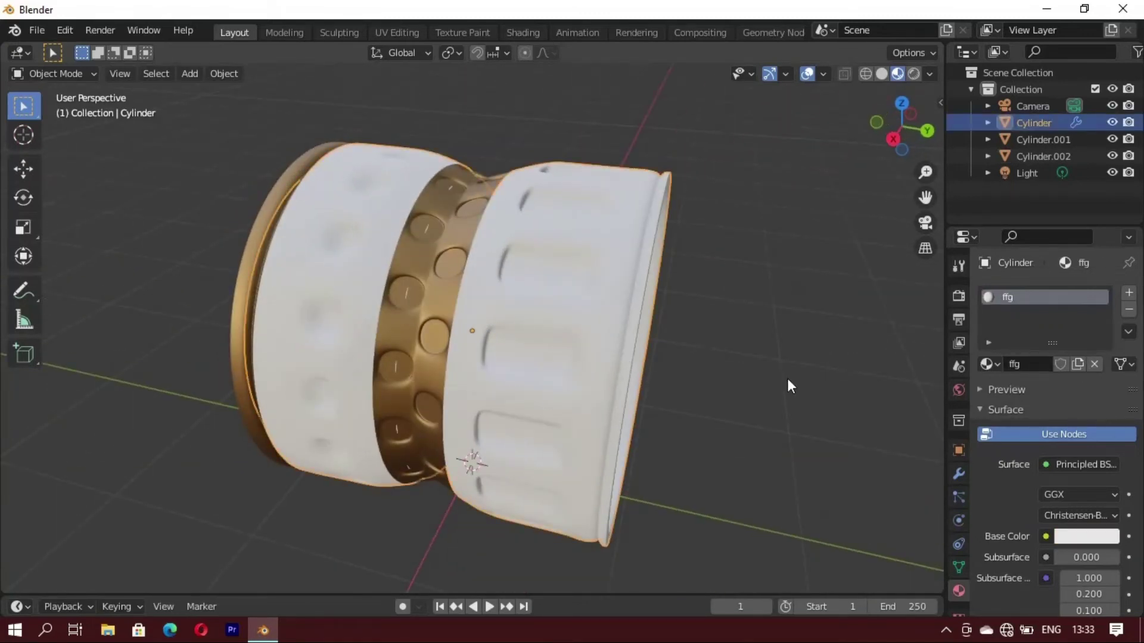
{"action": "mouse_move", "coordinate": [513, 401]}
{"action": "middle_mouse_down"}
{"action": "mouse_move", "coordinate": [650, 388]}
{"action": "mouse_move", "coordinate": [684, 339]}
{"action": "mouse_move", "coordinate": [666, 335]}
{"action": "middle_mouse_up"}
{"action": "key", "text": "Tab"}
{"action": "key", "text": "alt+a"}
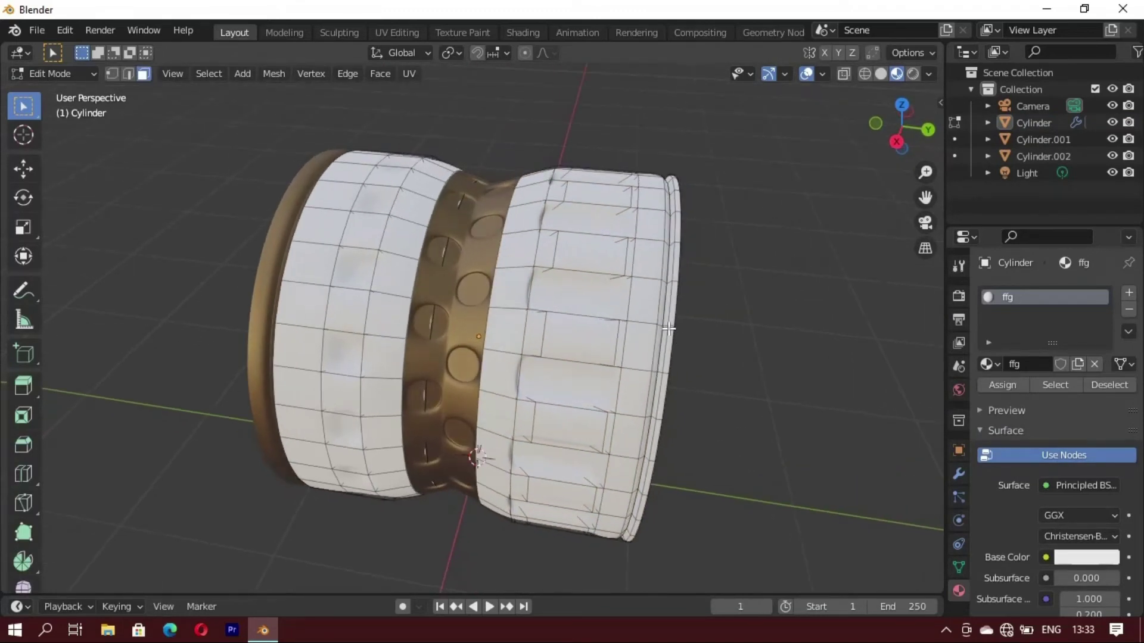
Step: In solid shading, separate the grown right rim face loop into its own object
{"action": "left_click", "coordinate": [668, 328], "text": "alt"}
{"action": "key", "text": "alt+a"}
{"action": "left_click", "coordinate": [880, 74]}
{"action": "scroll", "coordinate": [695, 312], "scroll_direction": "up", "scroll_amount": 4}
{"action": "mouse_move", "coordinate": [694, 311]}
{"action": "middle_mouse_down"}
{"action": "mouse_move", "coordinate": [659, 396]}
{"action": "mouse_move", "coordinate": [700, 413]}
{"action": "mouse_move", "coordinate": [755, 359]}
{"action": "middle_mouse_up"}
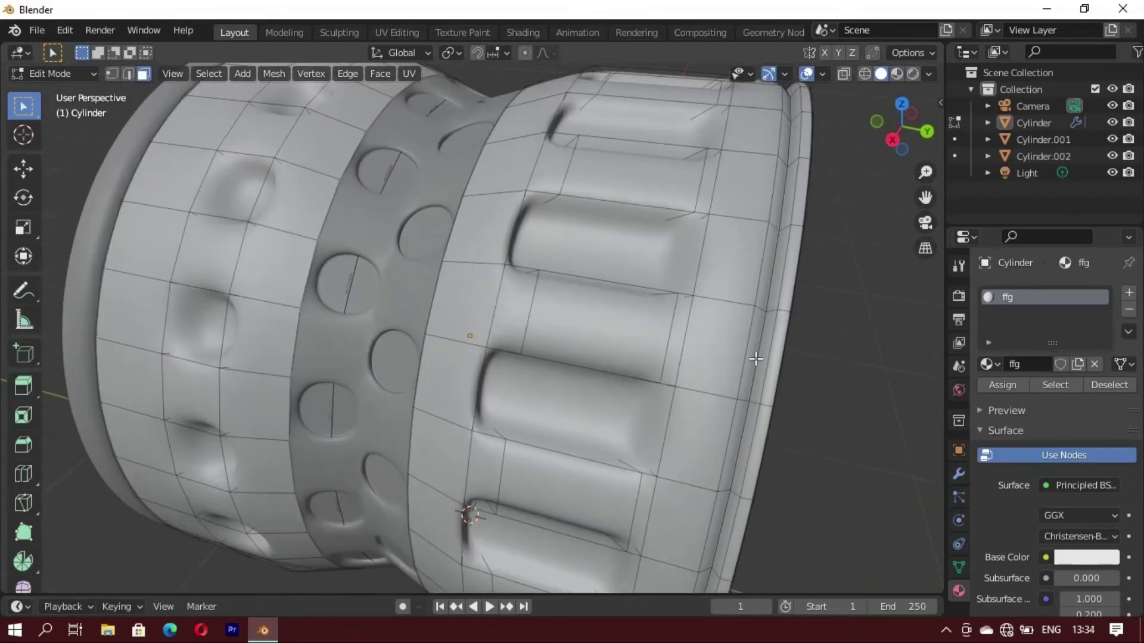
{"action": "left_click", "coordinate": [779, 313], "text": "alt"}
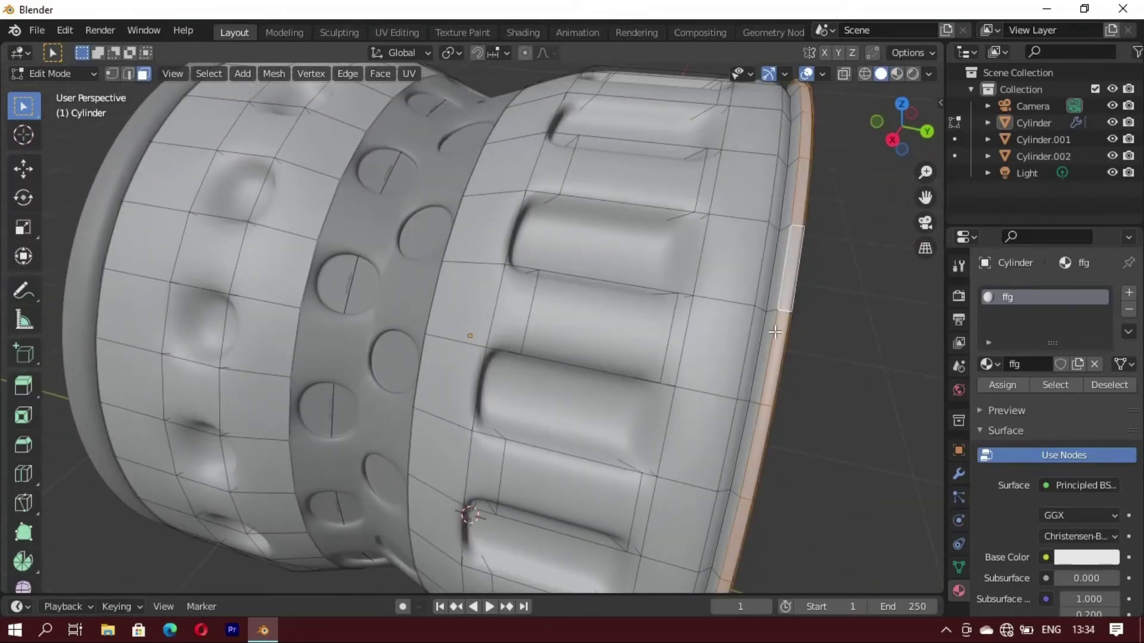
{"action": "key", "text": "ctrl+KP_Add"}
{"action": "scroll", "coordinate": [777, 327], "scroll_direction": "down", "scroll_amount": 5}
{"action": "mouse_move", "coordinate": [784, 332]}
{"action": "middle_mouse_down"}
{"action": "mouse_move", "coordinate": [600, 301]}
{"action": "mouse_move", "coordinate": [673, 308]}
{"action": "middle_mouse_up"}
{"action": "middle_click_drag", "start_coordinate": [617, 340], "coordinate": [678, 407]}
{"action": "key", "text": "p"}
{"action": "left_click", "coordinate": [681, 413]}
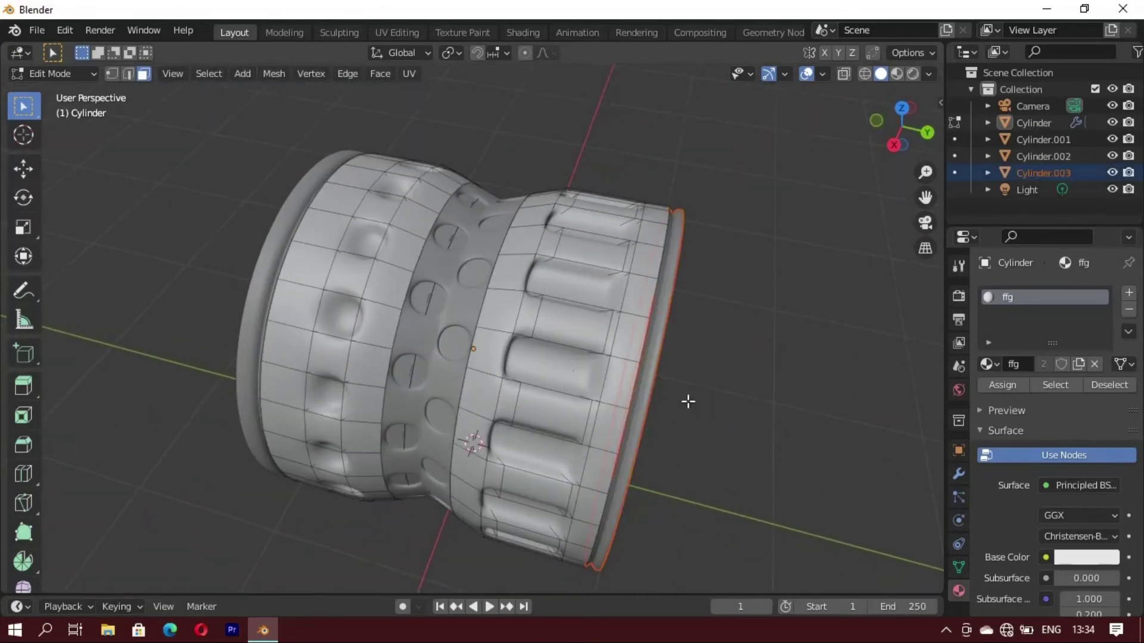
Step: Back in Object Mode with Material Preview, give Cylinder.003 the gold ghhh material
{"action": "left_click", "coordinate": [897, 73]}
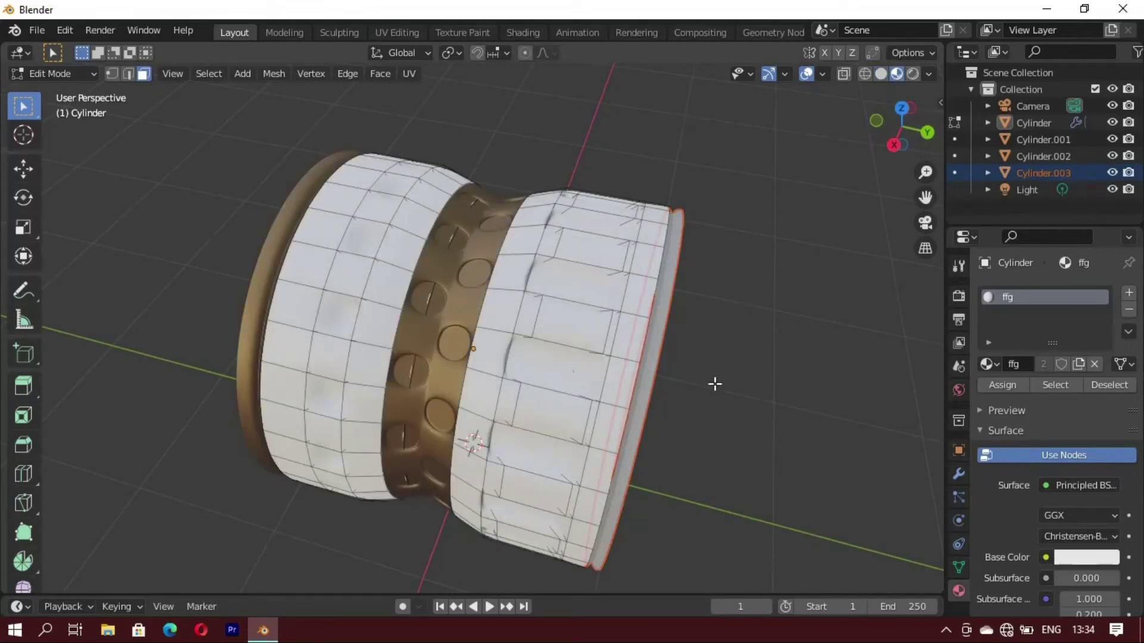
{"action": "key", "text": "Tab"}
{"action": "middle_click_drag", "start_coordinate": [667, 348], "coordinate": [681, 316]}
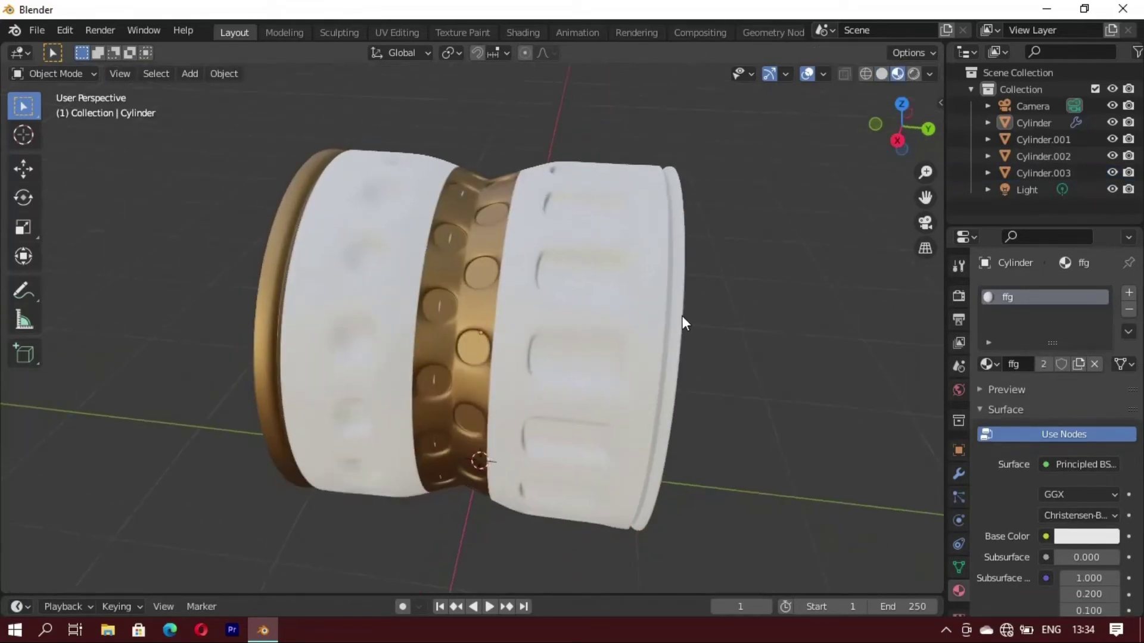
{"action": "left_click", "coordinate": [679, 322]}
{"action": "middle_click_drag", "start_coordinate": [727, 449], "coordinate": [685, 409]}
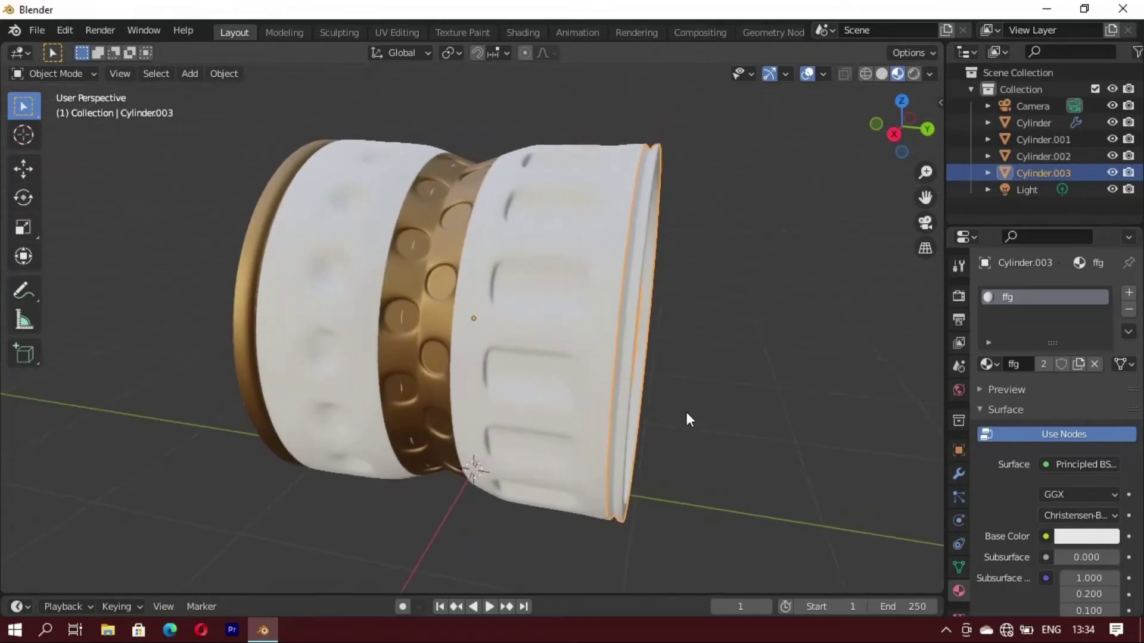
{"action": "scroll", "coordinate": [1083, 535], "scroll_direction": "down", "scroll_amount": 4}
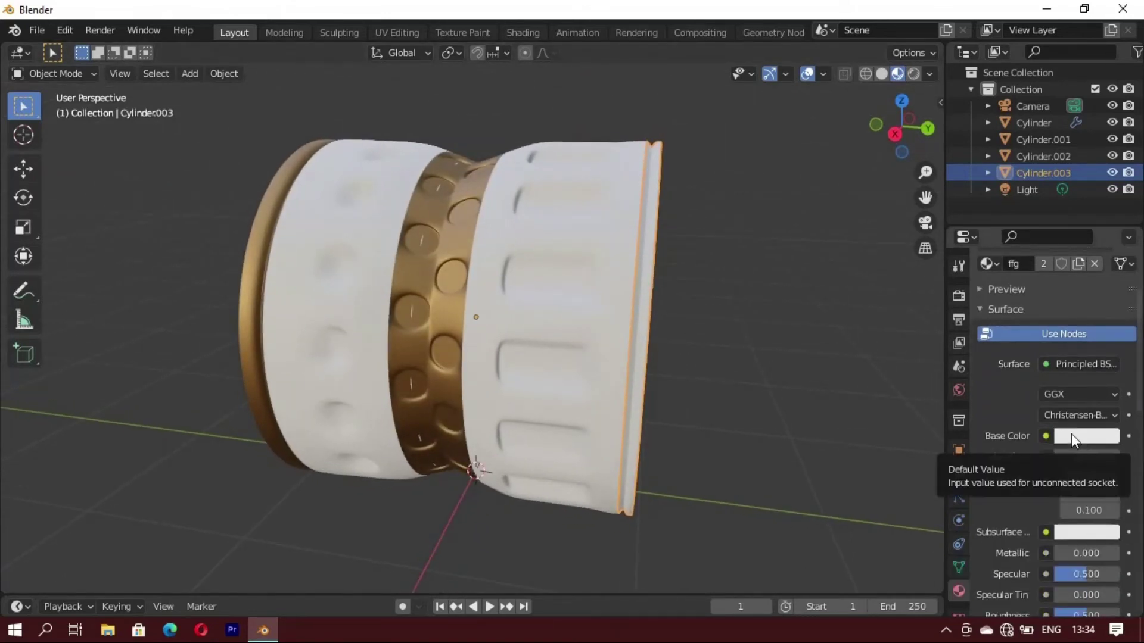
{"action": "scroll", "coordinate": [1039, 416], "scroll_direction": "up", "scroll_amount": 4}
{"action": "left_click", "coordinate": [989, 364]}
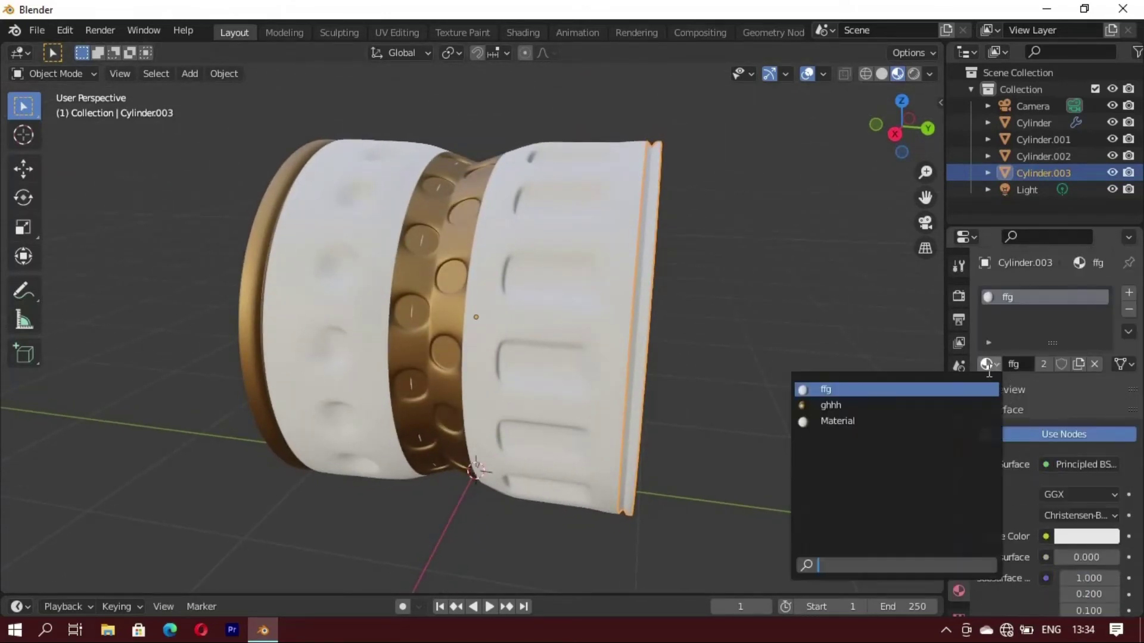
{"action": "left_click", "coordinate": [827, 404]}
{"action": "left_click", "coordinate": [758, 371]}
{"action": "mouse_move", "coordinate": [487, 369]}
{"action": "middle_mouse_down"}
{"action": "mouse_move", "coordinate": [580, 434]}
{"action": "mouse_move", "coordinate": [316, 387]}
{"action": "mouse_move", "coordinate": [99, 378]}
{"action": "mouse_move", "coordinate": [459, 377]}
{"action": "mouse_move", "coordinate": [470, 411]}
{"action": "mouse_move", "coordinate": [574, 310]}
{"action": "mouse_move", "coordinate": [609, 343]}
{"action": "mouse_move", "coordinate": [541, 376]}
{"action": "mouse_move", "coordinate": [538, 427]}
{"action": "mouse_move", "coordinate": [463, 441]}
{"action": "mouse_move", "coordinate": [614, 327]}
{"action": "middle_mouse_up"}
Step: Select the Cylinder body and set its ffg base colour to a bright red
{"action": "left_click", "coordinate": [615, 327]}
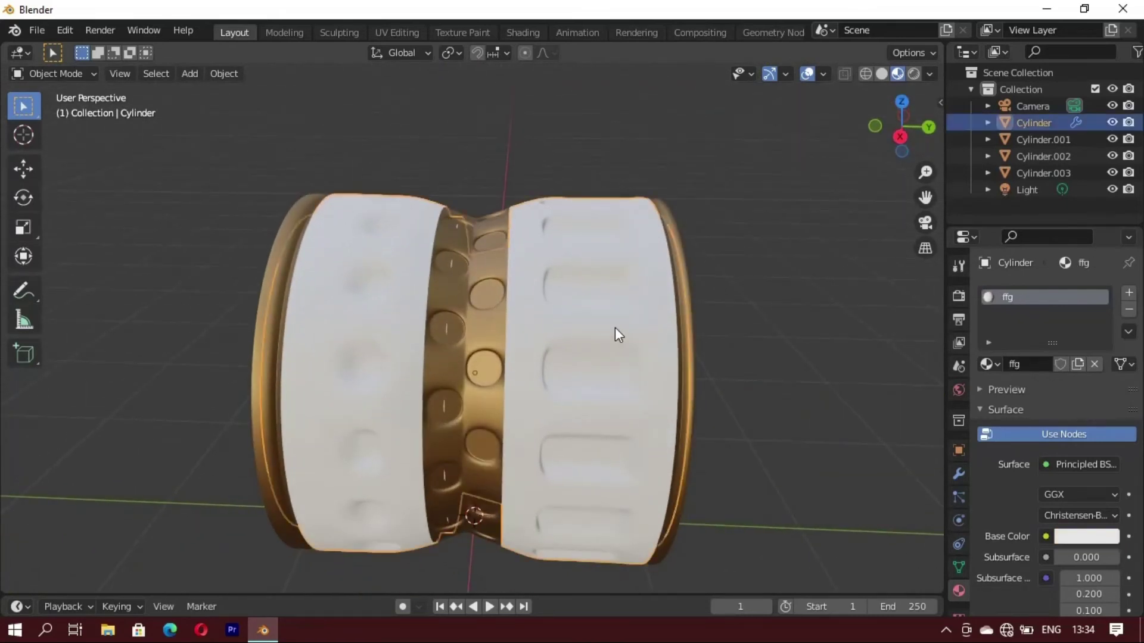
{"action": "left_click", "coordinate": [614, 327]}
{"action": "scroll", "coordinate": [1045, 537], "scroll_direction": "down", "scroll_amount": 4}
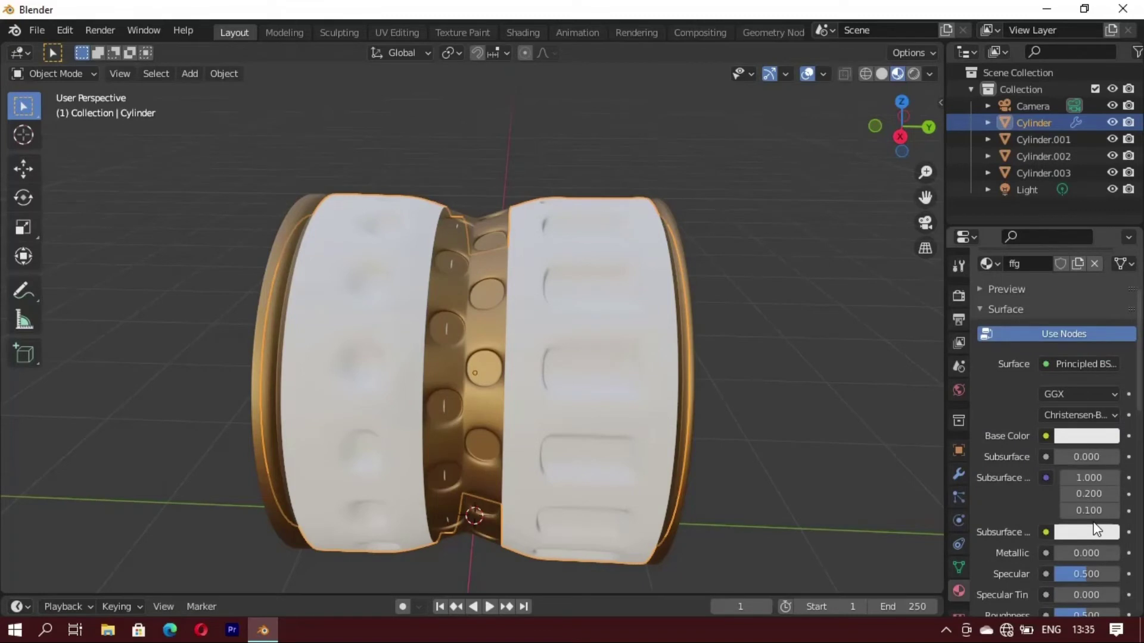
{"action": "left_click", "coordinate": [1087, 436]}
{"action": "left_click_drag", "start_coordinate": [1032, 273], "coordinate": [1034, 317]}
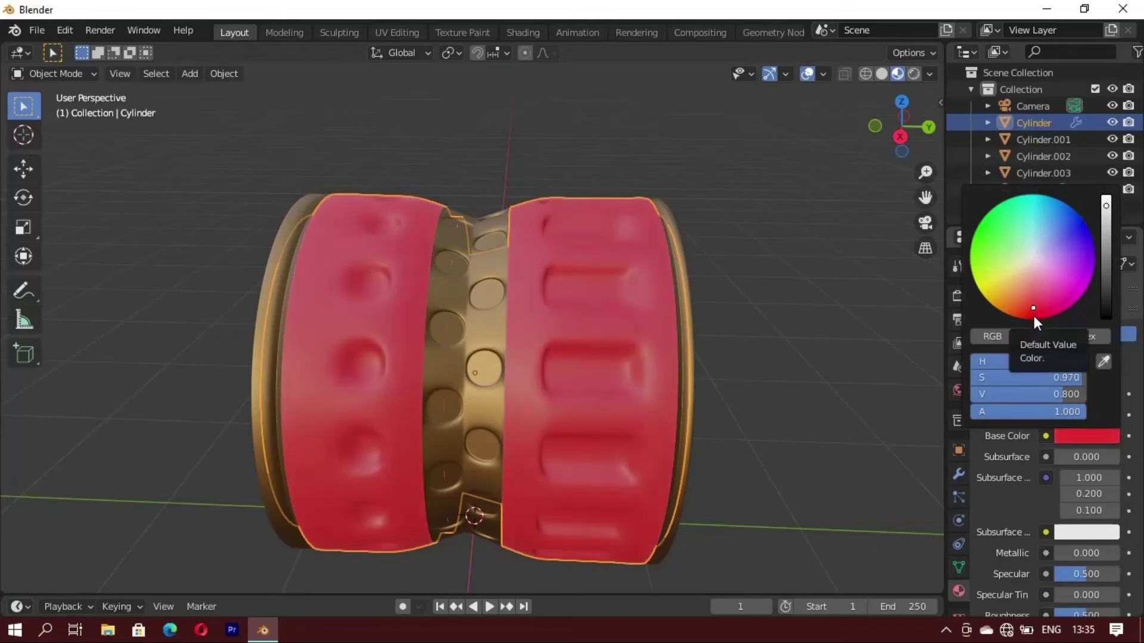
{"action": "left_click_drag", "start_coordinate": [1106, 268], "coordinate": [1105, 200]}
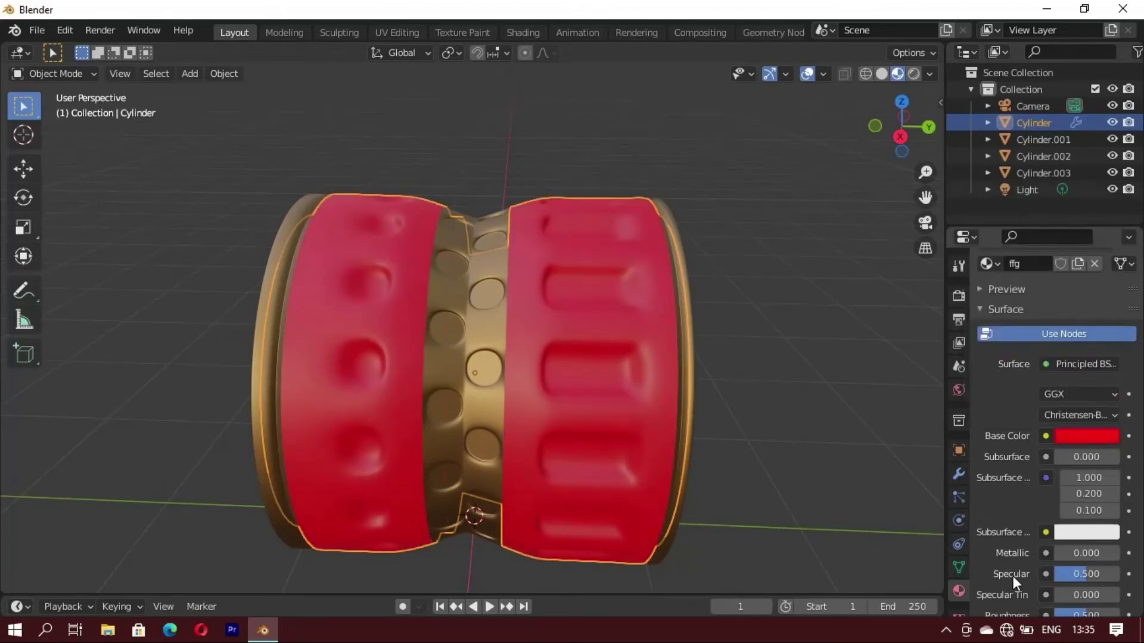
Step: Adjust the red body material to Metallic 0.759 and Roughness 0.506 for a glossy finish
{"action": "mouse_move", "coordinate": [566, 409]}
{"action": "middle_mouse_down"}
{"action": "mouse_move", "coordinate": [434, 370]}
{"action": "mouse_move", "coordinate": [453, 382]}
{"action": "middle_mouse_up"}
{"action": "scroll", "coordinate": [1097, 569], "scroll_direction": "down", "scroll_amount": 4}
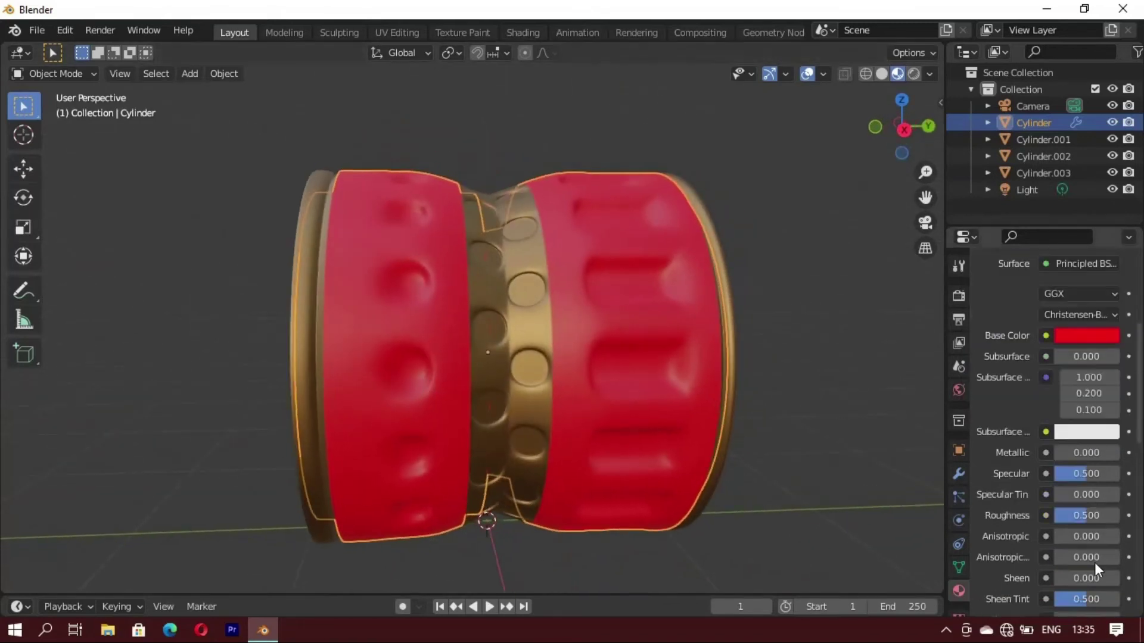
{"action": "left_click_drag", "start_coordinate": [1076, 521], "coordinate": [1114, 521]}
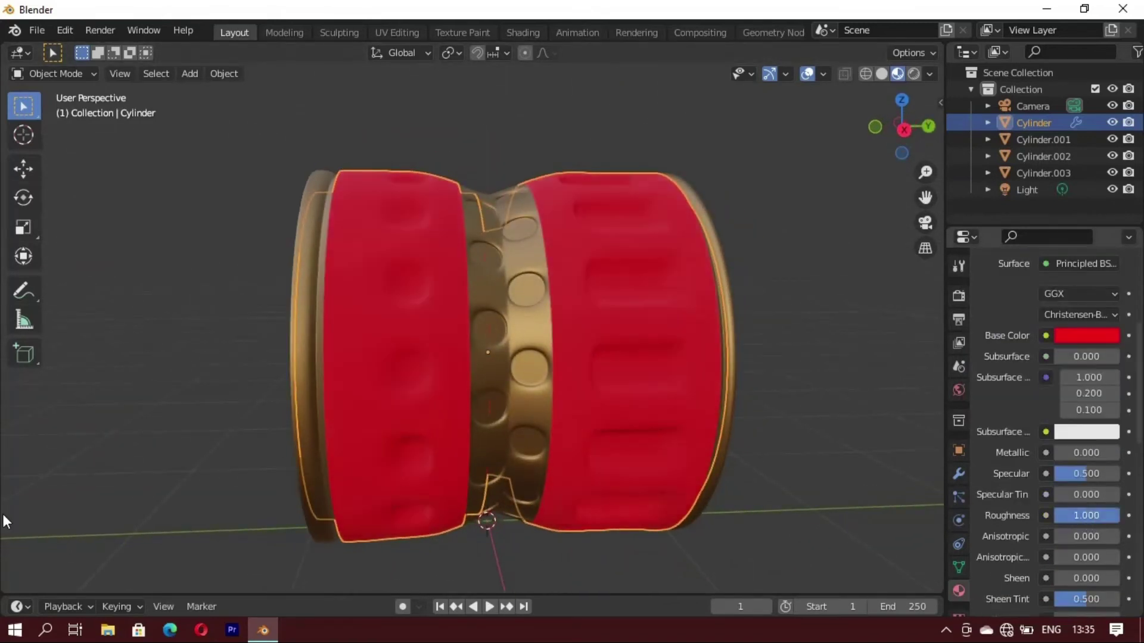
{"action": "left_click", "coordinate": [753, 410]}
{"action": "mouse_move", "coordinate": [550, 437]}
{"action": "middle_mouse_down"}
{"action": "mouse_move", "coordinate": [545, 486]}
{"action": "mouse_move", "coordinate": [572, 476]}
{"action": "middle_mouse_up"}
{"action": "scroll", "coordinate": [1066, 480], "scroll_direction": "up", "scroll_amount": 3}
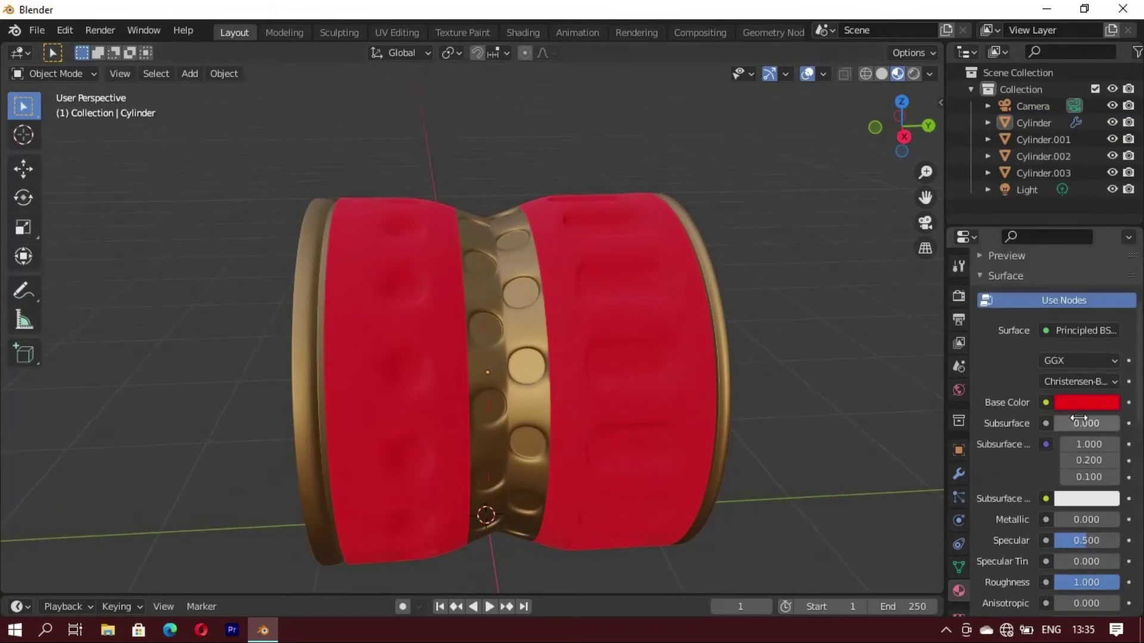
{"action": "left_click_drag", "start_coordinate": [1087, 521], "coordinate": [1115, 521]}
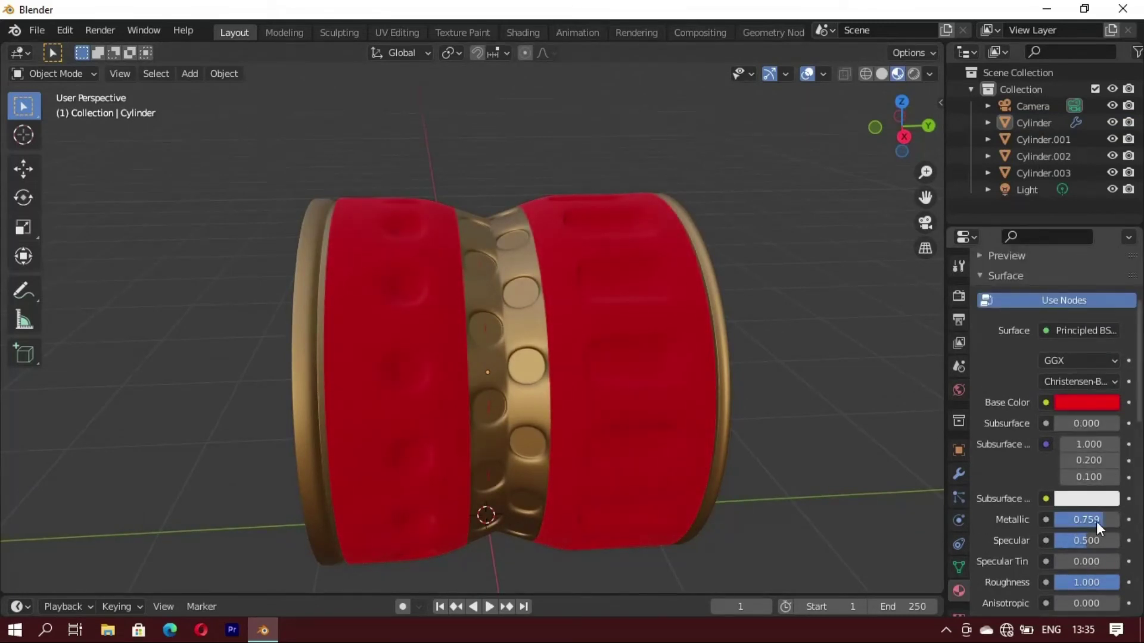
{"action": "left_click_drag", "start_coordinate": [1107, 584], "coordinate": [1081, 591]}
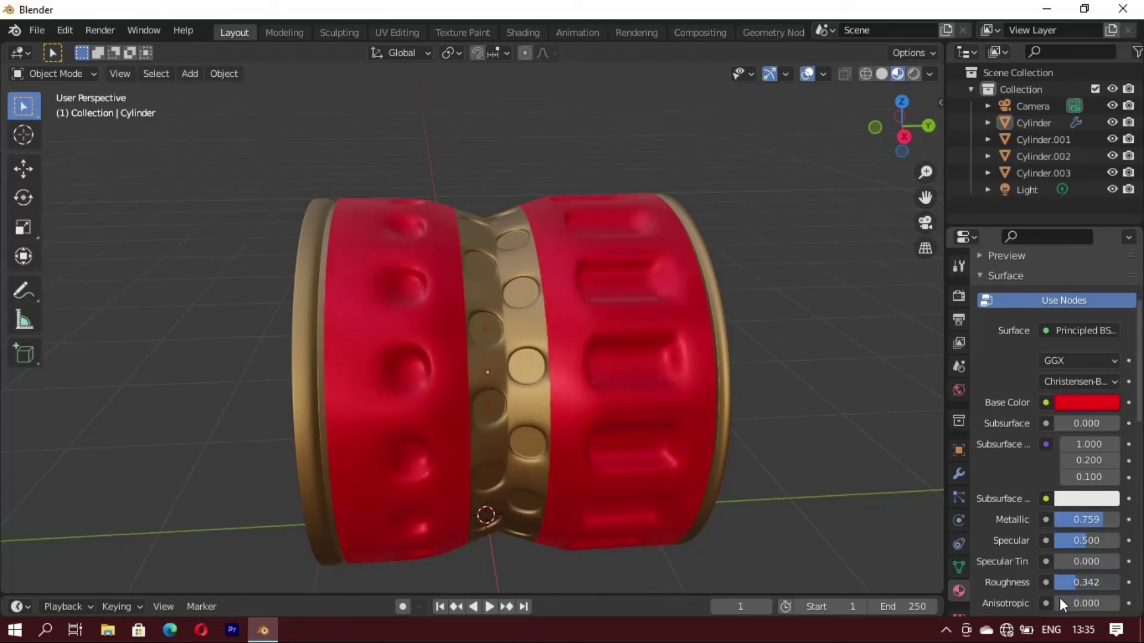
{"action": "mouse_move", "coordinate": [581, 427]}
{"action": "middle_mouse_down"}
{"action": "mouse_move", "coordinate": [641, 396]}
{"action": "mouse_move", "coordinate": [418, 421]}
{"action": "mouse_move", "coordinate": [726, 387]}
{"action": "mouse_move", "coordinate": [477, 485]}
{"action": "mouse_move", "coordinate": [566, 421]}
{"action": "mouse_move", "coordinate": [365, 377]}
{"action": "mouse_move", "coordinate": [438, 413]}
{"action": "mouse_move", "coordinate": [359, 398]}
{"action": "mouse_move", "coordinate": [527, 399]}
{"action": "mouse_move", "coordinate": [498, 375]}
{"action": "middle_mouse_up"}
{"action": "scroll", "coordinate": [532, 431], "scroll_direction": "up", "scroll_amount": 3}
{"action": "scroll", "coordinate": [528, 405], "scroll_direction": "down", "scroll_amount": 4}
Step: Add a plane and scale it up beneath the barrel
{"action": "key", "text": "shift+a"}
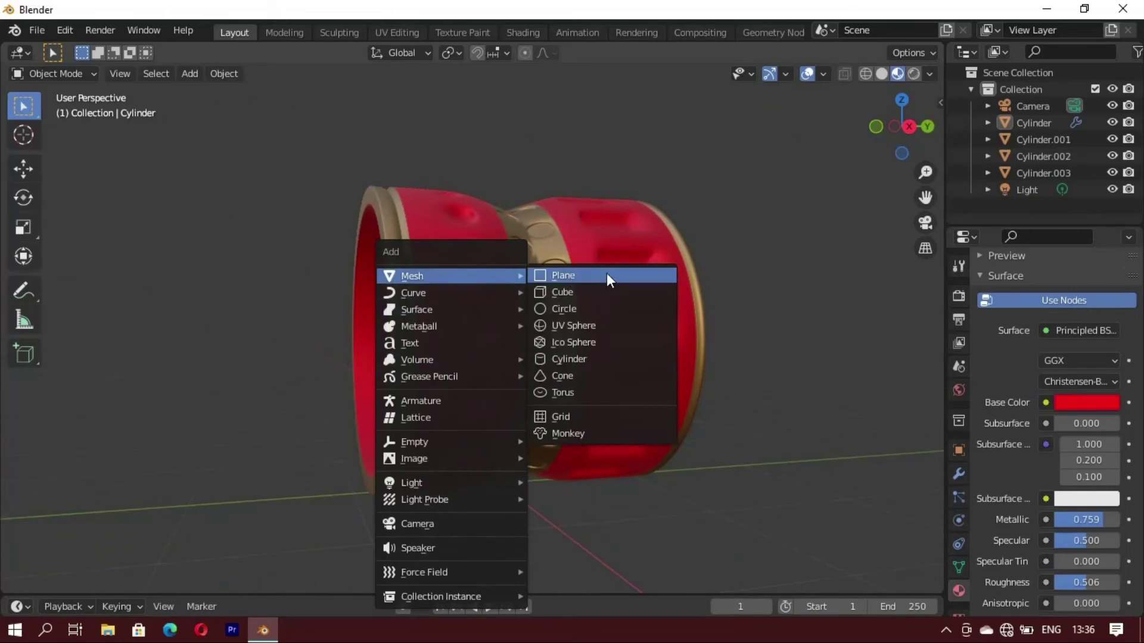
{"action": "left_click", "coordinate": [607, 273]}
{"action": "key", "text": "s"}
{"action": "left_click", "coordinate": [592, 552]}
{"action": "scroll", "coordinate": [582, 554], "scroll_direction": "down", "scroll_amount": 3}
{"action": "mouse_move", "coordinate": [581, 554]}
{"action": "middle_mouse_down"}
{"action": "mouse_move", "coordinate": [395, 477]}
{"action": "mouse_move", "coordinate": [607, 492]}
{"action": "mouse_move", "coordinate": [587, 470]}
{"action": "mouse_move", "coordinate": [467, 467]}
{"action": "mouse_move", "coordinate": [555, 488]}
{"action": "middle_mouse_up"}
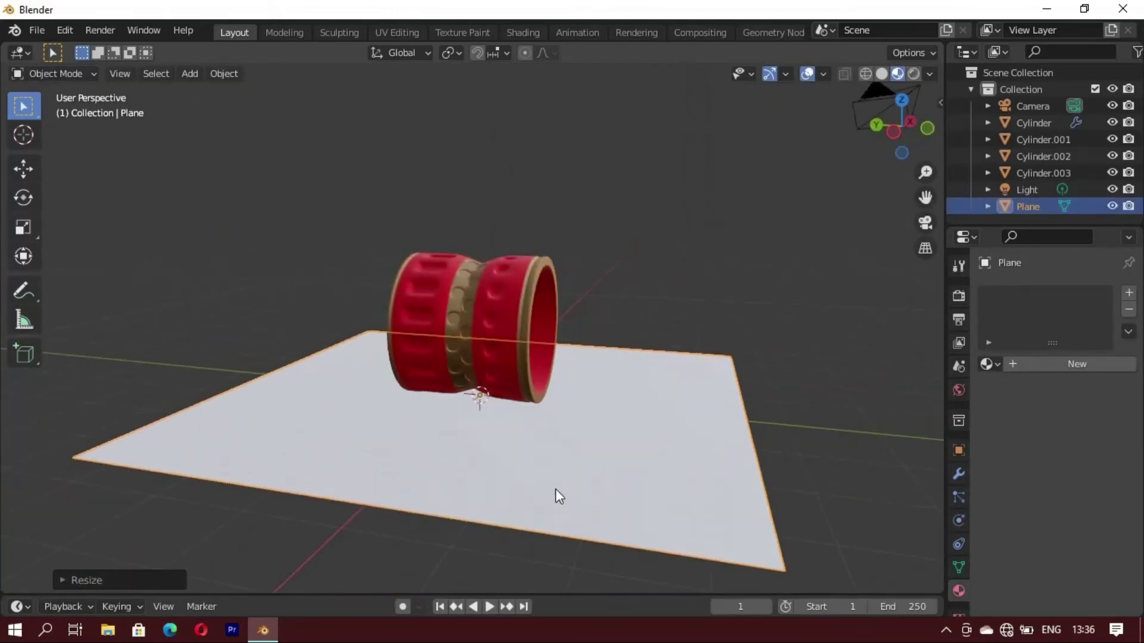
Step: In Edit Mode, extrude the plane's back and left edges up along Z into walls
{"action": "key", "text": "Tab"}
{"action": "key", "text": "alt+a"}
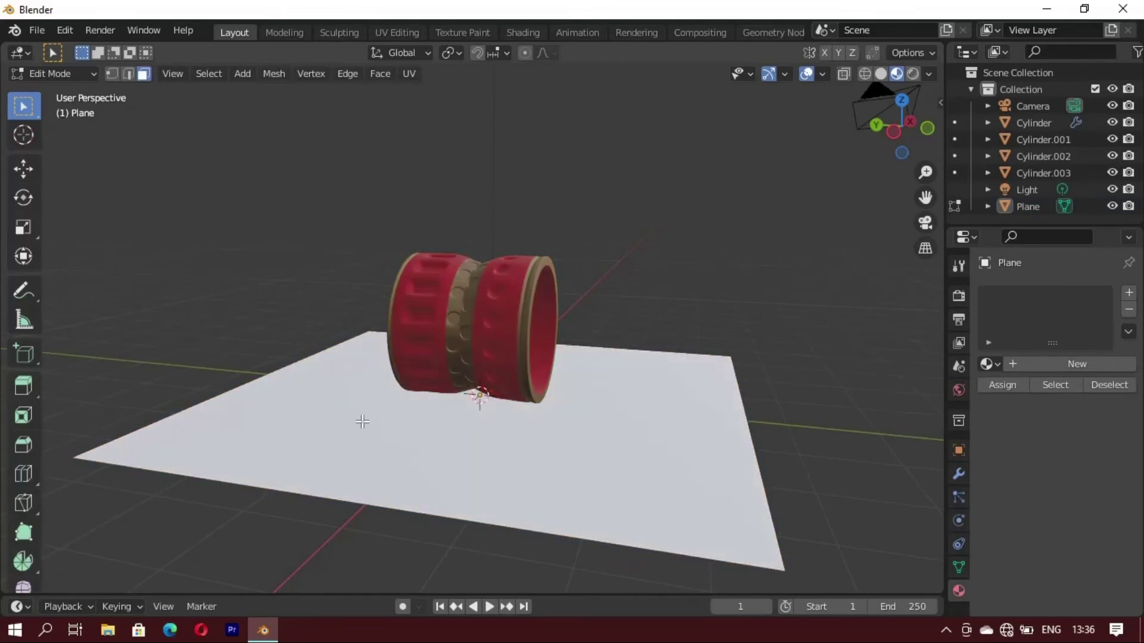
{"action": "left_click", "coordinate": [263, 378]}
{"action": "key", "text": "alt+a"}
{"action": "mouse_move", "coordinate": [622, 448]}
{"action": "middle_mouse_down"}
{"action": "mouse_move", "coordinate": [431, 454]}
{"action": "mouse_move", "coordinate": [387, 438]}
{"action": "mouse_move", "coordinate": [494, 451]}
{"action": "middle_mouse_up"}
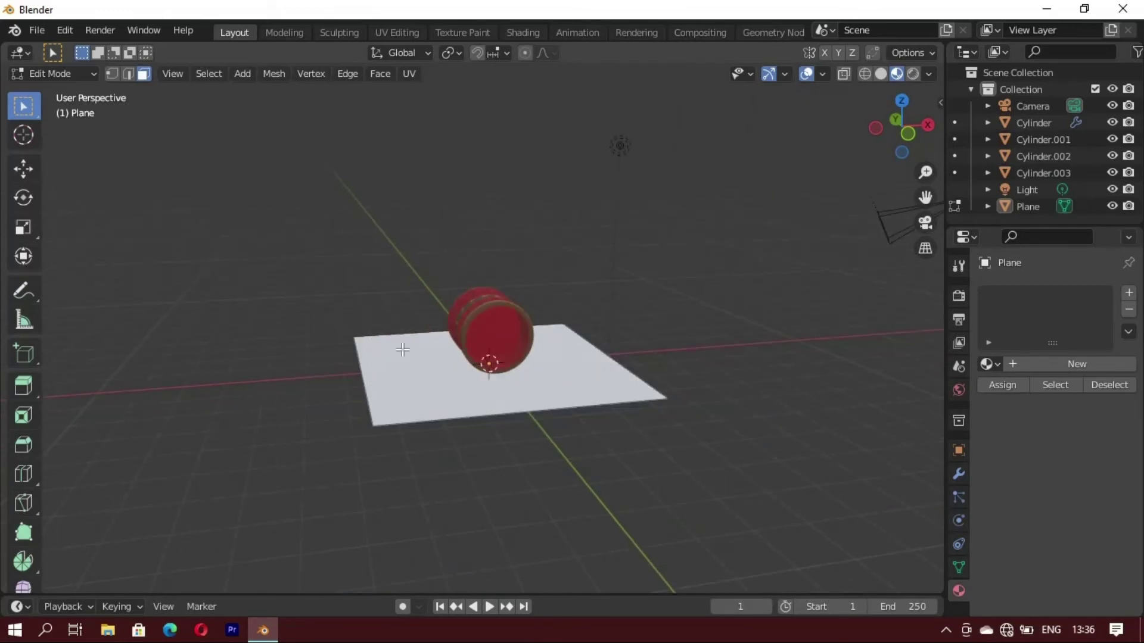
{"action": "scroll", "coordinate": [447, 350], "scroll_direction": "up", "scroll_amount": 3}
{"action": "scroll", "coordinate": [454, 409], "scroll_direction": "up", "scroll_amount": 3}
{"action": "scroll", "coordinate": [295, 255], "scroll_direction": "up", "scroll_amount": 2}
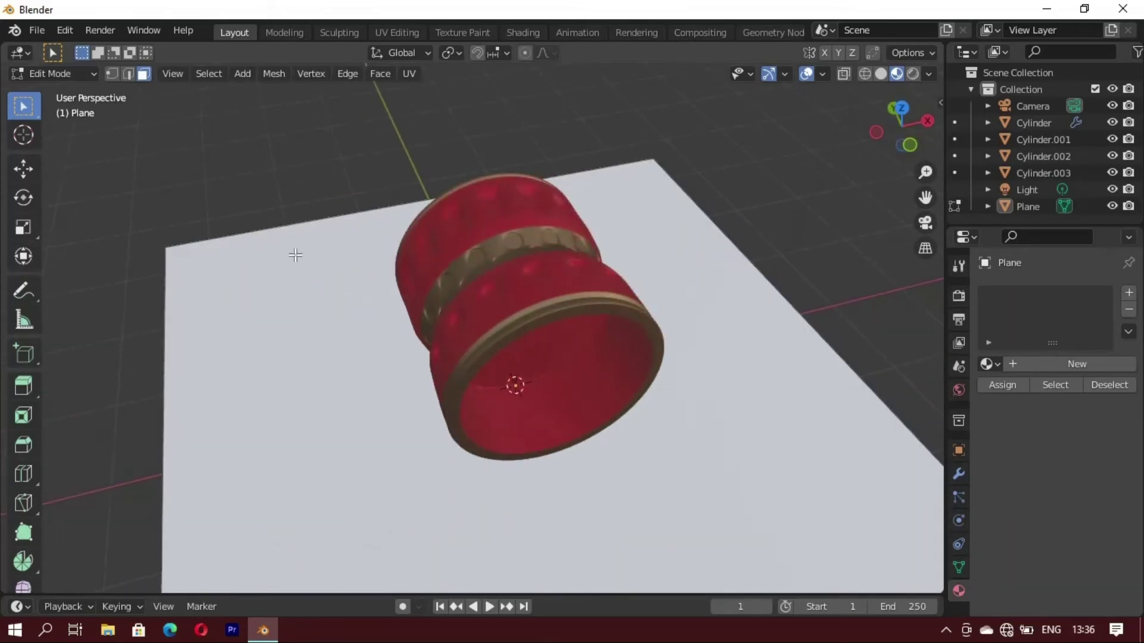
{"action": "left_click", "coordinate": [306, 224]}
{"action": "key", "text": "alt+a"}
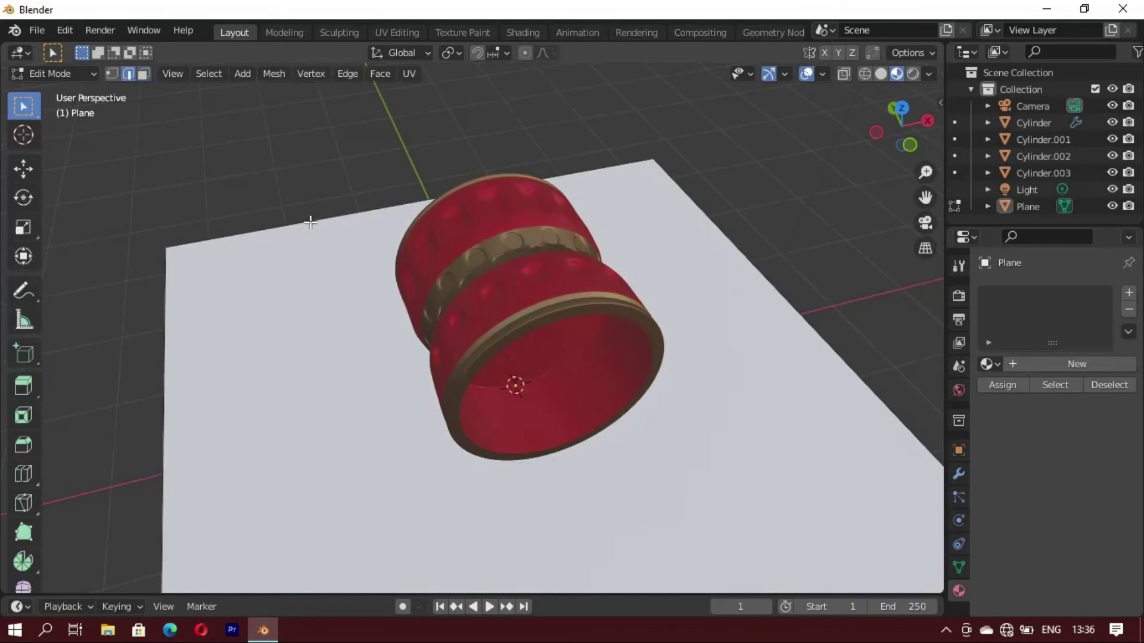
{"action": "key", "text": "e"}
{"action": "key", "text": "z"}
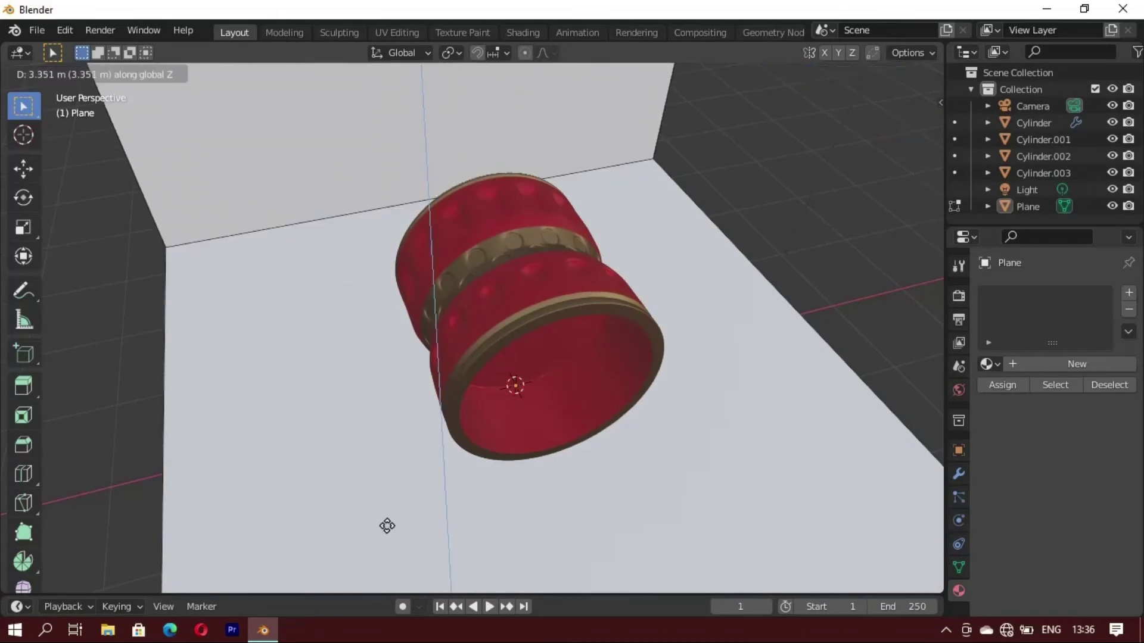
{"action": "left_click", "coordinate": [479, 527]}
Step: Bevel the wall corner edges with Ctrl+B into rounded curves, then return to Object Mode
{"action": "mouse_move", "coordinate": [529, 530]}
{"action": "middle_mouse_down"}
{"action": "mouse_move", "coordinate": [646, 491]}
{"action": "mouse_move", "coordinate": [729, 335]}
{"action": "middle_mouse_up"}
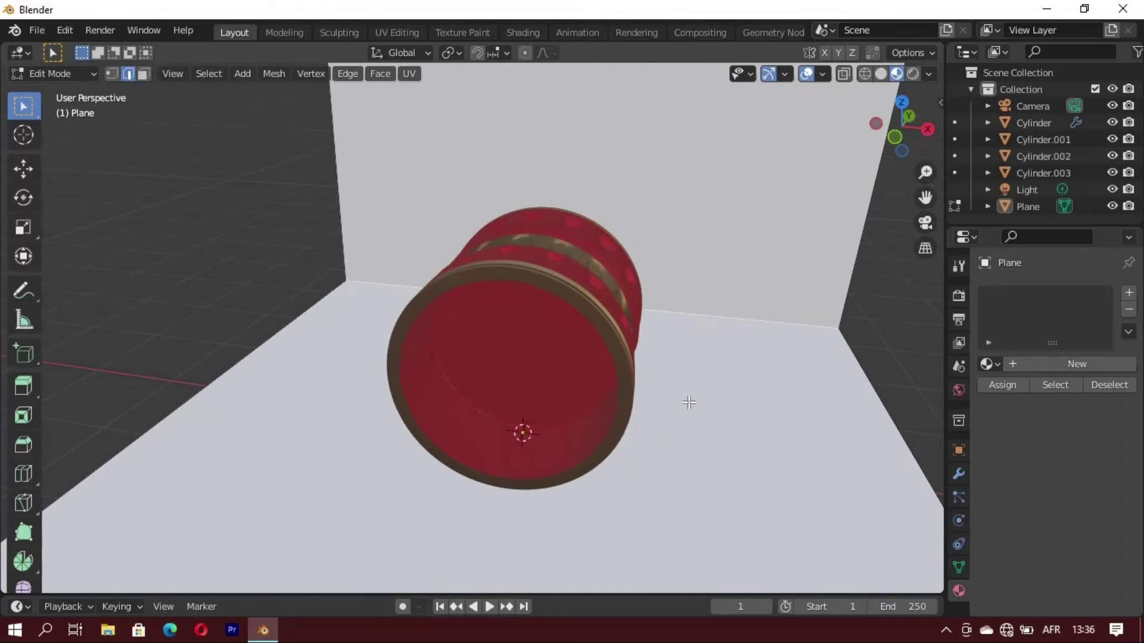
{"action": "key", "text": "ctrl+b"}
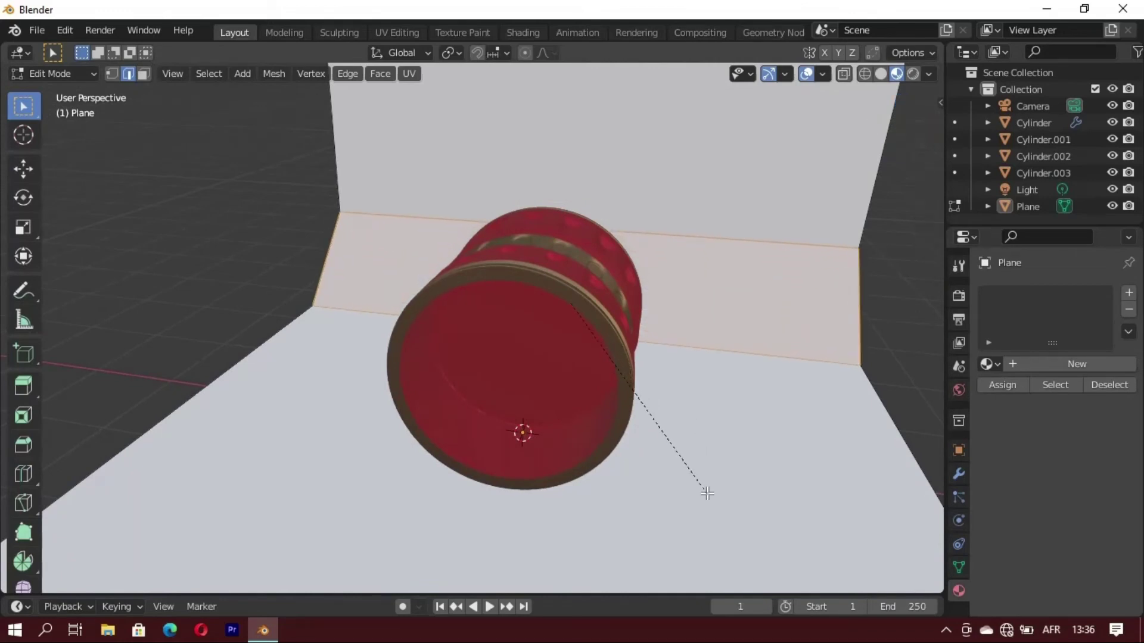
{"action": "scroll", "coordinate": [707, 489], "scroll_direction": "up", "scroll_amount": 4}
{"action": "left_click", "coordinate": [707, 493]}
{"action": "key", "text": "alt+a"}
{"action": "key", "text": "Tab"}
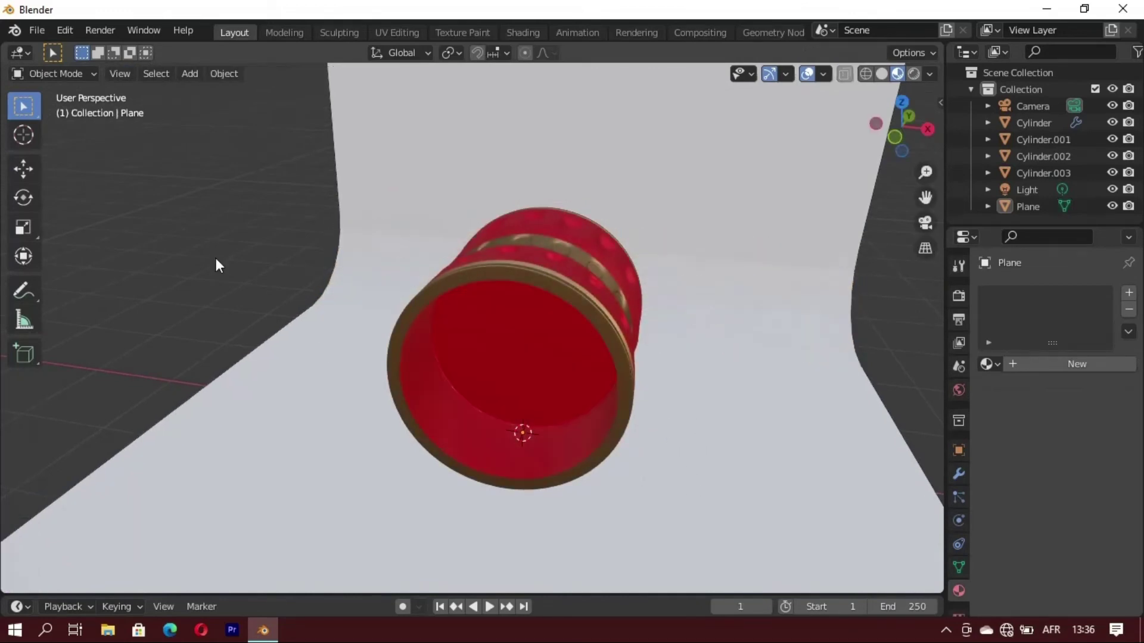
Step: Select the backdrop plane and view it in the Shading workspace
{"action": "left_click", "coordinate": [373, 219]}
{"action": "right_click", "coordinate": [158, 220]}
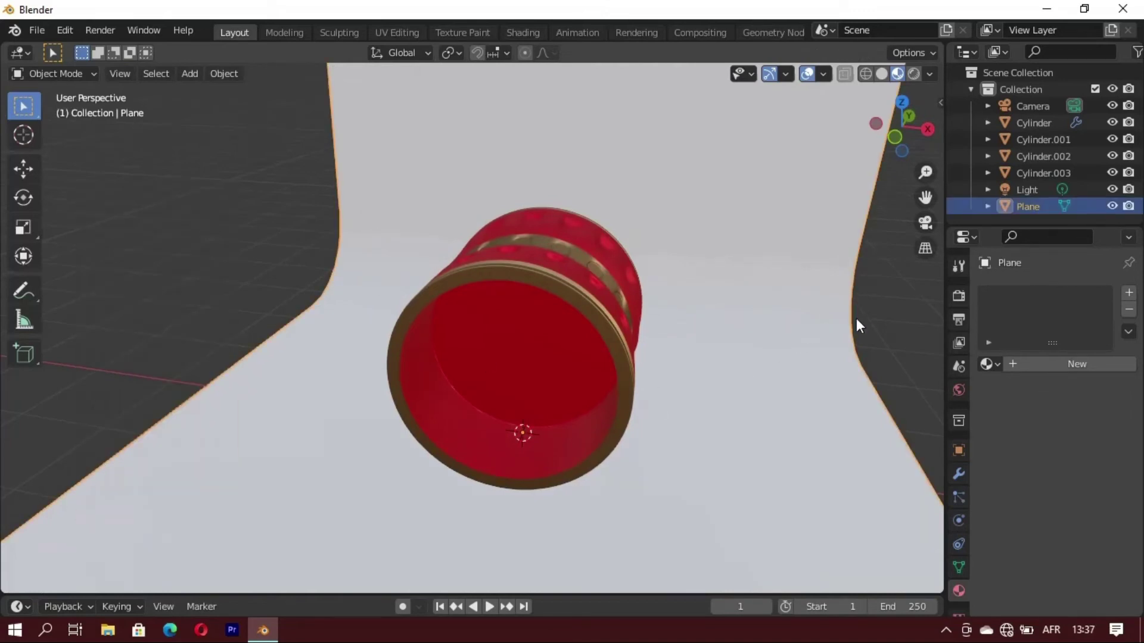
{"action": "middle_click_drag", "start_coordinate": [387, 444], "coordinate": [513, 453]}
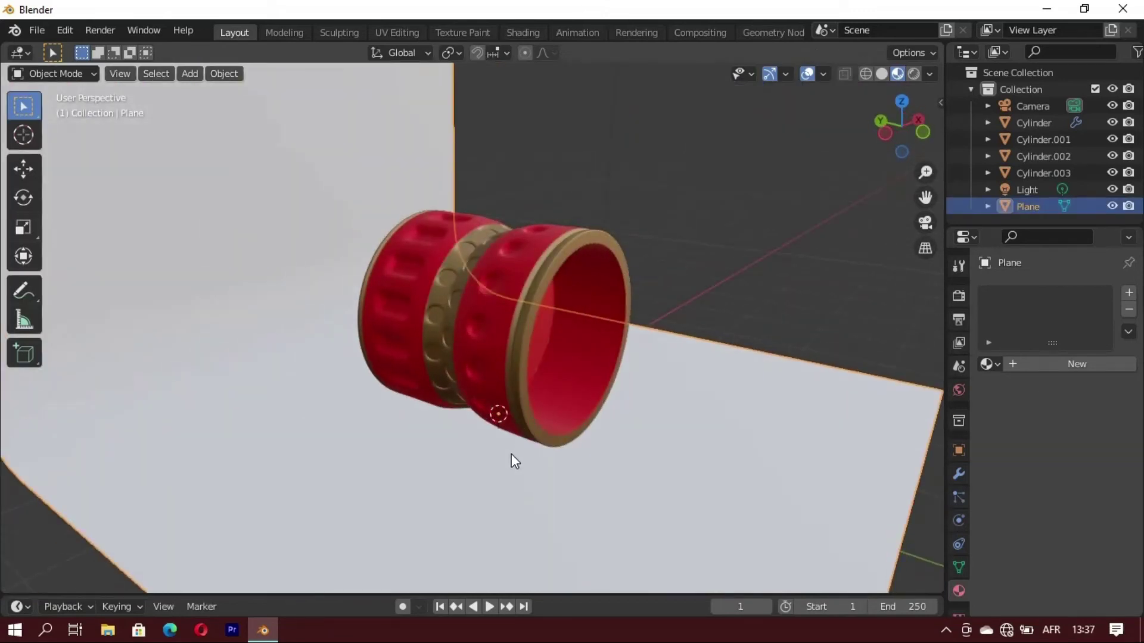
{"action": "mouse_move", "coordinate": [635, 471]}
{"action": "middle_mouse_down"}
{"action": "mouse_move", "coordinate": [336, 466]}
{"action": "mouse_move", "coordinate": [530, 465]}
{"action": "middle_mouse_up"}
{"action": "left_click", "coordinate": [521, 31]}
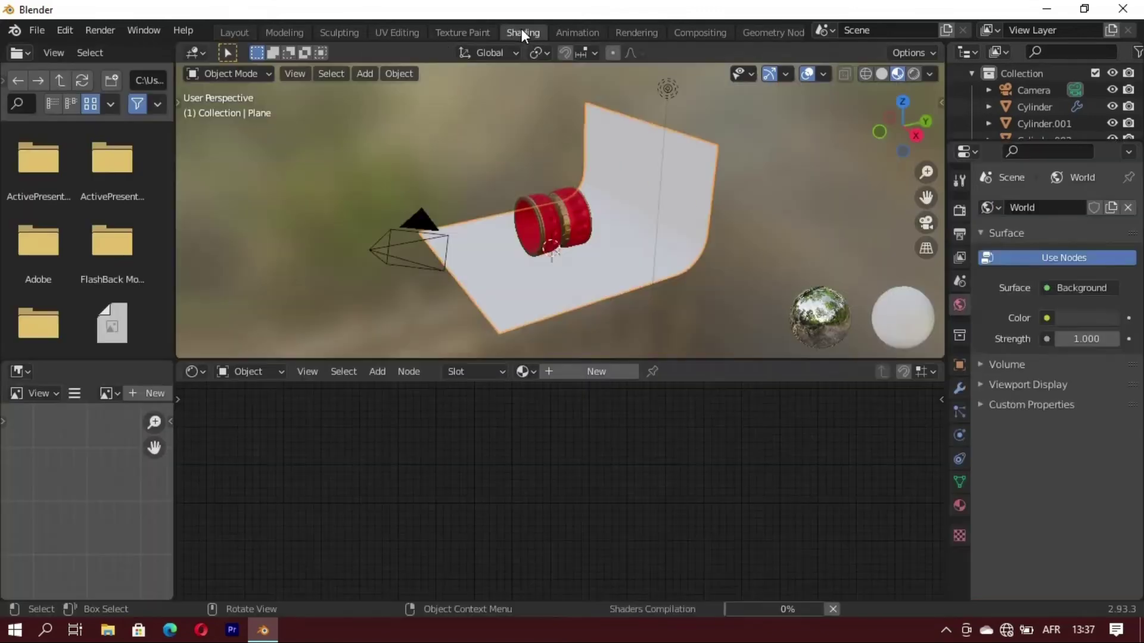
Step: Create backdrop material 'ssd' with a blue base colour and Roughness 1.000, then return to Layout
{"action": "left_click", "coordinate": [596, 371]}
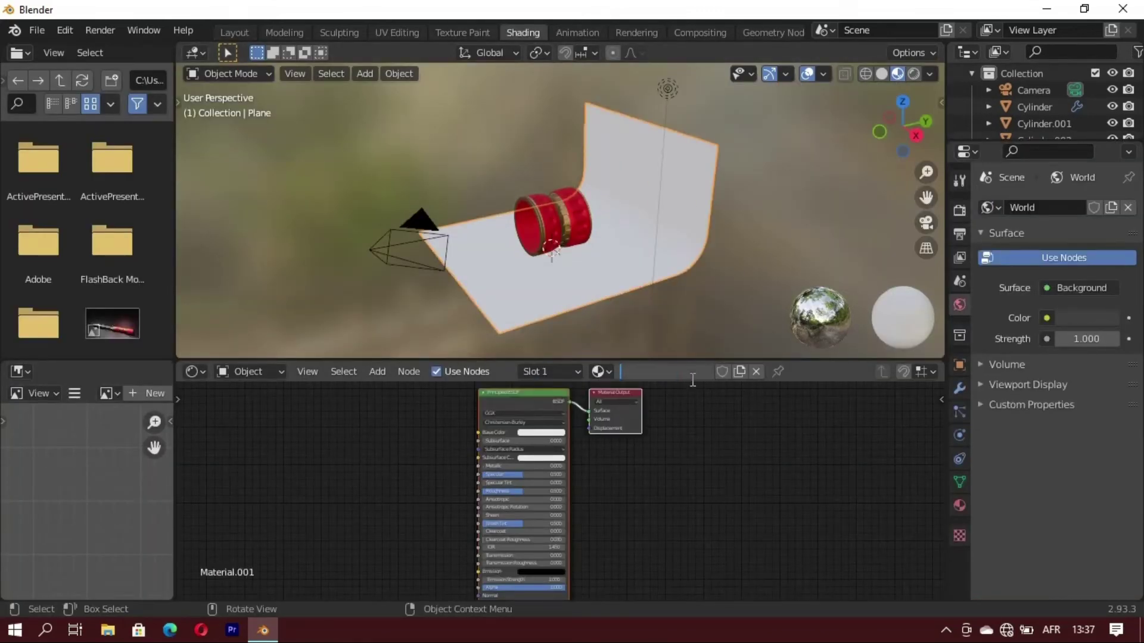
{"action": "type", "text": "ssd"}
{"action": "key", "text": "Return"}
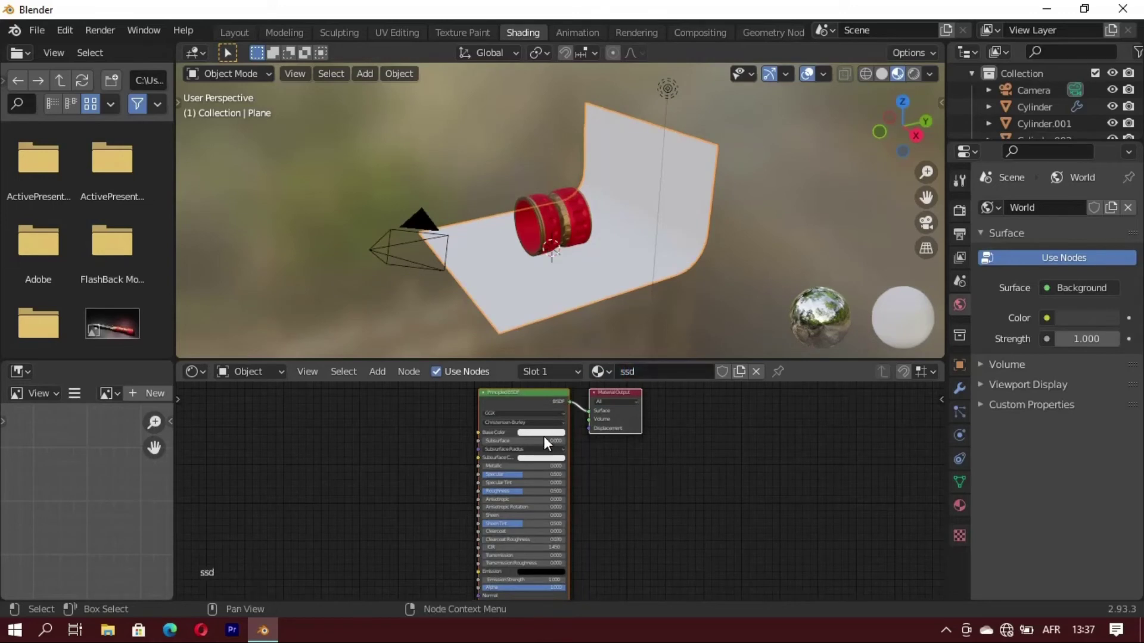
{"action": "left_click", "coordinate": [542, 432]}
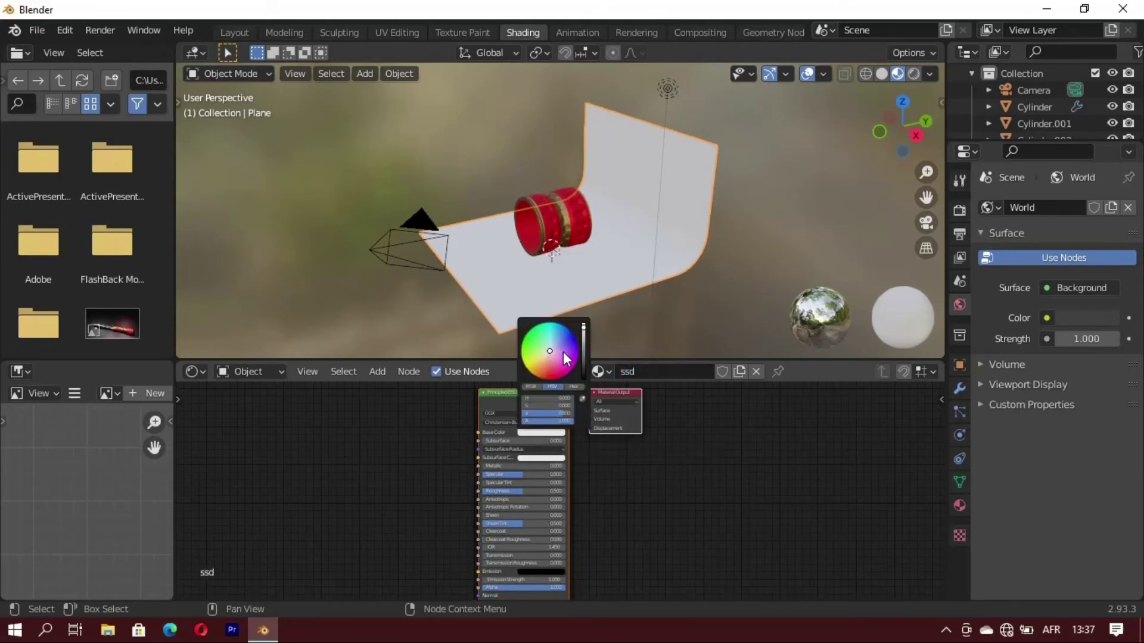
{"action": "left_click_drag", "start_coordinate": [547, 351], "coordinate": [575, 345]}
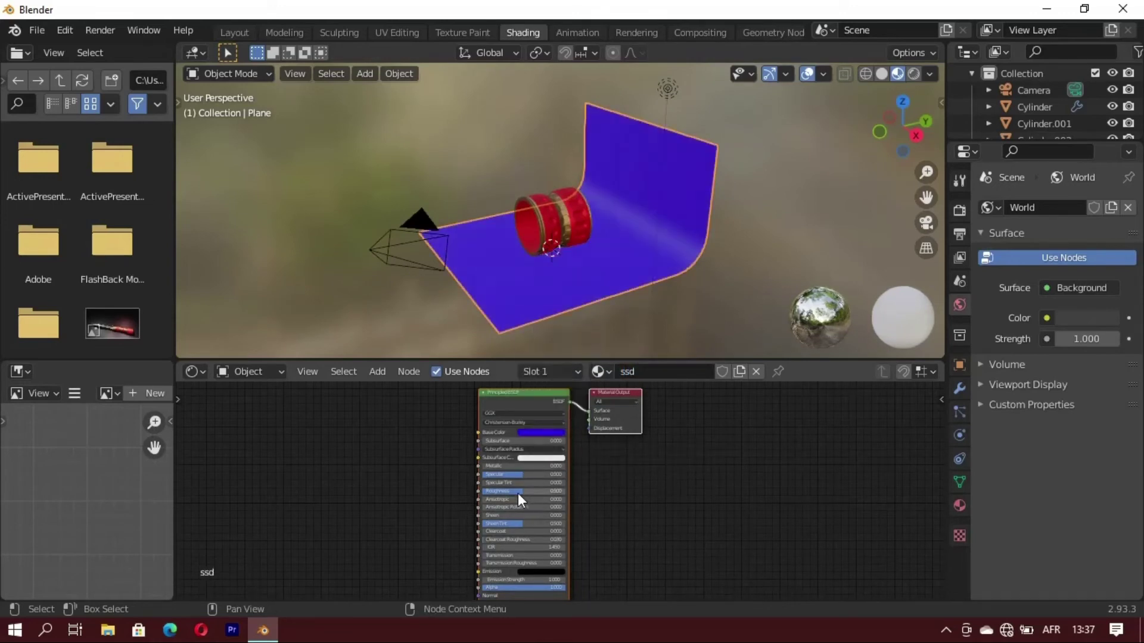
{"action": "left_click_drag", "start_coordinate": [566, 494], "coordinate": [602, 492]}
{"action": "mouse_move", "coordinate": [625, 352]}
{"action": "middle_mouse_down"}
{"action": "mouse_move", "coordinate": [627, 273]}
{"action": "mouse_move", "coordinate": [417, 167]}
{"action": "middle_mouse_up"}
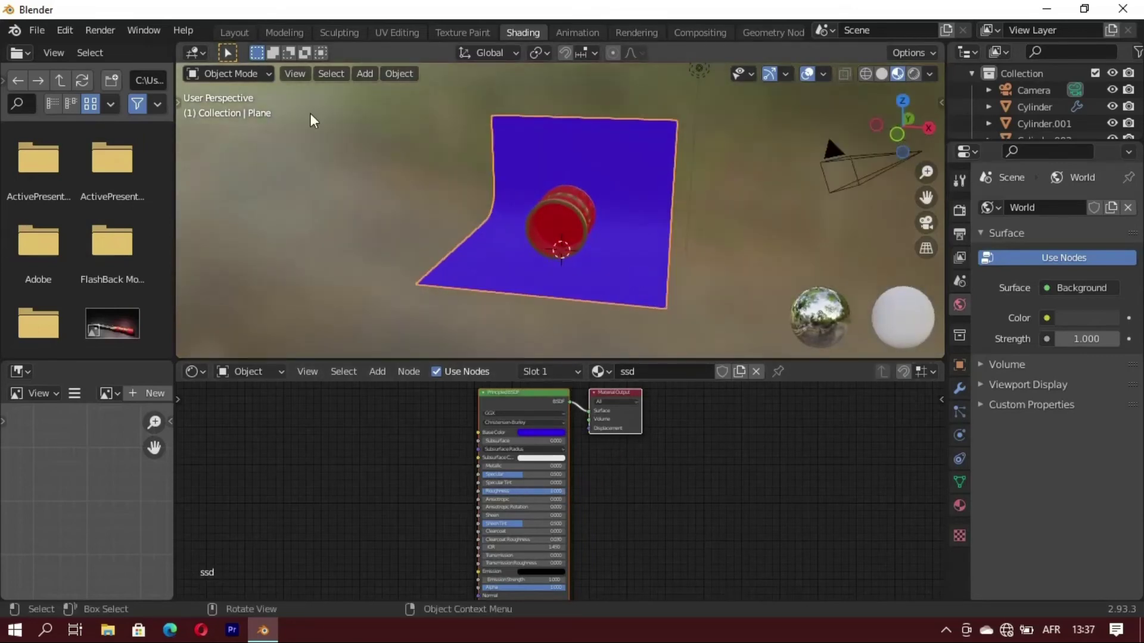
{"action": "left_click", "coordinate": [234, 33]}
{"action": "mouse_move", "coordinate": [656, 318]}
{"action": "middle_mouse_down"}
{"action": "mouse_move", "coordinate": [550, 319]}
{"action": "mouse_move", "coordinate": [508, 368]}
{"action": "mouse_move", "coordinate": [551, 389]}
{"action": "middle_mouse_up"}
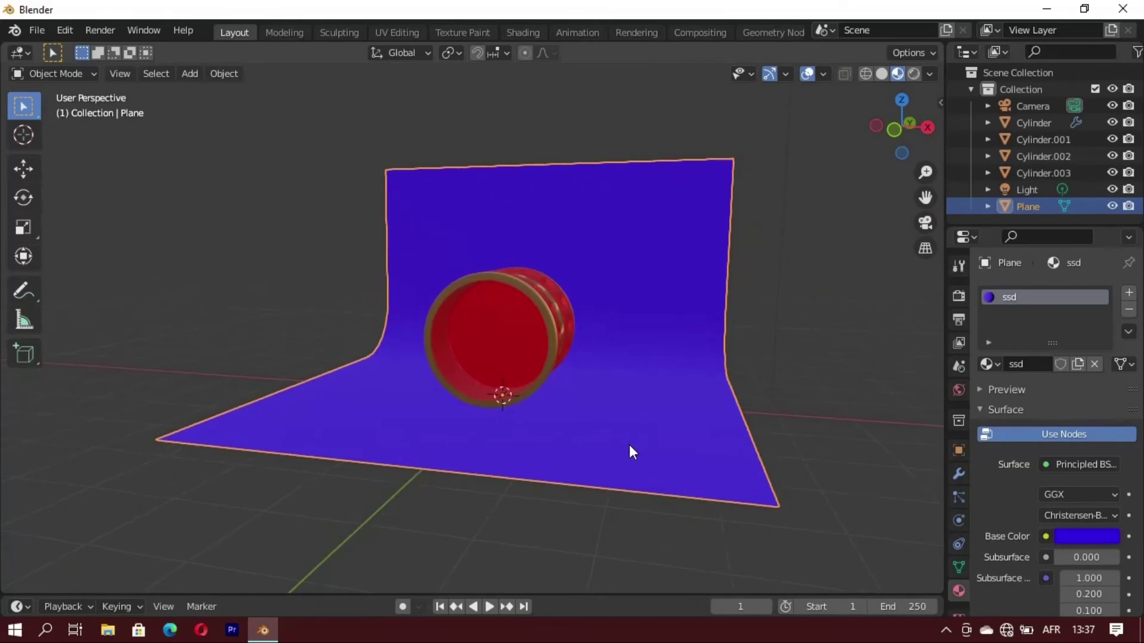
Step: Enable Camera to View and frame the camera squarely on the barrel and backdrop
{"action": "key", "text": "KP_0"}
{"action": "key", "text": "n"}
{"action": "left_click", "coordinate": [933, 174]}
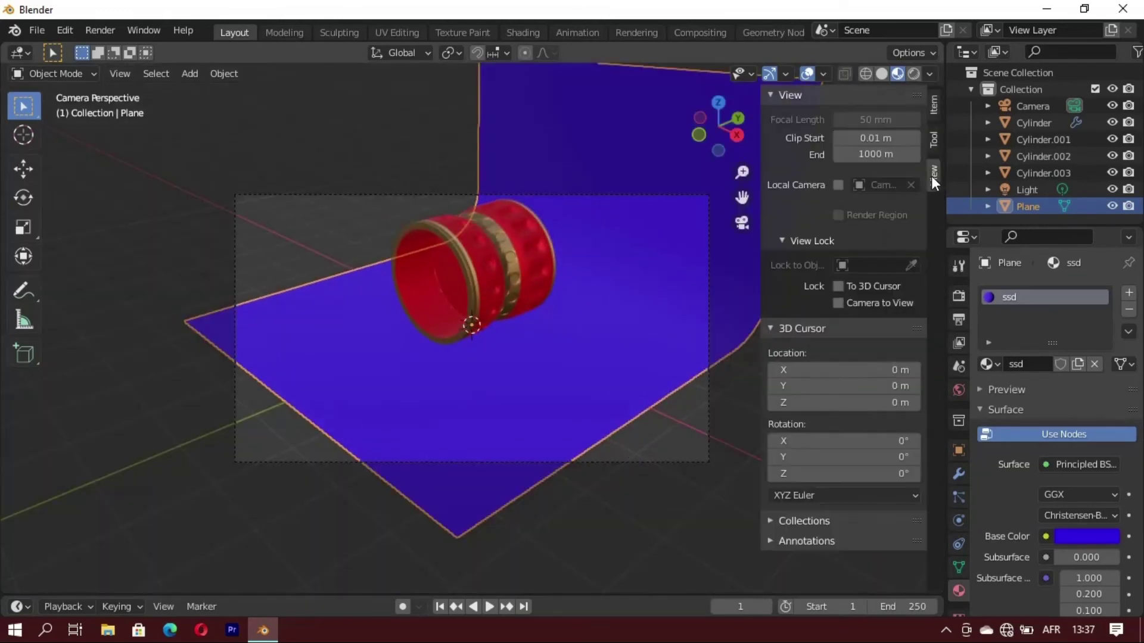
{"action": "left_click", "coordinate": [838, 303]}
{"action": "mouse_move", "coordinate": [695, 384]}
{"action": "middle_mouse_down"}
{"action": "mouse_move", "coordinate": [566, 363]}
{"action": "mouse_move", "coordinate": [590, 370]}
{"action": "middle_mouse_up"}
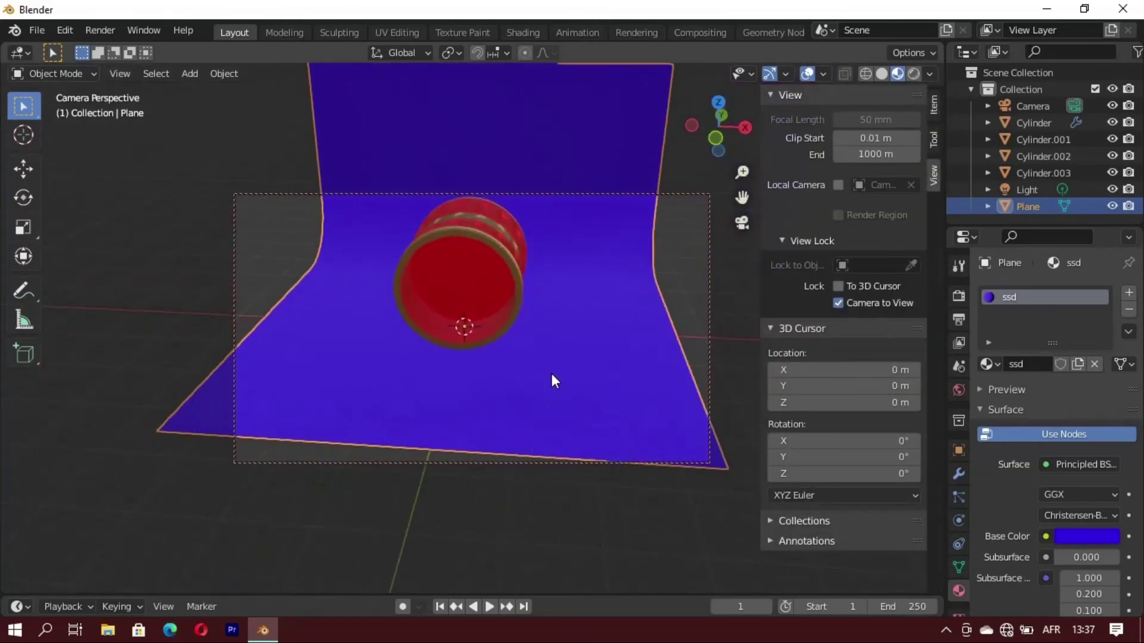
{"action": "key", "text": "n"}
{"action": "mouse_move", "coordinate": [401, 376]}
{"action": "middle_mouse_down"}
{"action": "mouse_move", "coordinate": [462, 363]}
{"action": "mouse_move", "coordinate": [483, 337]}
{"action": "mouse_move", "coordinate": [566, 399]}
{"action": "mouse_move", "coordinate": [553, 414]}
{"action": "middle_mouse_up"}
{"action": "scroll", "coordinate": [527, 316], "scroll_direction": "up", "scroll_amount": 2}
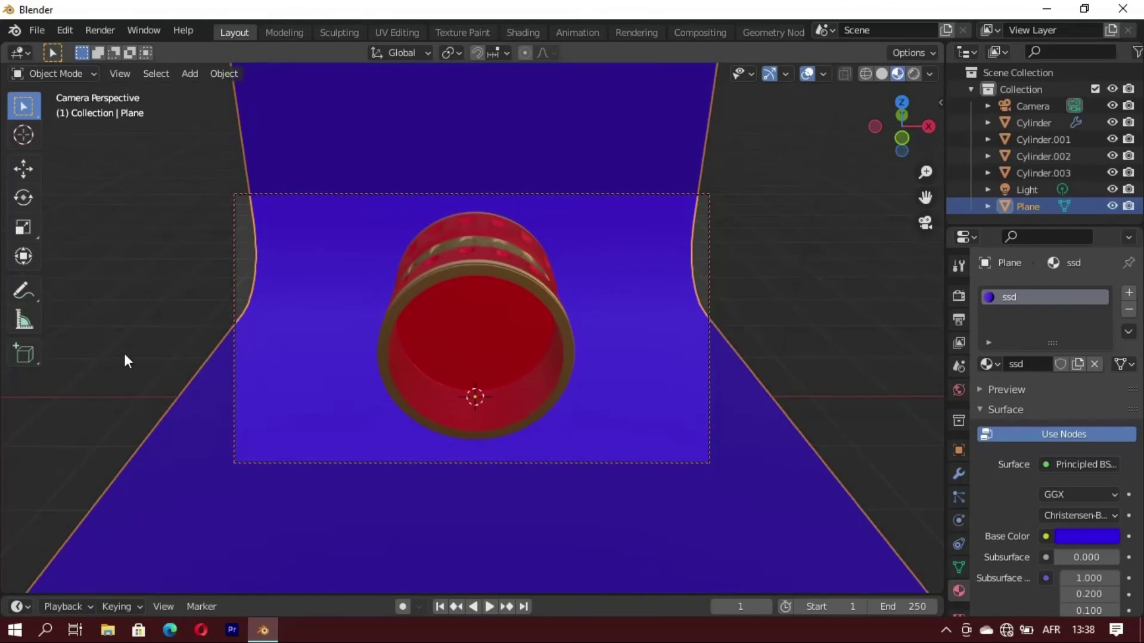
Step: Switch the viewport to Solid shading and select the backdrop plane
{"action": "middle_click_drag", "start_coordinate": [125, 360], "coordinate": [569, 307]}
{"action": "left_click", "coordinate": [882, 74]}
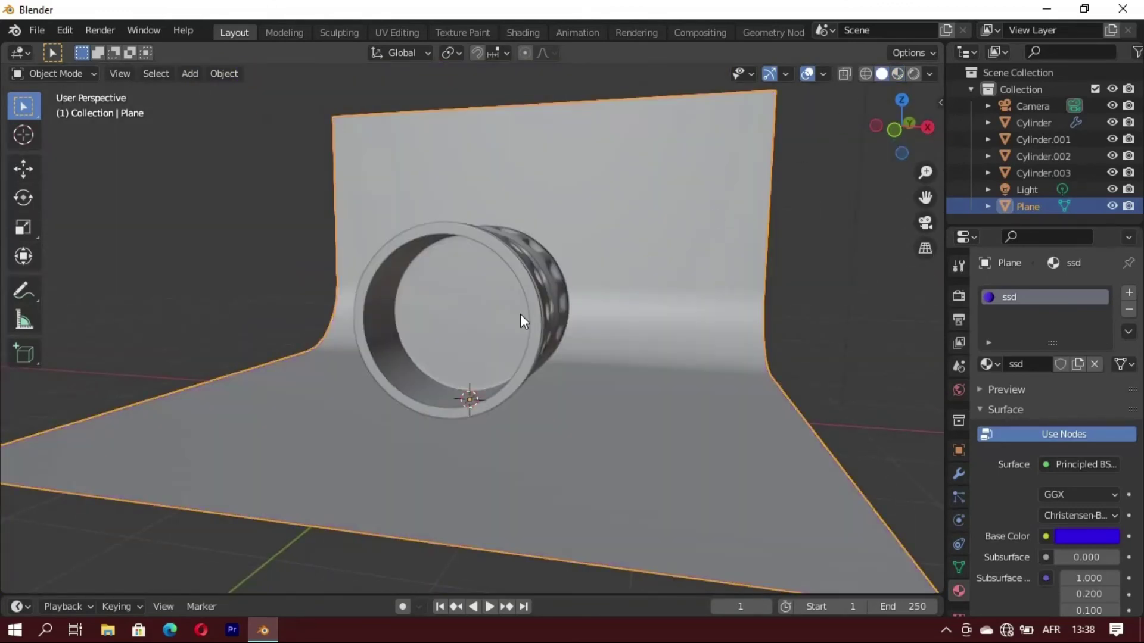
{"action": "left_click", "coordinate": [792, 279]}
{"action": "left_click", "coordinate": [659, 298]}
Step: Hide the backdrop, box-select the four barrel cylinders and rotate them together about Z
{"action": "key", "text": "h"}
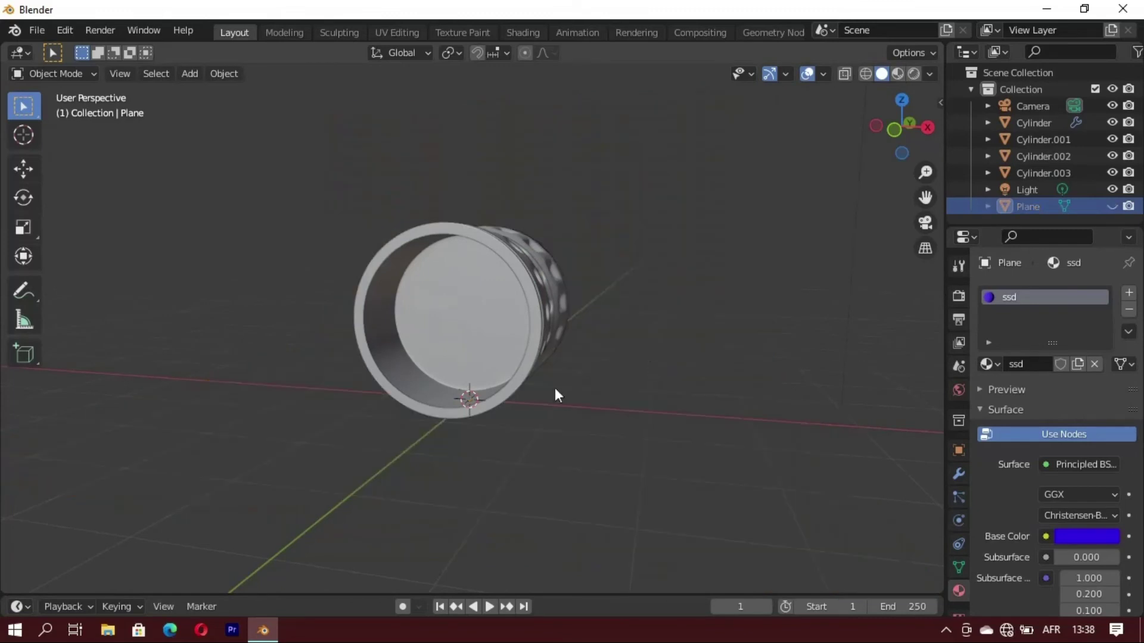
{"action": "mouse_move", "coordinate": [556, 391]}
{"action": "middle_mouse_down"}
{"action": "mouse_move", "coordinate": [482, 455]}
{"action": "mouse_move", "coordinate": [390, 365]}
{"action": "middle_mouse_up"}
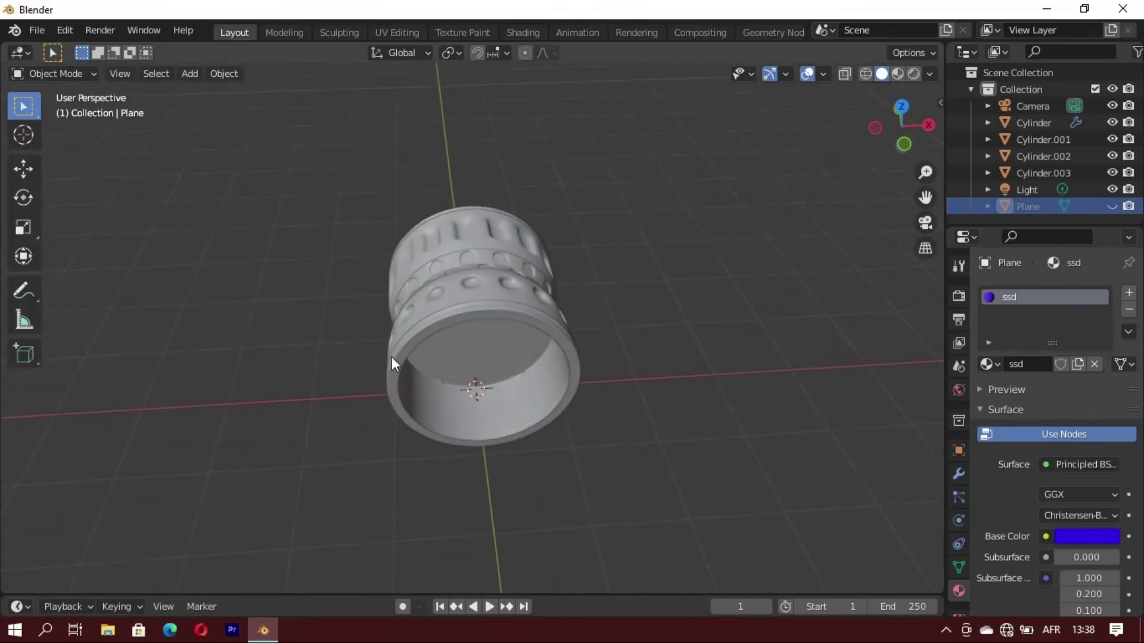
{"action": "left_click_drag", "start_coordinate": [361, 153], "coordinate": [582, 448]}
{"action": "middle_click_drag", "start_coordinate": [250, 478], "coordinate": [338, 438]}
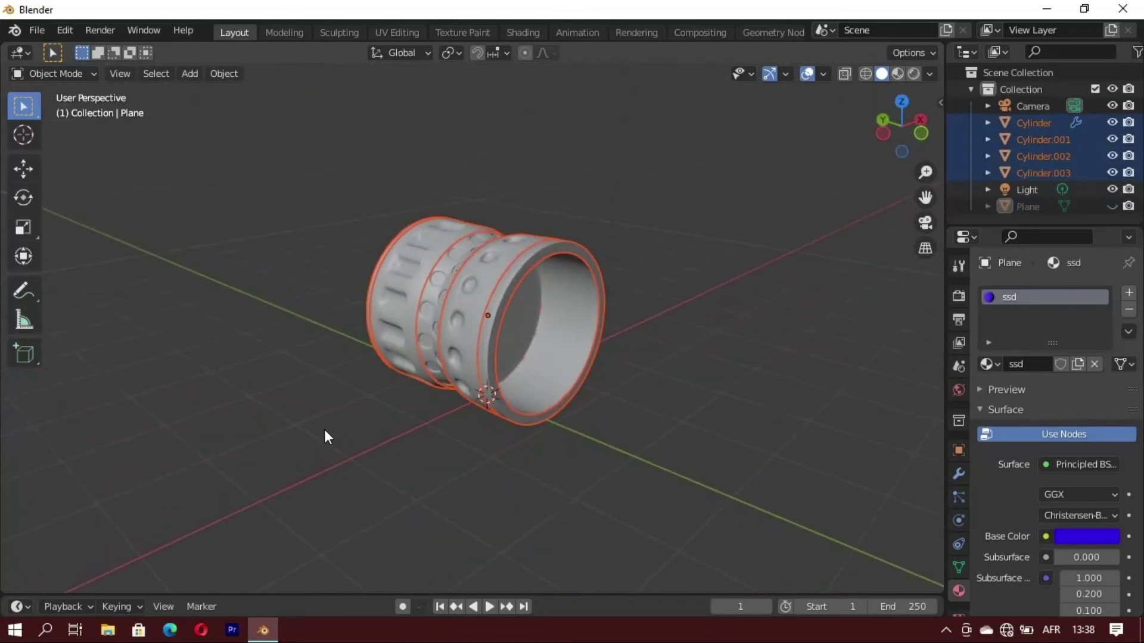
{"action": "left_click", "coordinate": [12, 261]}
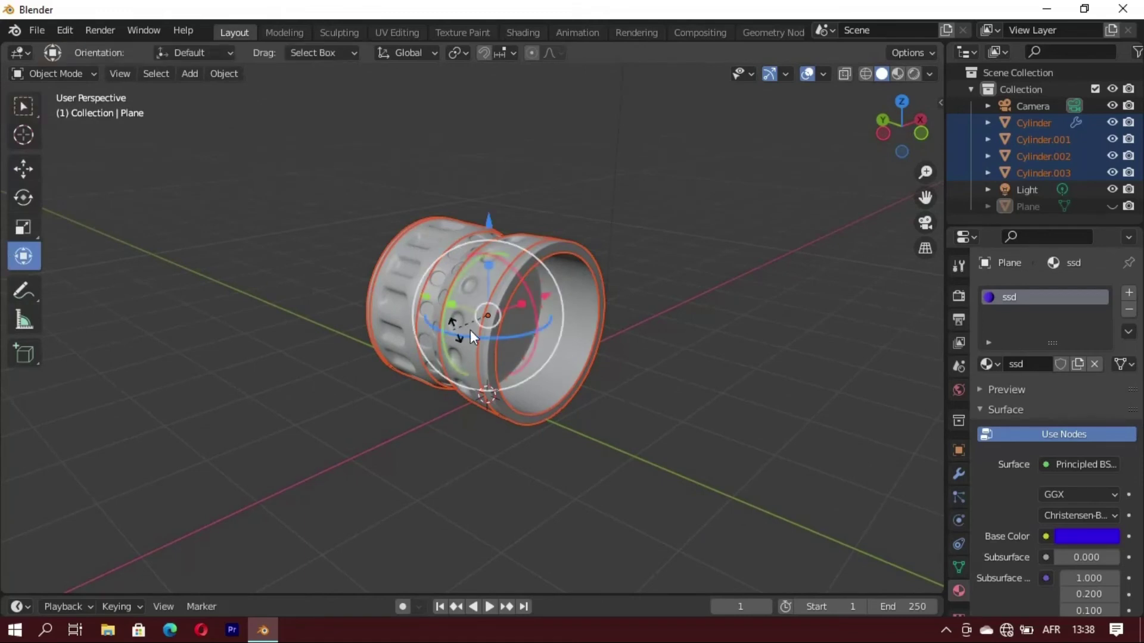
{"action": "left_click_drag", "start_coordinate": [471, 337], "coordinate": [492, 338]}
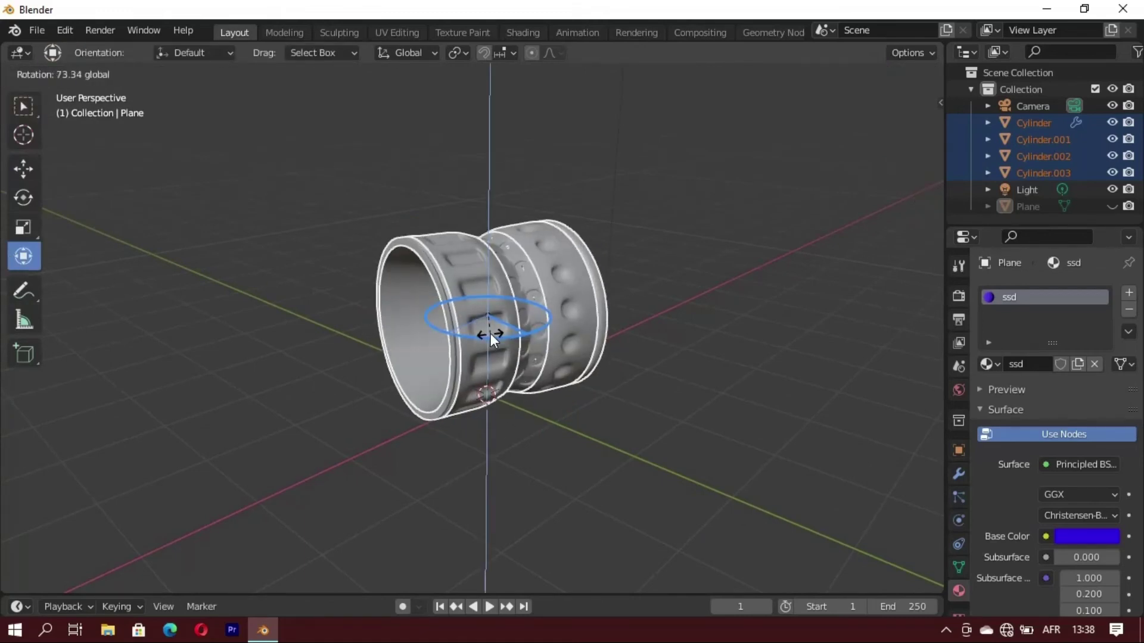
{"action": "left_click", "coordinate": [308, 388]}
Step: Unhide the backdrop, scale it up about 1.24× to fill the camera frame, and show Material Preview
{"action": "key", "text": "alt+h"}
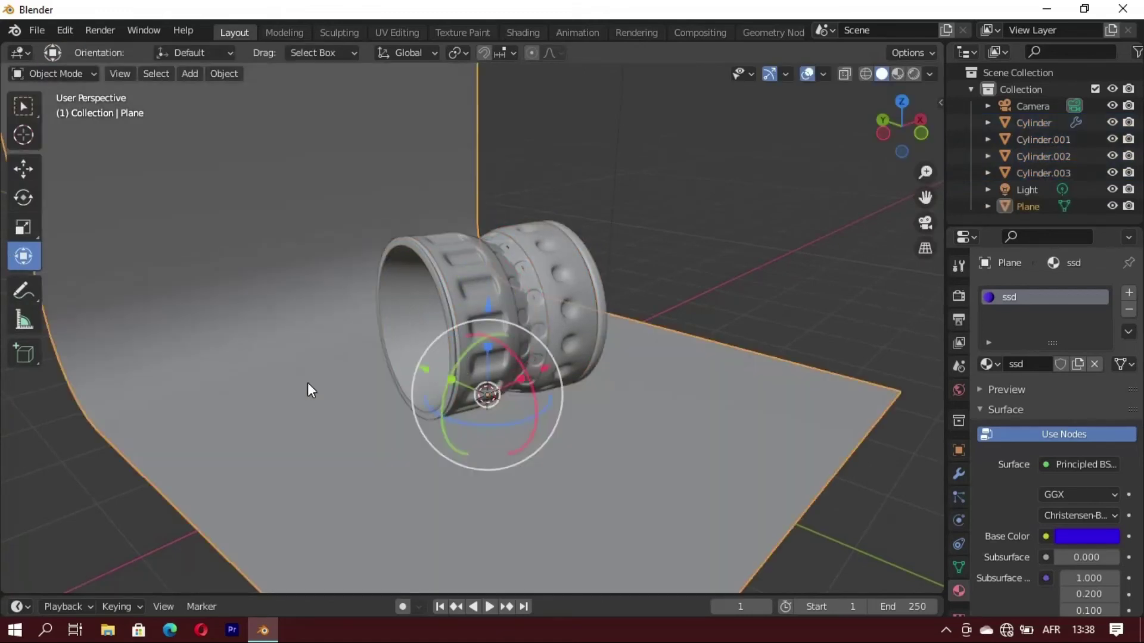
{"action": "key", "text": "KP_0"}
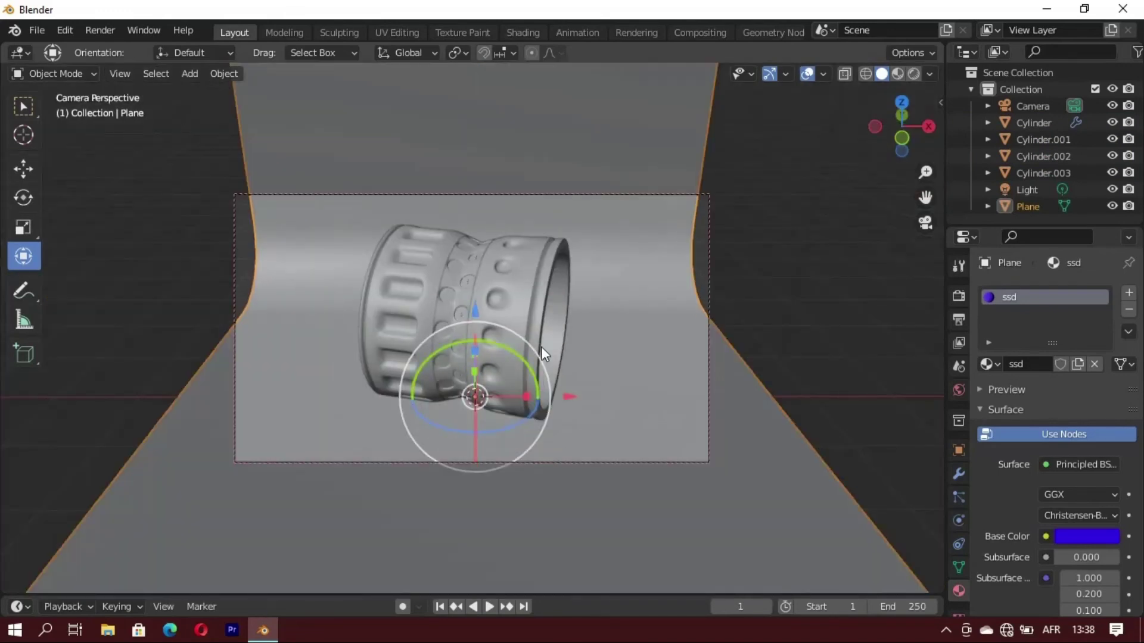
{"action": "key", "text": "s"}
{"action": "left_click", "coordinate": [735, 452]}
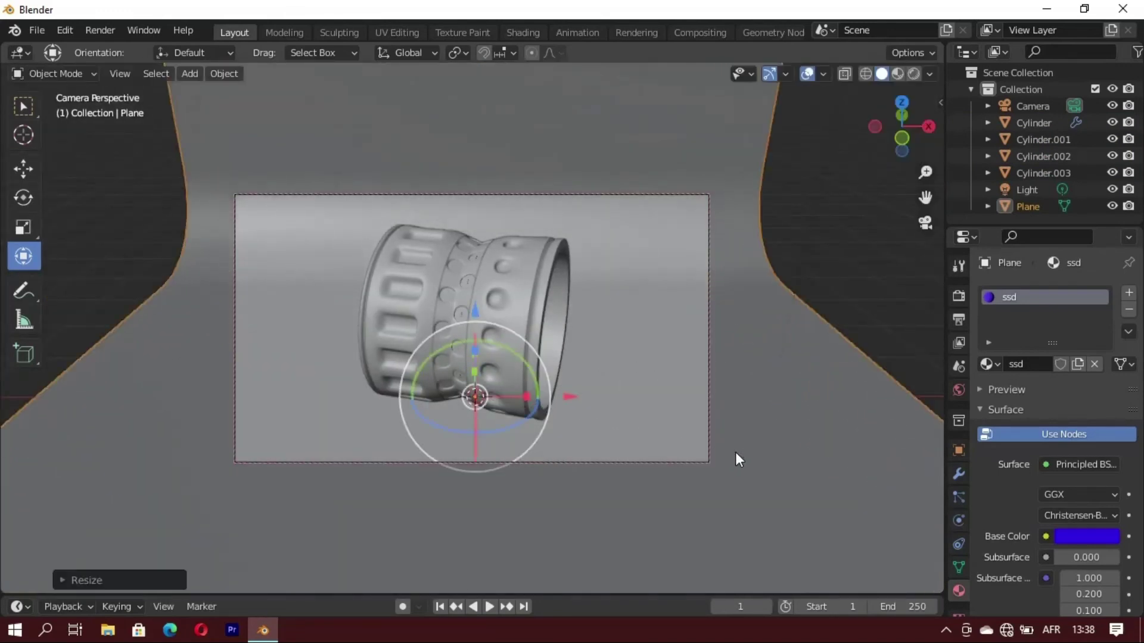
{"action": "scroll", "coordinate": [617, 413], "scroll_direction": "down", "scroll_amount": 1}
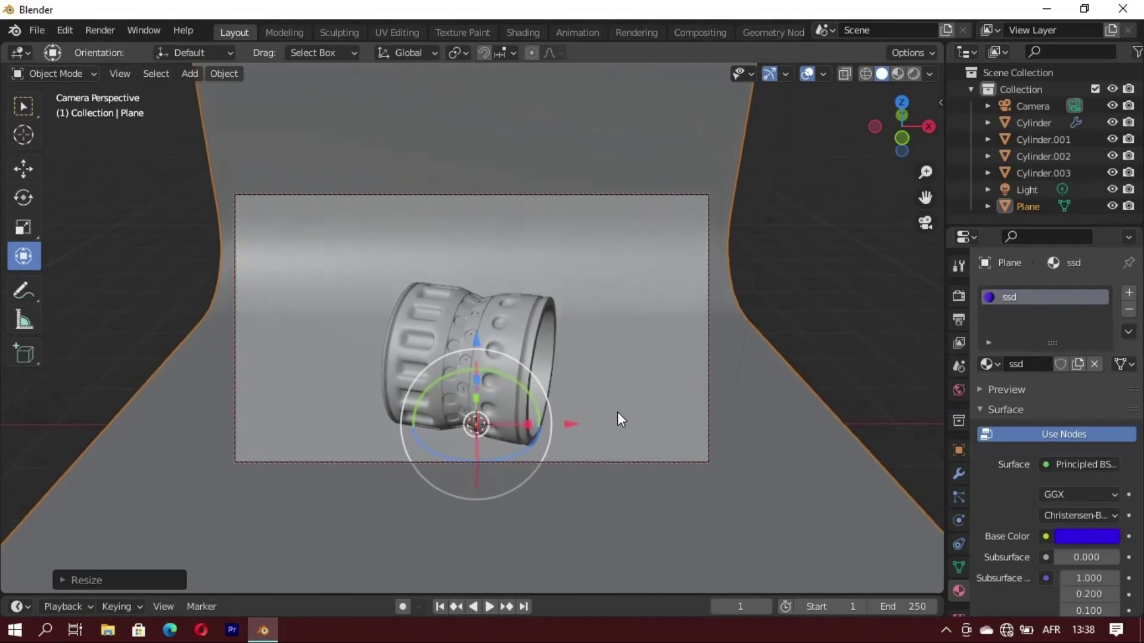
{"action": "scroll", "coordinate": [619, 413], "scroll_direction": "down", "scroll_amount": 1}
{"action": "key", "text": "s"}
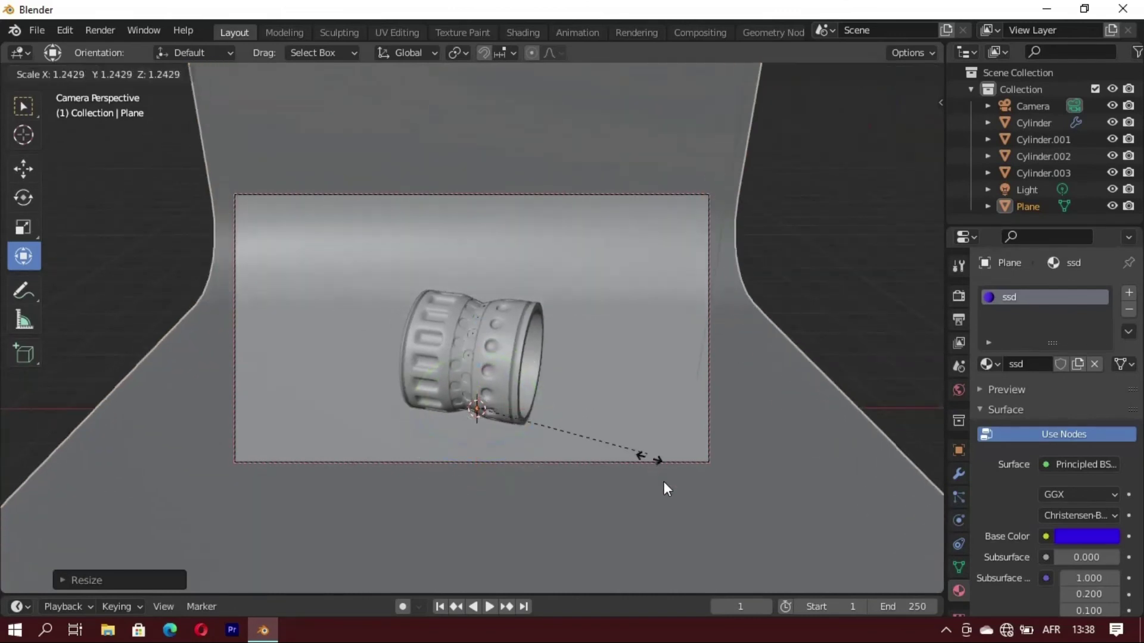
{"action": "left_click", "coordinate": [669, 495]}
{"action": "left_click", "coordinate": [891, 291]}
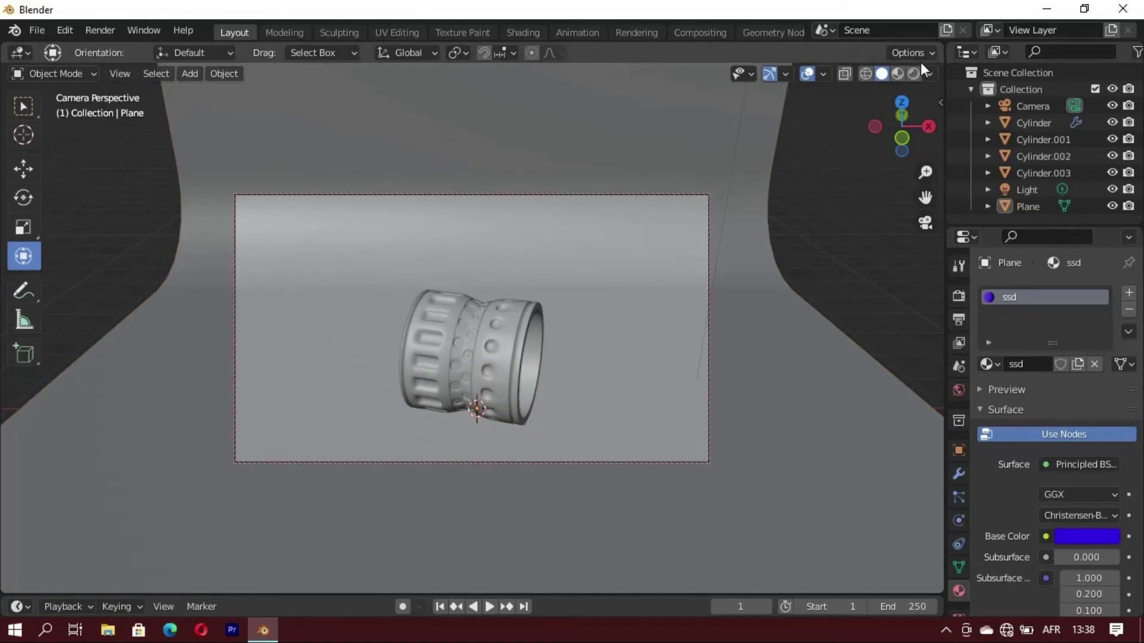
{"action": "left_click", "coordinate": [897, 74]}
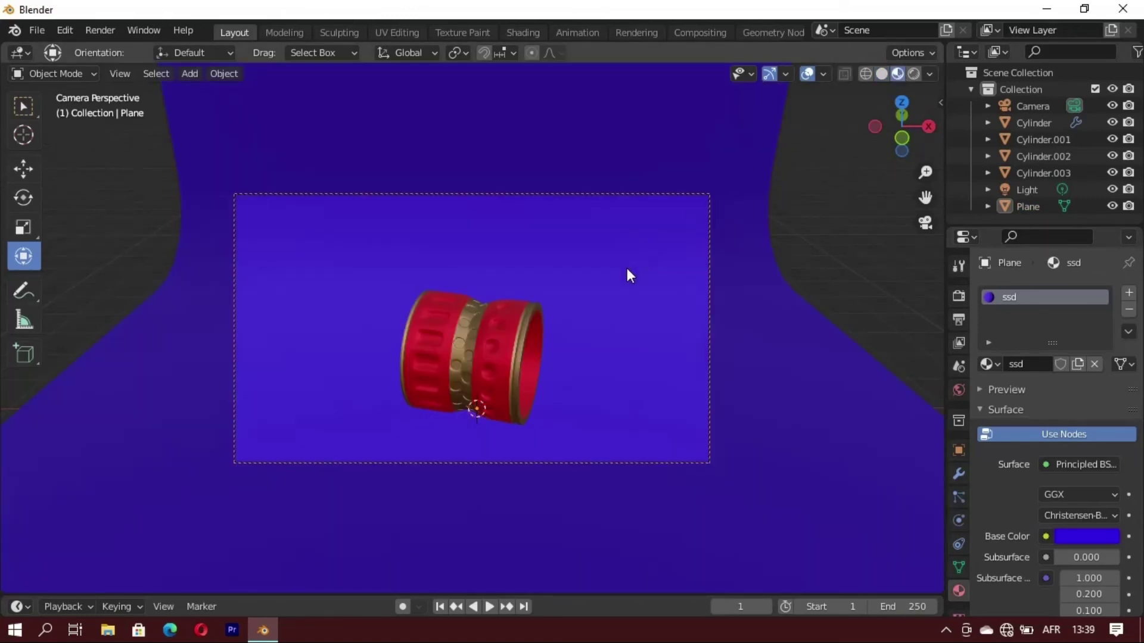
Step: Switch to Rendered shading and look through the scene camera
{"action": "middle_click_drag", "start_coordinate": [627, 275], "coordinate": [614, 305]}
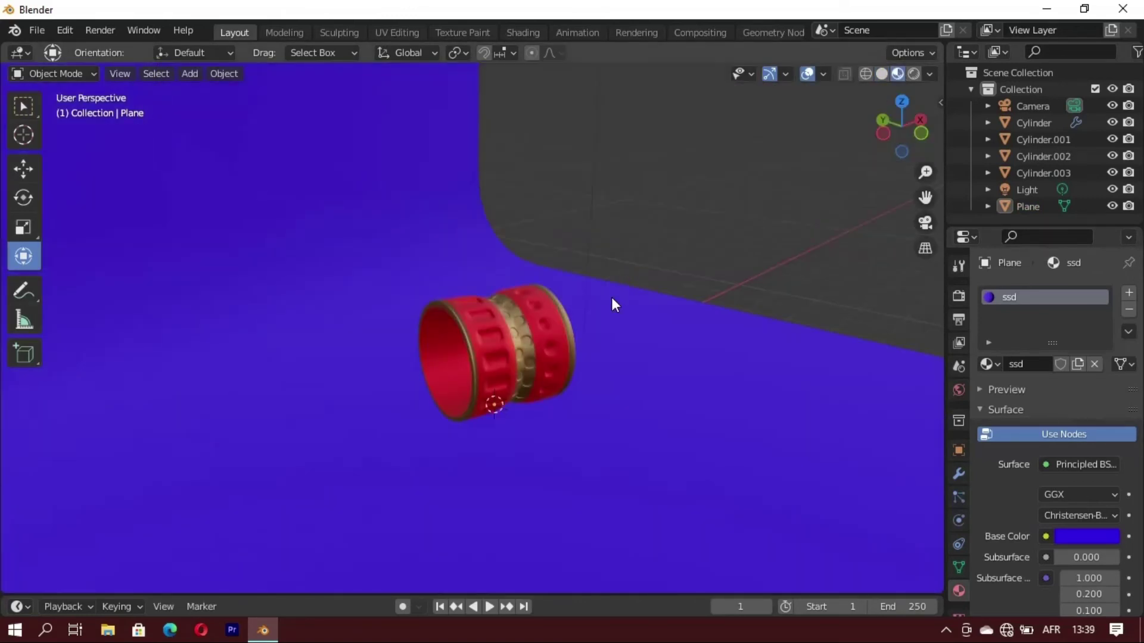
{"action": "left_click", "coordinate": [914, 74]}
{"action": "key", "text": "KP_0"}
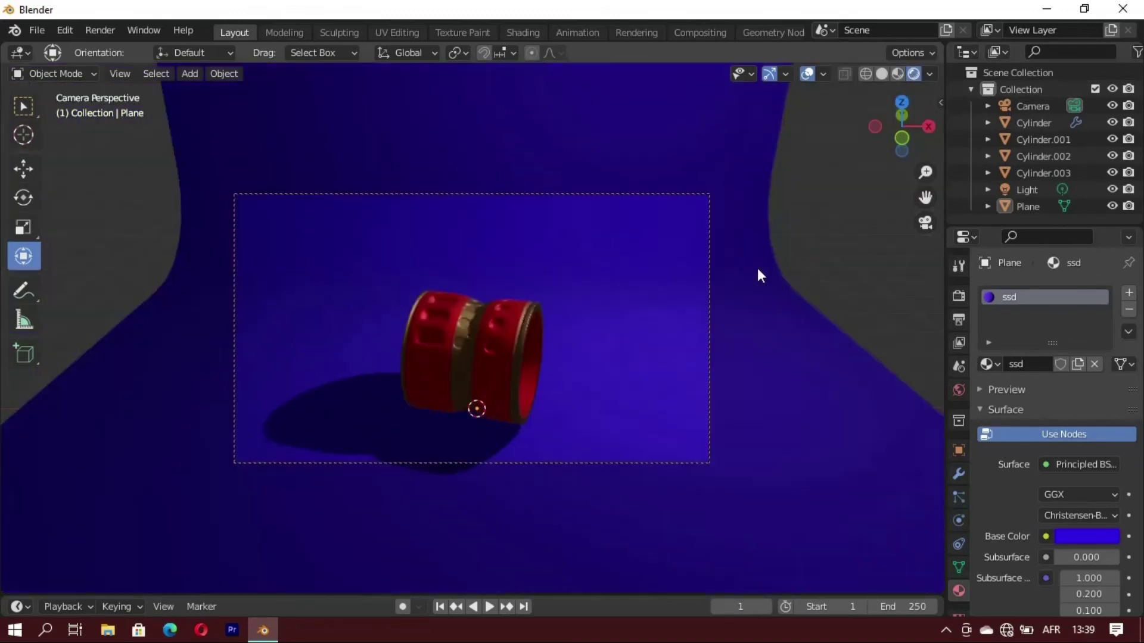
{"action": "middle_click_drag", "start_coordinate": [613, 310], "coordinate": [650, 267]}
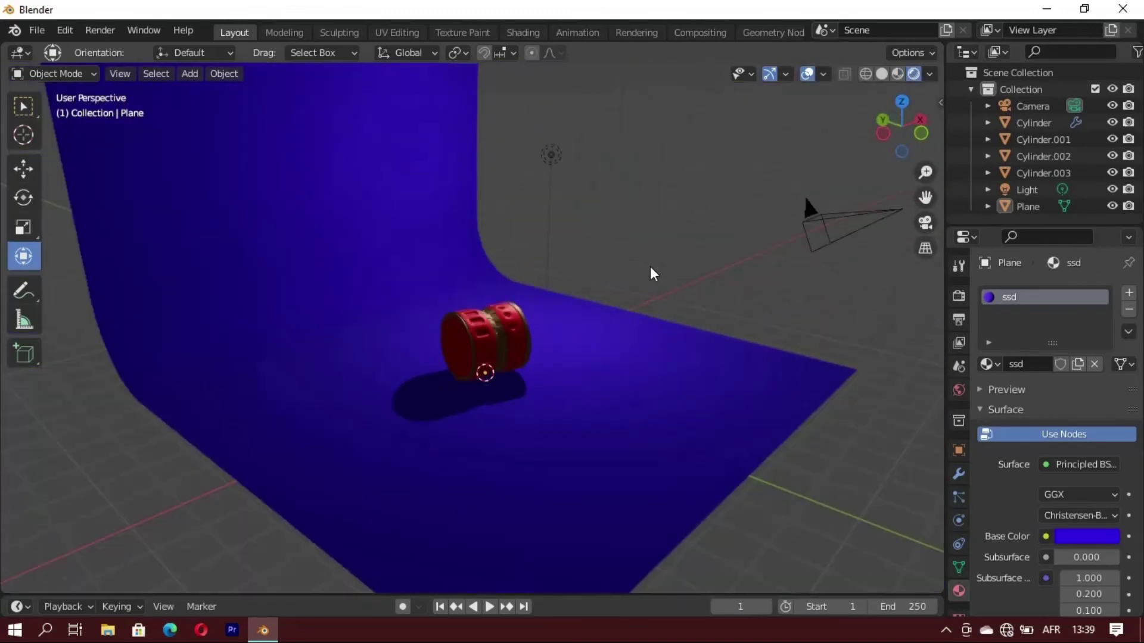
Step: Duplicate the point light as Light.001, moved about 7.9 m along X
{"action": "left_click", "coordinate": [554, 157]}
{"action": "left_click", "coordinate": [19, 107]}
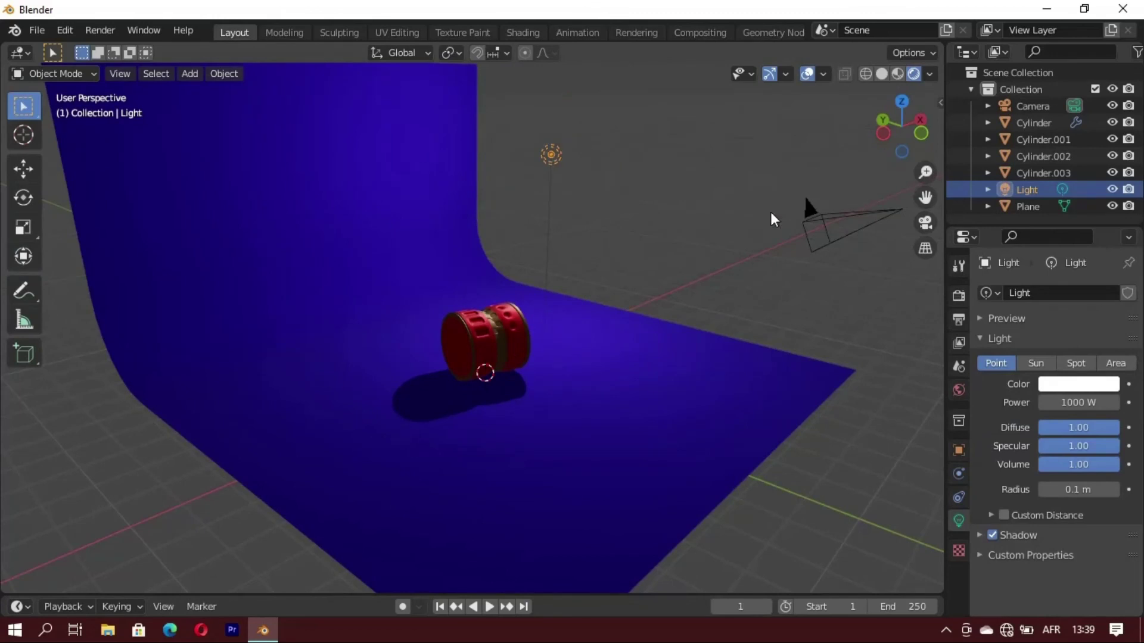
{"action": "key", "text": "shift+d"}
{"action": "key", "text": "x"}
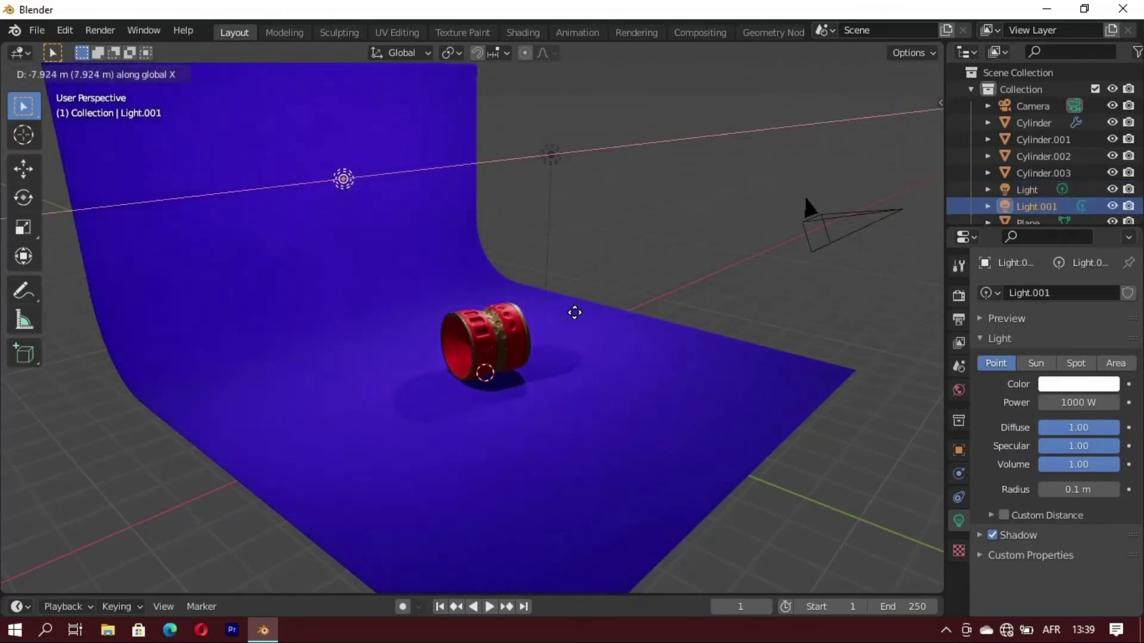
{"action": "left_click", "coordinate": [574, 312]}
{"action": "mouse_move", "coordinate": [574, 312]}
{"action": "middle_mouse_down"}
{"action": "mouse_move", "coordinate": [648, 309]}
{"action": "mouse_move", "coordinate": [481, 308]}
{"action": "mouse_move", "coordinate": [501, 302]}
{"action": "middle_mouse_up"}
{"action": "middle_click_drag", "start_coordinate": [588, 299], "coordinate": [631, 330]}
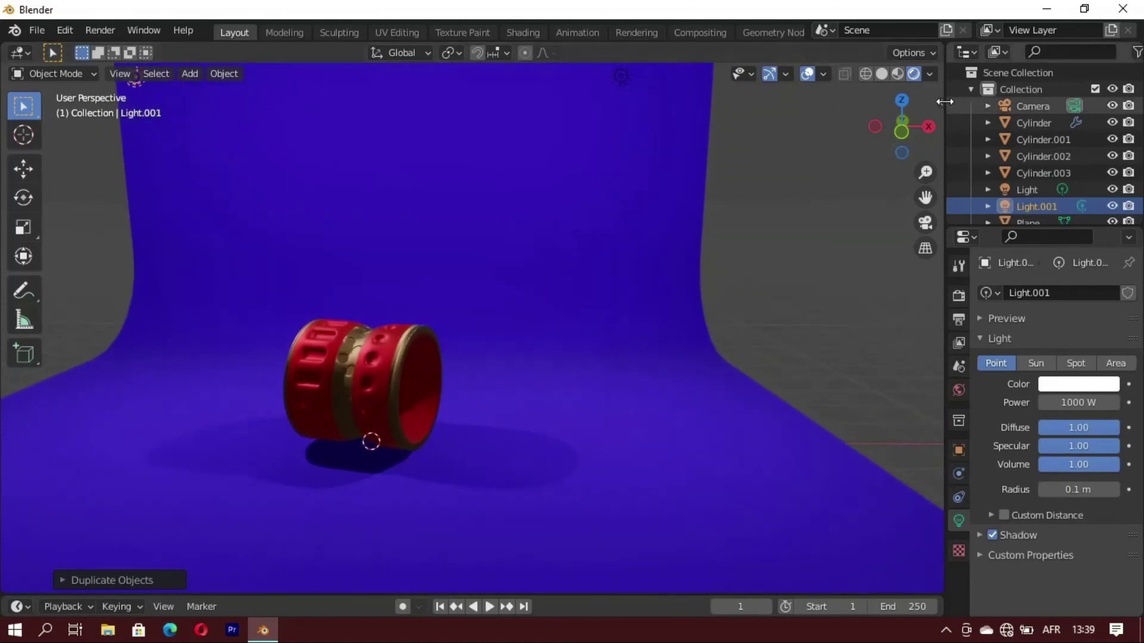
{"action": "left_click_drag", "start_coordinate": [944, 102], "coordinate": [1022, 95]}
Step: Split the viewport into a rendered camera view beside the working view, then duplicate the light along X
{"action": "left_click_drag", "start_coordinate": [1020, 45], "coordinate": [515, 238]}
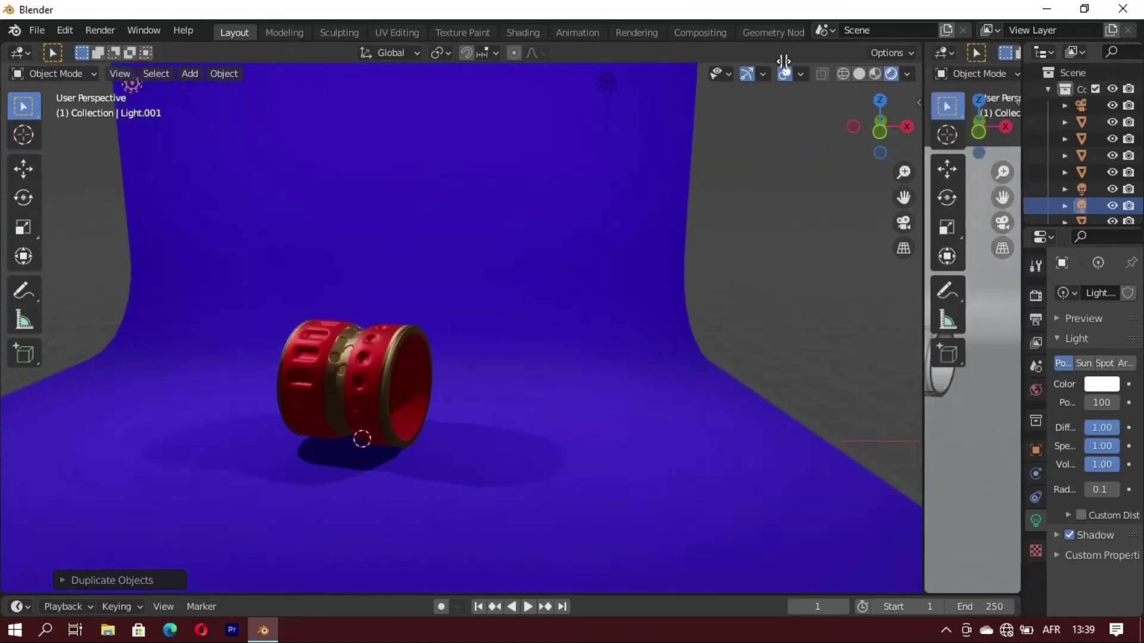
{"action": "scroll", "coordinate": [821, 376], "scroll_direction": "up", "scroll_amount": 2}
{"action": "key", "text": "KP_0"}
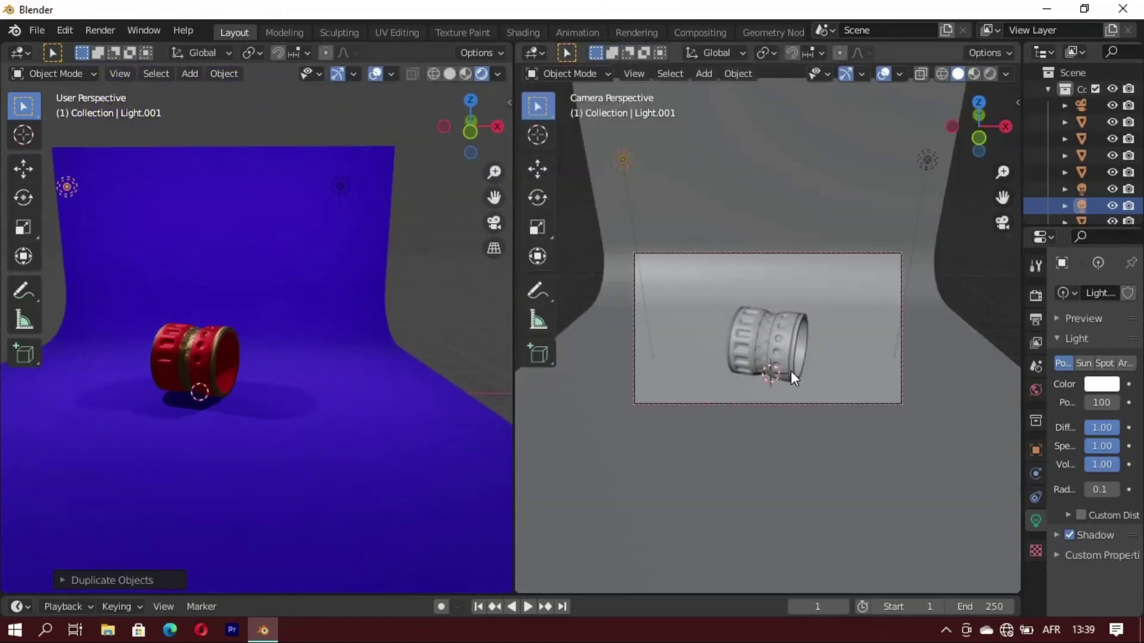
{"action": "left_click", "coordinate": [990, 73]}
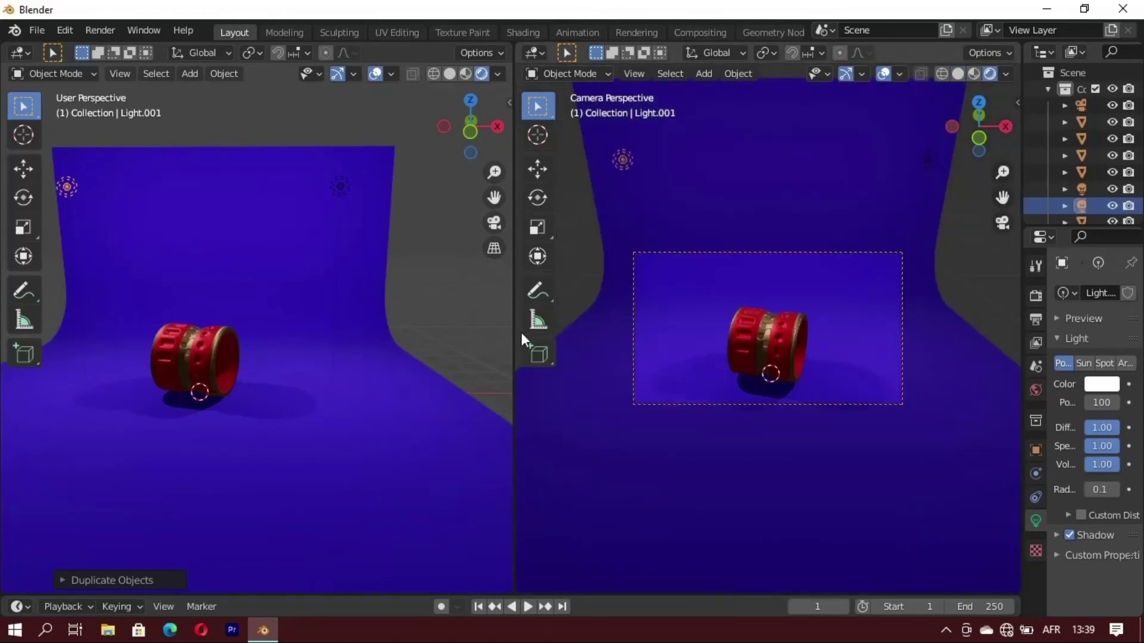
{"action": "left_click_drag", "start_coordinate": [531, 314], "coordinate": [753, 371]}
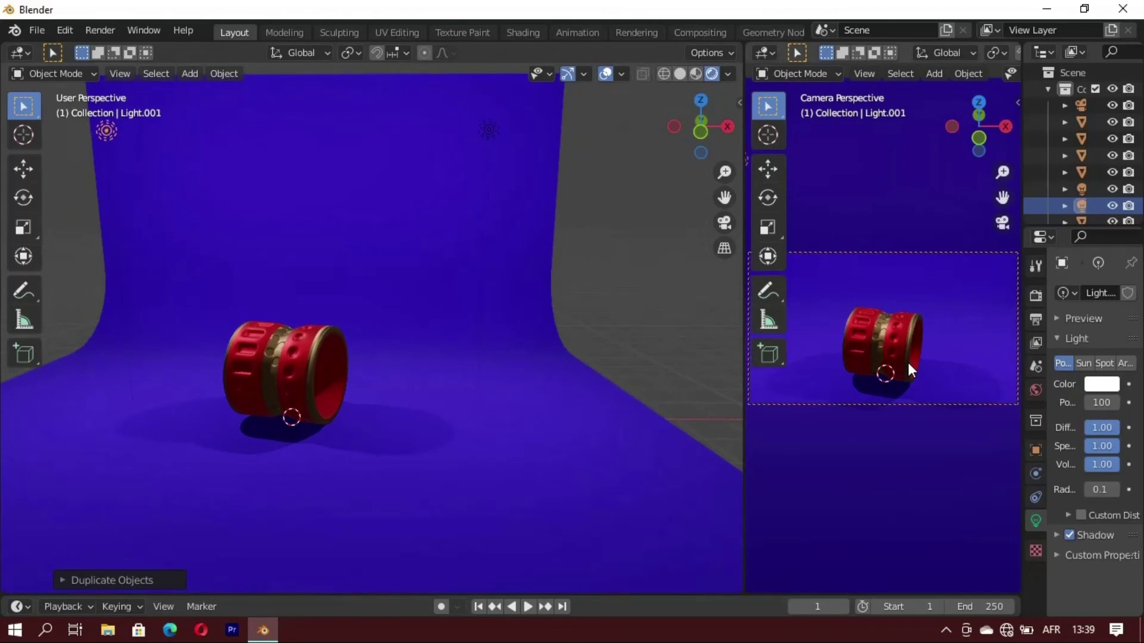
{"action": "key", "text": "t"}
{"action": "scroll", "coordinate": [330, 353], "scroll_direction": "up", "scroll_amount": 3}
{"action": "scroll", "coordinate": [305, 373], "scroll_direction": "up", "scroll_amount": 2}
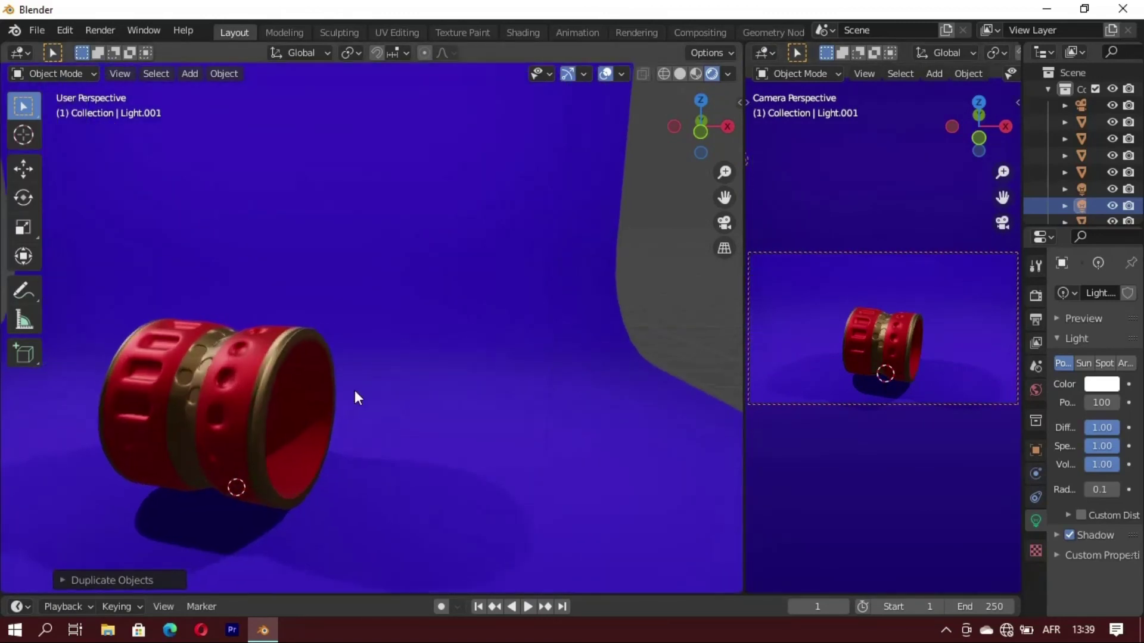
{"action": "scroll", "coordinate": [387, 394], "scroll_direction": "down", "scroll_amount": 3}
{"action": "scroll", "coordinate": [426, 398], "scroll_direction": "down", "scroll_amount": 2}
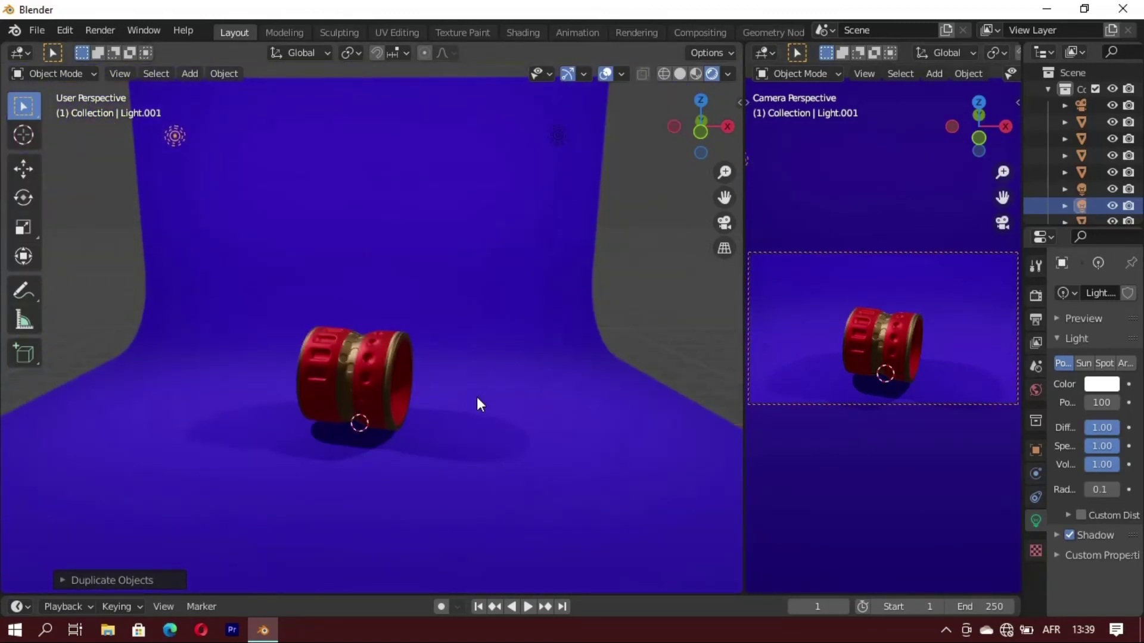
{"action": "key", "text": "shift+d"}
{"action": "key", "text": "x"}
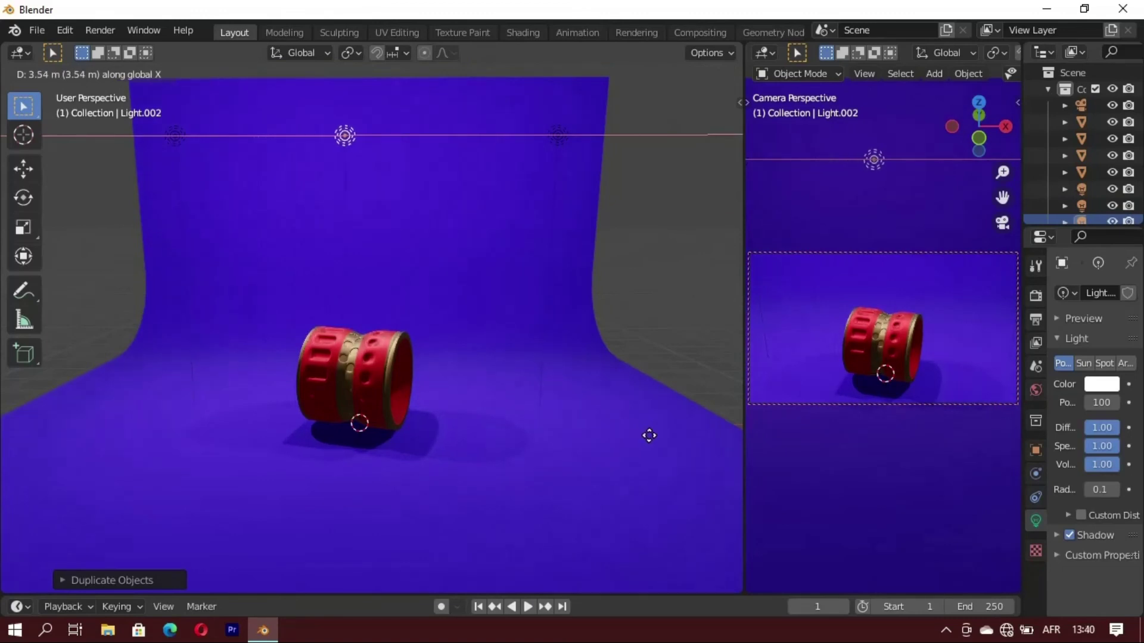
Step: Place Light.002 at the top centre of the backdrop and duplicate it as Light.003
{"action": "left_click", "coordinate": [667, 448]}
{"action": "key", "text": "shift+d"}
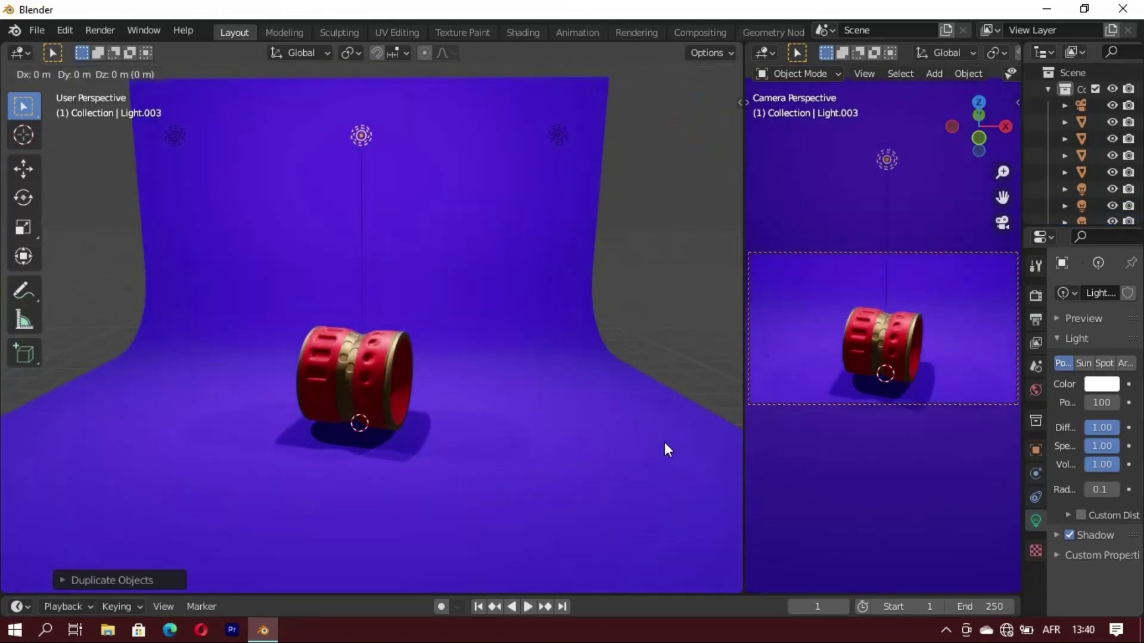
{"action": "key", "text": "y"}
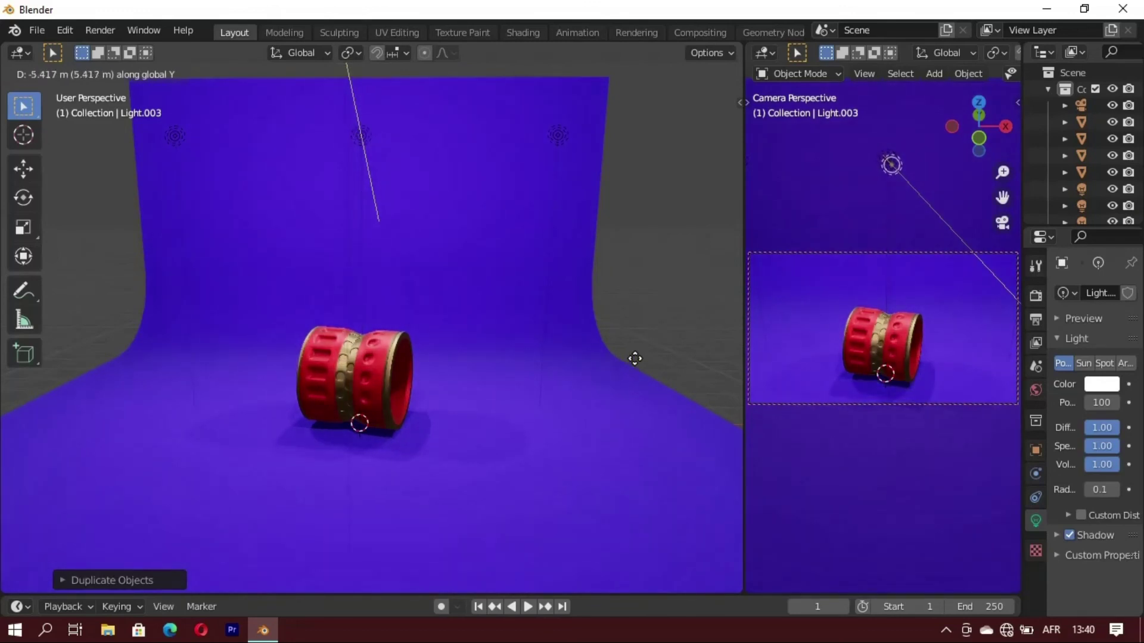
{"action": "key", "text": "z"}
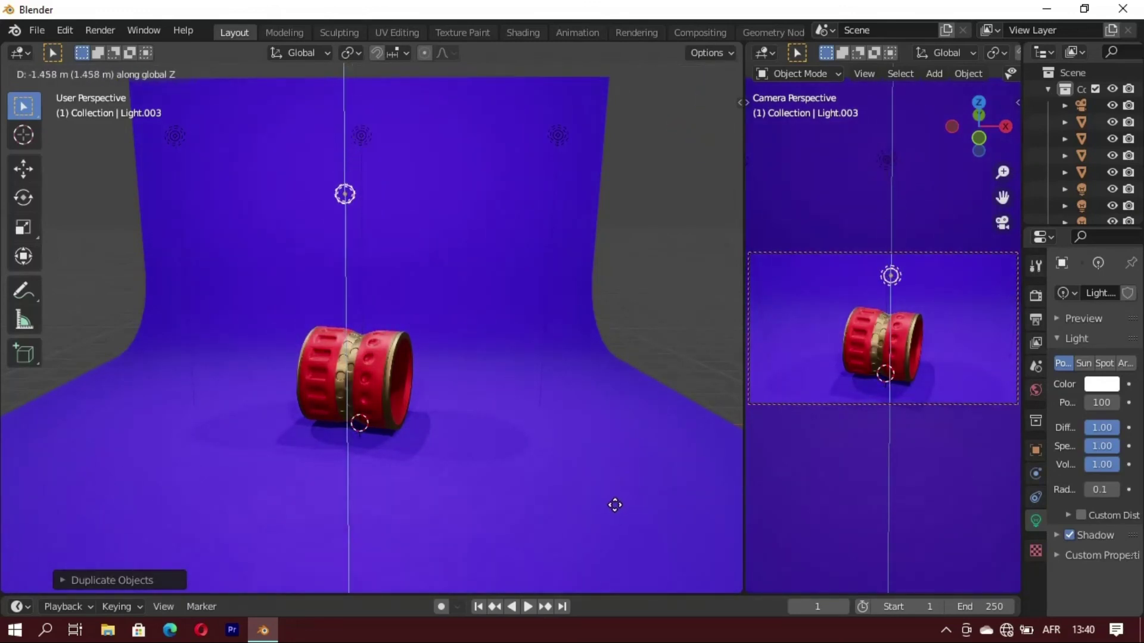
{"action": "left_click", "coordinate": [608, 520]}
Step: Move Light.003 forward along Y and lower it along Z in front of the barrel
{"action": "key", "text": "g"}
{"action": "key", "text": "y"}
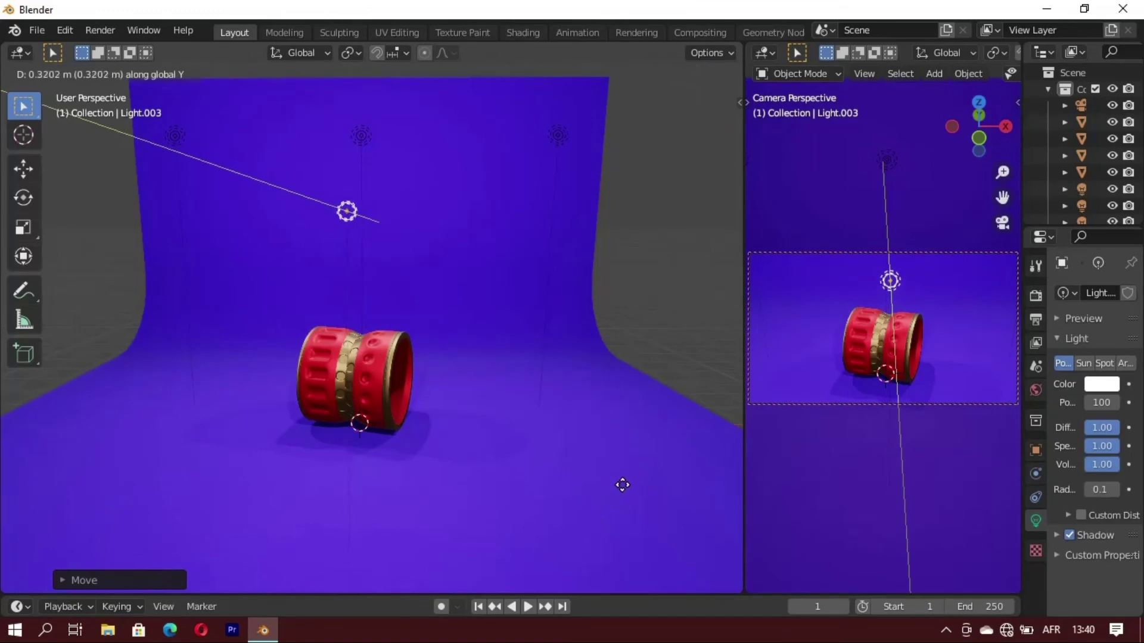
{"action": "left_click", "coordinate": [579, 474]}
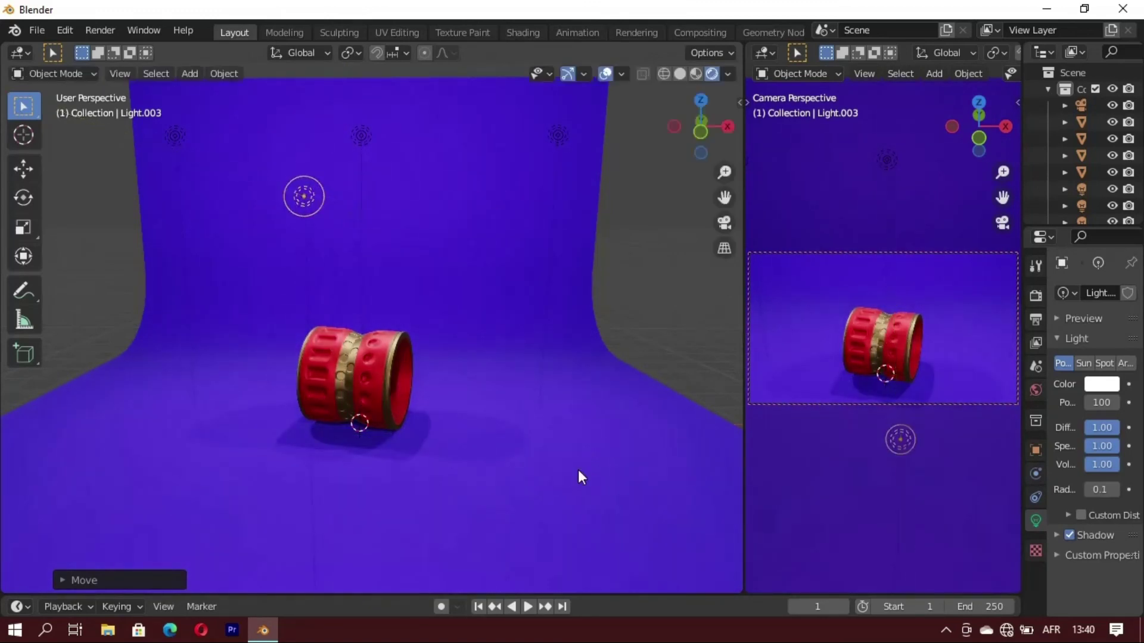
{"action": "key", "text": "g"}
{"action": "key", "text": "z"}
{"action": "left_click", "coordinate": [577, 560]}
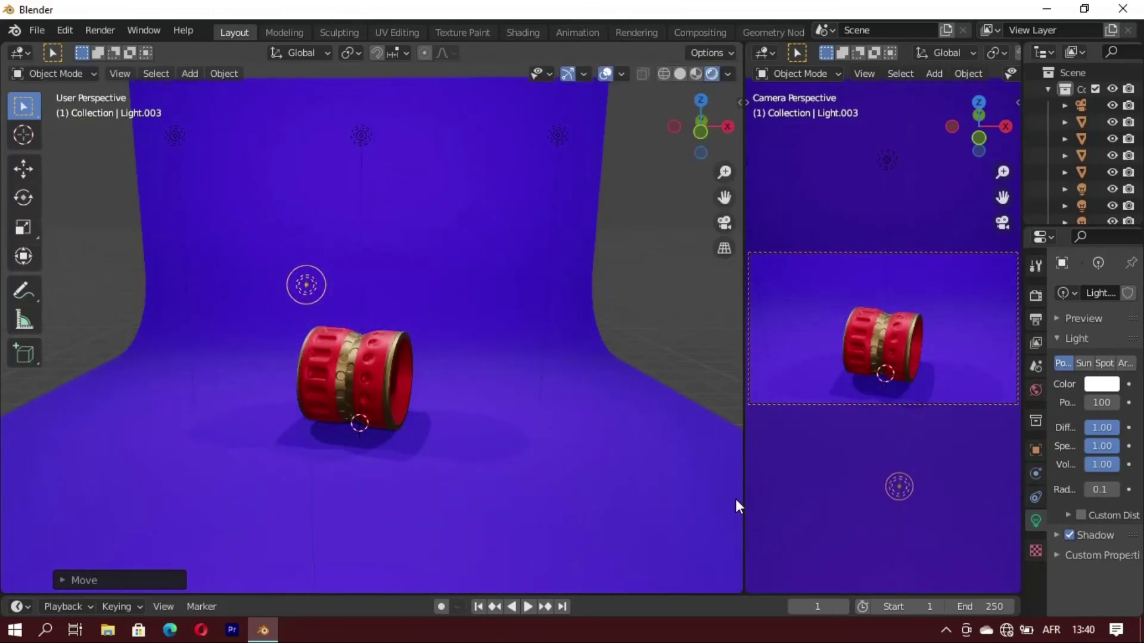
Step: Adjust the barrel's framing in the camera view and look around the scene
{"action": "mouse_move", "coordinate": [424, 376]}
{"action": "middle_mouse_down"}
{"action": "mouse_move", "coordinate": [427, 398]}
{"action": "mouse_move", "coordinate": [614, 415]}
{"action": "mouse_move", "coordinate": [412, 405]}
{"action": "mouse_move", "coordinate": [215, 361]}
{"action": "mouse_move", "coordinate": [313, 338]}
{"action": "middle_mouse_up"}
{"action": "scroll", "coordinate": [421, 391], "scroll_direction": "up", "scroll_amount": 3}
{"action": "scroll", "coordinate": [419, 400], "scroll_direction": "up", "scroll_amount": 1}
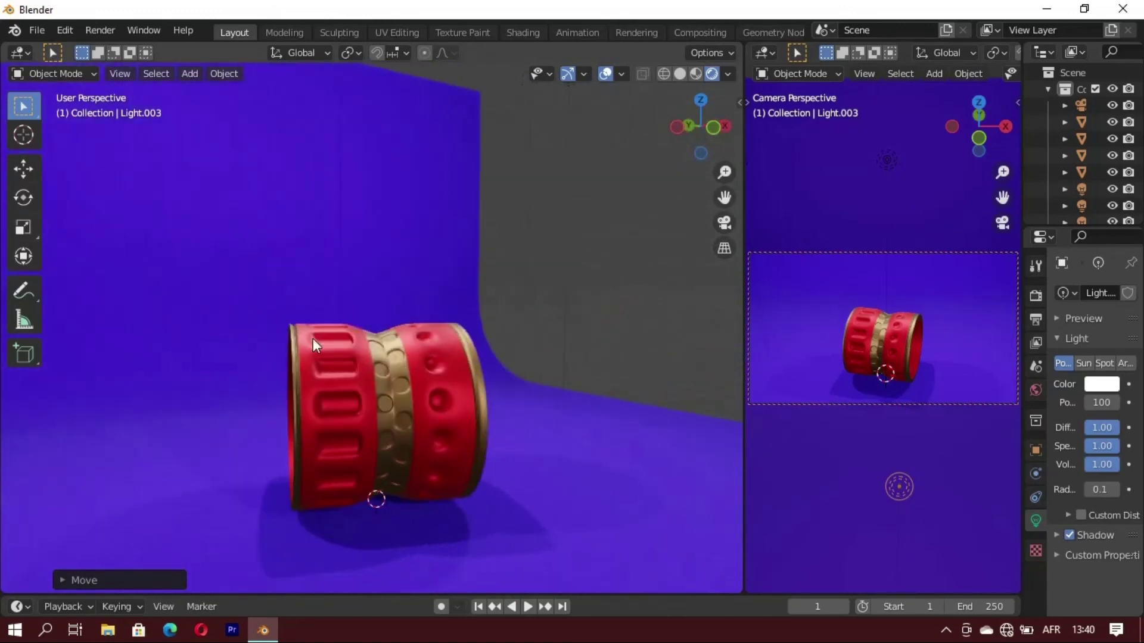
{"action": "scroll", "coordinate": [948, 369], "scroll_direction": "up", "scroll_amount": 2}
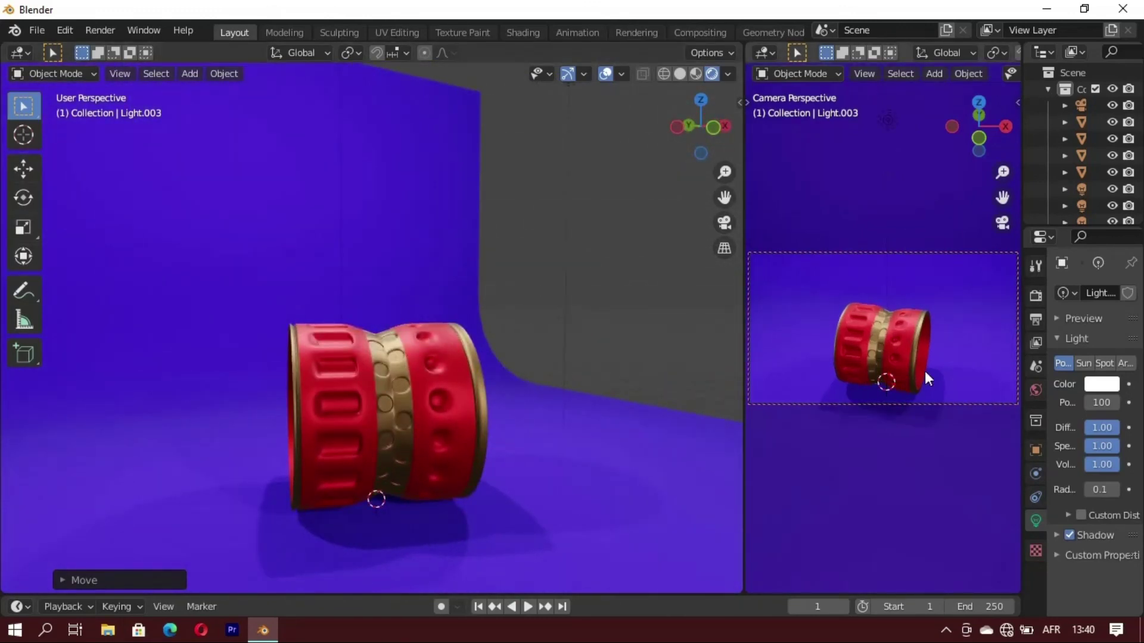
{"action": "middle_click_drag", "start_coordinate": [926, 373], "coordinate": [938, 374]}
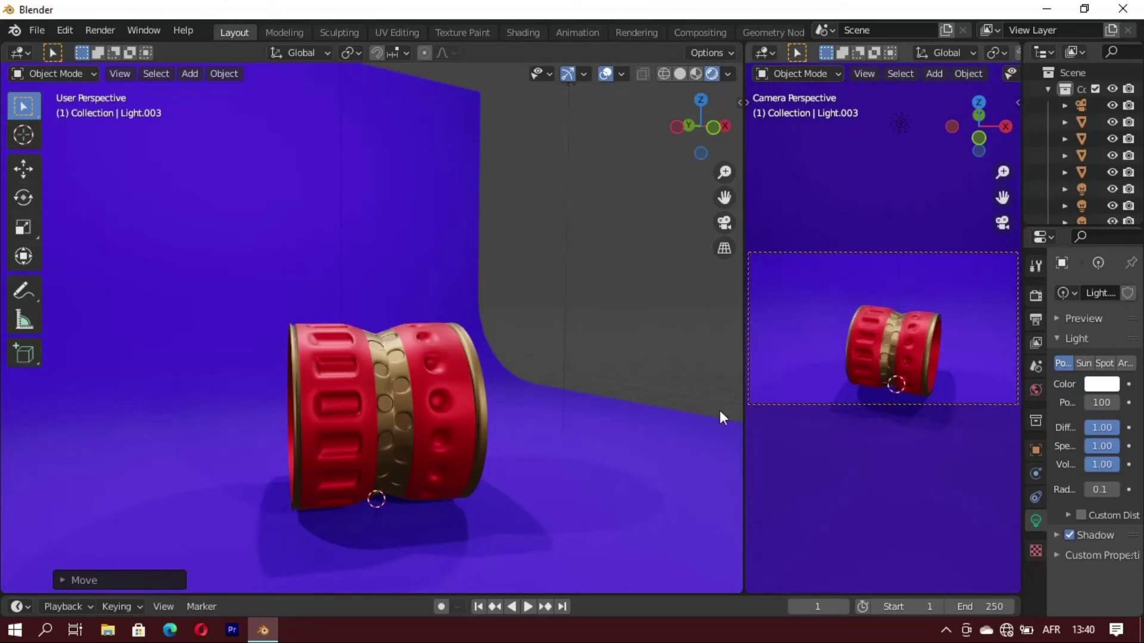
{"action": "mouse_move", "coordinate": [720, 410]}
{"action": "middle_mouse_down"}
{"action": "mouse_move", "coordinate": [344, 383]}
{"action": "mouse_move", "coordinate": [402, 385]}
{"action": "mouse_move", "coordinate": [419, 435]}
{"action": "middle_mouse_up"}
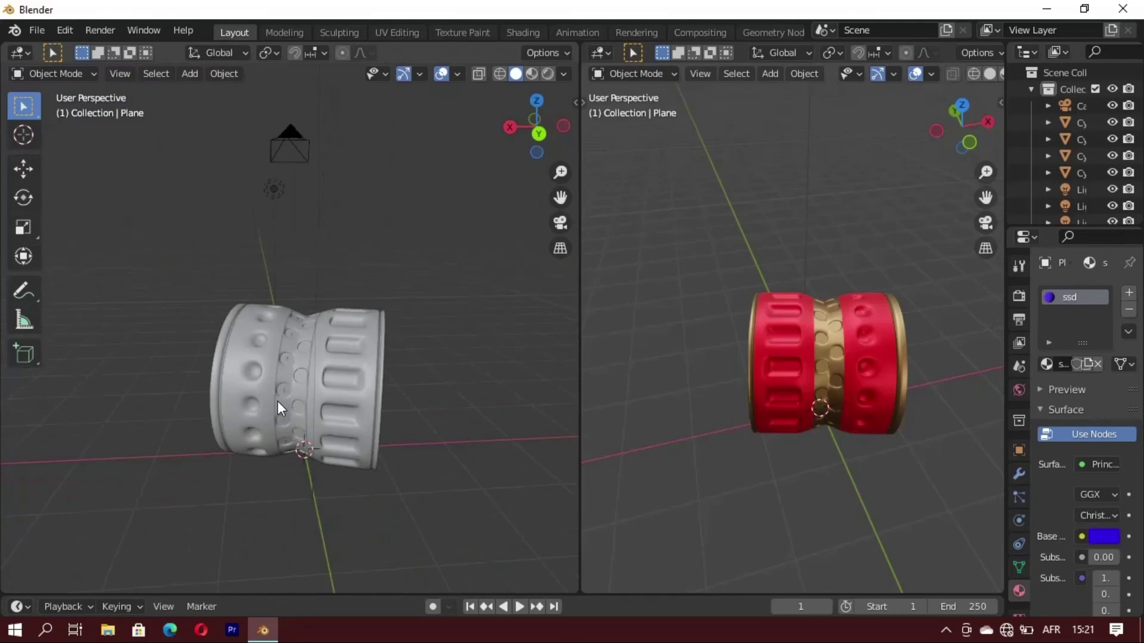
{"action": "scroll", "coordinate": [277, 401], "scroll_direction": "up", "scroll_amount": 2}
{"action": "mouse_move", "coordinate": [223, 459]}
{"action": "middle_mouse_down"}
{"action": "mouse_move", "coordinate": [502, 422]}
{"action": "mouse_move", "coordinate": [253, 417]}
{"action": "mouse_move", "coordinate": [319, 380]}
{"action": "mouse_move", "coordinate": [210, 411]}
{"action": "mouse_move", "coordinate": [462, 451]}
{"action": "mouse_move", "coordinate": [334, 429]}
{"action": "mouse_move", "coordinate": [88, 433]}
{"action": "mouse_move", "coordinate": [349, 405]}
{"action": "middle_mouse_up"}
{"action": "mouse_move", "coordinate": [817, 409]}
{"action": "middle_mouse_down"}
{"action": "mouse_move", "coordinate": [853, 450]}
{"action": "mouse_move", "coordinate": [780, 428]}
{"action": "mouse_move", "coordinate": [984, 395]}
{"action": "middle_mouse_up"}
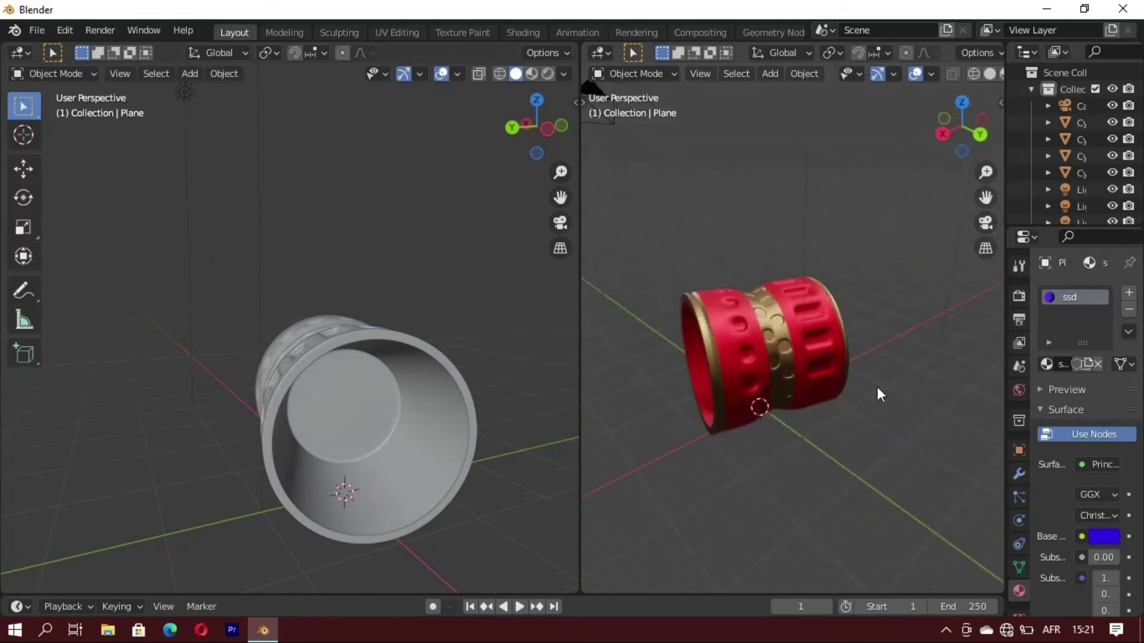
{"action": "mouse_move", "coordinate": [771, 377]}
{"action": "middle_mouse_down"}
{"action": "mouse_move", "coordinate": [625, 427]}
{"action": "mouse_move", "coordinate": [838, 430]}
{"action": "mouse_move", "coordinate": [606, 409]}
{"action": "mouse_move", "coordinate": [736, 424]}
{"action": "mouse_move", "coordinate": [829, 420]}
{"action": "mouse_move", "coordinate": [637, 407]}
{"action": "mouse_move", "coordinate": [895, 402]}
{"action": "mouse_move", "coordinate": [794, 403]}
{"action": "middle_mouse_up"}
{"action": "middle_click_drag", "start_coordinate": [299, 415], "coordinate": [438, 435]}
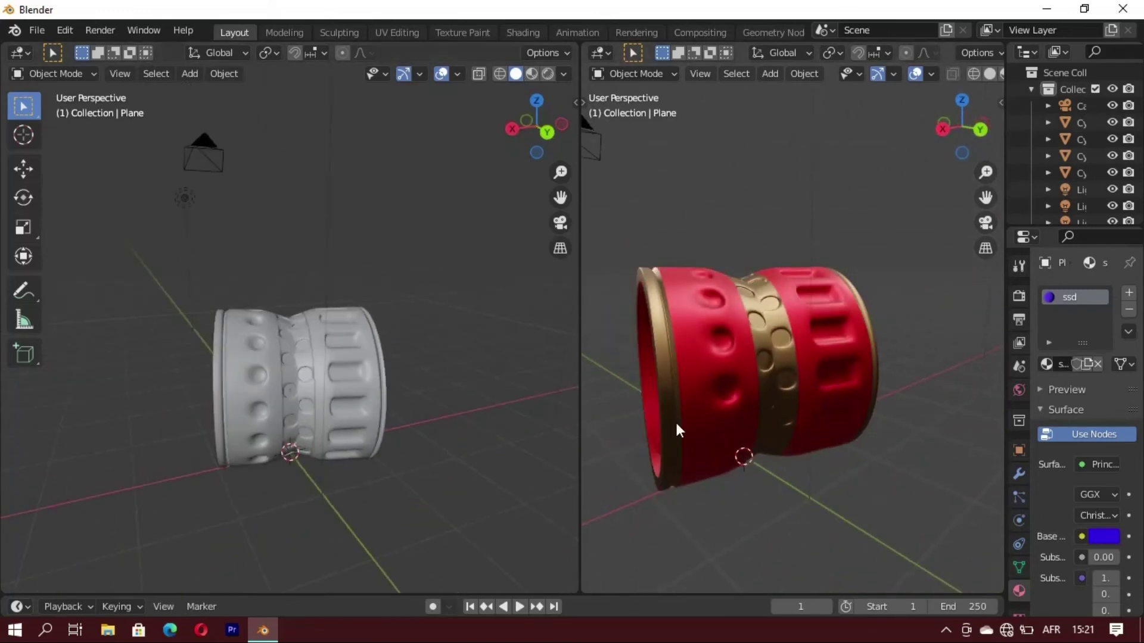
{"action": "middle_click_drag", "start_coordinate": [675, 420], "coordinate": [753, 413]}
{"action": "scroll", "coordinate": [301, 430], "scroll_direction": "up", "scroll_amount": 3}
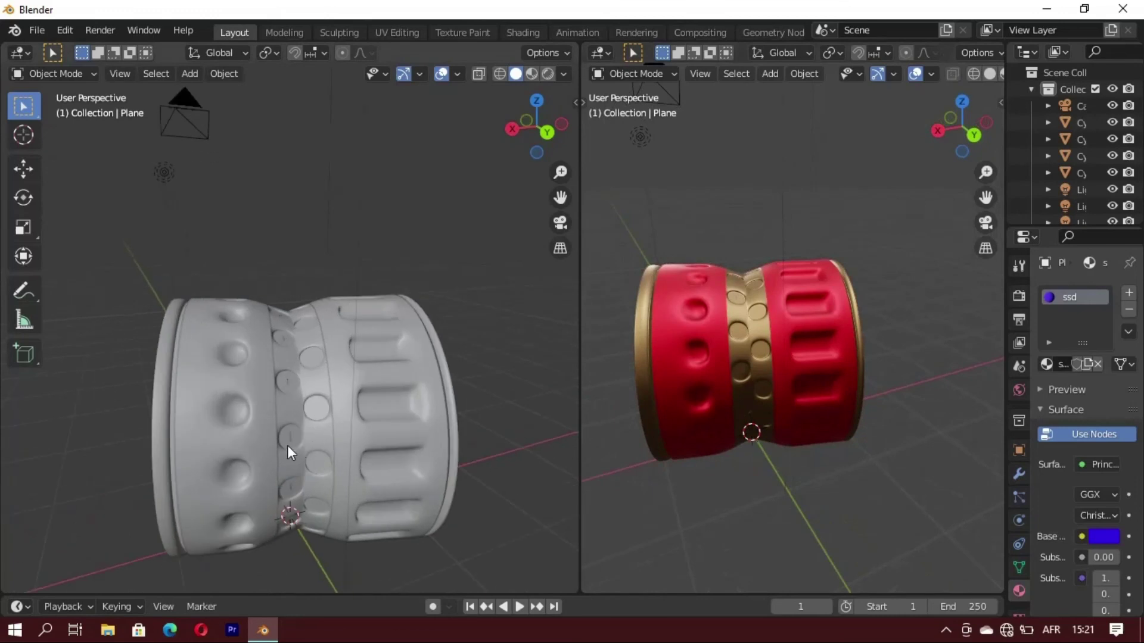
{"action": "mouse_move", "coordinate": [287, 445]}
{"action": "middle_mouse_down"}
{"action": "mouse_move", "coordinate": [260, 413]}
{"action": "mouse_move", "coordinate": [310, 428]}
{"action": "middle_mouse_up"}
{"action": "mouse_move", "coordinate": [641, 463]}
{"action": "middle_mouse_down"}
{"action": "mouse_move", "coordinate": [664, 459]}
{"action": "mouse_move", "coordinate": [595, 438]}
{"action": "middle_mouse_up"}
{"action": "mouse_move", "coordinate": [834, 422]}
{"action": "middle_mouse_down"}
{"action": "mouse_move", "coordinate": [1002, 444]}
{"action": "mouse_move", "coordinate": [846, 494]}
{"action": "mouse_move", "coordinate": [741, 476]}
{"action": "mouse_move", "coordinate": [881, 444]}
{"action": "mouse_move", "coordinate": [664, 435]}
{"action": "mouse_move", "coordinate": [735, 428]}
{"action": "mouse_move", "coordinate": [752, 398]}
{"action": "mouse_move", "coordinate": [662, 359]}
{"action": "mouse_move", "coordinate": [673, 281]}
{"action": "mouse_move", "coordinate": [695, 252]}
{"action": "middle_mouse_up"}
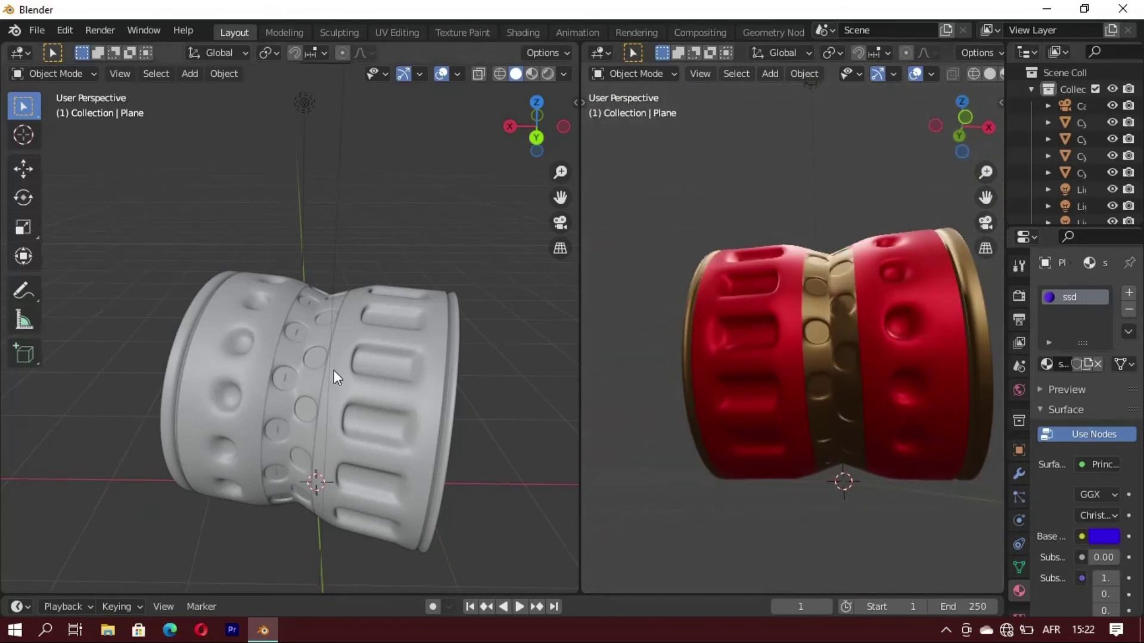
{"action": "mouse_move", "coordinate": [333, 369]}
{"action": "middle_mouse_down"}
{"action": "mouse_move", "coordinate": [423, 346]}
{"action": "mouse_move", "coordinate": [302, 288]}
{"action": "mouse_move", "coordinate": [270, 353]}
{"action": "mouse_move", "coordinate": [294, 374]}
{"action": "middle_mouse_up"}
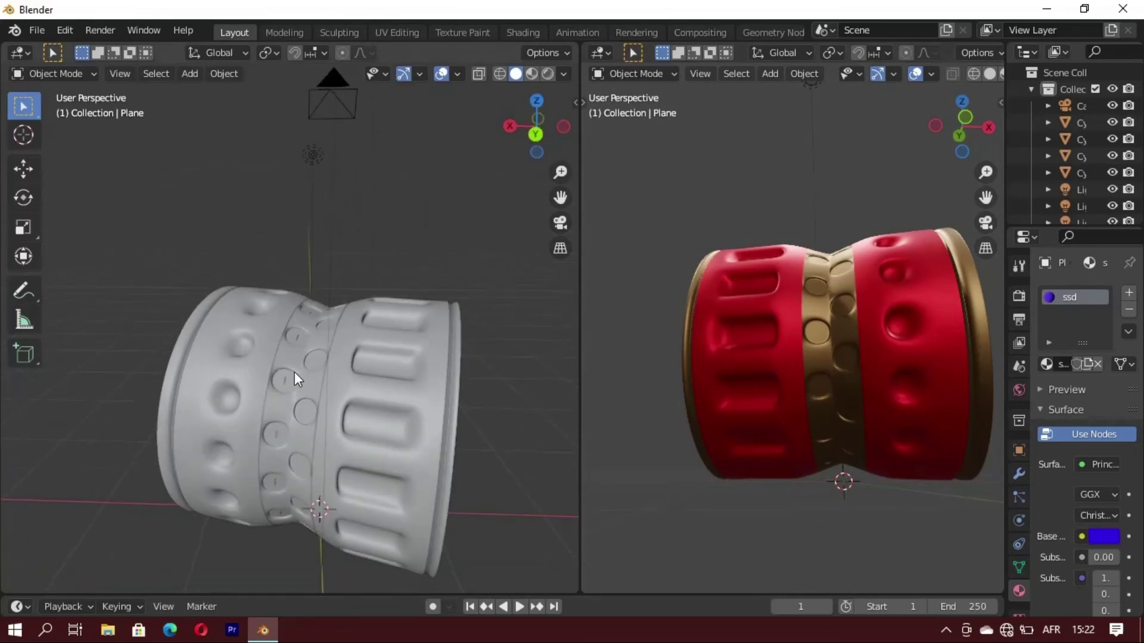